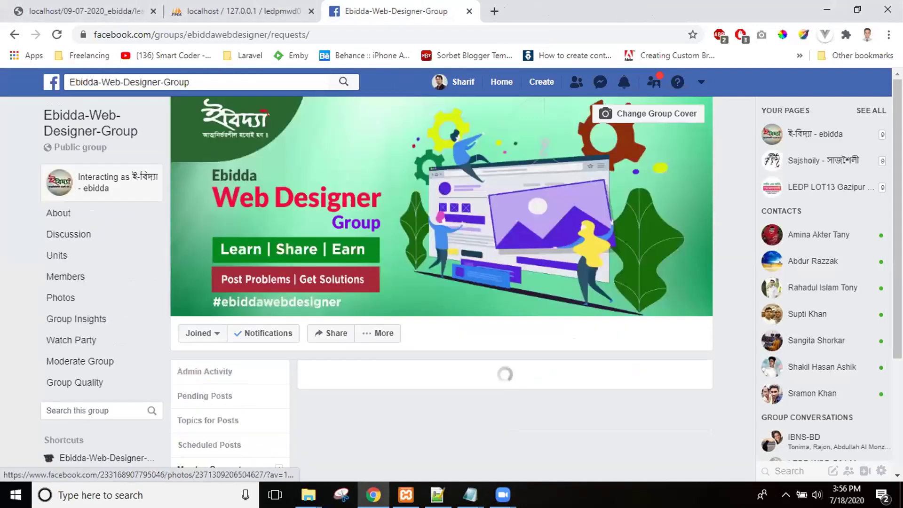
# Approve the group's single pending member request, then open a new browser tab.
pyautogui.scroll(-2, 541, 317)
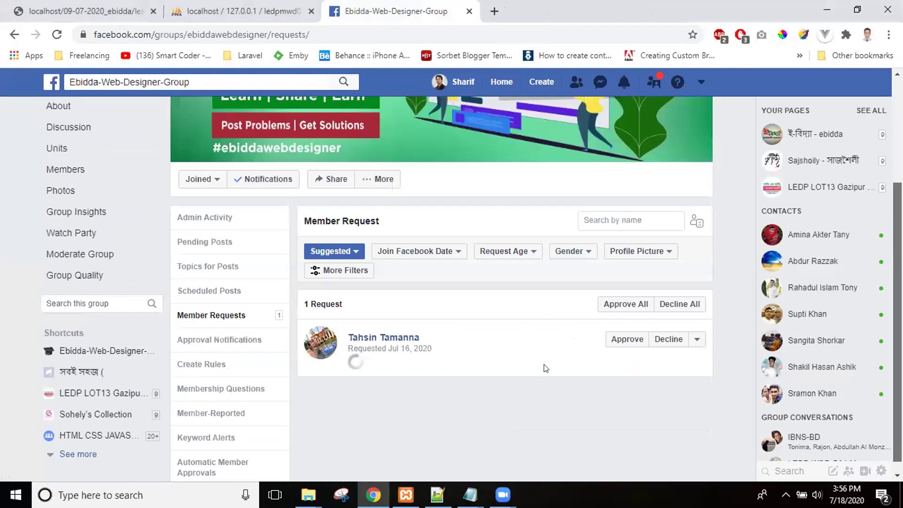
pyautogui.click(628, 339)
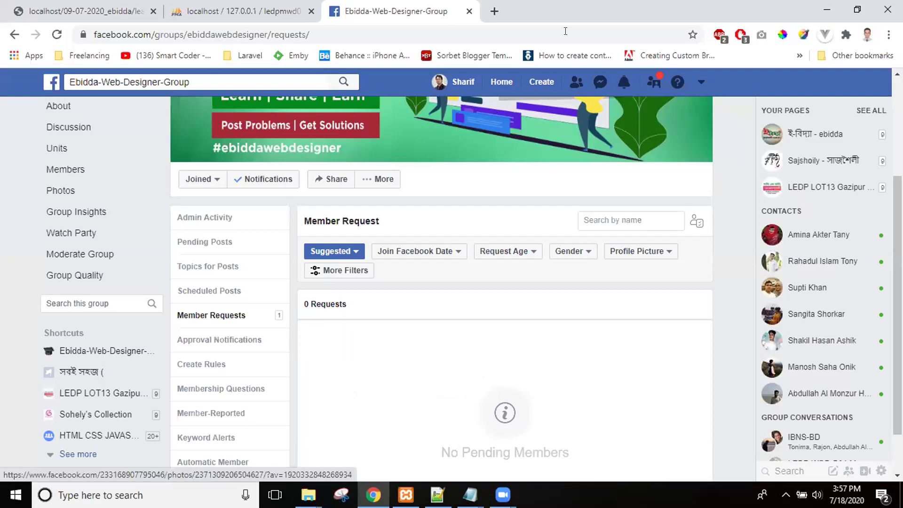
pyautogui.click(495, 11)
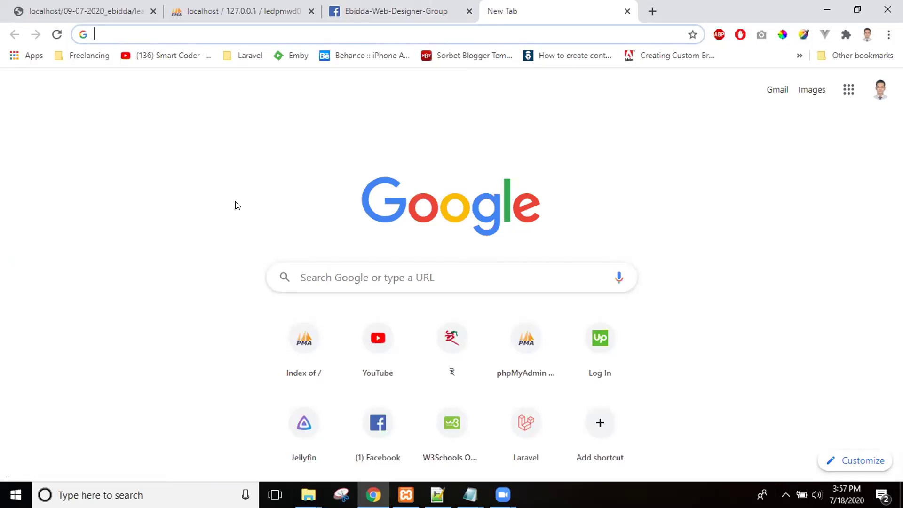
# Load localhost/ to show the server's 'Index of /' project listing.
pyautogui.write('lo')
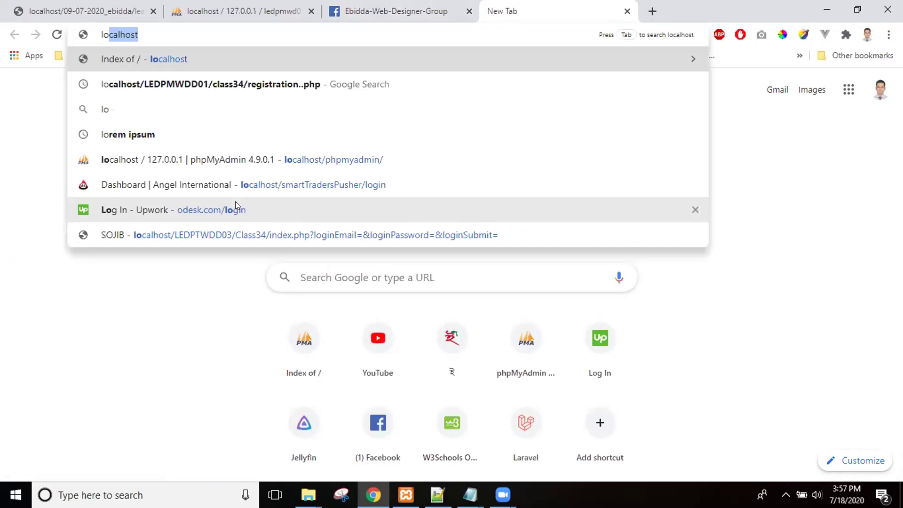
pyautogui.write('calhost')
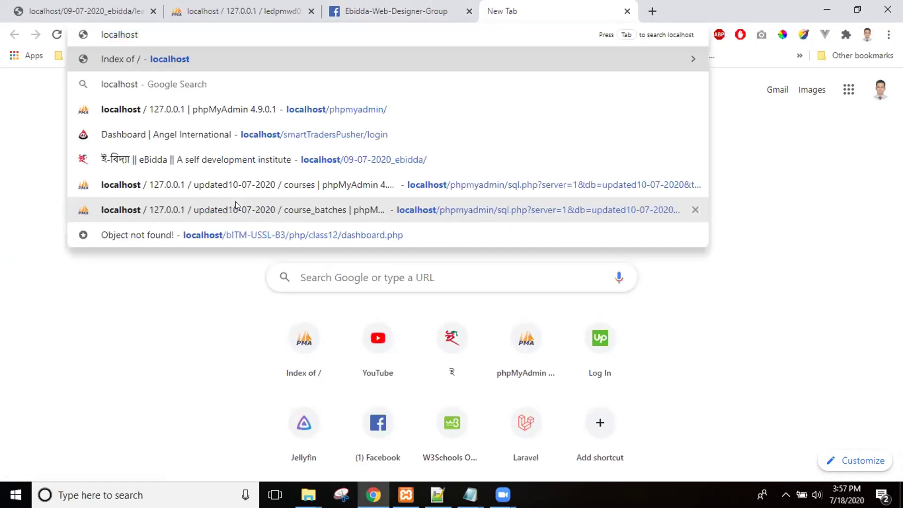
pyautogui.write('/')
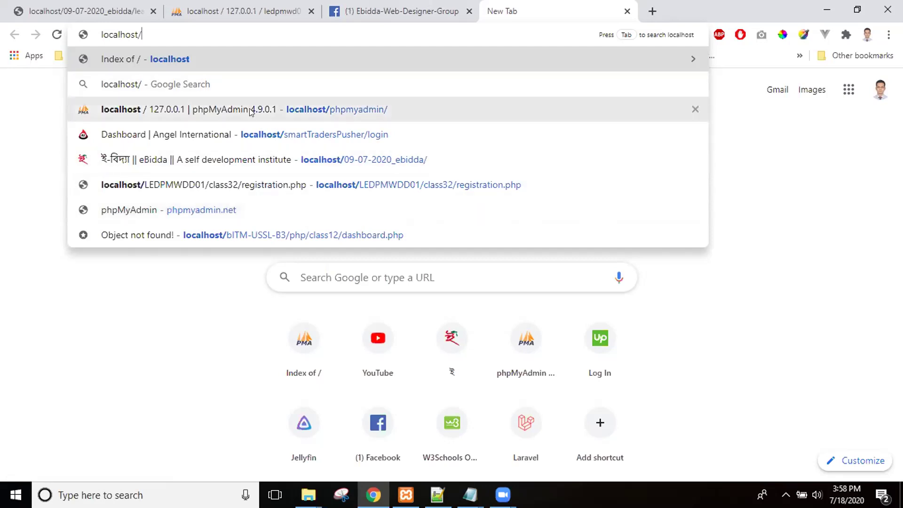
pyautogui.press('Return')
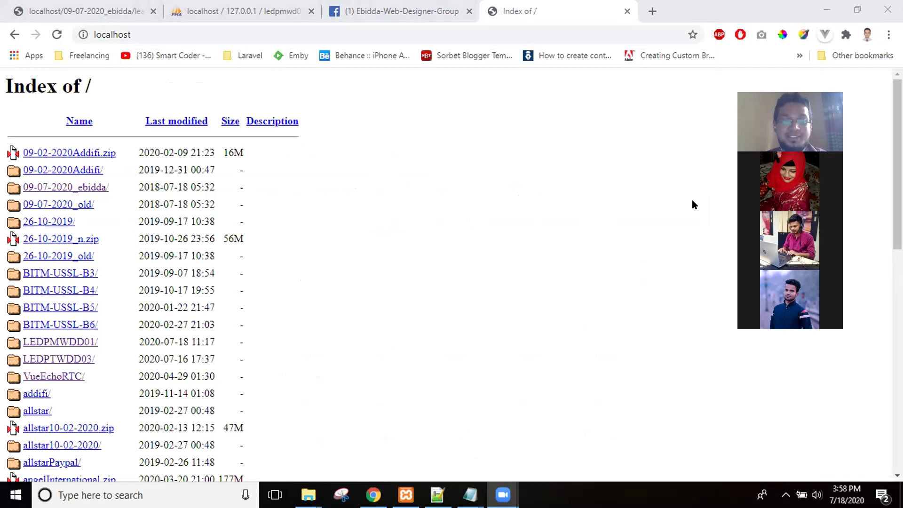
# Open LEDPTWDD03 then class36, close the Manikganj Batch 01 window, and bring up LEDP Gov Project.
pyautogui.click(75, 359)
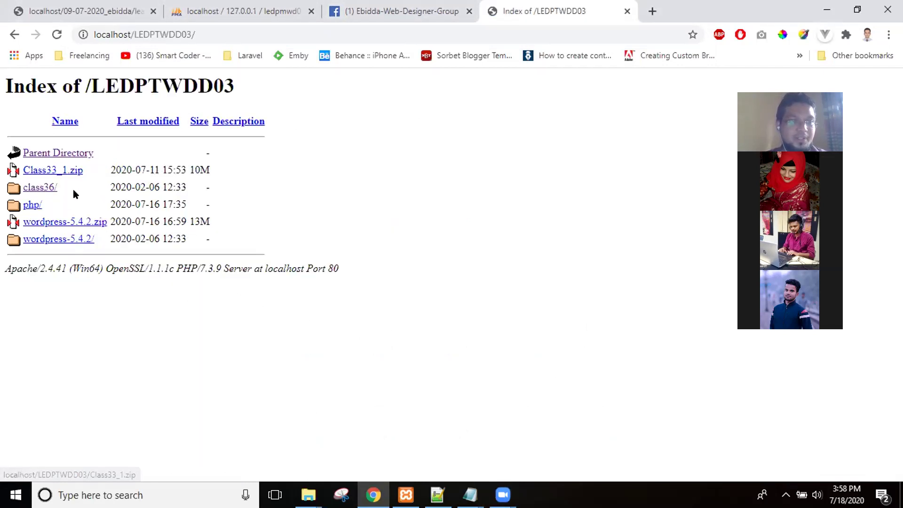
pyautogui.click(49, 190)
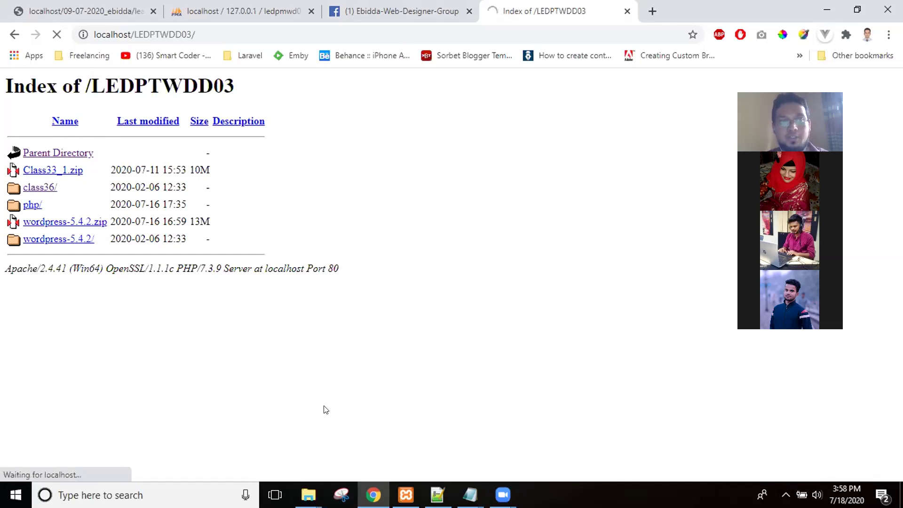
pyautogui.click(309, 495)
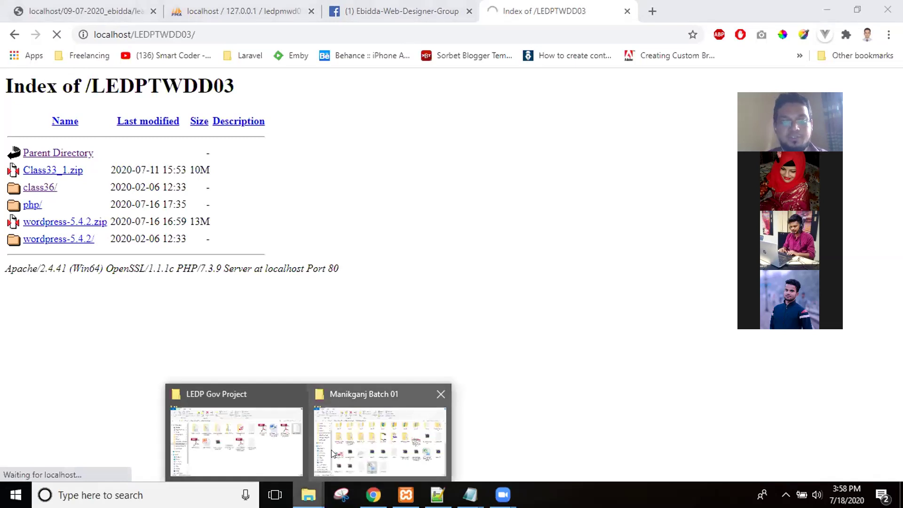
pyautogui.click(439, 396)
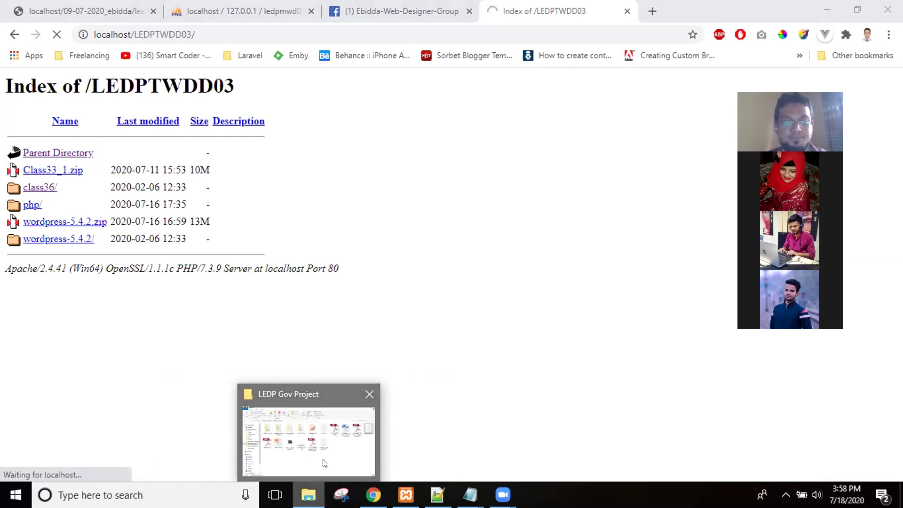
pyautogui.click(324, 463)
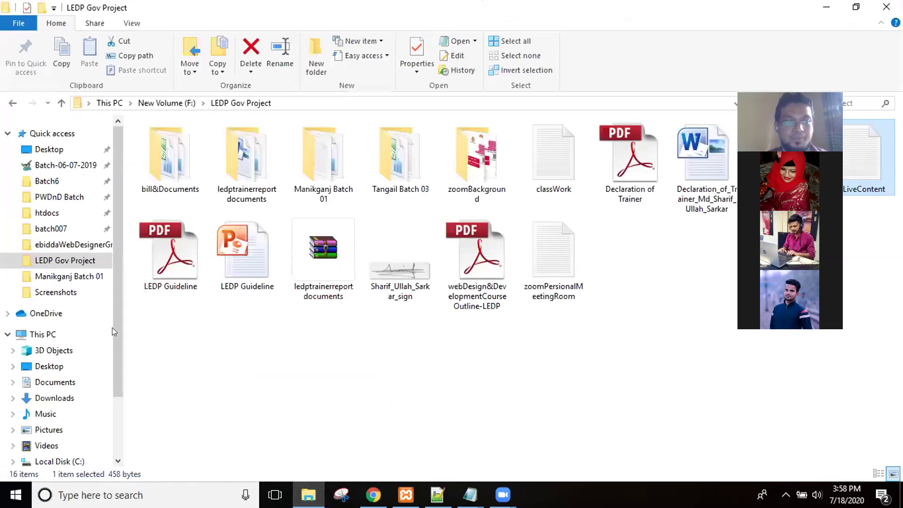
# Navigate to C:\xampp\htdocs and open the LEDPTWDD03 folder.
pyautogui.click(55, 214)
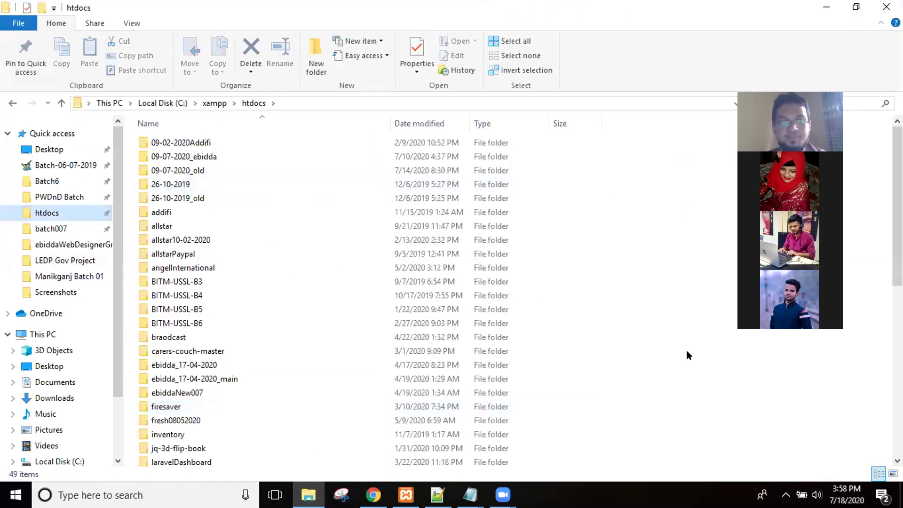
pyautogui.scroll(-3, 687, 355)
pyautogui.doubleClick(254, 375)
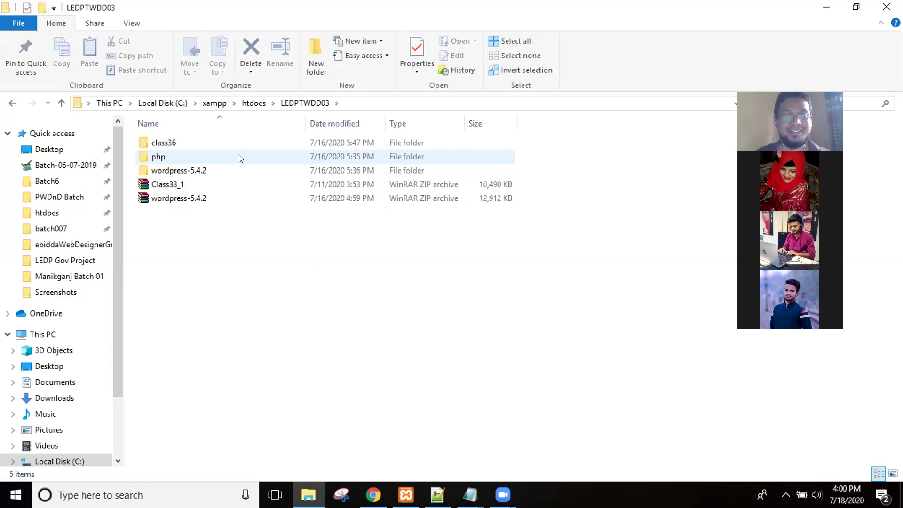
# Copy and paste the class36 folder to create 'class36 - Copy' in LEDPTWDD03.
pyautogui.click(216, 146)
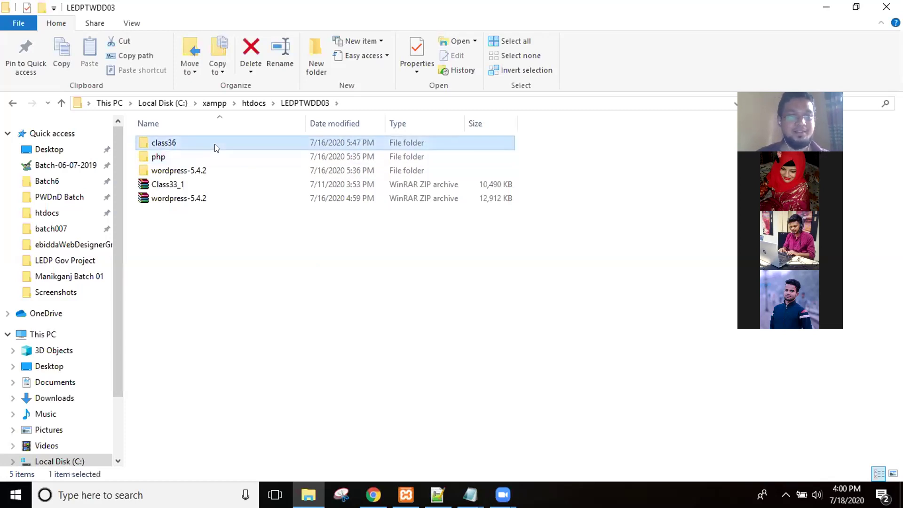
pyautogui.hotkey('ctrl', 'c')
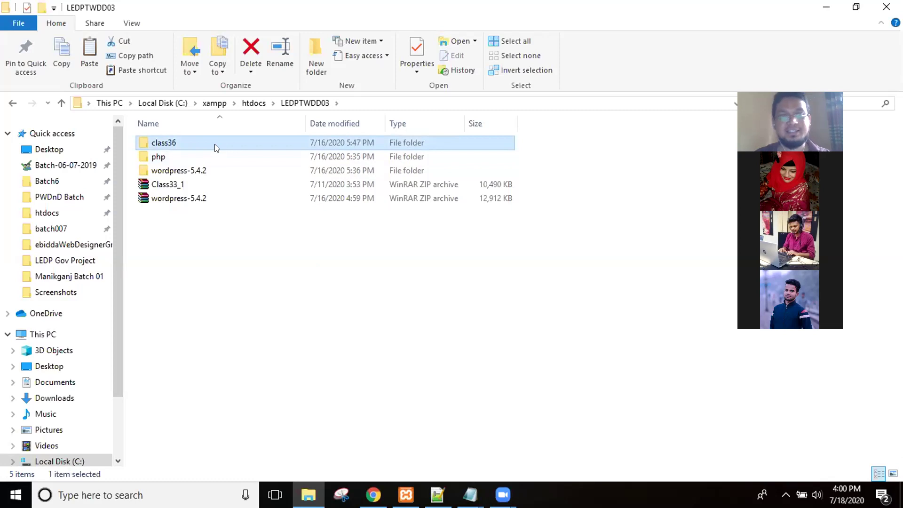
pyautogui.hotkey('ctrl', 'v')
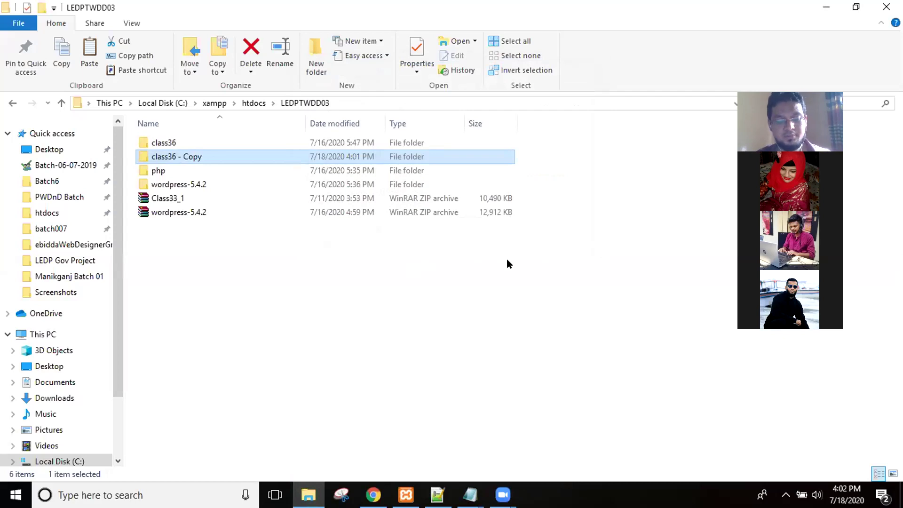
# Rename 'class36 - Copy' to class37 by editing its name.
pyautogui.press('F2')
pyautogui.press('Right')
pyautogui.press('BackSpace')
pyautogui.press('BackSpace')
pyautogui.press('BackSpace')
pyautogui.press('BackSpace')
pyautogui.press('BackSpace')
pyautogui.press('BackSpace')
pyautogui.press('BackSpace')
pyautogui.press('BackSpace')
pyautogui.write('7')
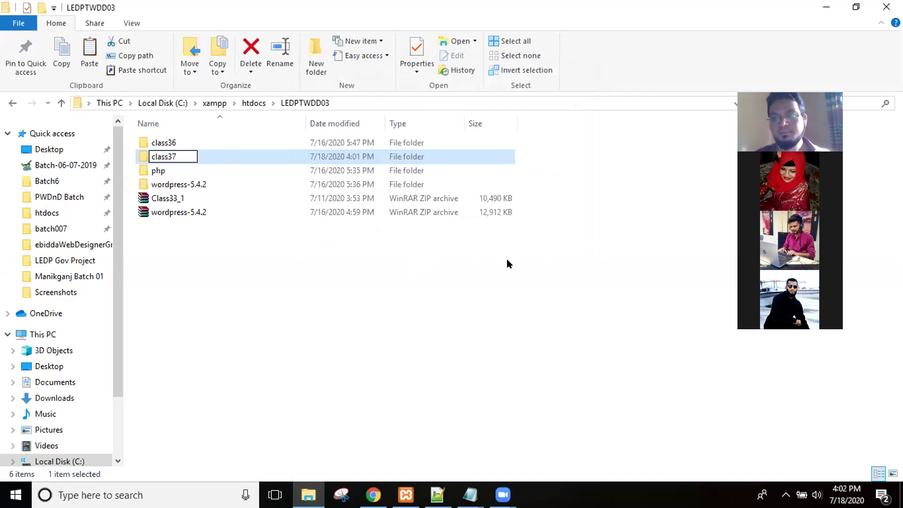
pyautogui.press('Return')
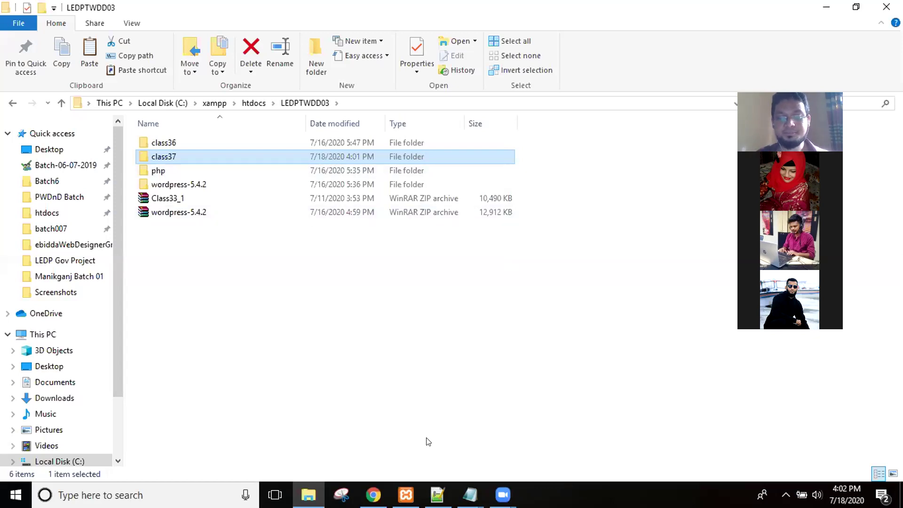
# In Chrome, change the site address from class36 to class37 and load it.
pyautogui.click(373, 494)
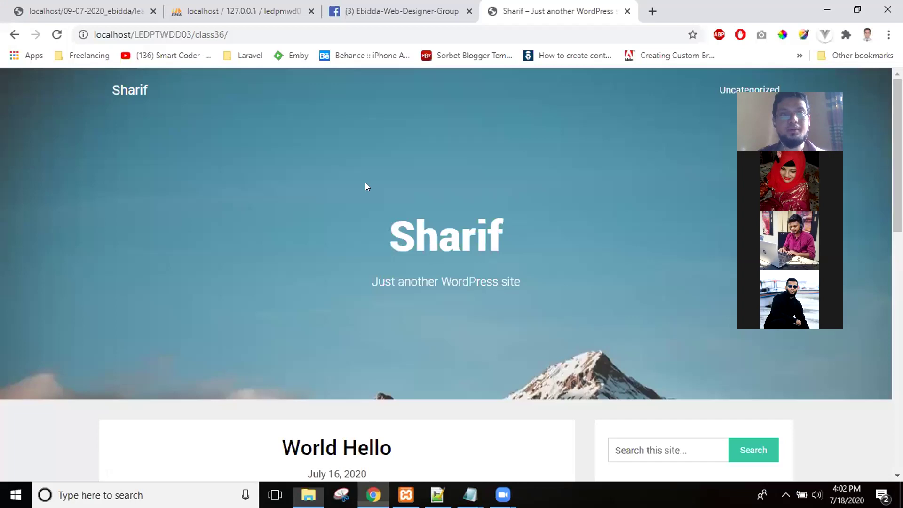
pyautogui.click(217, 35)
pyautogui.click(217, 35)
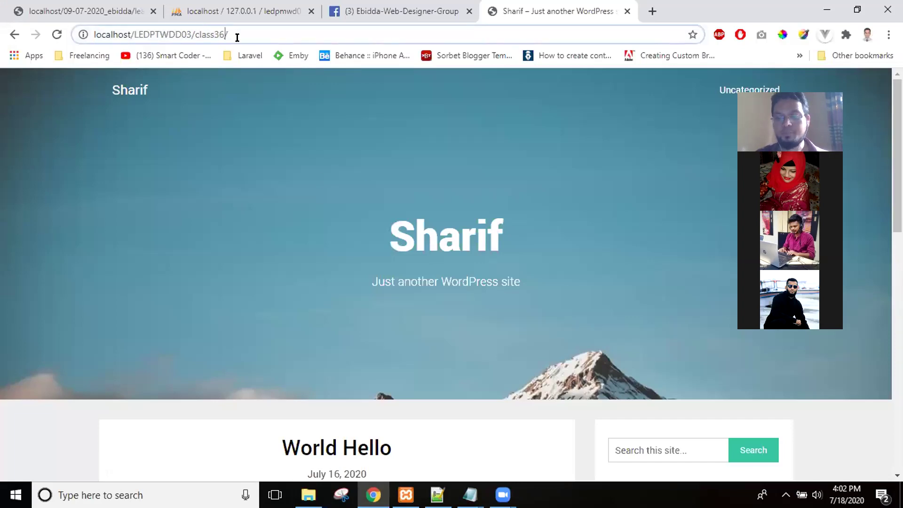
pyautogui.press('BackSpace')
pyautogui.write('7')
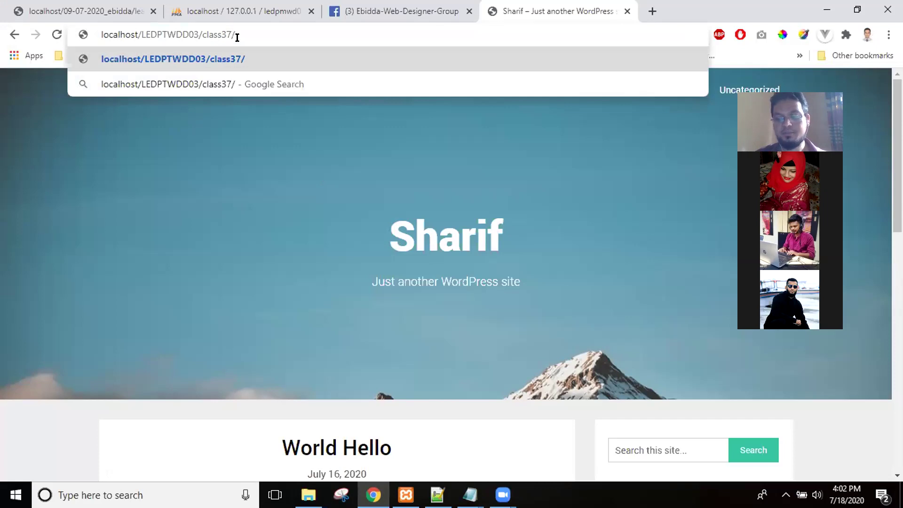
pyautogui.press('Return')
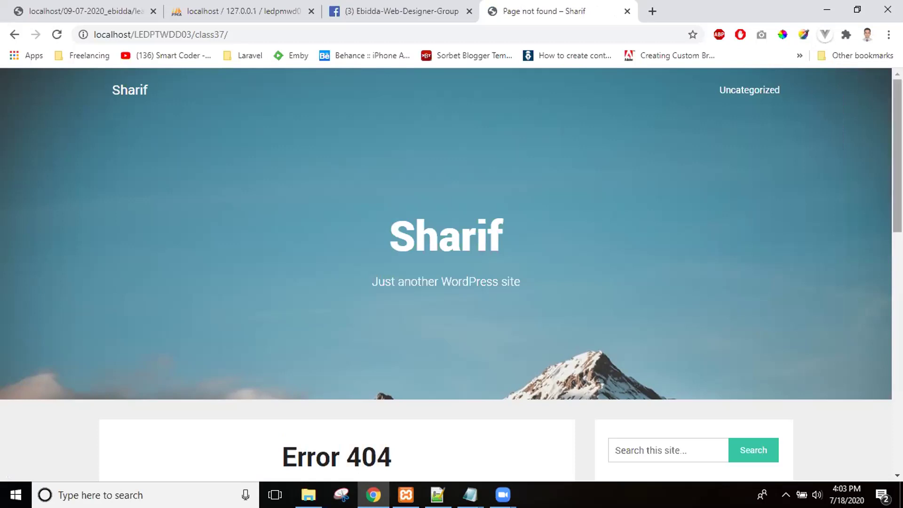
# Reload the class37 site, review its Error 404 page, and return to the phpMyAdmin users table.
pyautogui.scroll(-5, 897, 203)
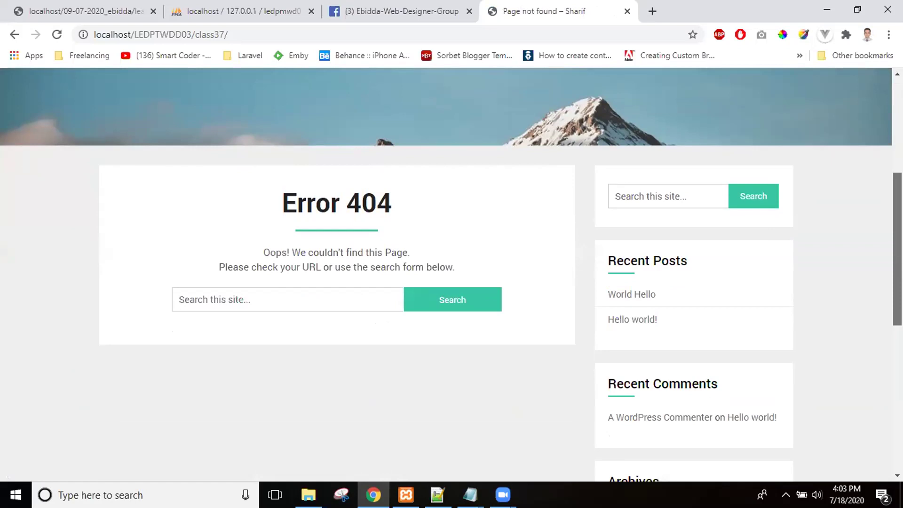
pyautogui.scroll(5, 446, 273)
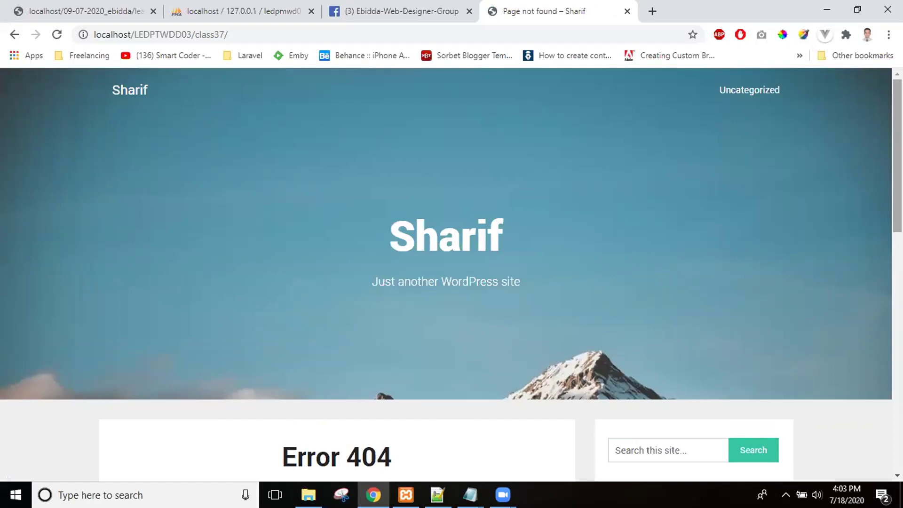
pyautogui.click(57, 36)
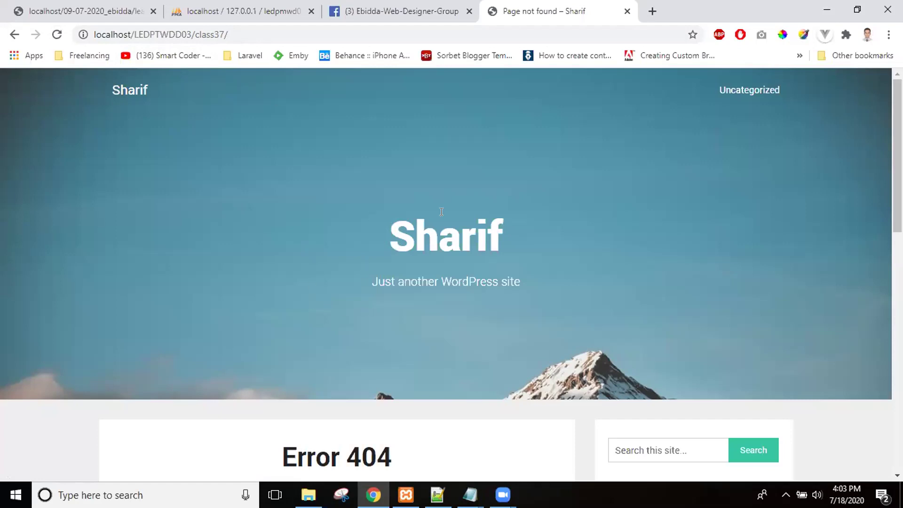
pyautogui.scroll(-8, 446, 273)
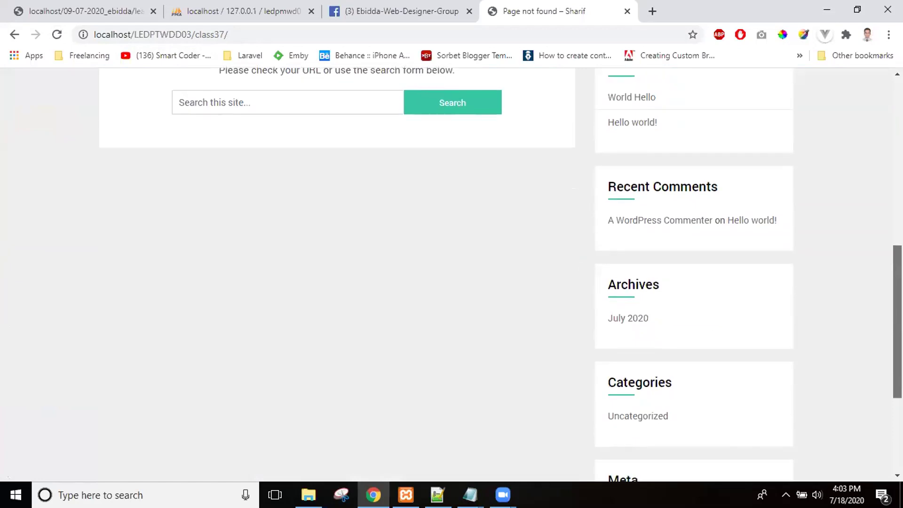
pyautogui.scroll(6, 446, 273)
pyautogui.scroll(-1, 446, 276)
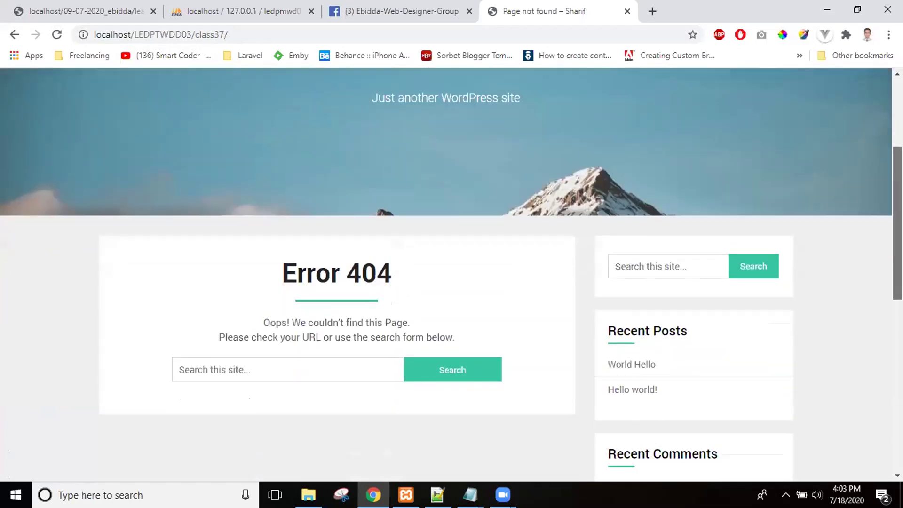
pyautogui.scroll(-1, 446, 275)
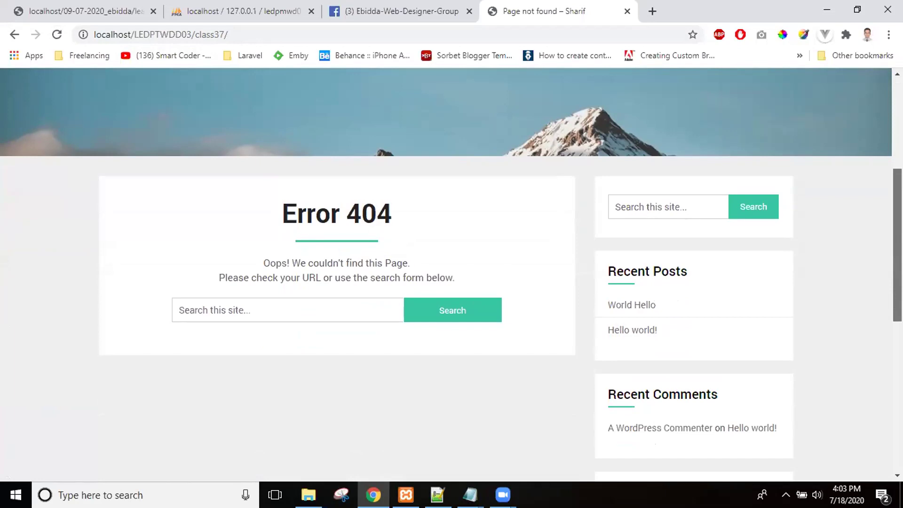
pyautogui.scroll(1, 446, 275)
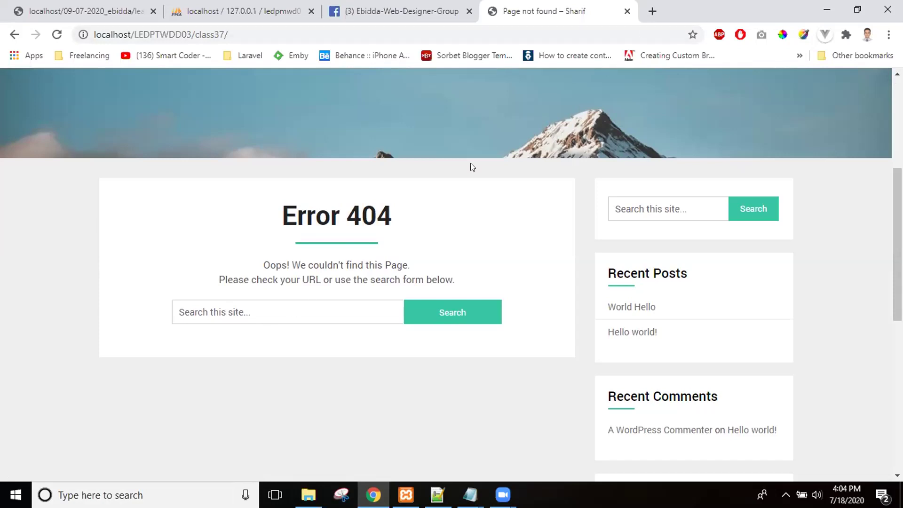
pyautogui.scroll(1, 898, 235)
pyautogui.moveTo(897, 174); pyautogui.dragTo(889, 90)
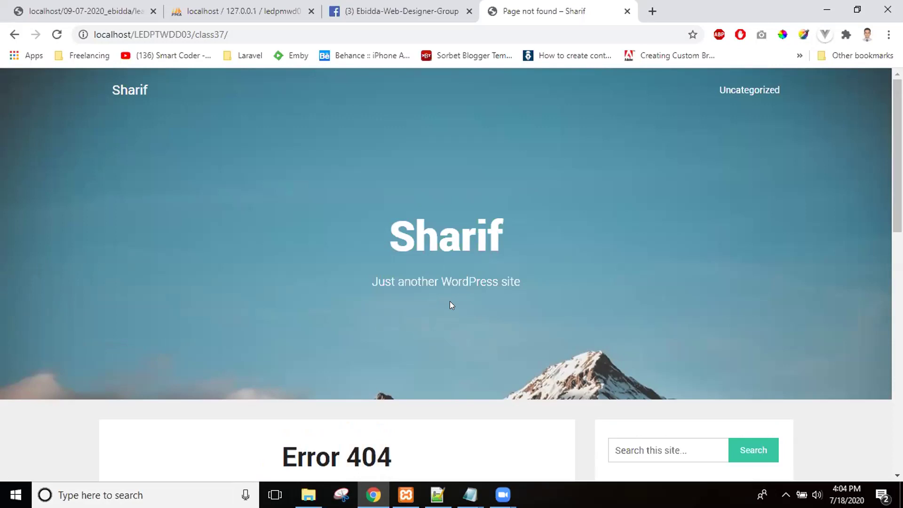
pyautogui.click(267, 20)
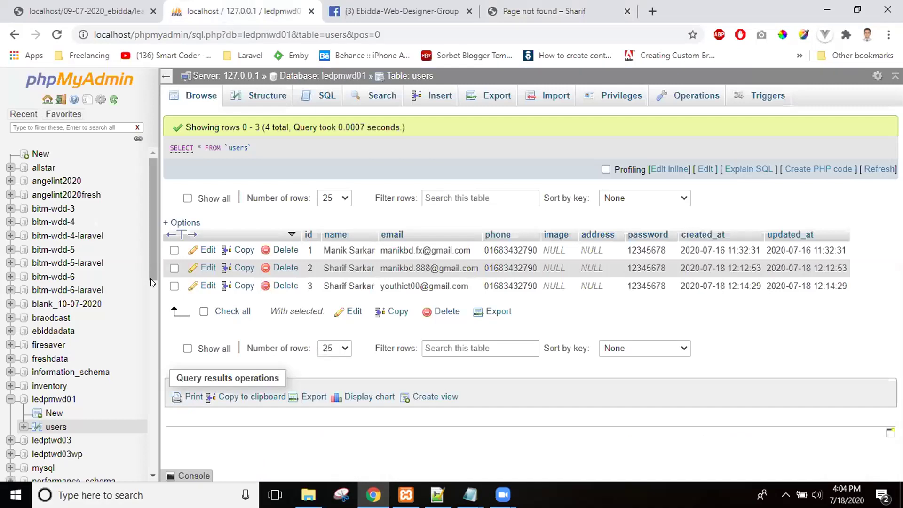
# Collapse the updated10-07-2020 database in phpMyAdmin's tree, briefly check LEDPTWDD03, and return.
pyautogui.scroll(-2, 150, 298)
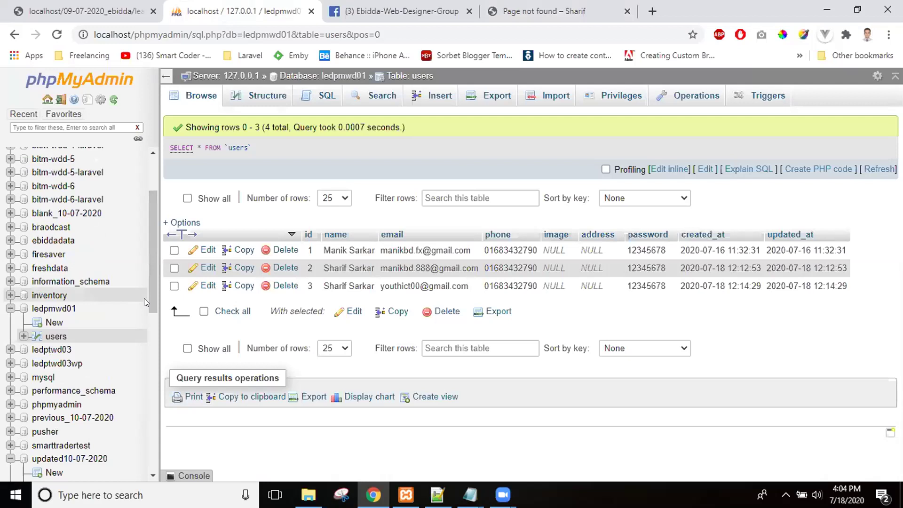
pyautogui.moveTo(148, 297); pyautogui.dragTo(148, 314)
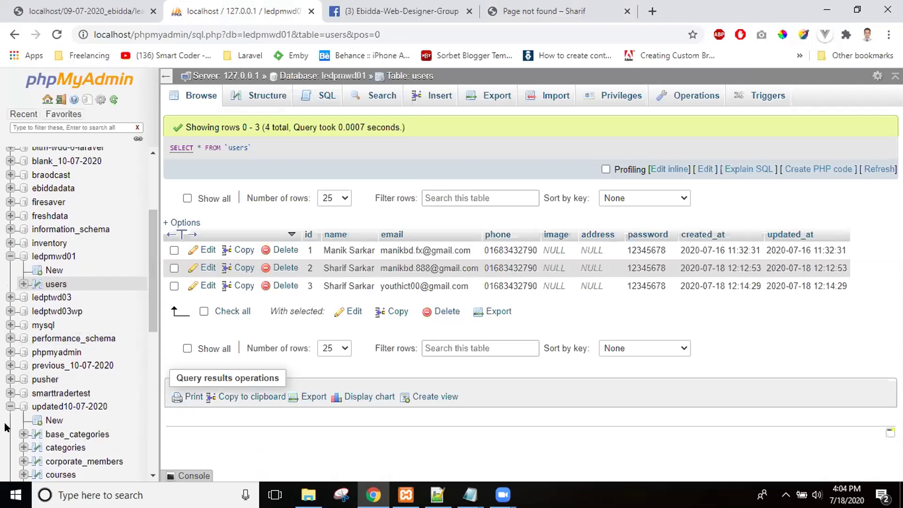
pyautogui.click(9, 407)
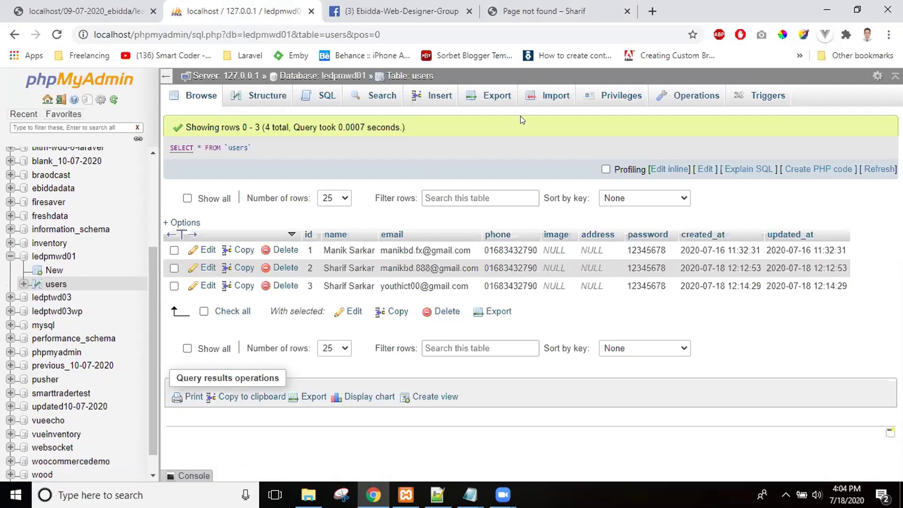
pyautogui.click(308, 495)
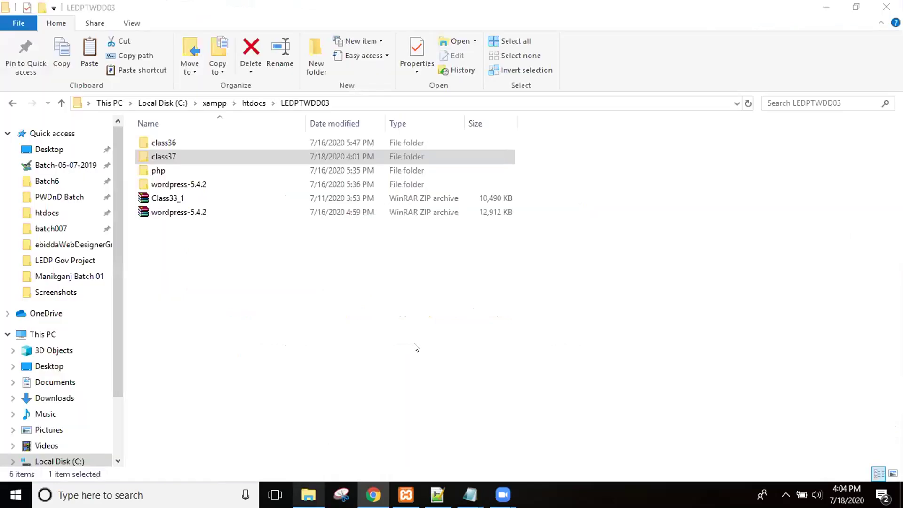
pyautogui.hotkey('alt', 'Tab')
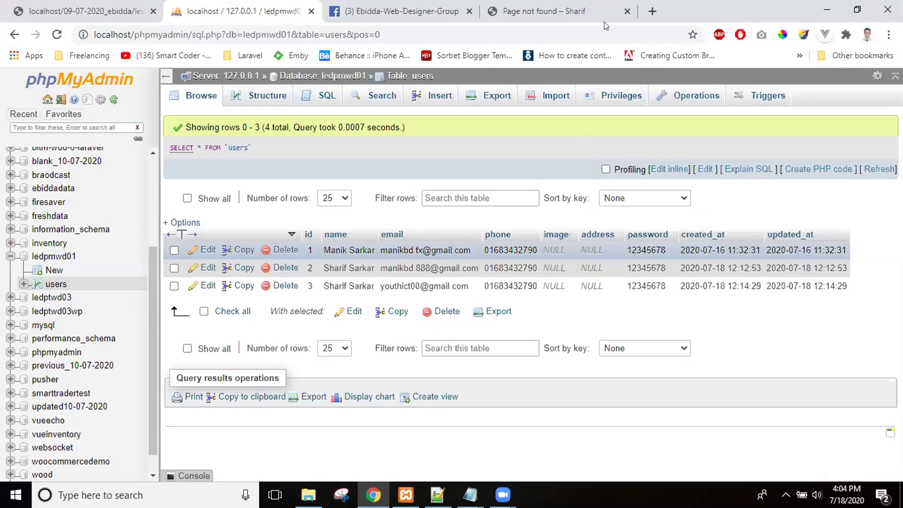
# Check the WordPress 'Page not found' tab, go back to phpMyAdmin, then bring up LEDPTWDD03 in File Explorer.
pyautogui.hotkey('ctrl', '4')
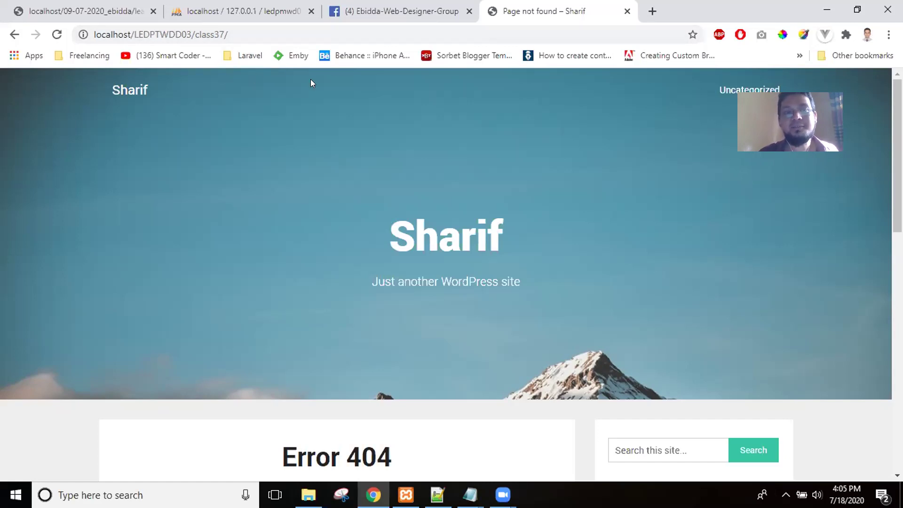
pyautogui.click(260, 26)
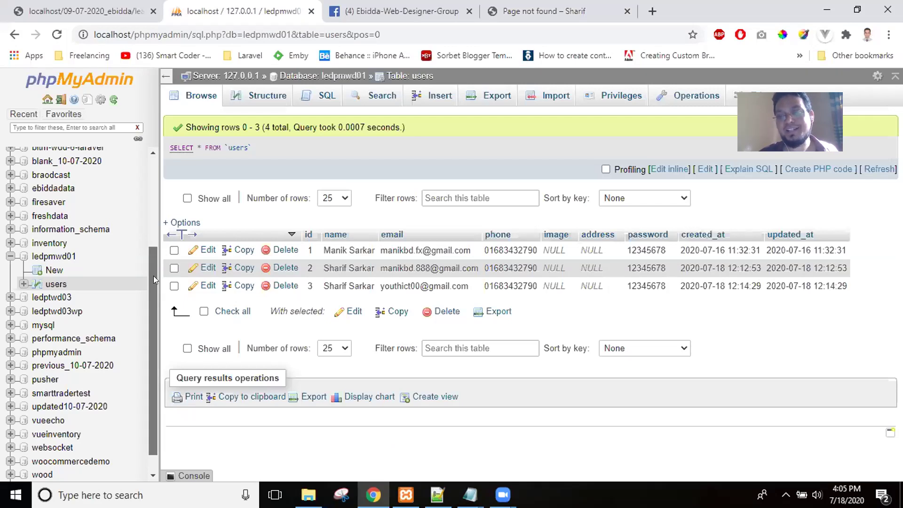
pyautogui.scroll(1, 153, 276)
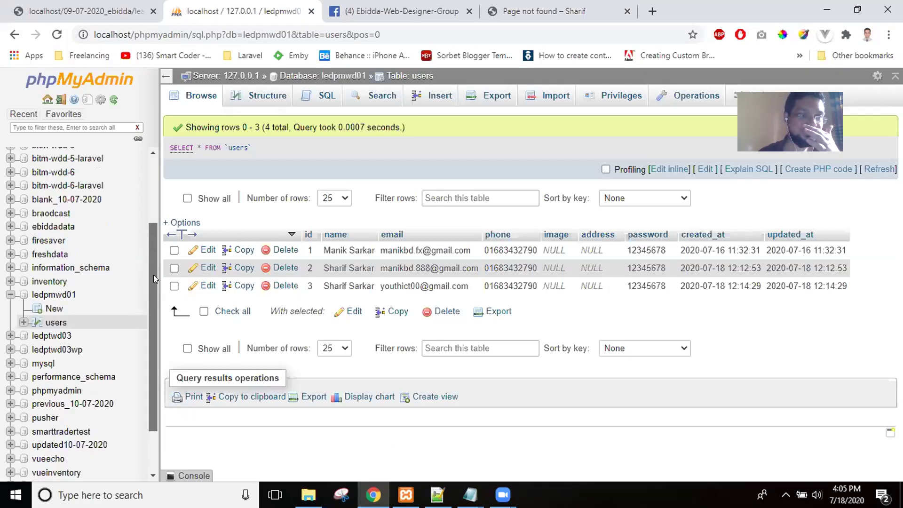
pyautogui.scroll(1, 154, 276)
pyautogui.moveTo(154, 279); pyautogui.dragTo(151, 307)
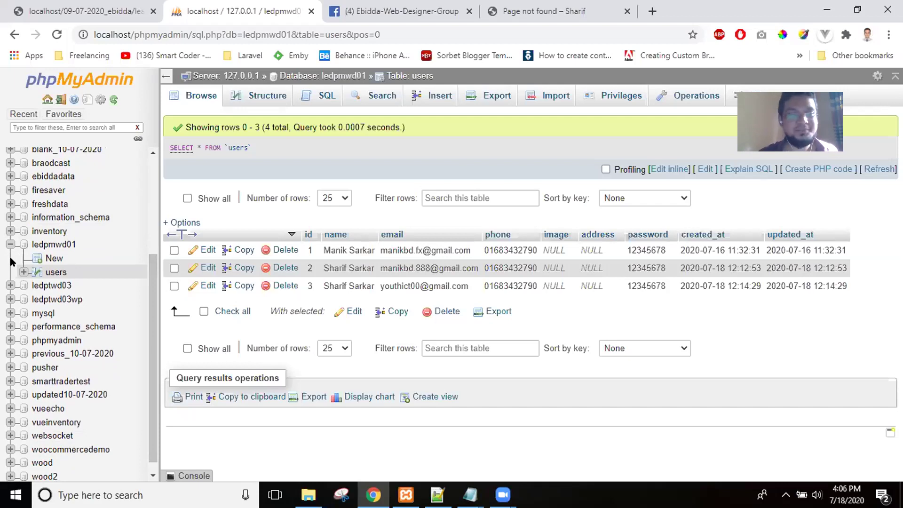
pyautogui.click(308, 495)
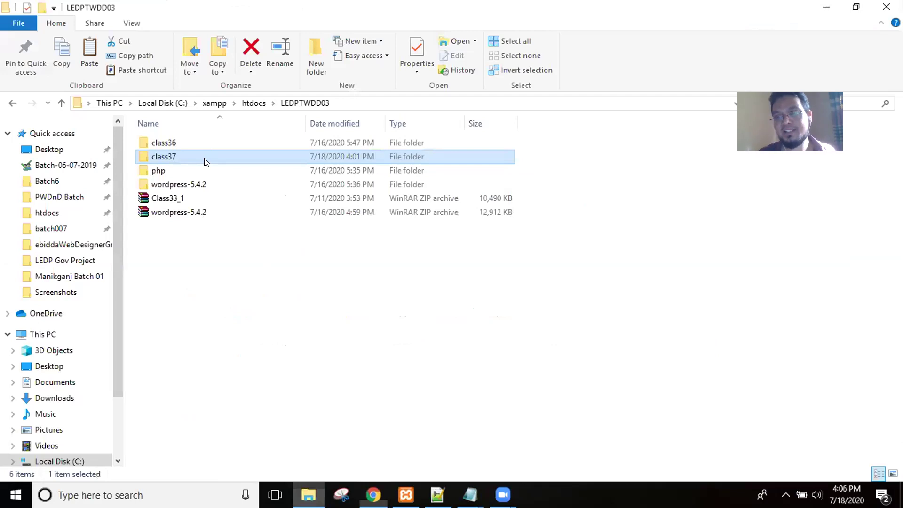
# Open the class37 folder, step through its files to wp-config, and show wp-config's context menu.
pyautogui.doubleClick(205, 161)
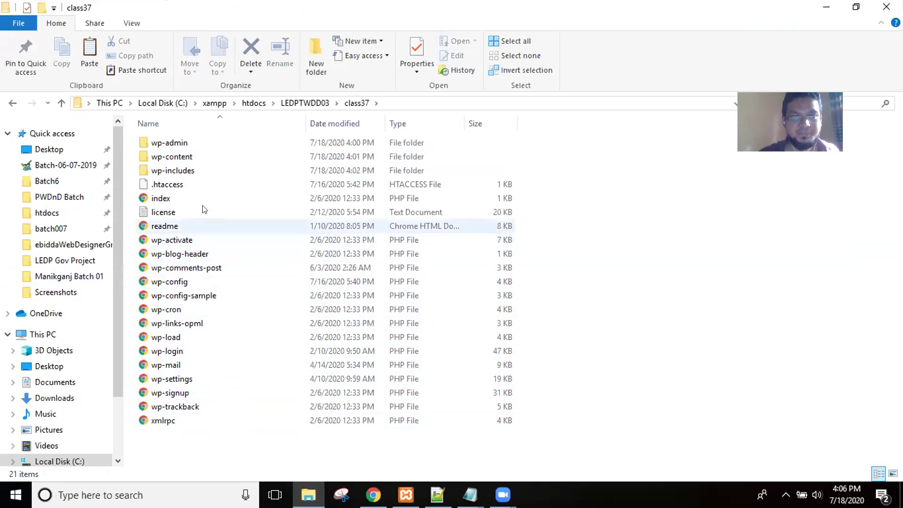
pyautogui.click(185, 213)
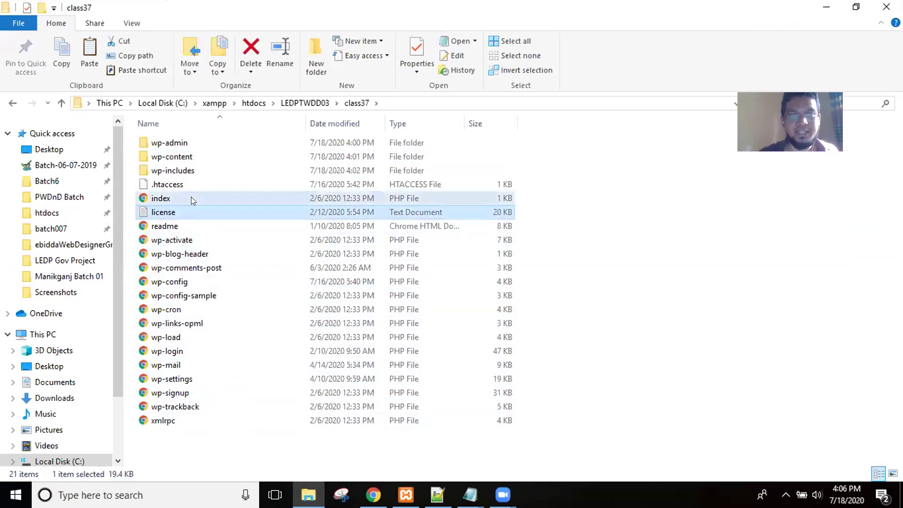
pyautogui.click(191, 197)
pyautogui.click(183, 226)
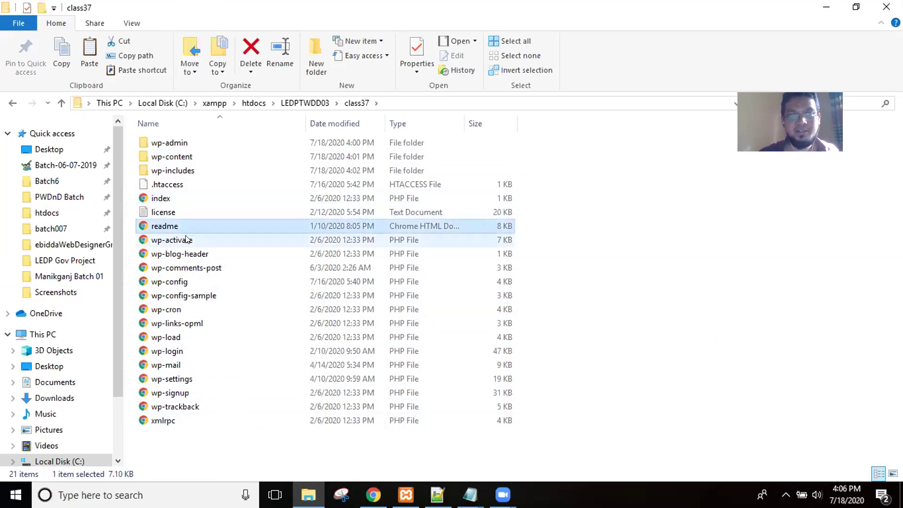
pyautogui.click(195, 240)
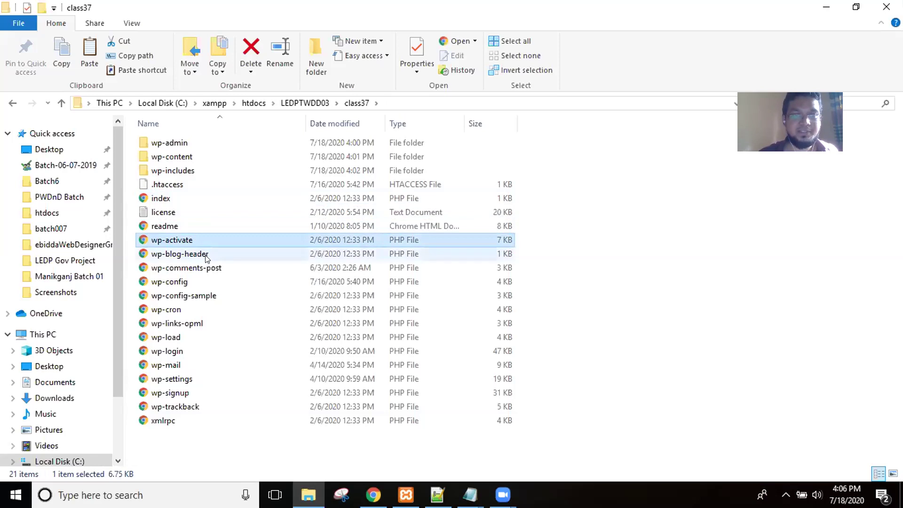
pyautogui.click(206, 257)
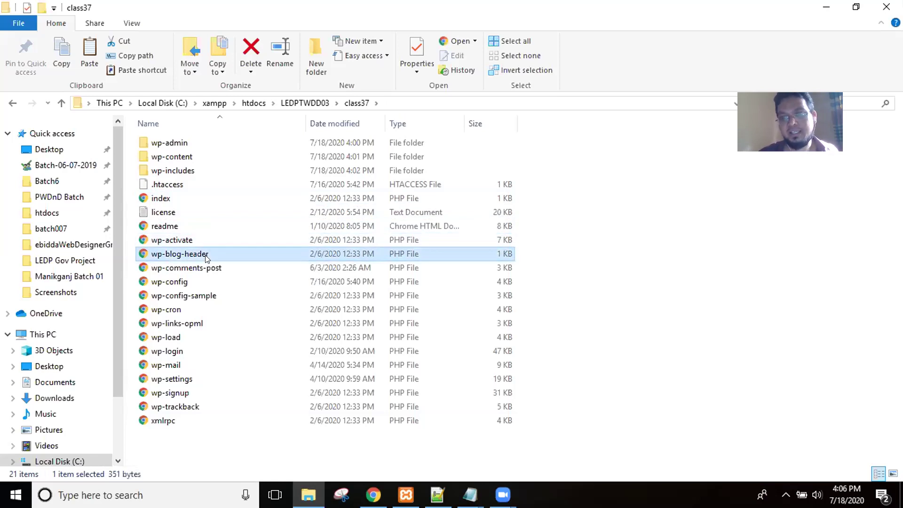
pyautogui.click(218, 272)
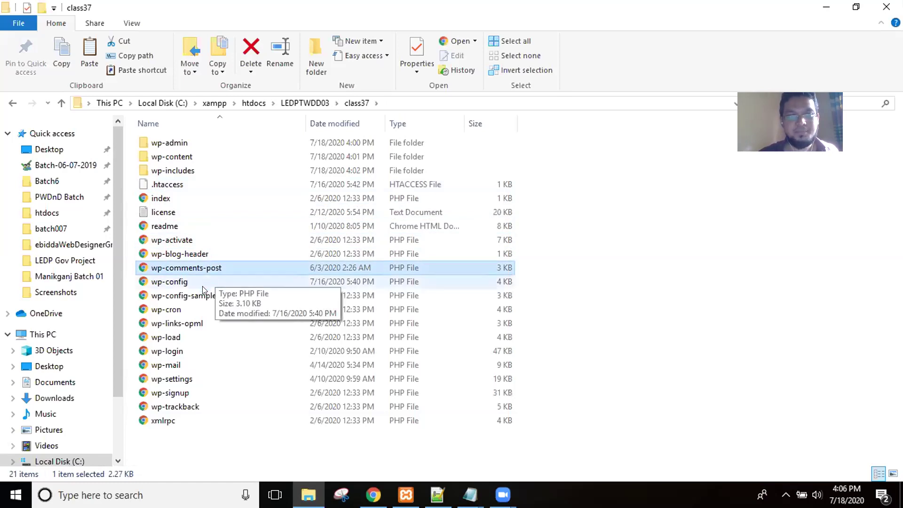
pyautogui.click(203, 288)
pyautogui.rightClick(202, 287)
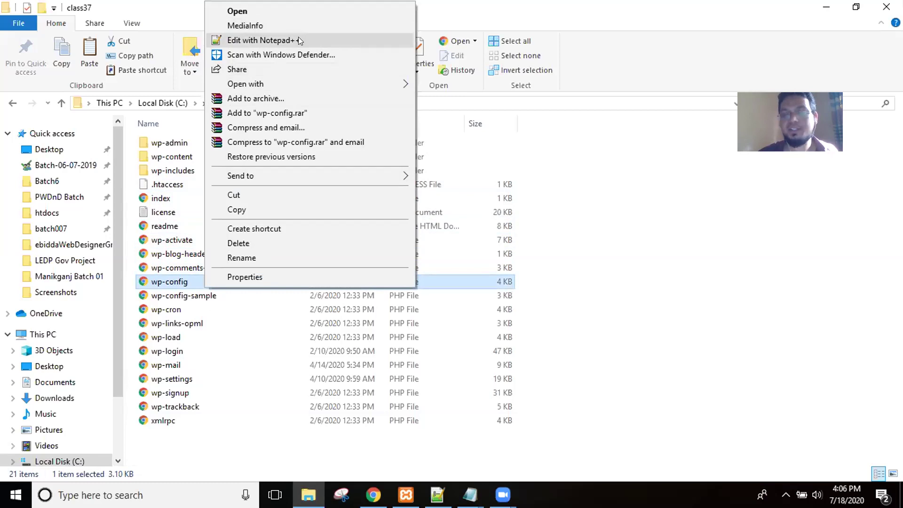
# Open class37's wp-config.php in Notepad++ and select the DB_NAME value ledptwd03wp on line 23.
pyautogui.click(298, 38)
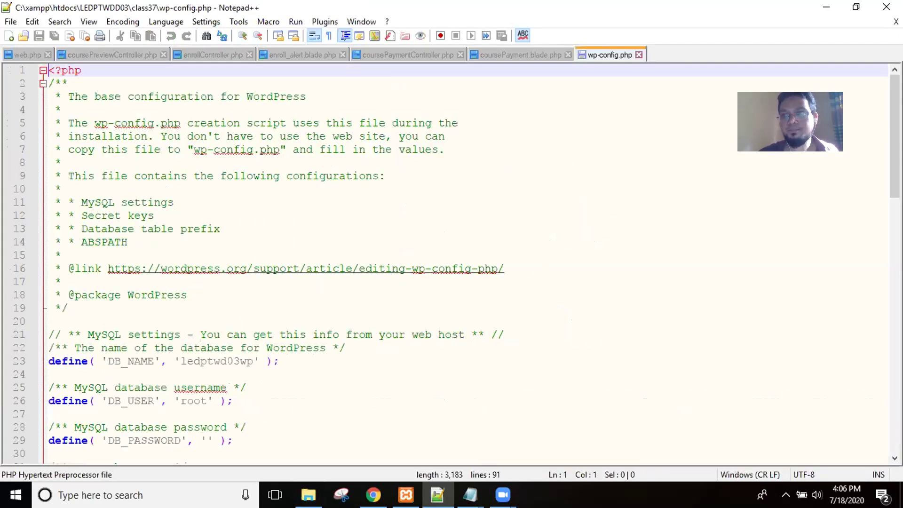
pyautogui.scroll(-4, 451, 263)
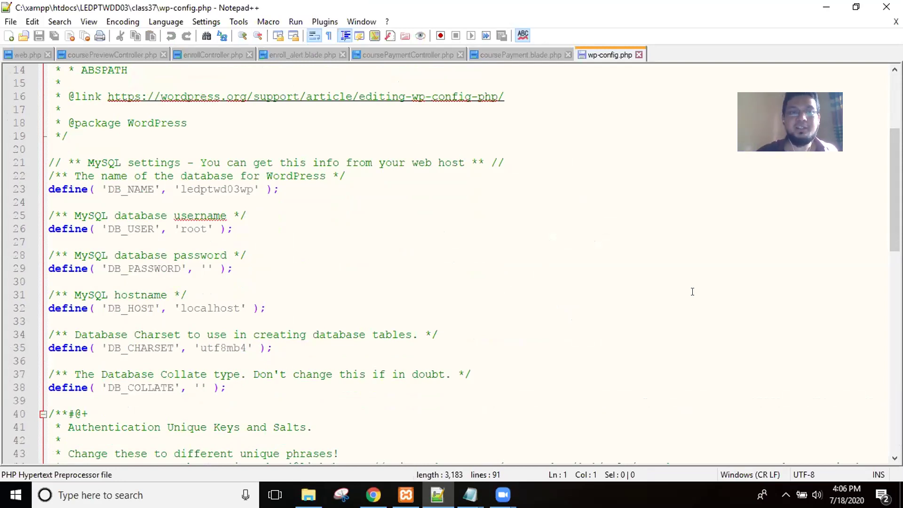
pyautogui.doubleClick(220, 189)
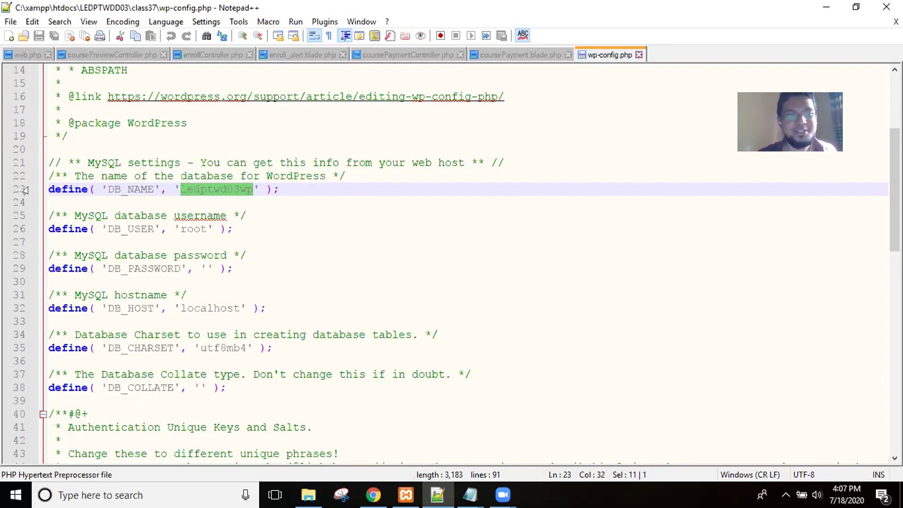
pyautogui.moveTo(46, 189); pyautogui.dragTo(300, 189)
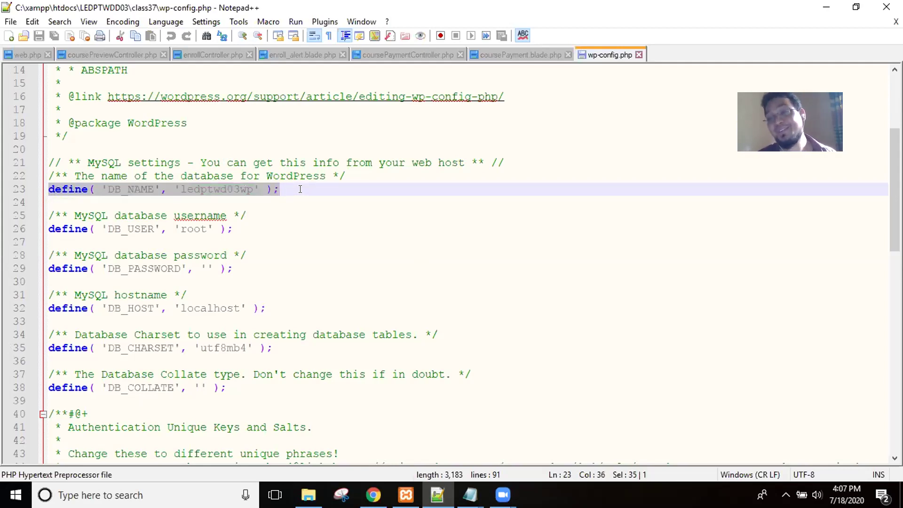
pyautogui.click(412, 251)
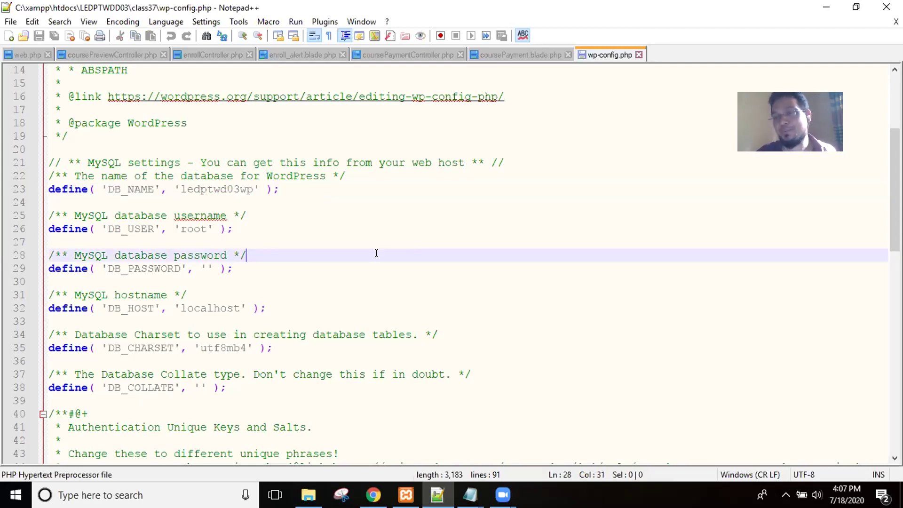
pyautogui.doubleClick(230, 189)
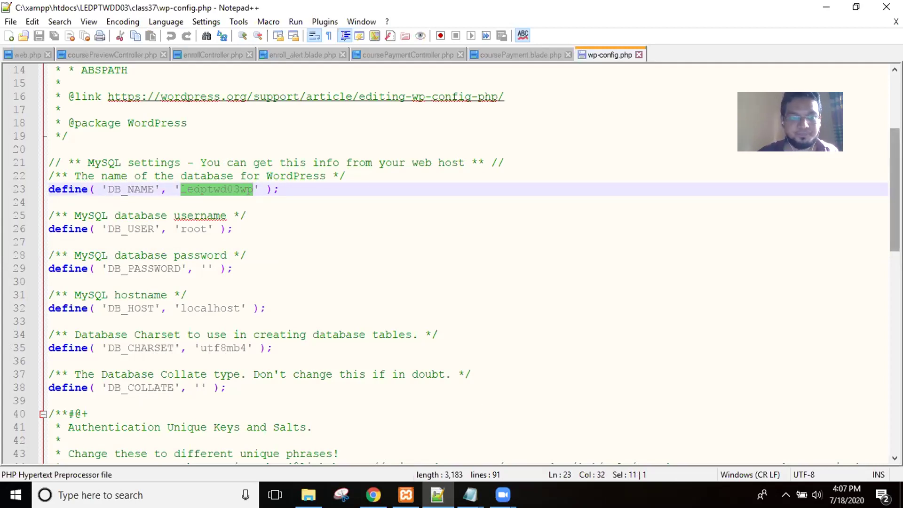
pyautogui.scroll(-2, 895, 203)
pyautogui.scroll(-2, 895, 221)
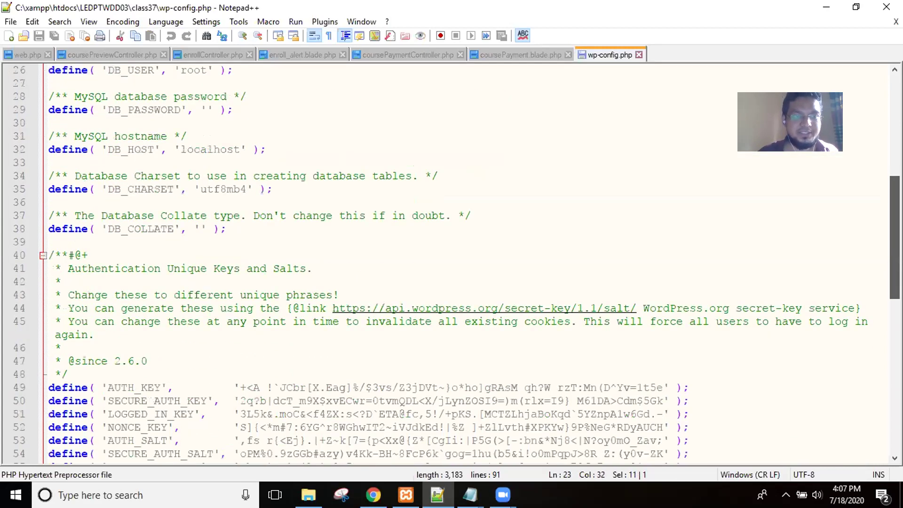
pyautogui.scroll(-4, 456, 263)
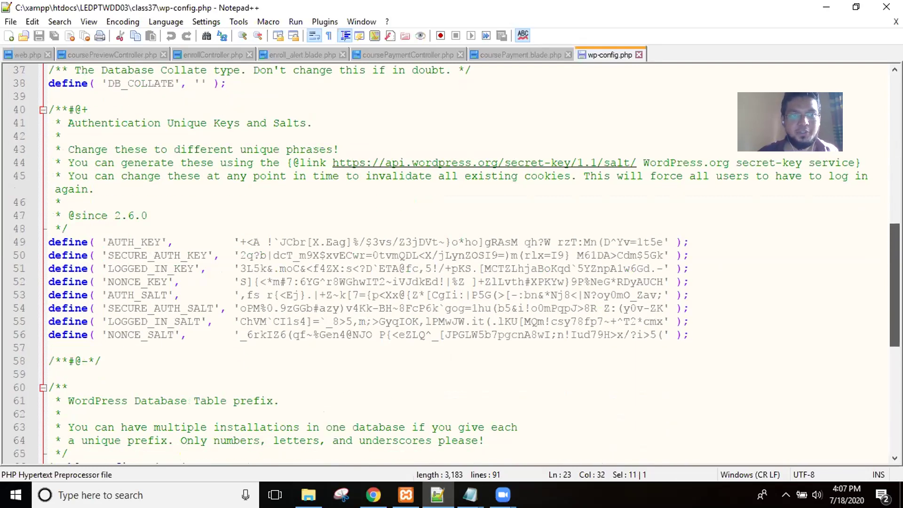
pyautogui.scroll(-2, 229, 295)
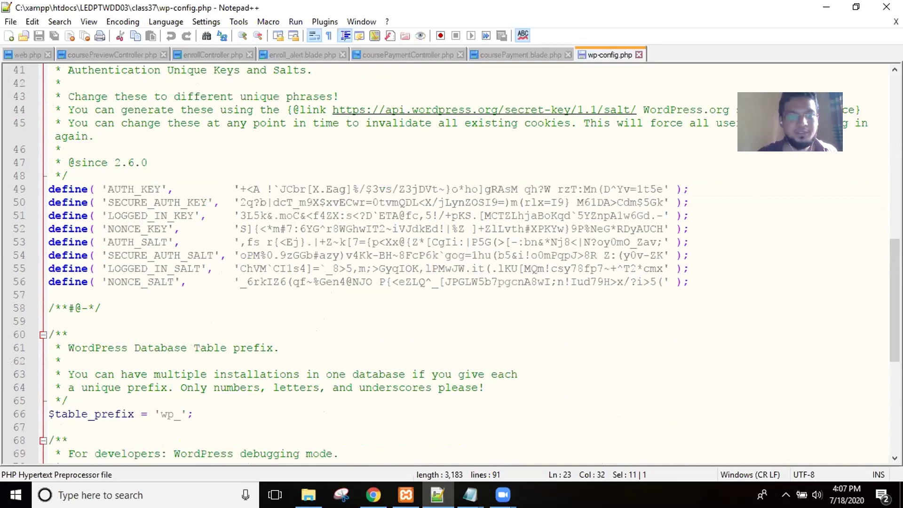
pyautogui.scroll(-5, 447, 264)
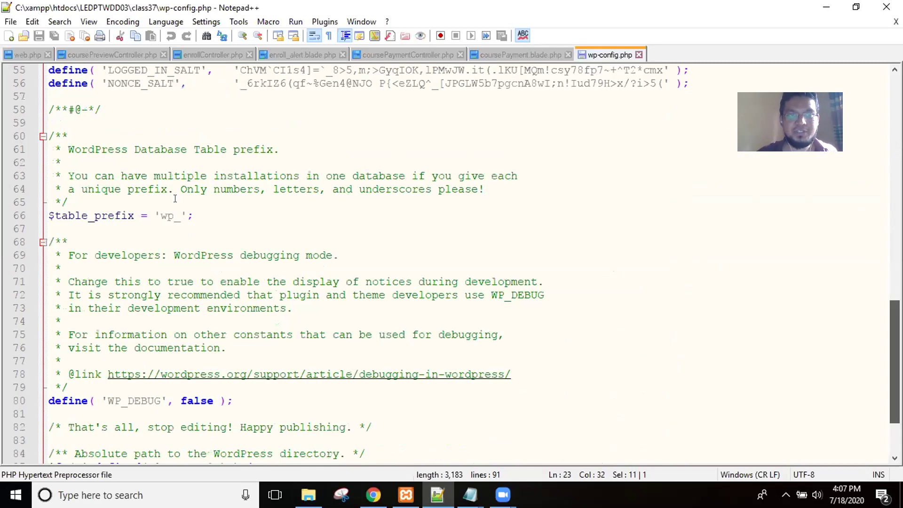
pyautogui.scroll(-1, 170, 199)
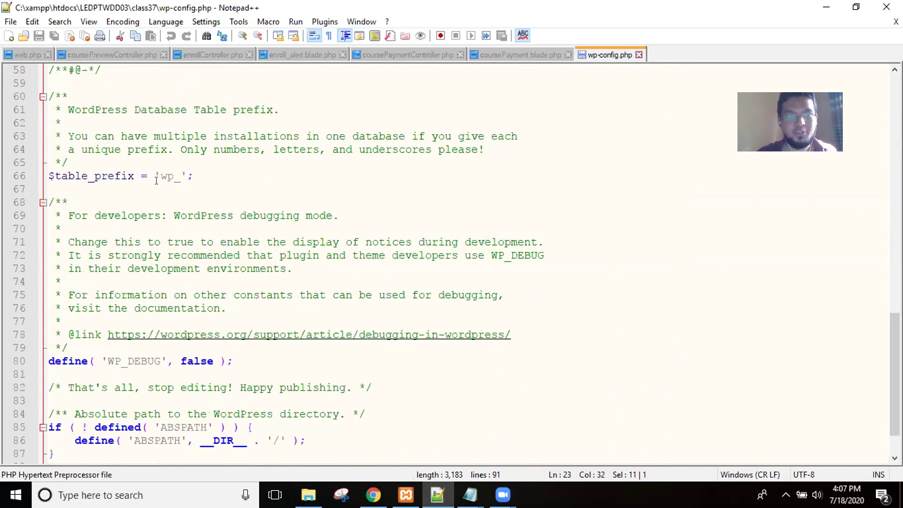
pyautogui.moveTo(180, 176); pyautogui.dragTo(163, 177)
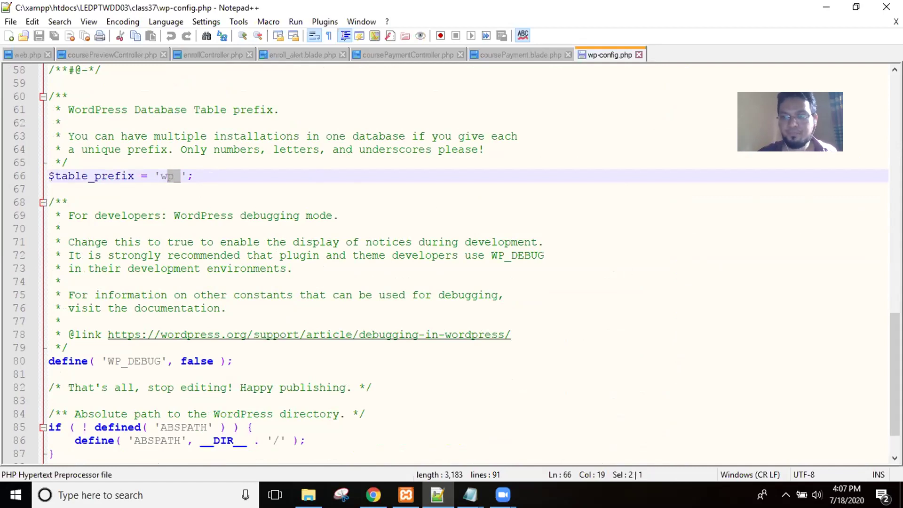
pyautogui.scroll(-2, 469, 263)
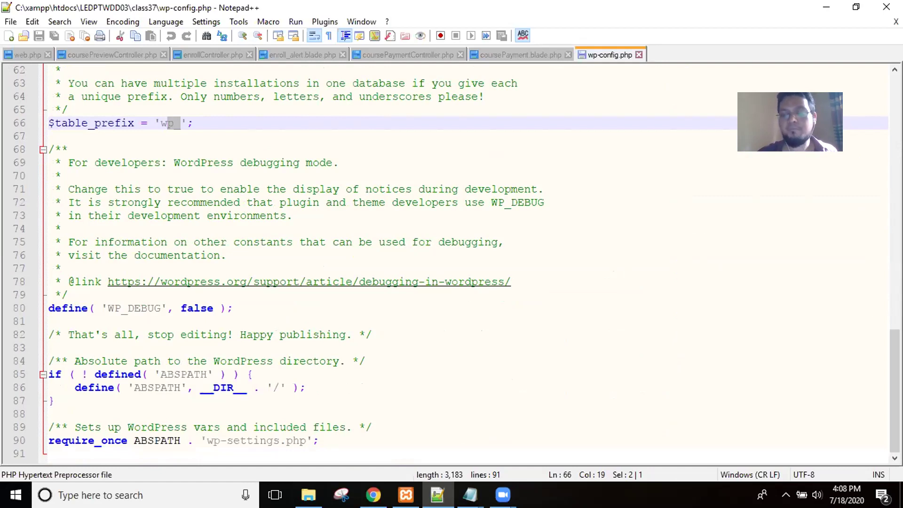
pyautogui.scroll(3, 895, 391)
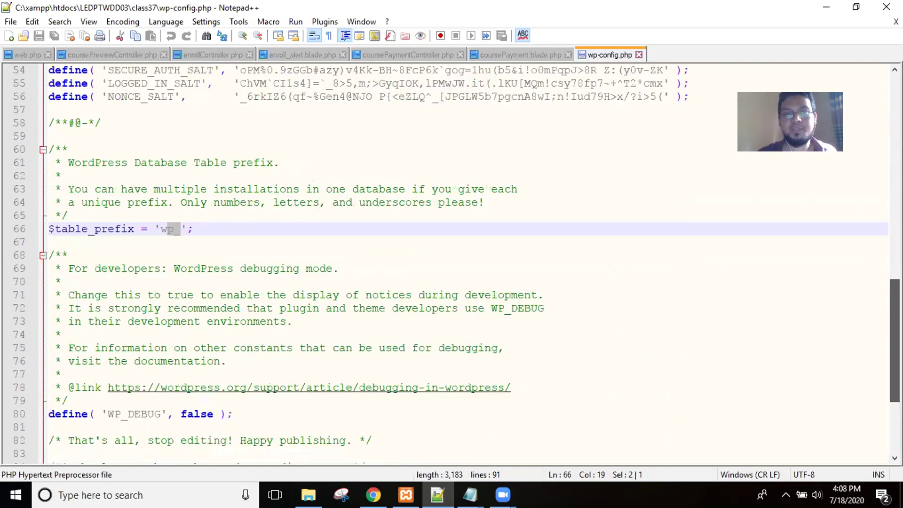
pyautogui.scroll(15, 452, 263)
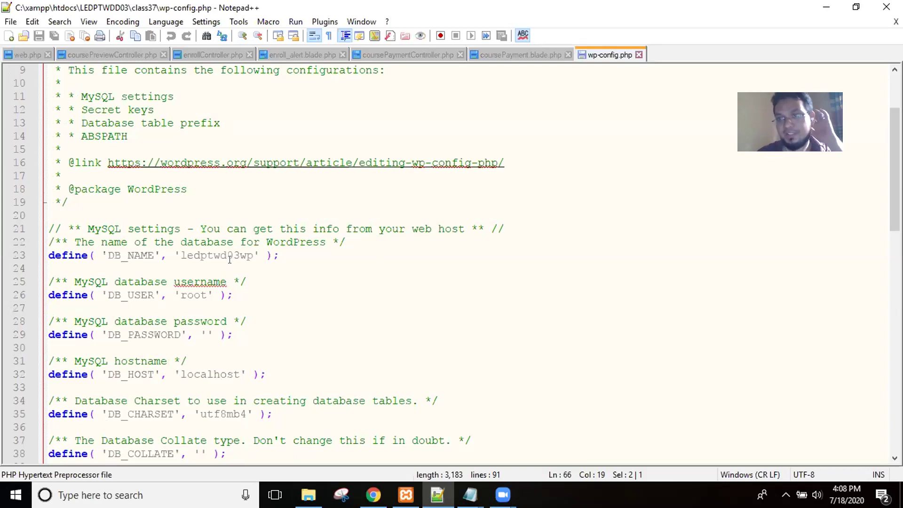
# Close wp-config.php and open class37's wp-login.php with Edit with Notepad++.
pyautogui.click(639, 55)
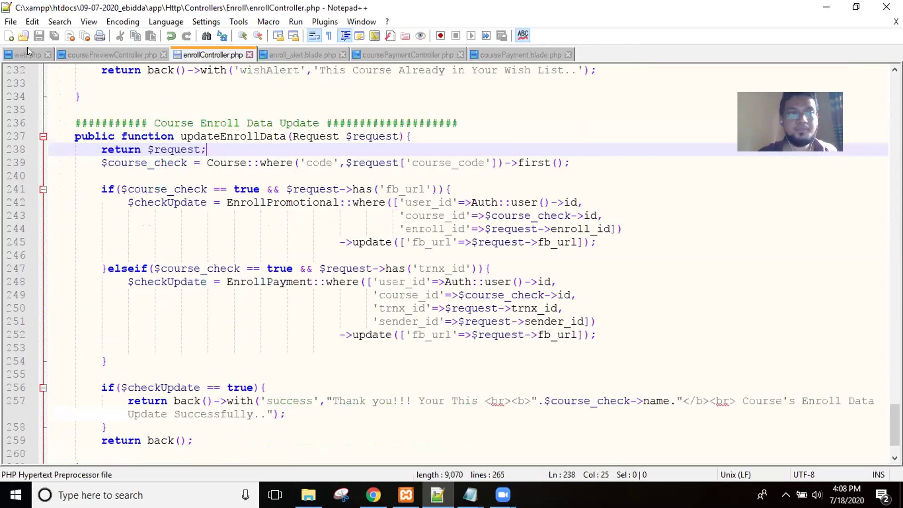
pyautogui.click(308, 495)
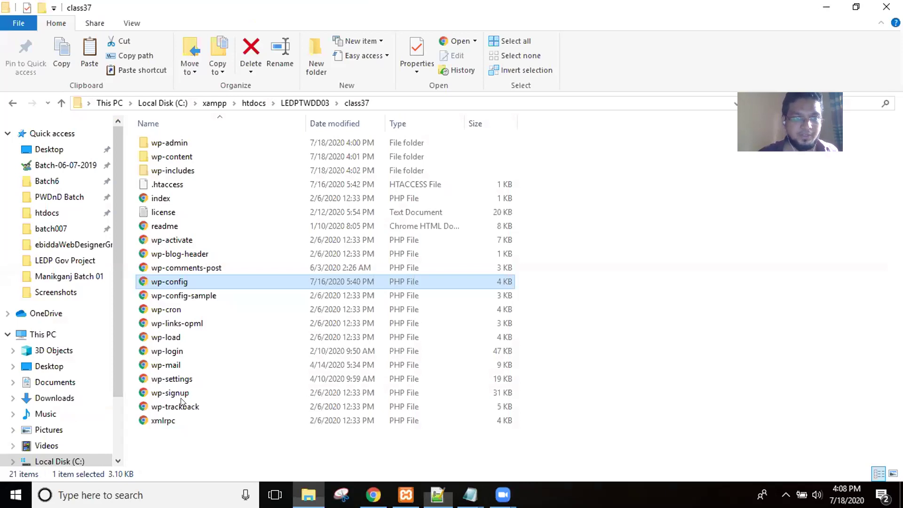
pyautogui.click(195, 354)
pyautogui.rightClick(195, 354)
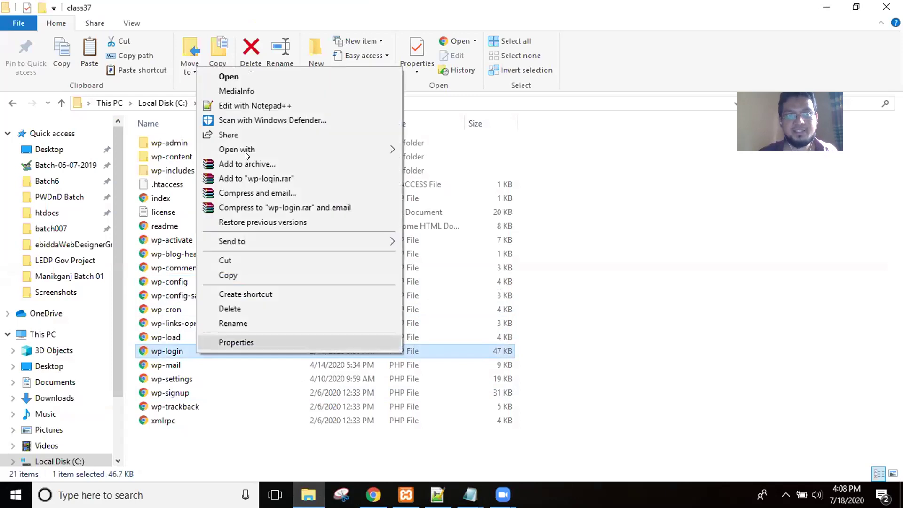
pyautogui.click(280, 106)
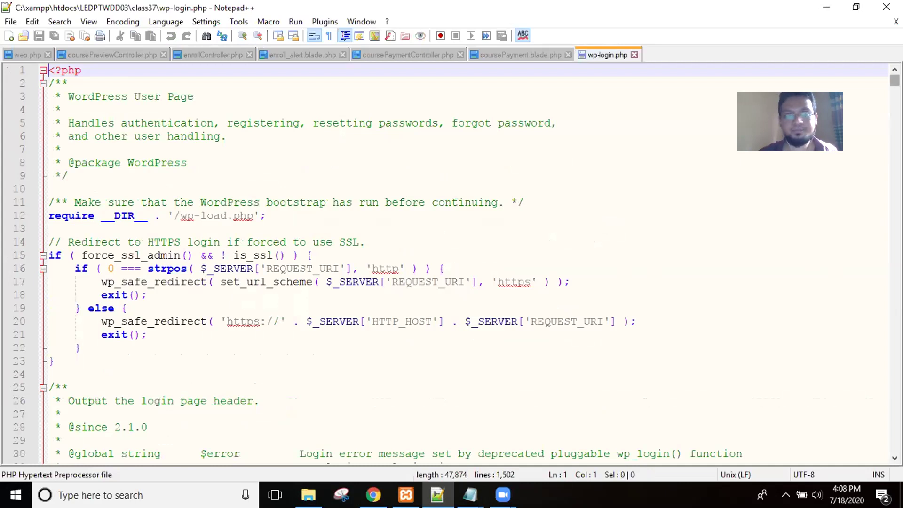
pyautogui.scroll(-4, 535, 146)
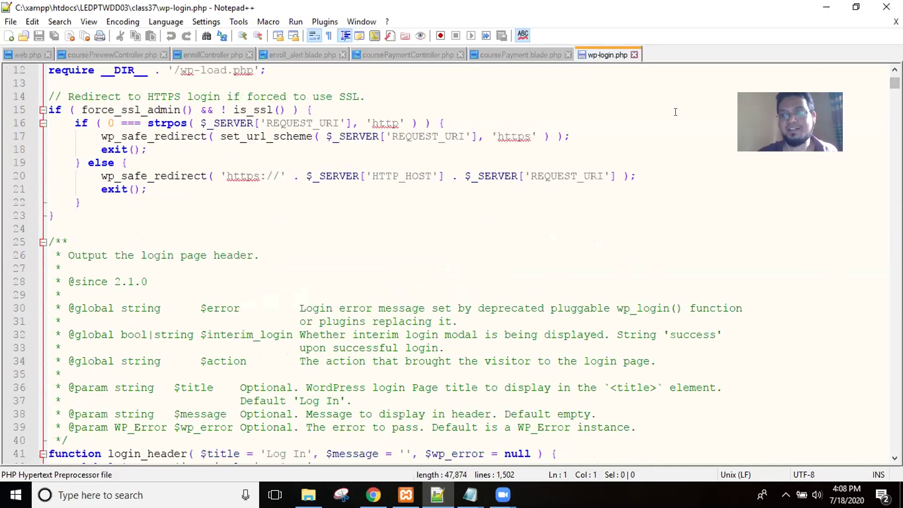
pyautogui.scroll(3, 886, 64)
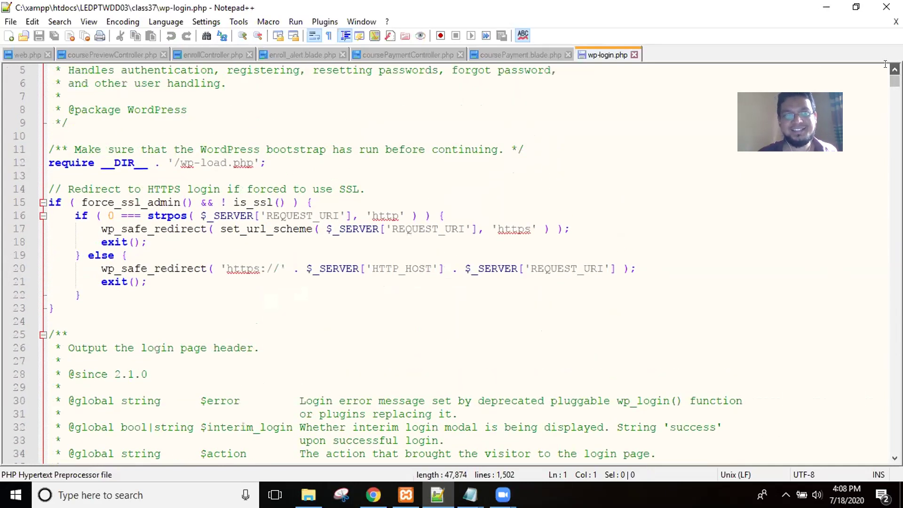
pyautogui.click(94, 164)
pyautogui.moveTo(93, 164); pyautogui.dragTo(174, 163)
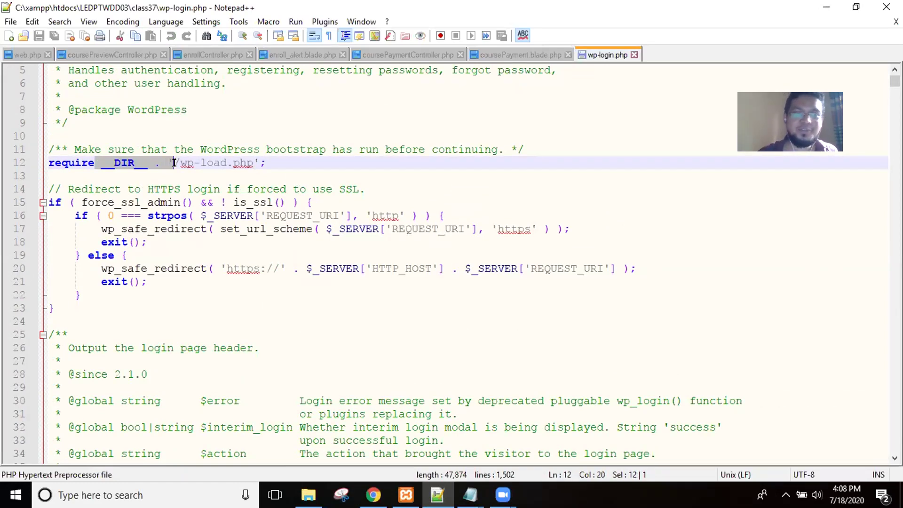
pyautogui.click(192, 269)
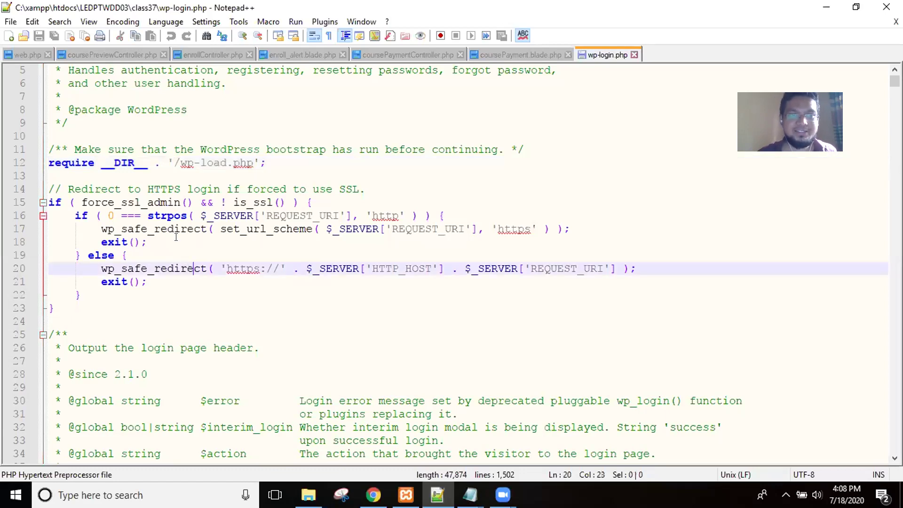
pyautogui.doubleClick(174, 216)
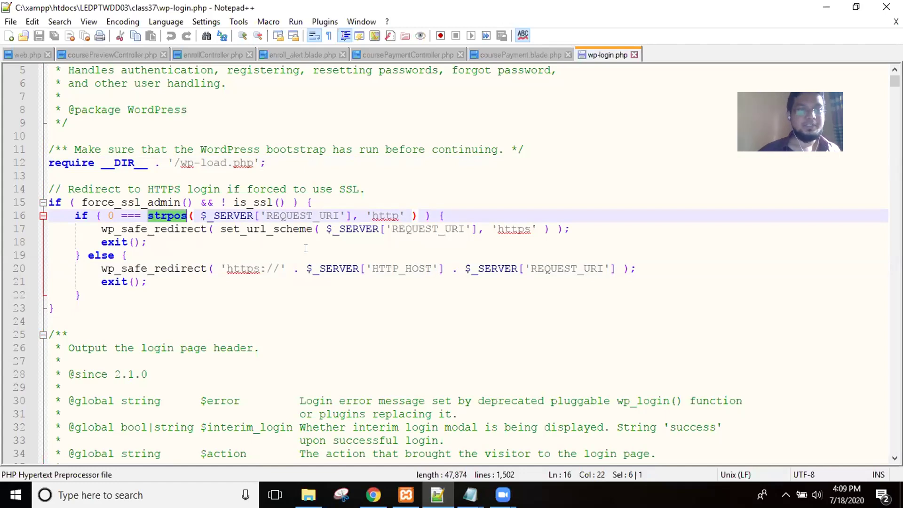
pyautogui.doubleClick(181, 230)
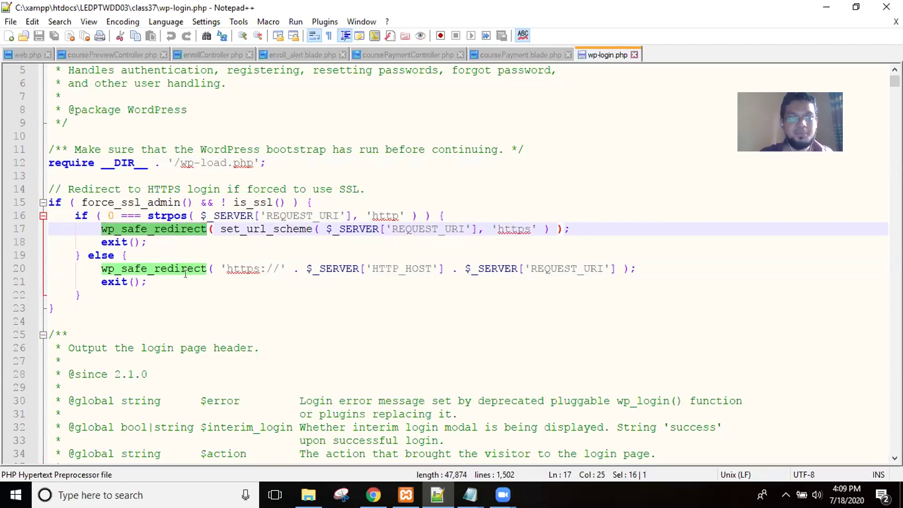
pyautogui.doubleClick(135, 201)
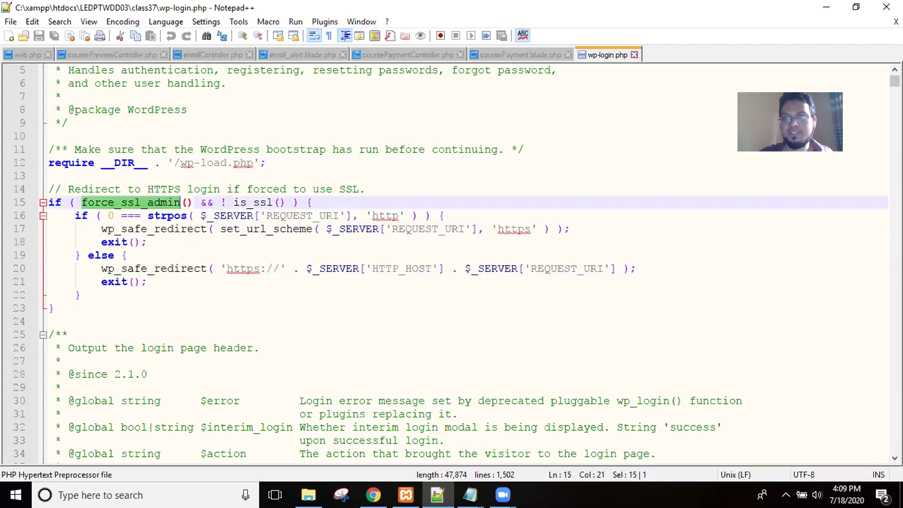
pyautogui.scroll(-9, 451, 263)
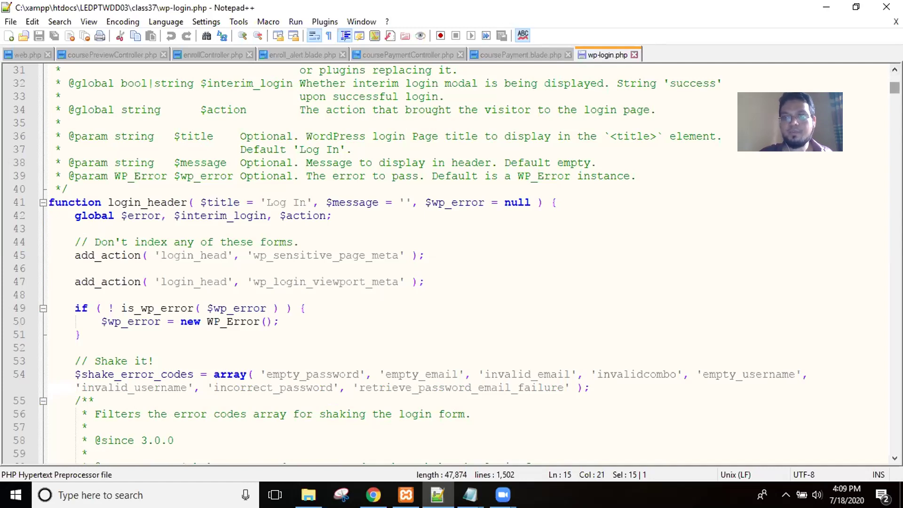
pyautogui.moveTo(894, 88); pyautogui.dragTo(895, 94)
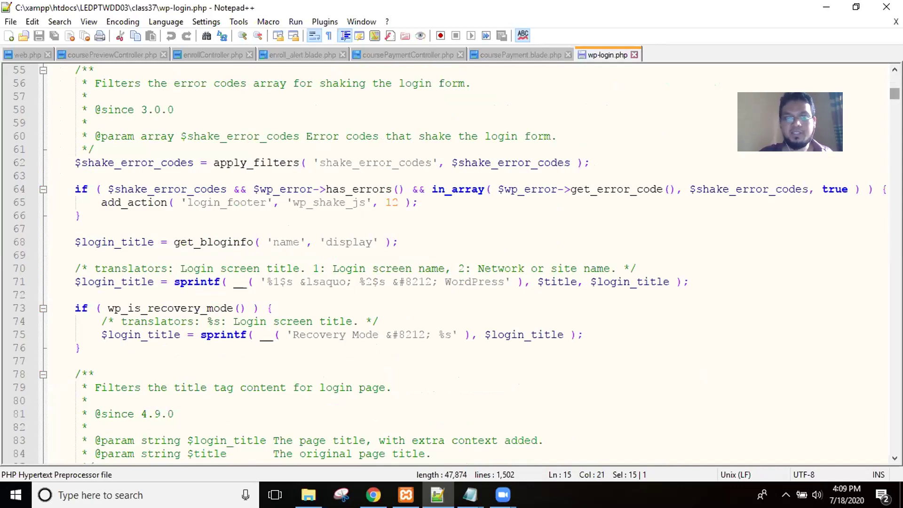
pyautogui.scroll(-4, 447, 264)
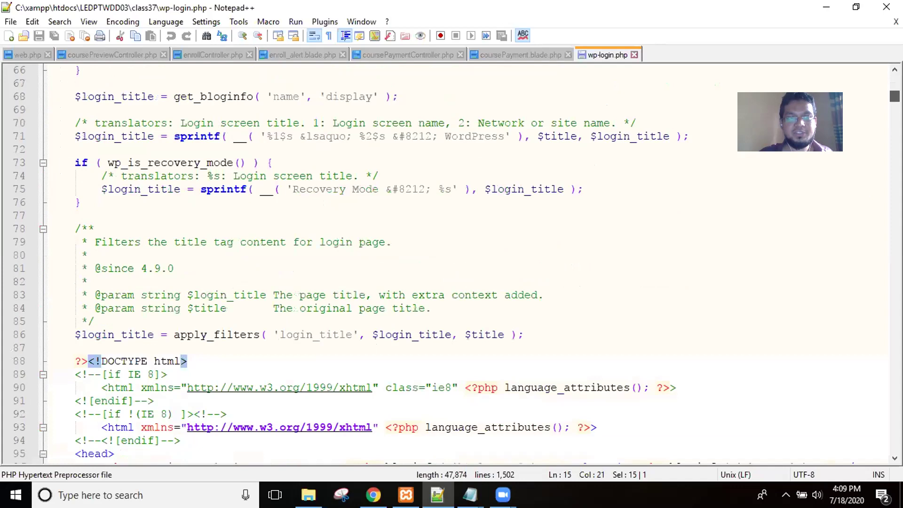
pyautogui.scroll(-4, 447, 264)
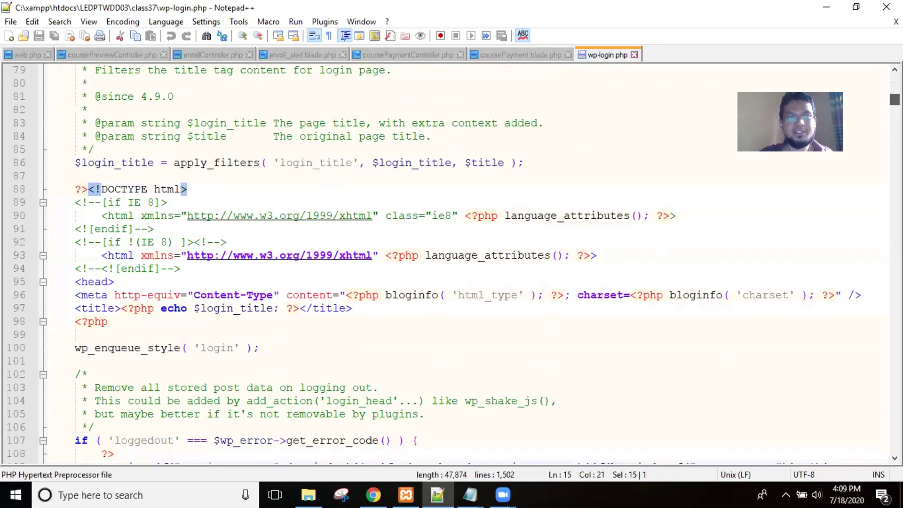
pyautogui.scroll(-1, 447, 263)
pyautogui.click(135, 149)
pyautogui.press('Home')
pyautogui.doubleClick(136, 148)
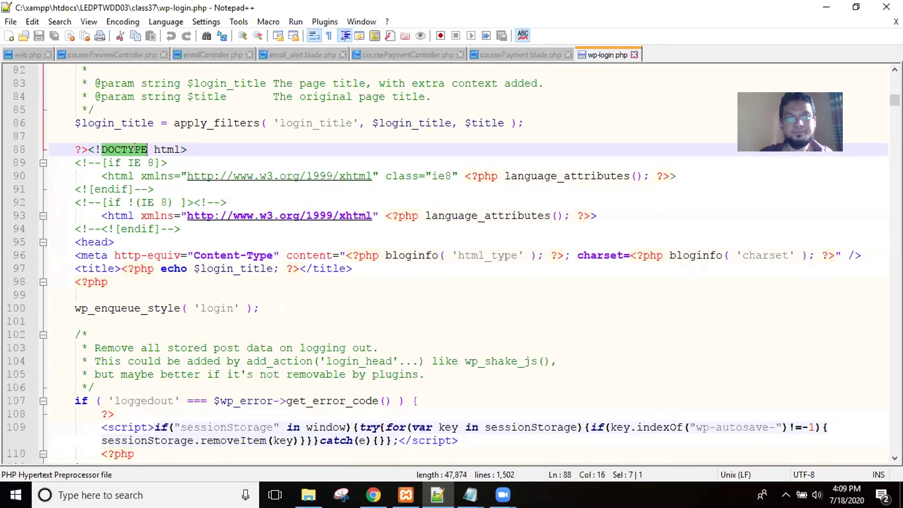
pyautogui.doubleClick(116, 216)
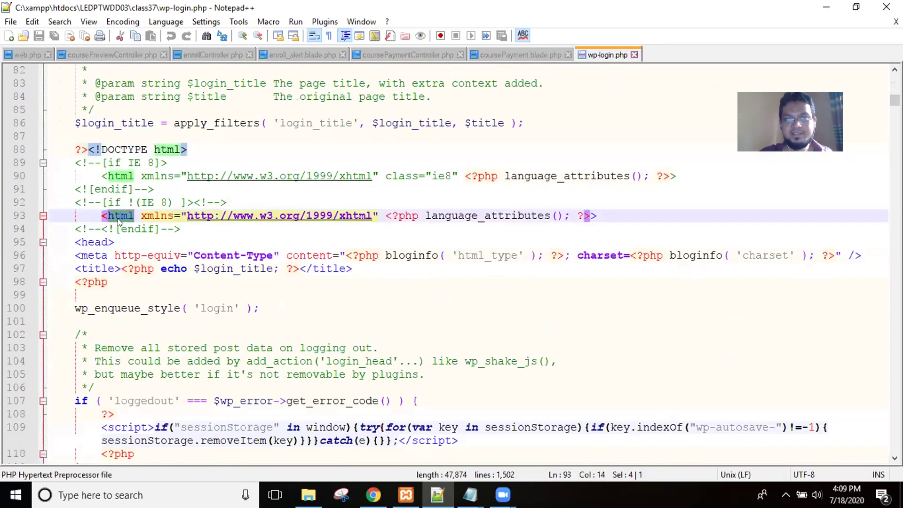
pyautogui.doubleClick(94, 242)
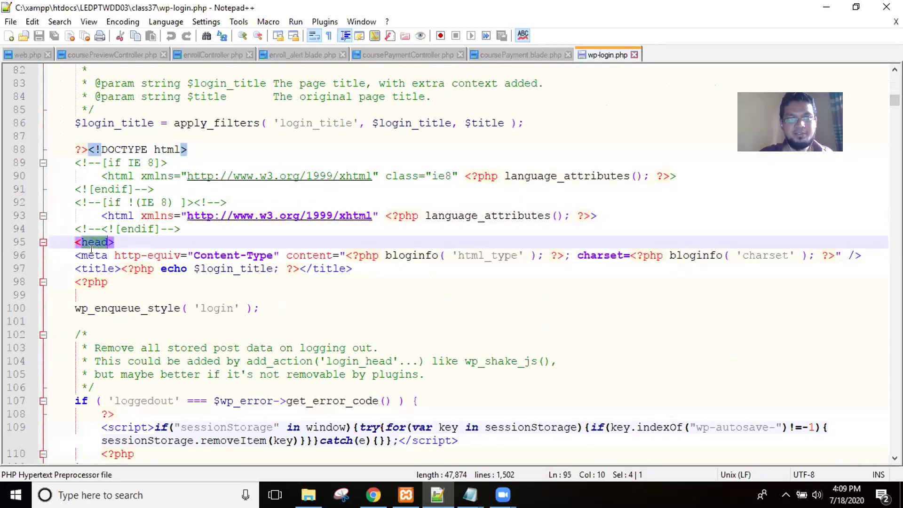
pyautogui.doubleClick(92, 254)
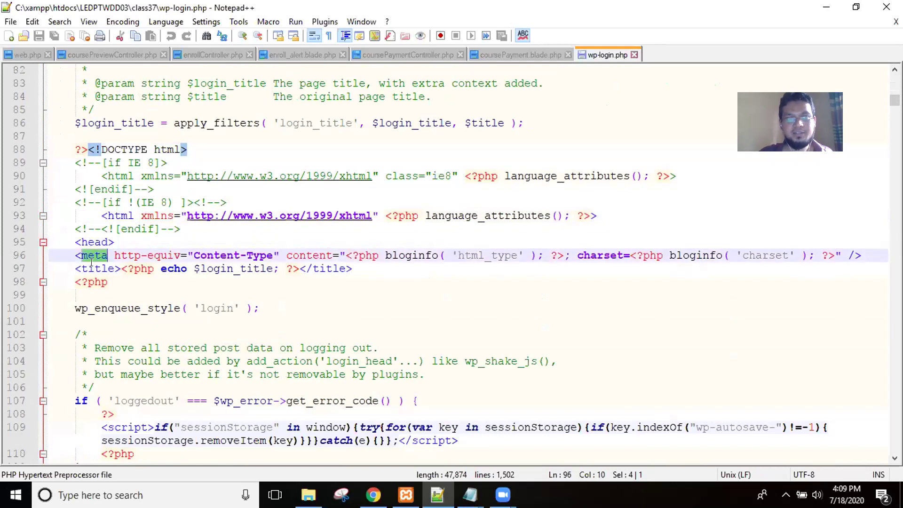
pyautogui.doubleClick(91, 269)
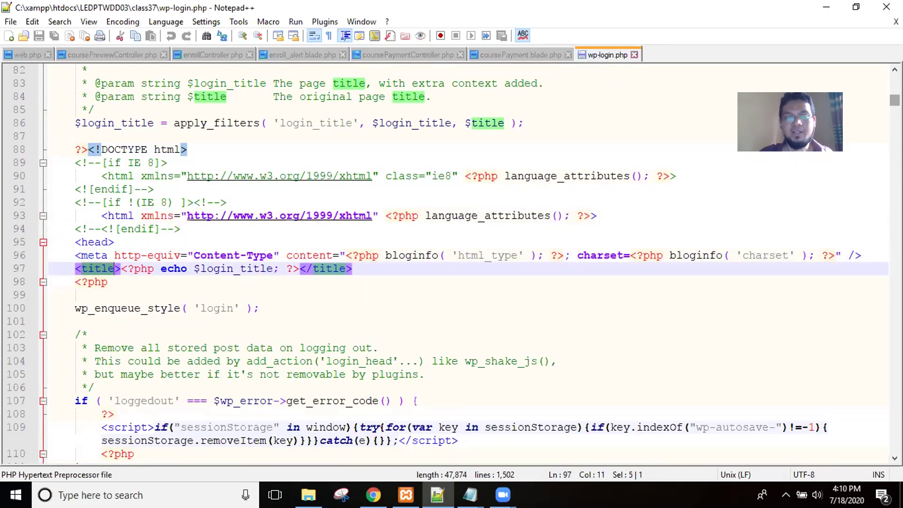
pyautogui.scroll(-3, 452, 263)
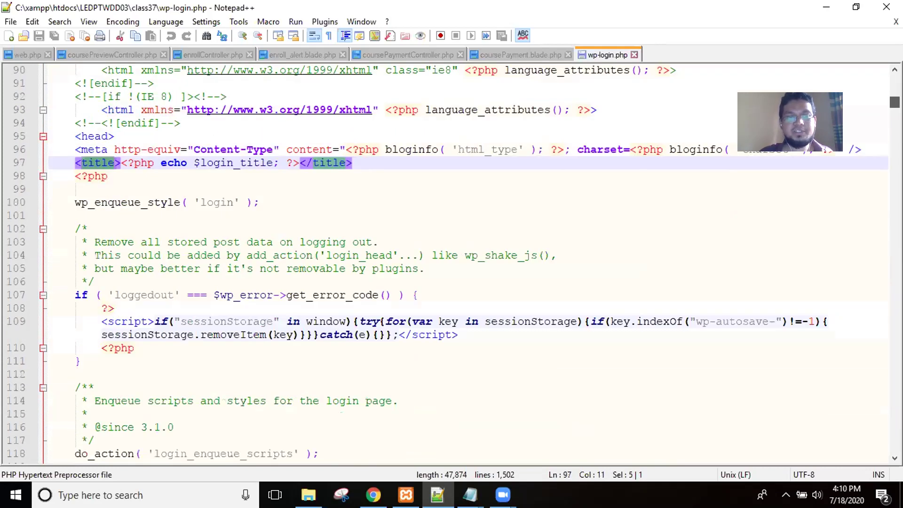
pyautogui.scroll(-8, 452, 263)
pyautogui.scroll(-4, 451, 264)
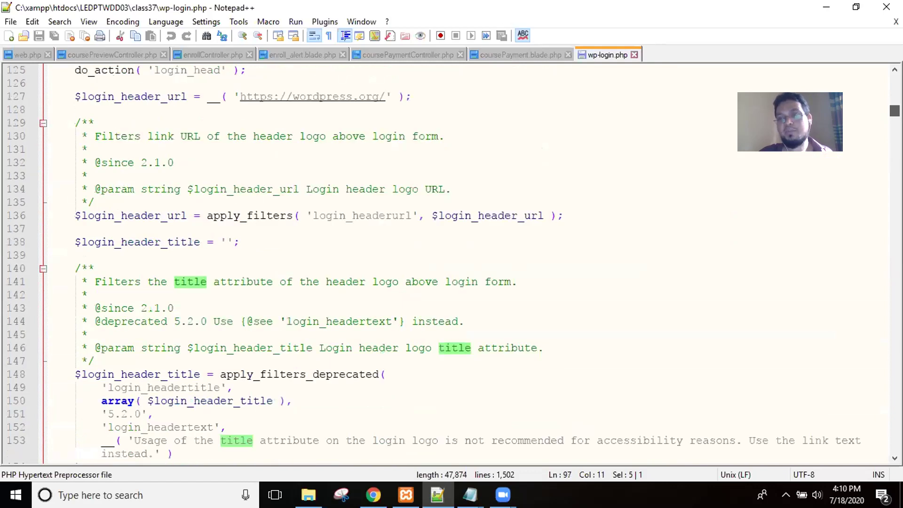
pyautogui.scroll(-5, 452, 264)
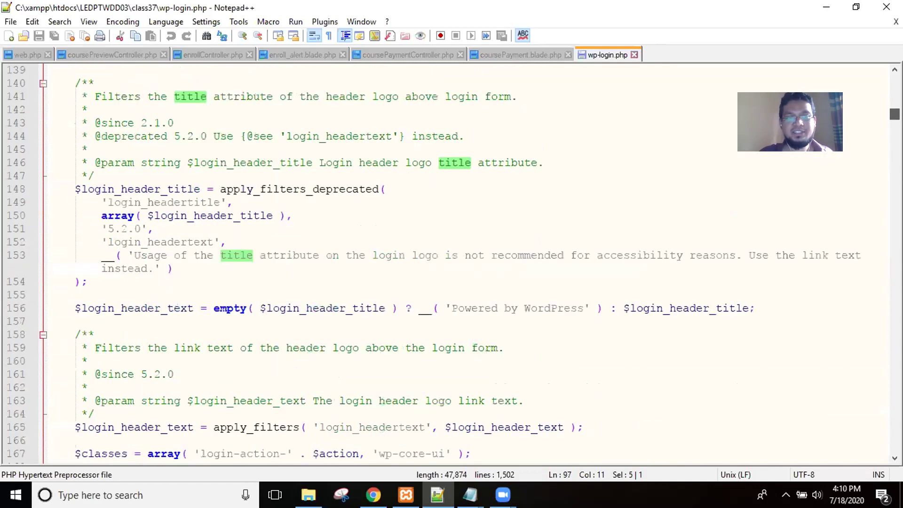
pyautogui.scroll(-4, 452, 263)
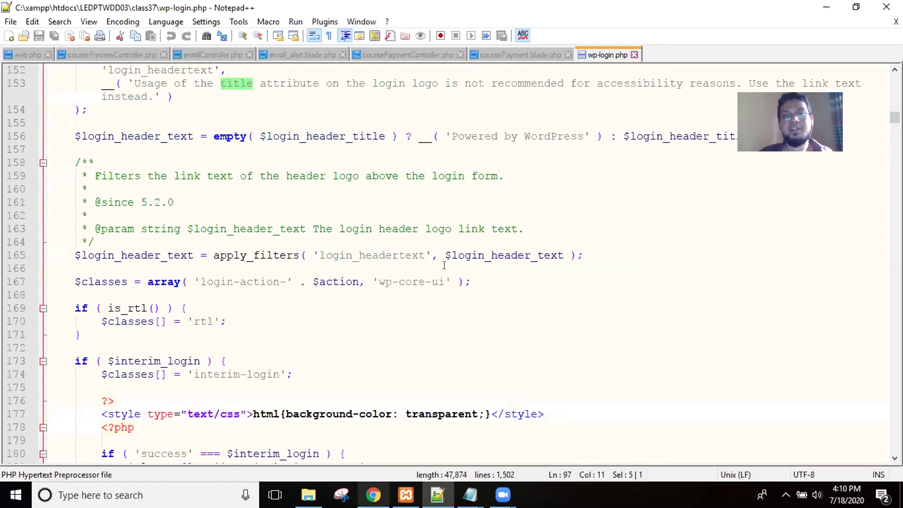
# Load the class37 site's wp-admin URL in Chrome, then return to the phpMyAdmin tab.
pyautogui.hotkey('alt', 'Tab')
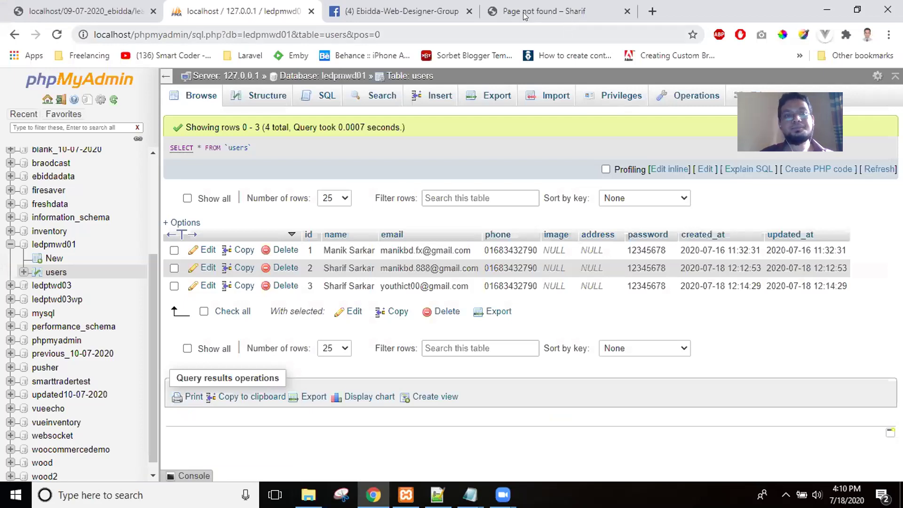
pyautogui.hotkey('ctrl', '4')
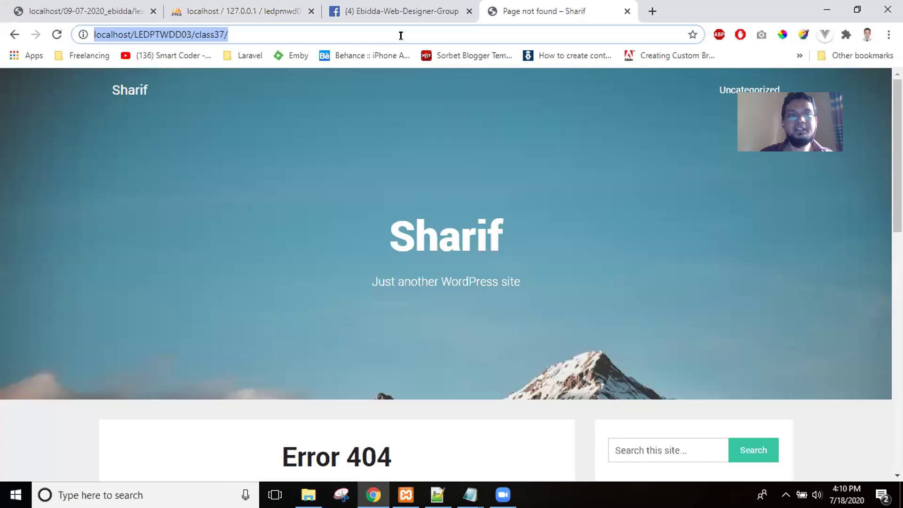
pyautogui.click(401, 35)
pyautogui.write('wp-admi')
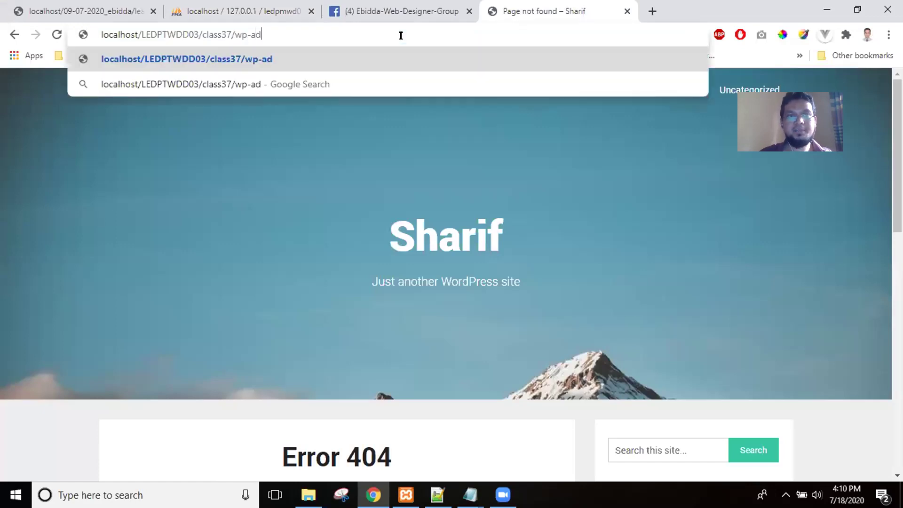
pyautogui.write('n')
pyautogui.press('Return')
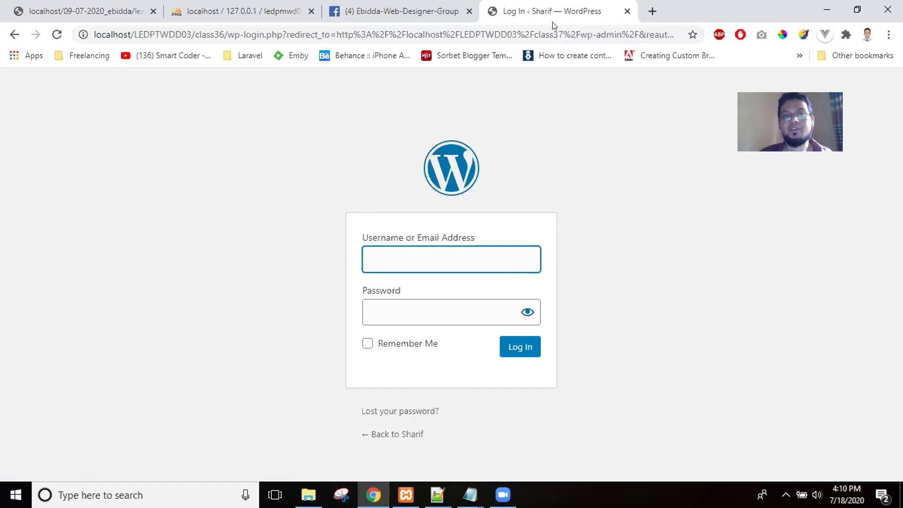
pyautogui.click(238, 10)
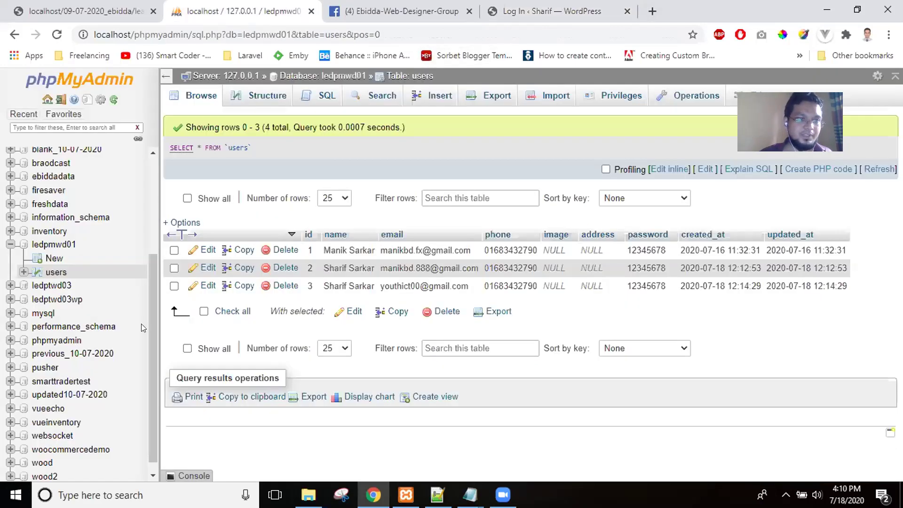
# Change the user_url in ledptwd03wp's wp_users table from class36 to class37.
pyautogui.click(63, 301)
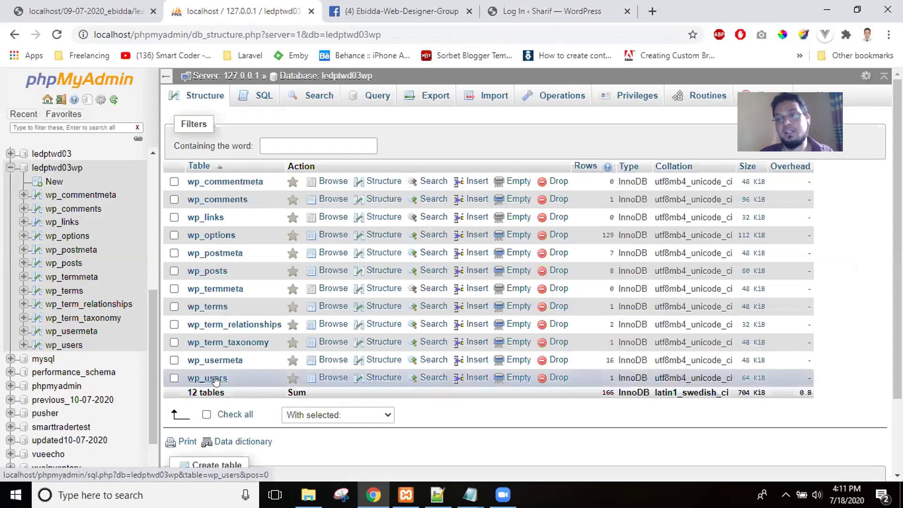
pyautogui.click(216, 379)
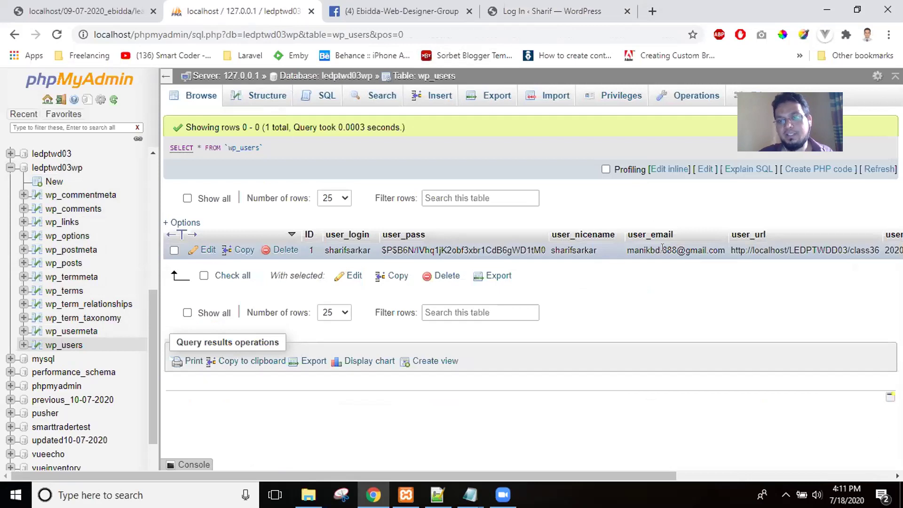
pyautogui.moveTo(479, 472); pyautogui.dragTo(661, 467)
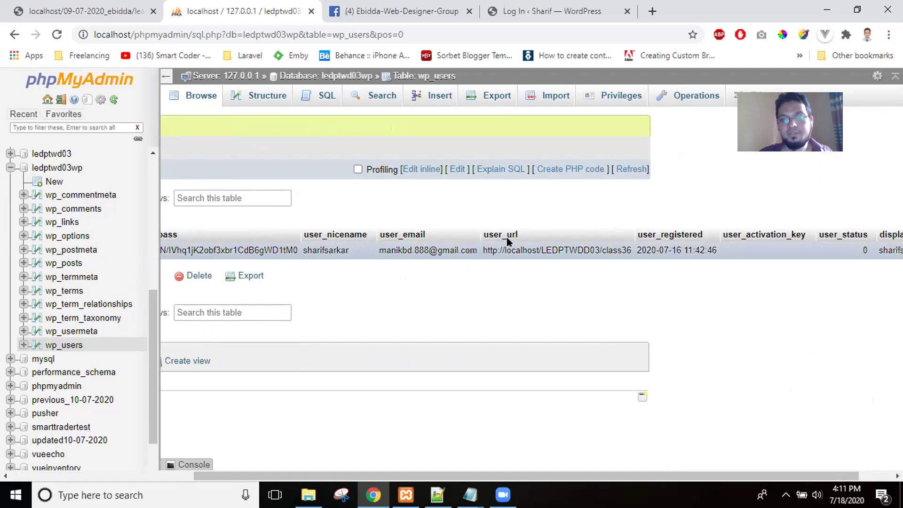
pyautogui.doubleClick(611, 247)
pyautogui.press('BackSpace')
pyautogui.write('7')
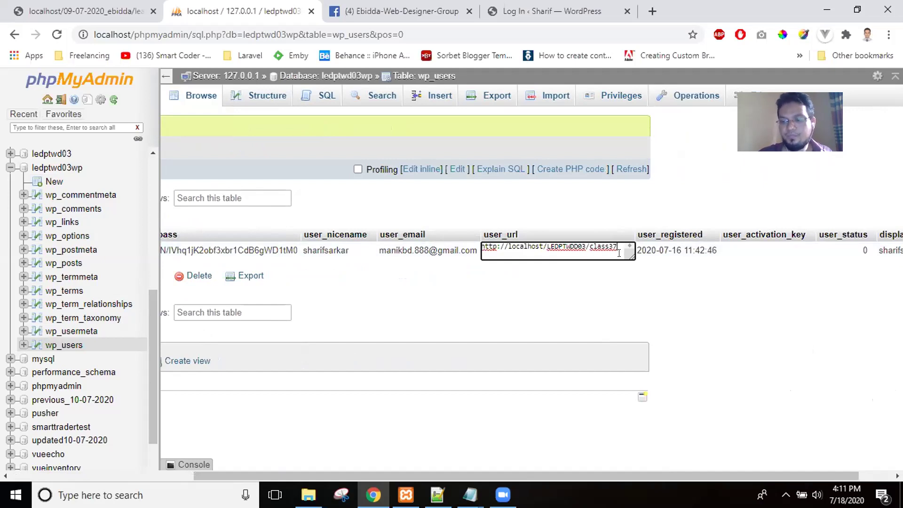
pyautogui.click(621, 261)
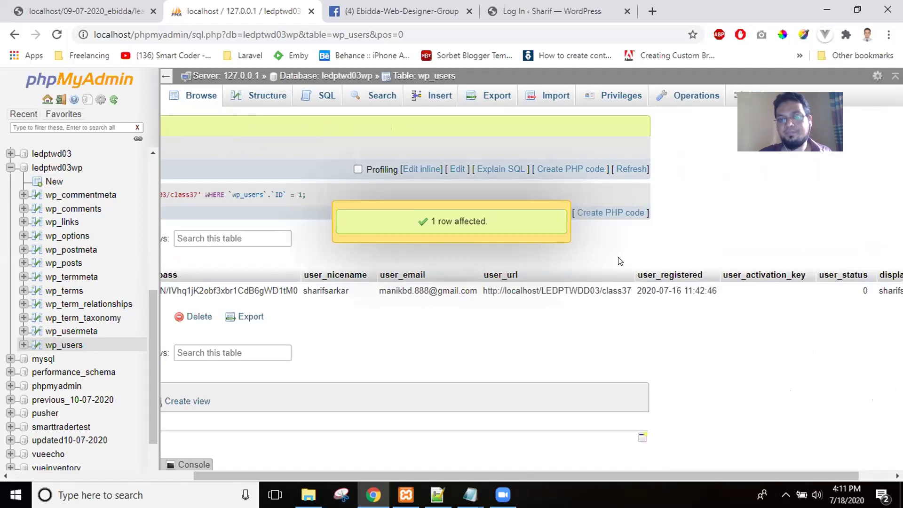
pyautogui.click(572, 5)
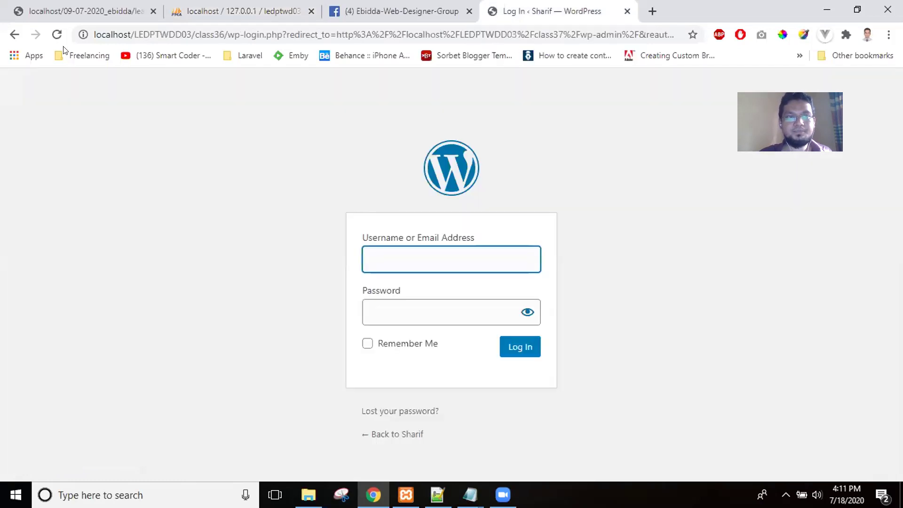
# Go back to localhost/LEDPTWDD03/class37/ and reload it, still showing Error 404.
pyautogui.click(15, 38)
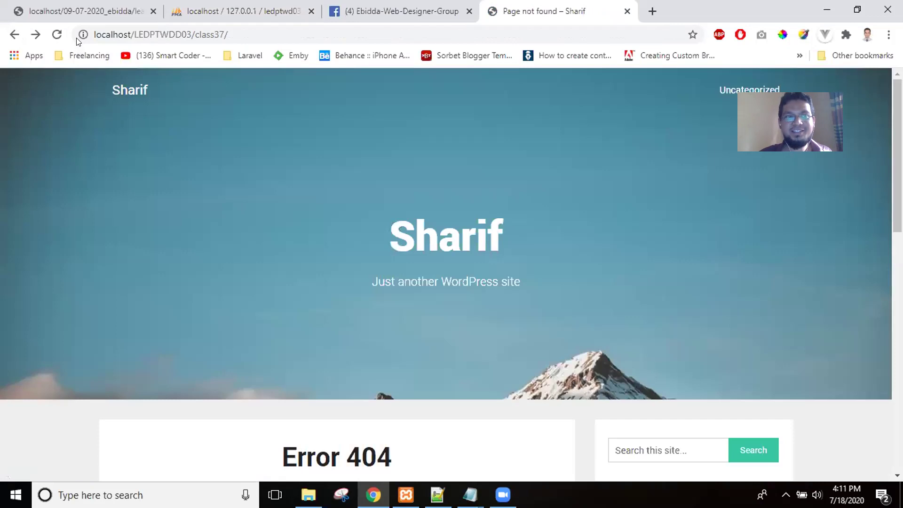
pyautogui.click(57, 32)
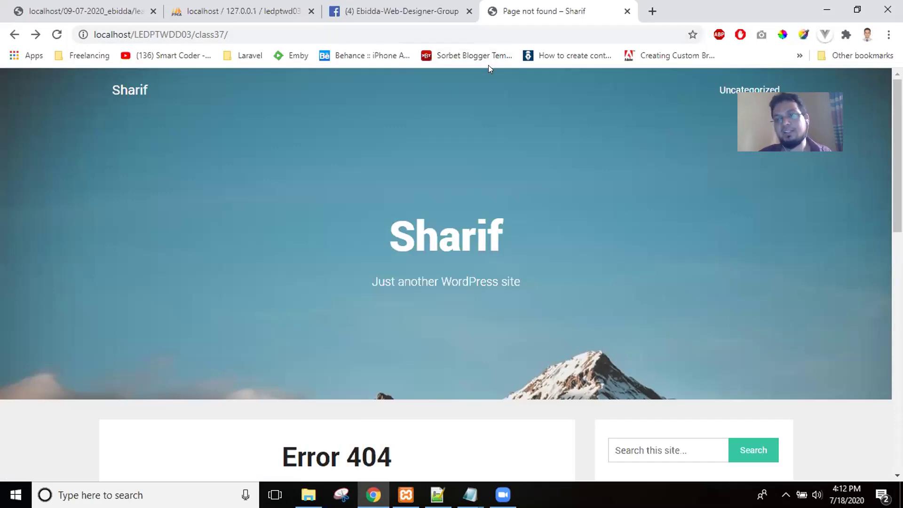
# Browse the wp_usermeta, wp_term_taxonomy, wp_term_relationships, wp_terms and wp_termmeta tables.
pyautogui.click(267, 10)
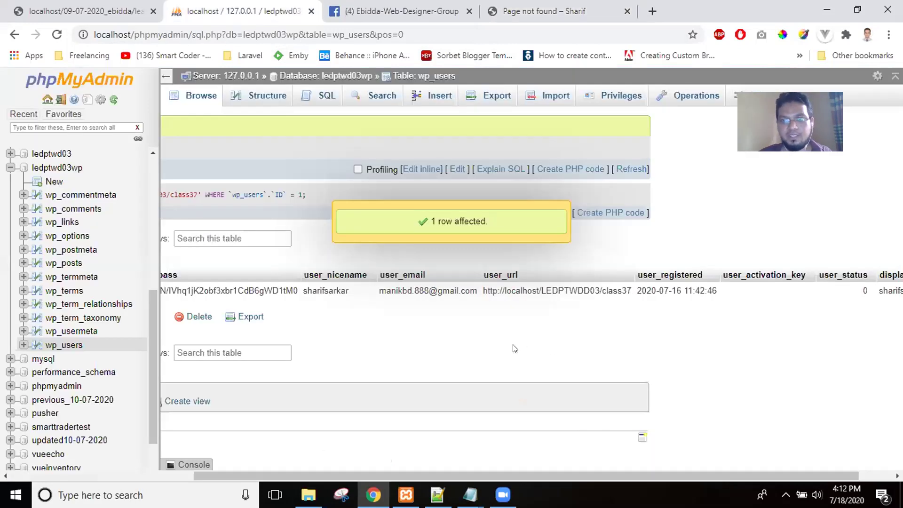
pyautogui.click(75, 331)
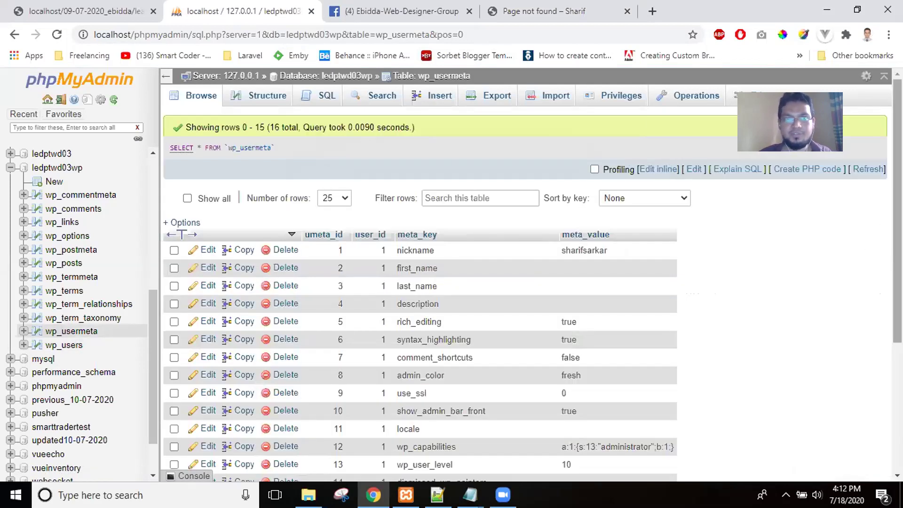
pyautogui.scroll(-3, 898, 212)
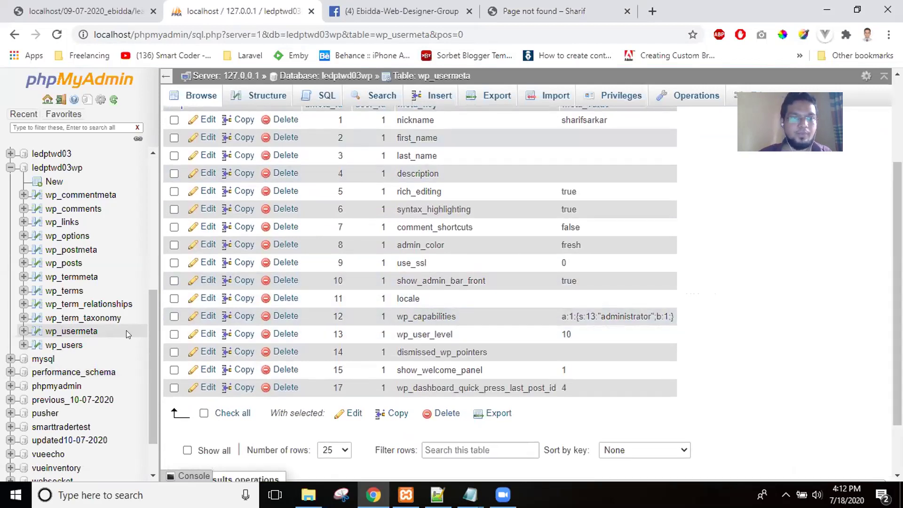
pyautogui.click(92, 318)
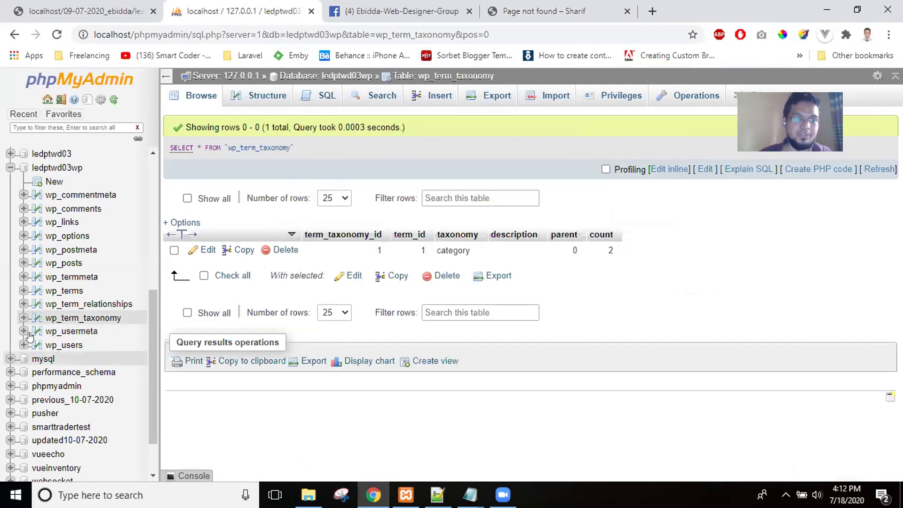
pyautogui.click(81, 305)
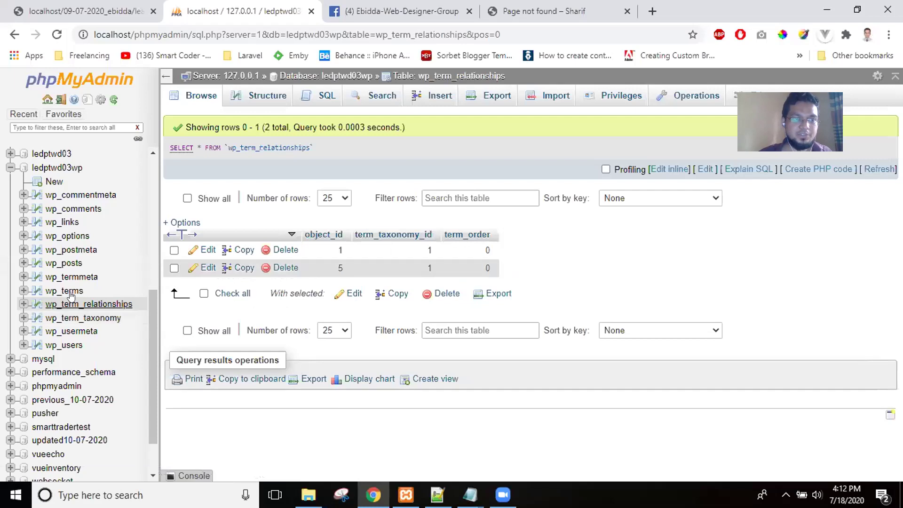
pyautogui.click(70, 291)
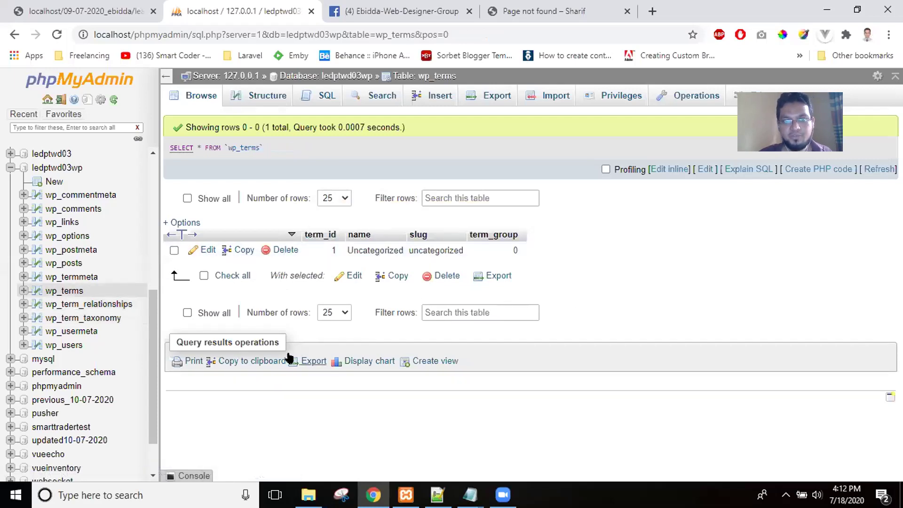
pyautogui.click(72, 277)
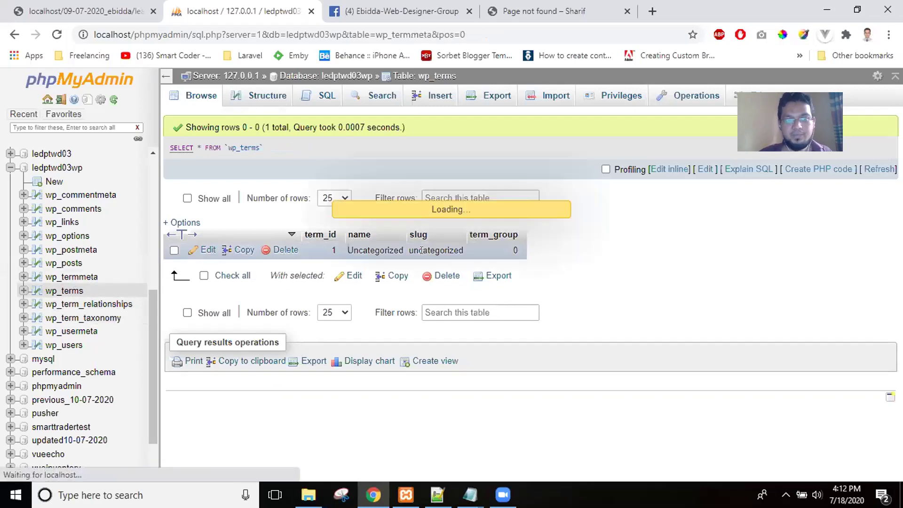
# Inspect wp_posts rows, whose guid links still point to class36, then wp_postmeta.
pyautogui.click(64, 263)
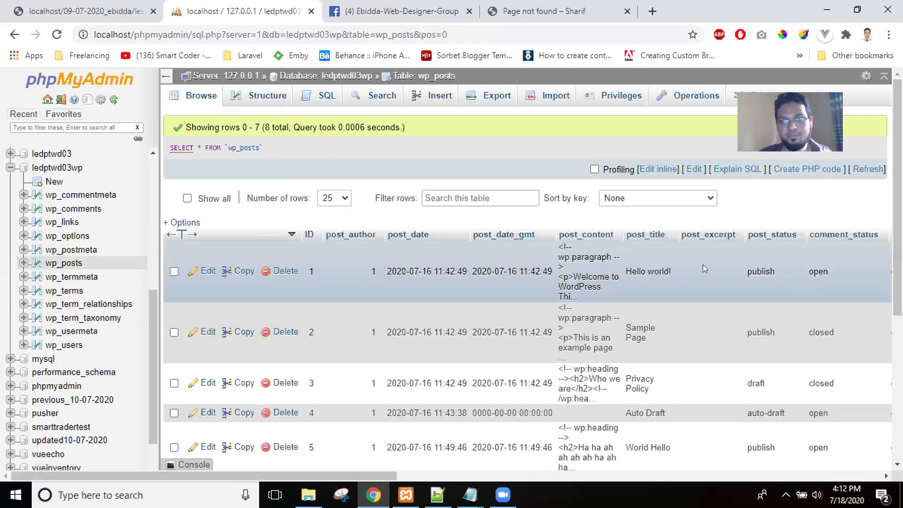
pyautogui.moveTo(385, 477); pyautogui.dragTo(762, 471)
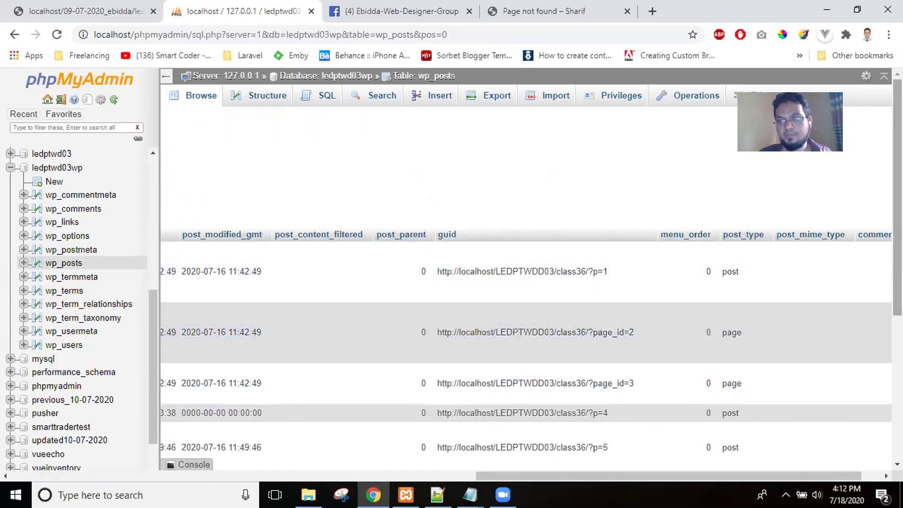
pyautogui.scroll(-4, 525, 269)
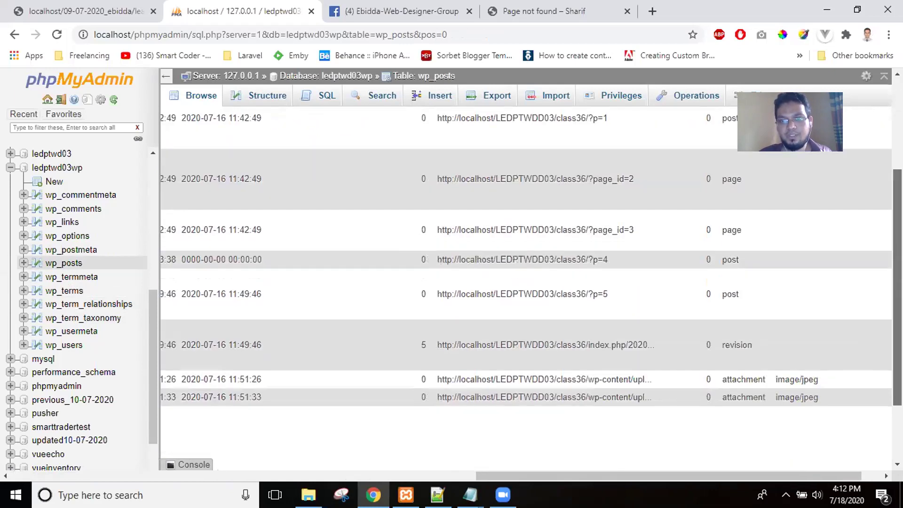
pyautogui.scroll(-1, 531, 280)
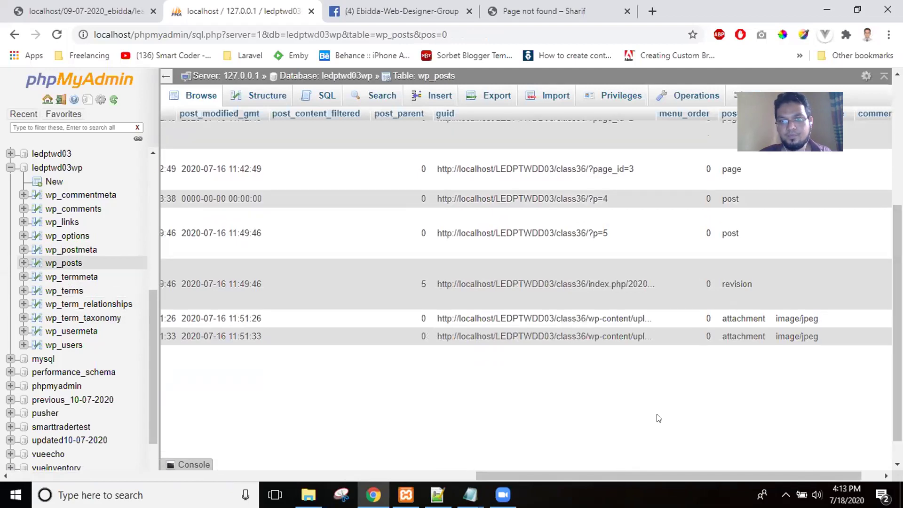
pyautogui.moveTo(535, 477); pyautogui.dragTo(382, 479)
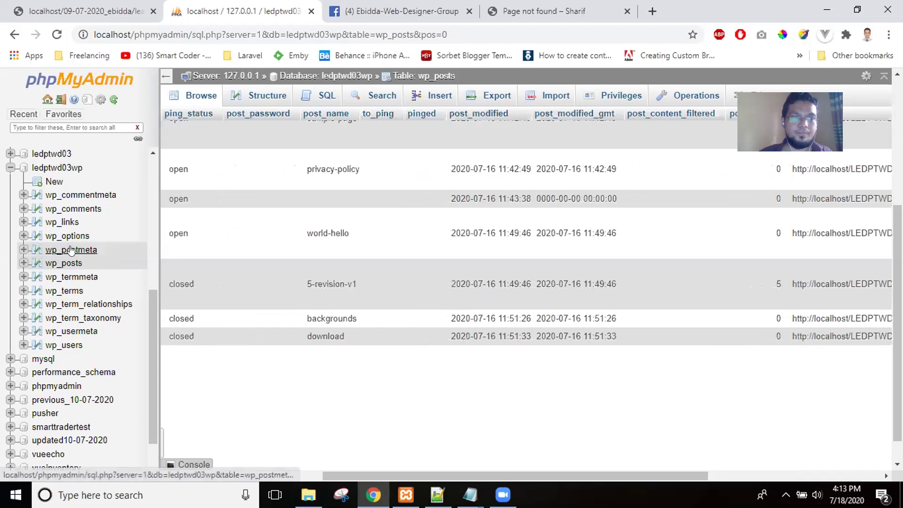
pyautogui.click(70, 250)
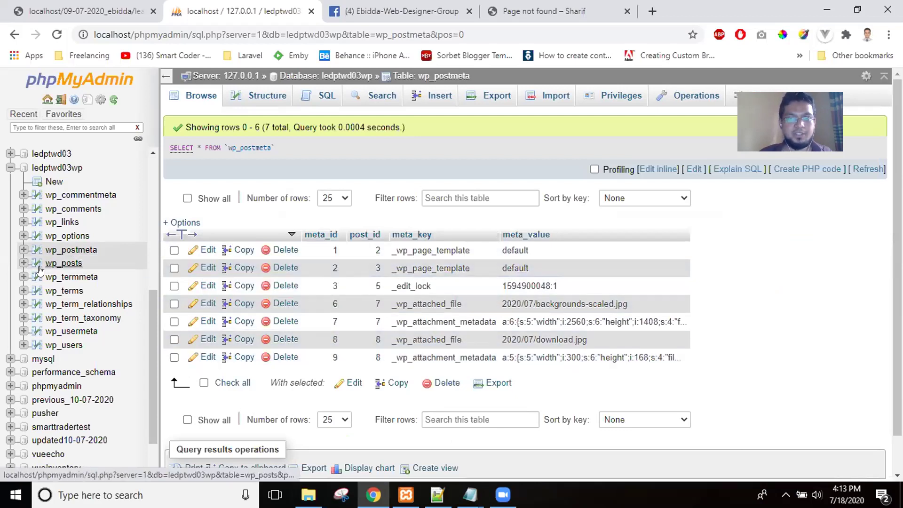
# In wp_options, change the siteurl and home values from class36 to class37.
pyautogui.click(61, 235)
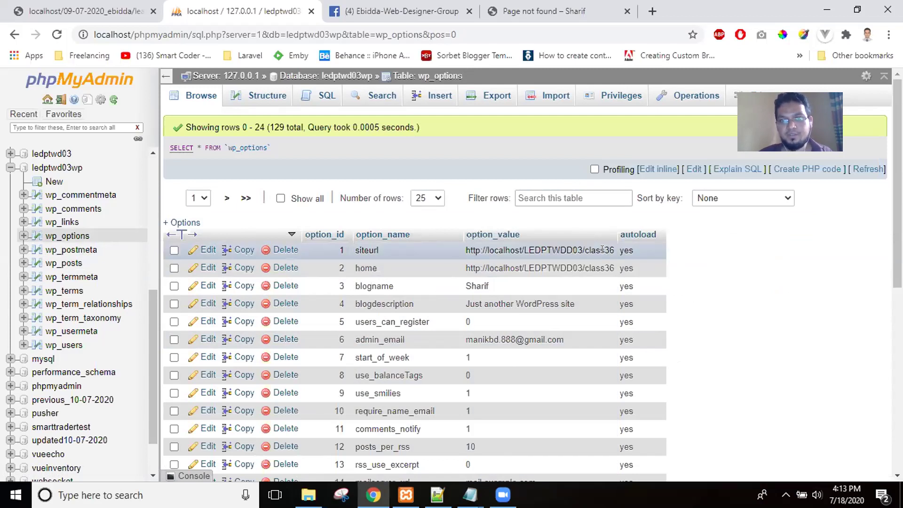
pyautogui.doubleClick(602, 250)
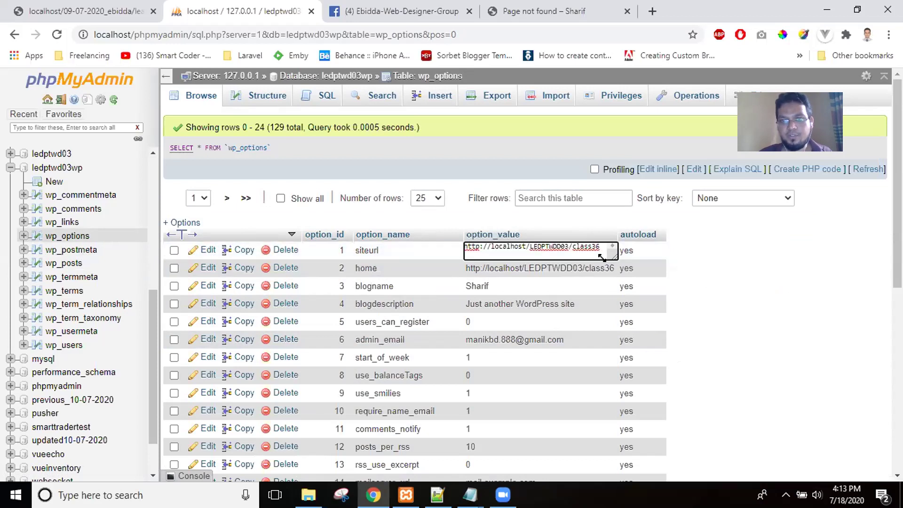
pyautogui.press('BackSpace')
pyautogui.write('7')
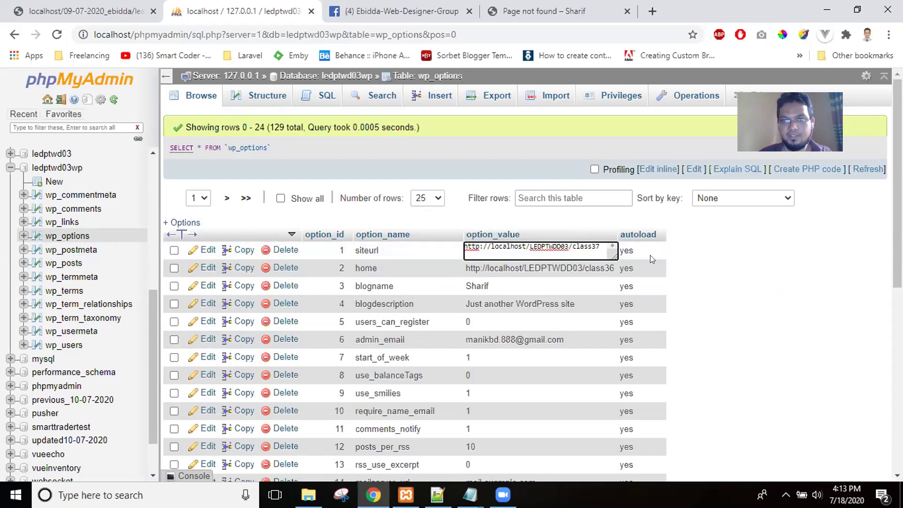
pyautogui.click(720, 253)
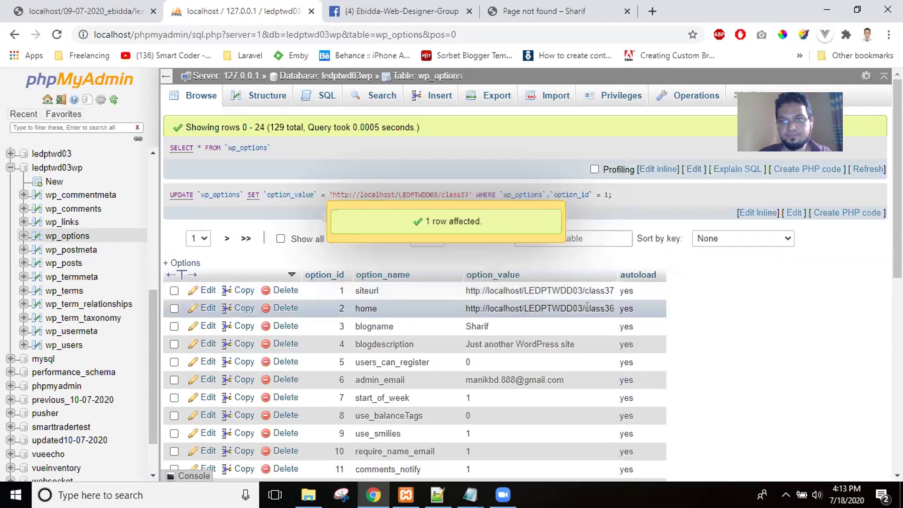
pyautogui.doubleClick(602, 306)
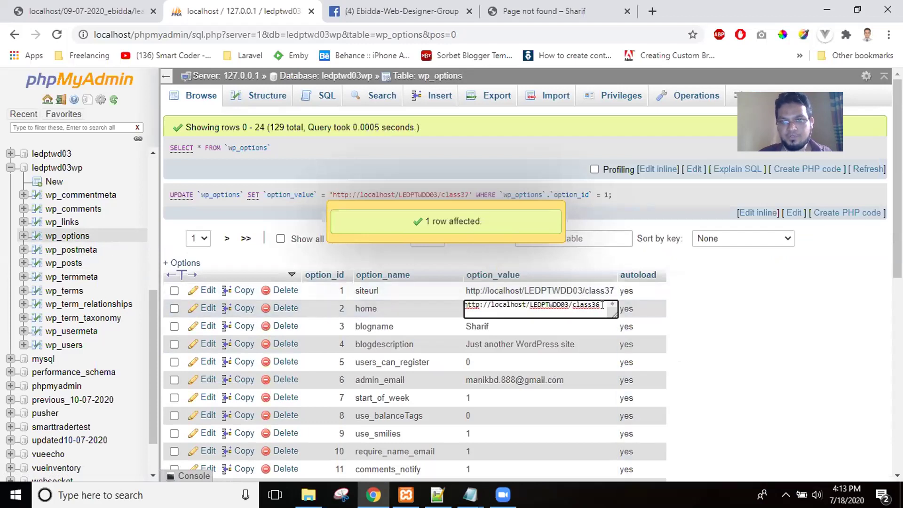
pyautogui.press('BackSpace')
pyautogui.write('7')
pyautogui.press('Return')
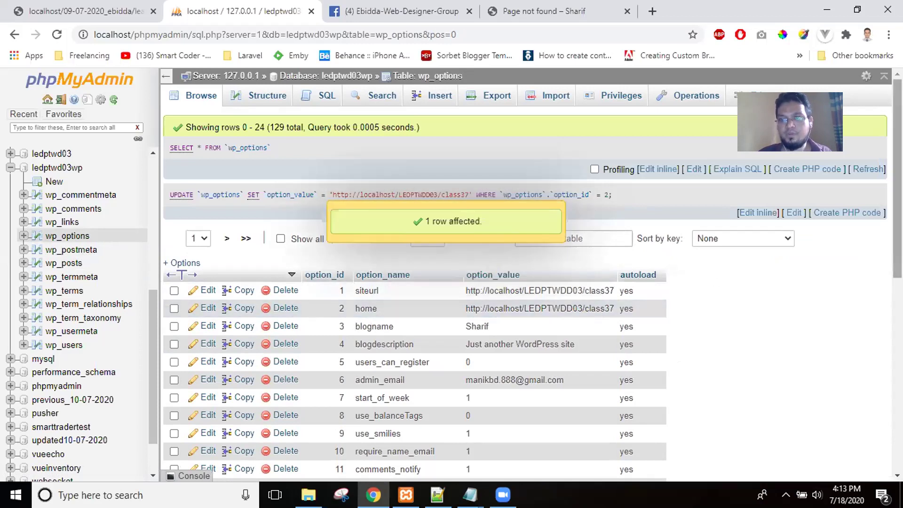
# Browse the wp_links and wp_comments tables.
pyautogui.scroll(-2, 414, 282)
pyautogui.scroll(-5, 414, 292)
pyautogui.scroll(7, 494, 338)
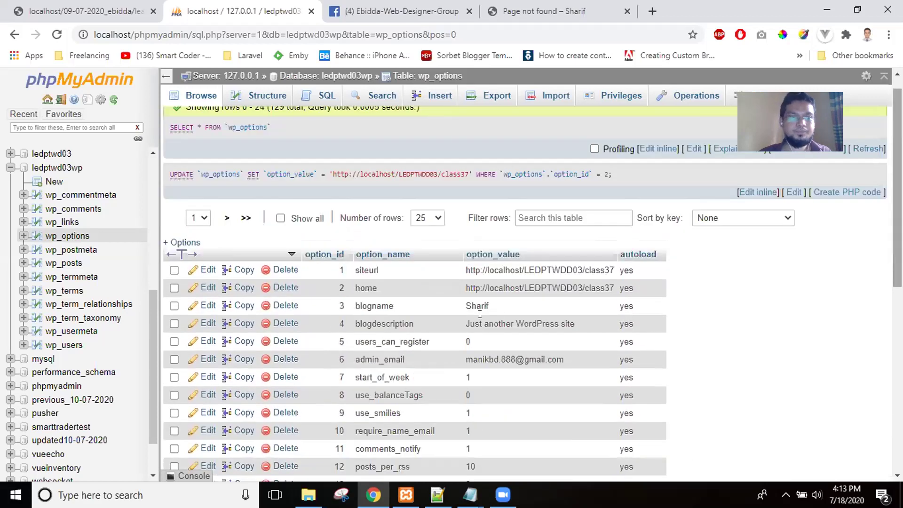
pyautogui.click(90, 222)
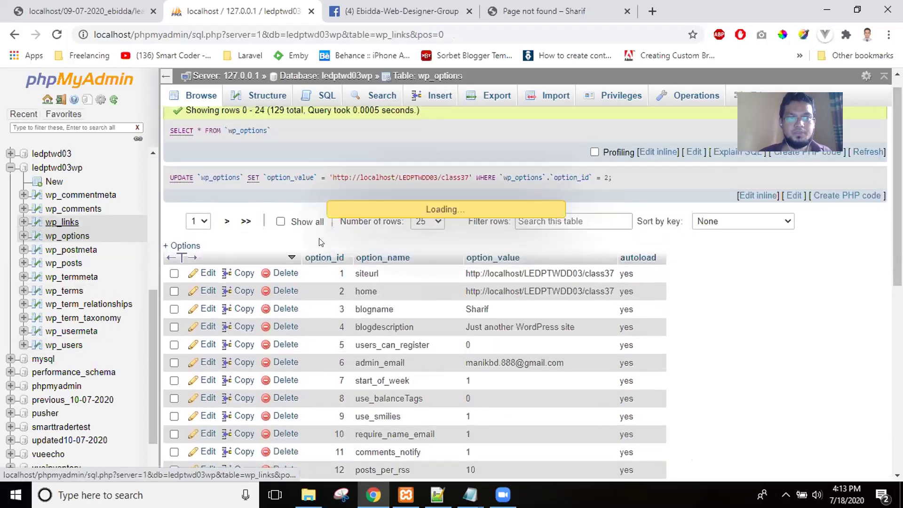
pyautogui.click(58, 209)
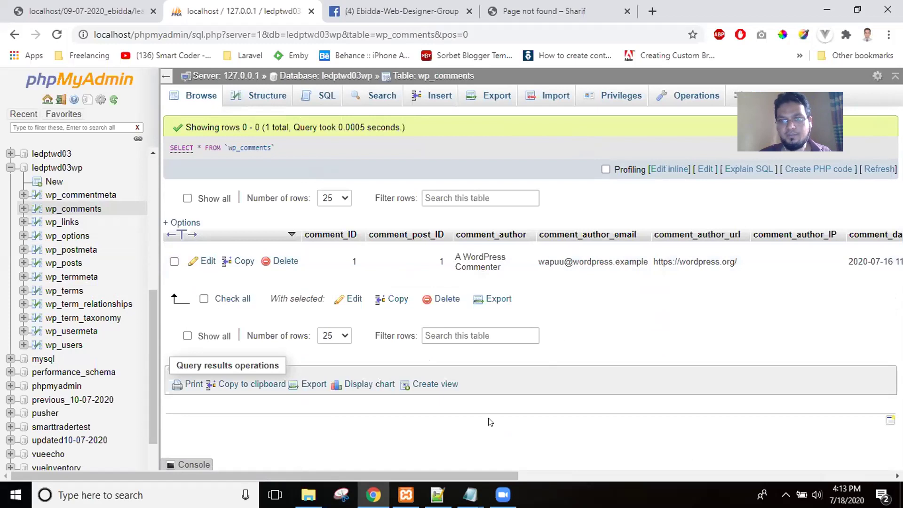
# Check wp_commentmeta, then reload the class37 site, which now shows the 'World Hello' post.
pyautogui.moveTo(436, 474); pyautogui.dragTo(688, 484)
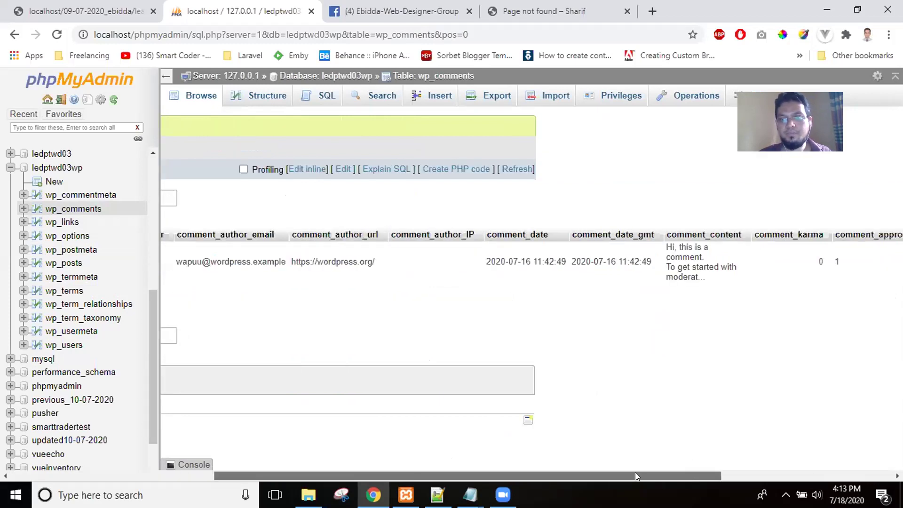
pyautogui.hscroll(5, 770, 465)
pyautogui.hscroll(-10, 739, 458)
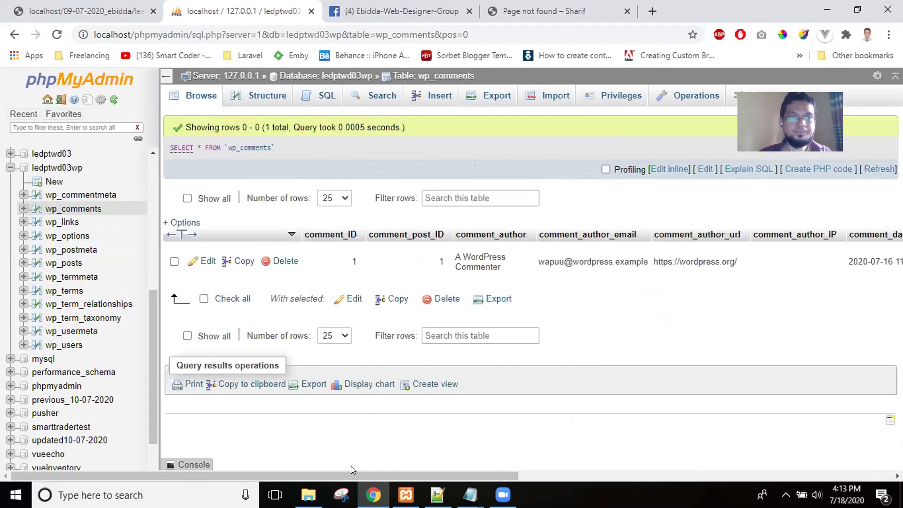
pyautogui.click(88, 196)
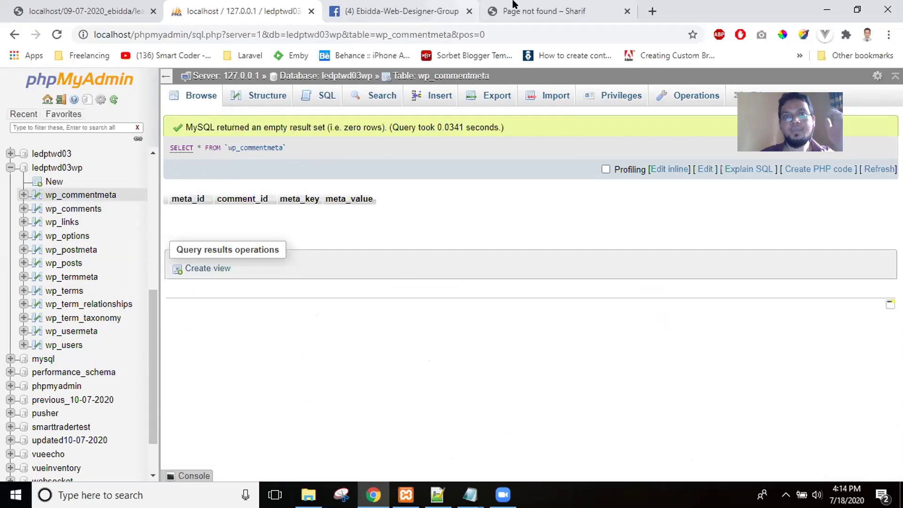
pyautogui.click(524, 9)
pyautogui.click(57, 34)
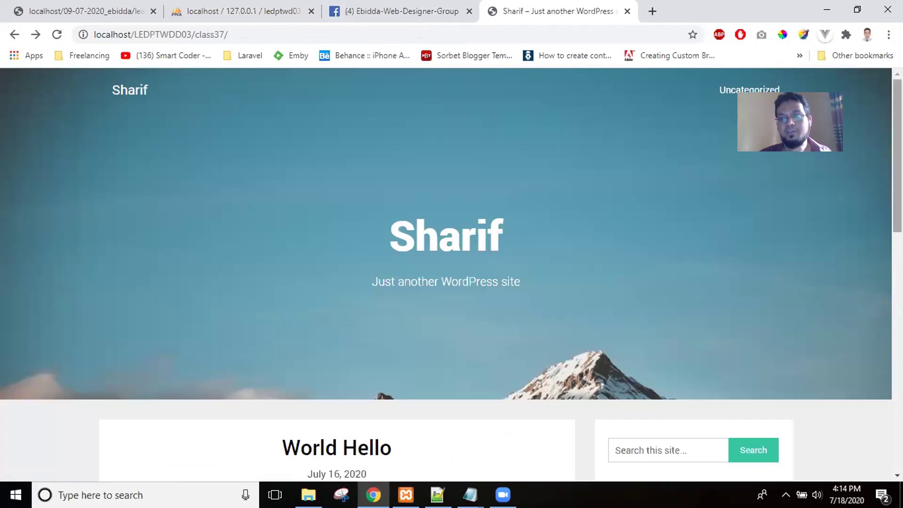
pyautogui.scroll(-4, 446, 273)
pyautogui.scroll(-10, 446, 273)
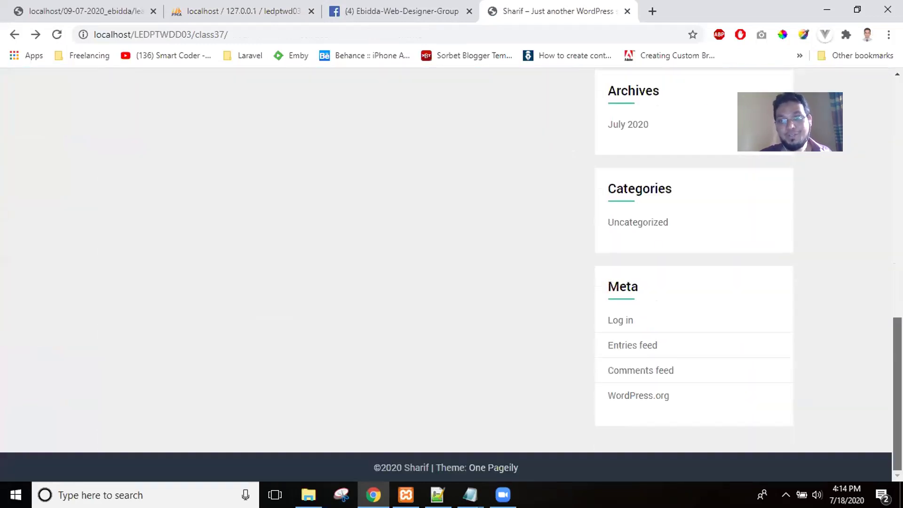
pyautogui.scroll(14, 446, 273)
pyautogui.scroll(5, 446, 273)
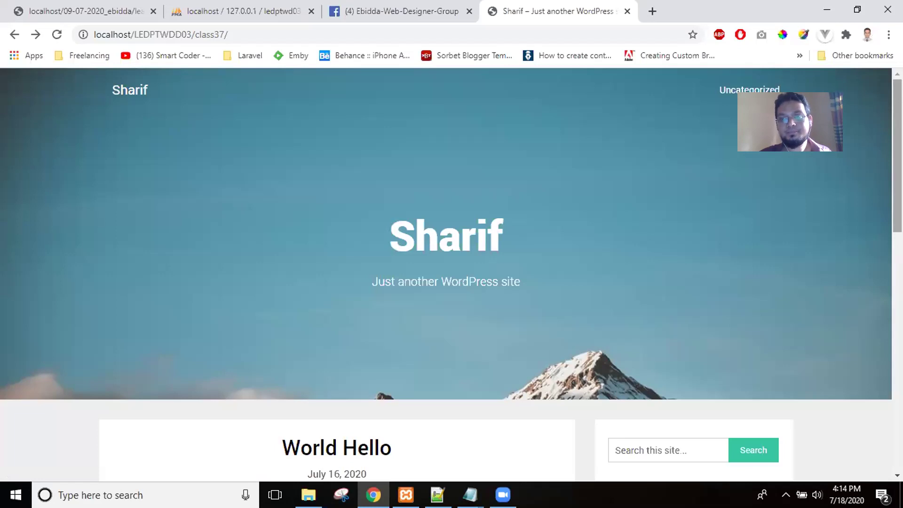
pyautogui.click(237, 6)
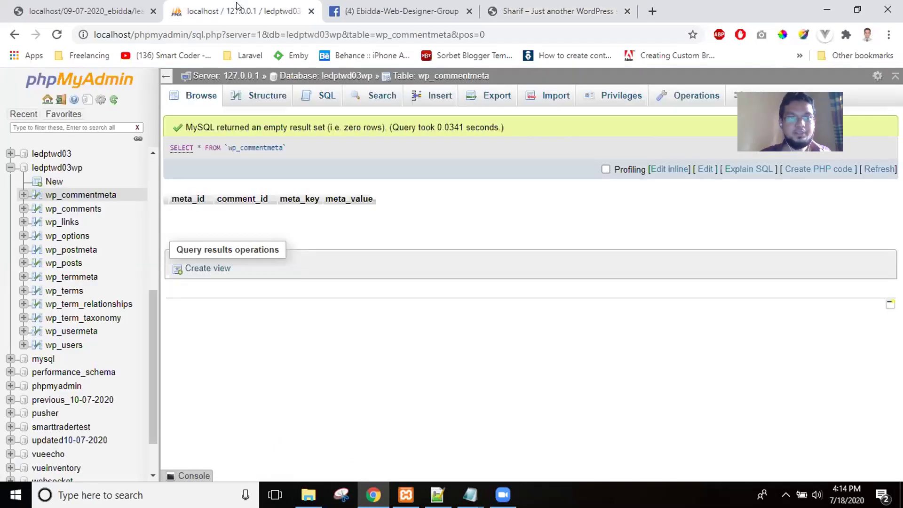
pyautogui.click(67, 222)
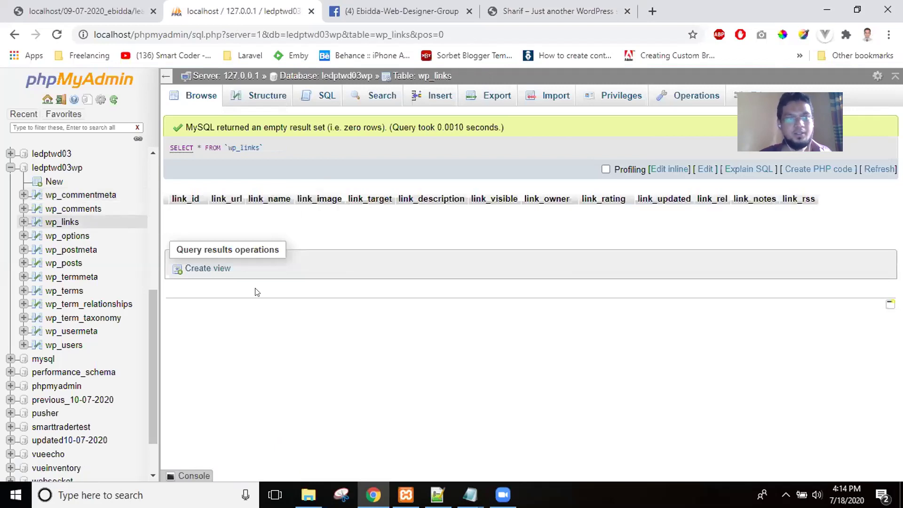
pyautogui.click(68, 236)
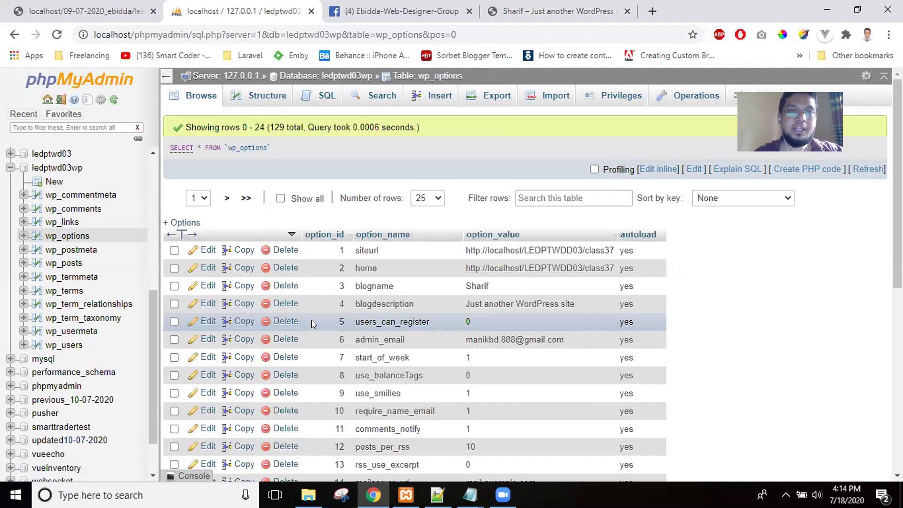
pyautogui.click(589, 18)
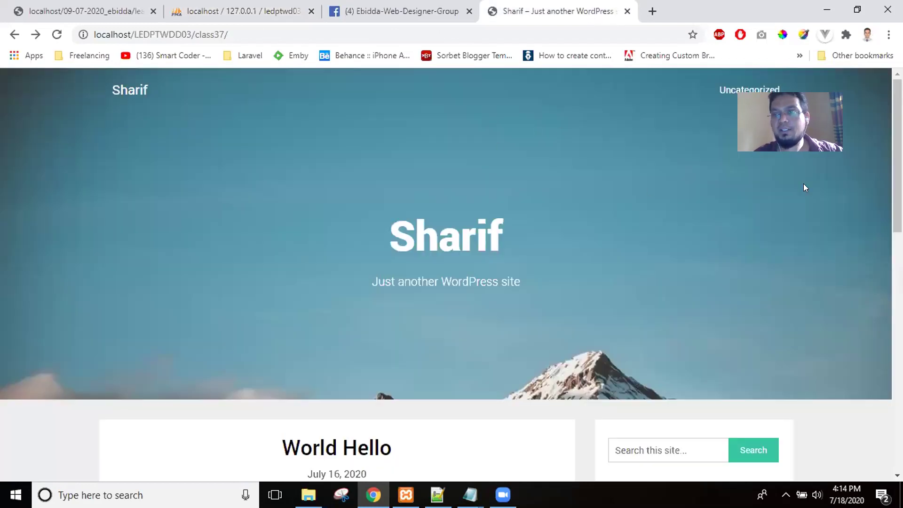
pyautogui.scroll(-10, 805, 188)
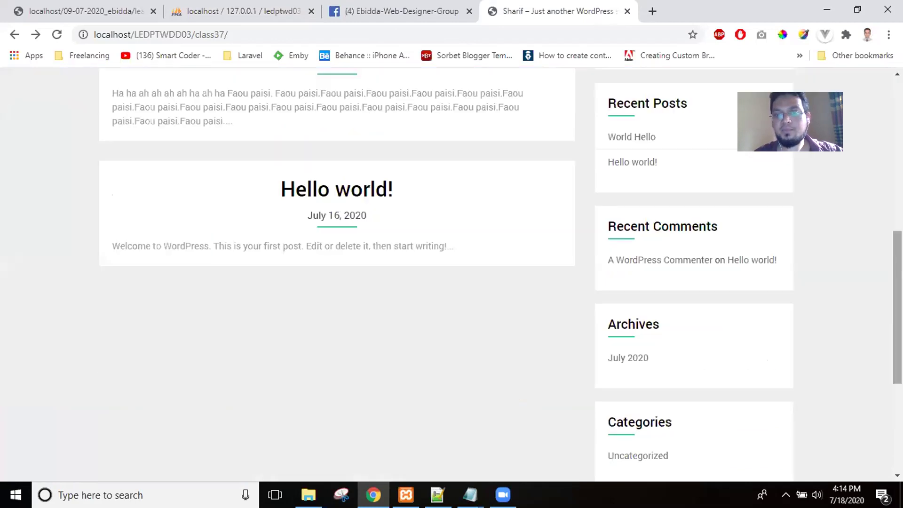
pyautogui.scroll(-5, 451, 273)
pyautogui.scroll(15, 451, 273)
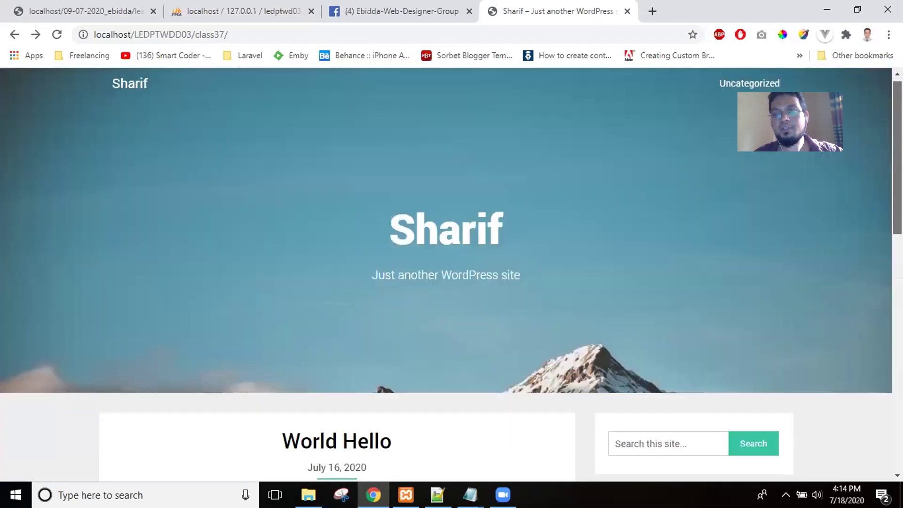
pyautogui.scroll(1, 452, 272)
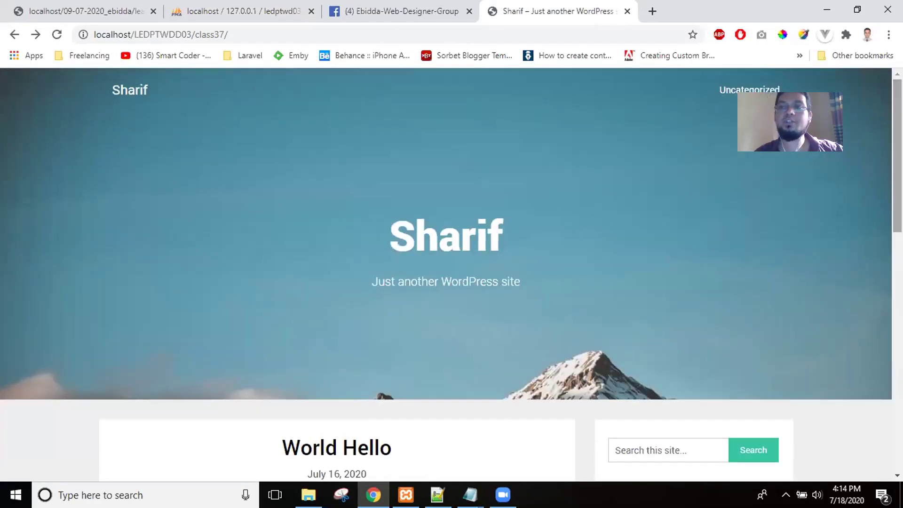
pyautogui.click(326, 36)
# Load the class37 site's wp-admin address.
pyautogui.click(326, 37)
pyautogui.write('wp-admin')
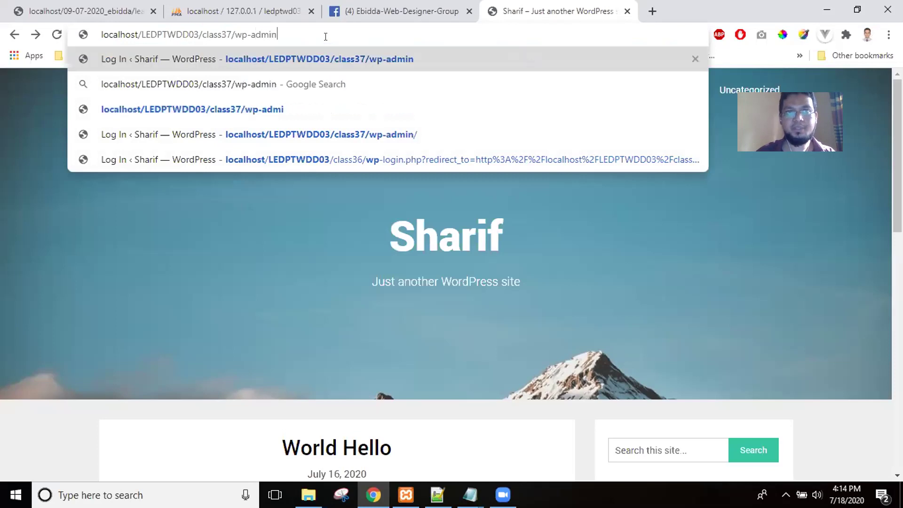
pyautogui.press('Return')
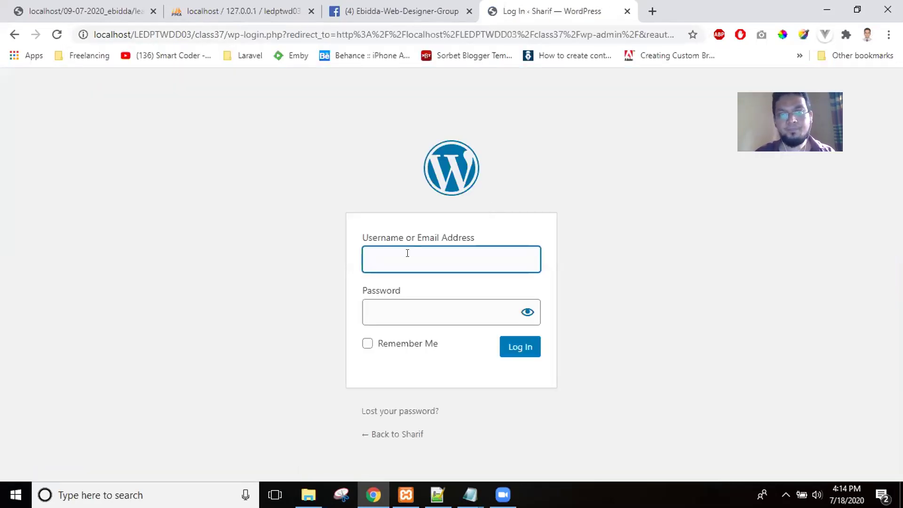
# Log in with the administrator's username and password, with Remember Me ticked.
pyautogui.click(408, 253)
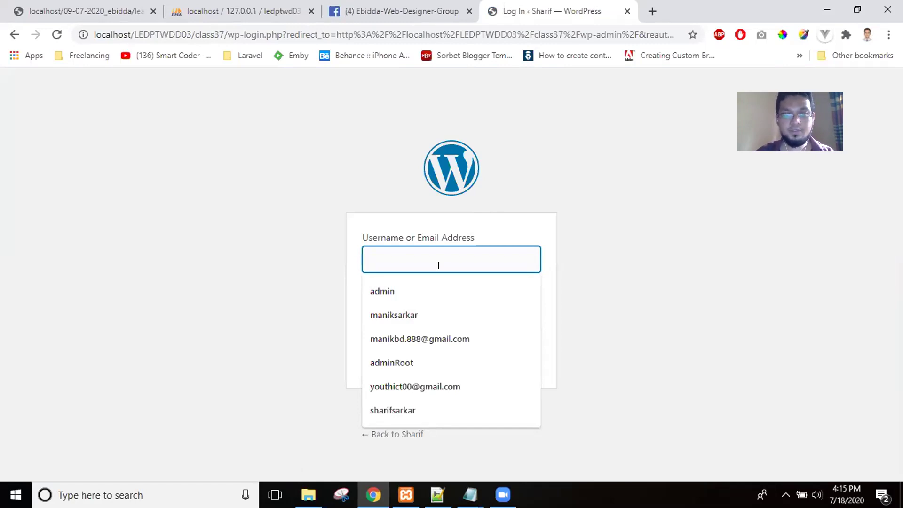
pyautogui.write('sharifsarkar')
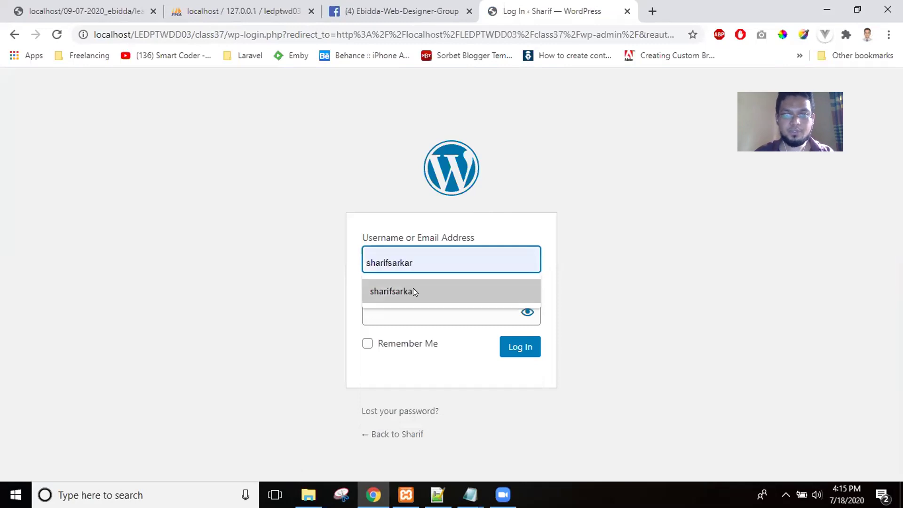
pyautogui.click(413, 289)
pyautogui.click(409, 311)
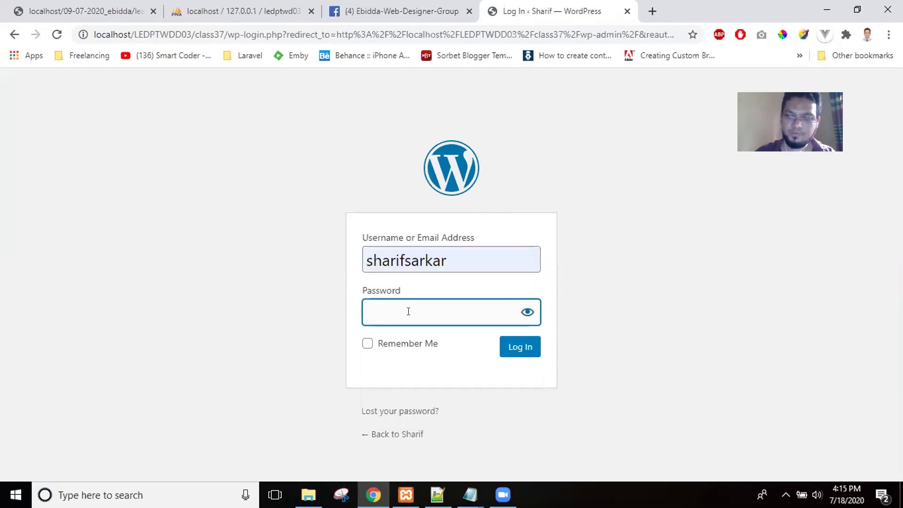
pyautogui.write('•••••')
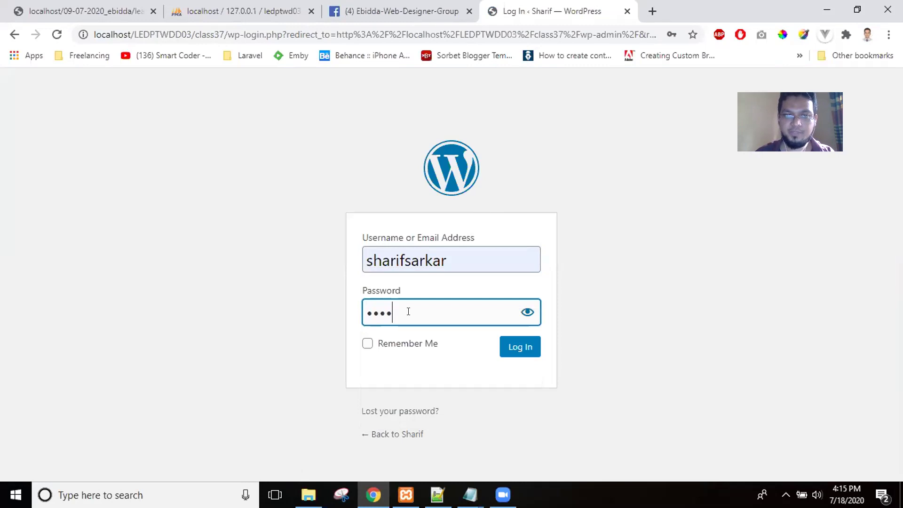
pyautogui.write('••••')
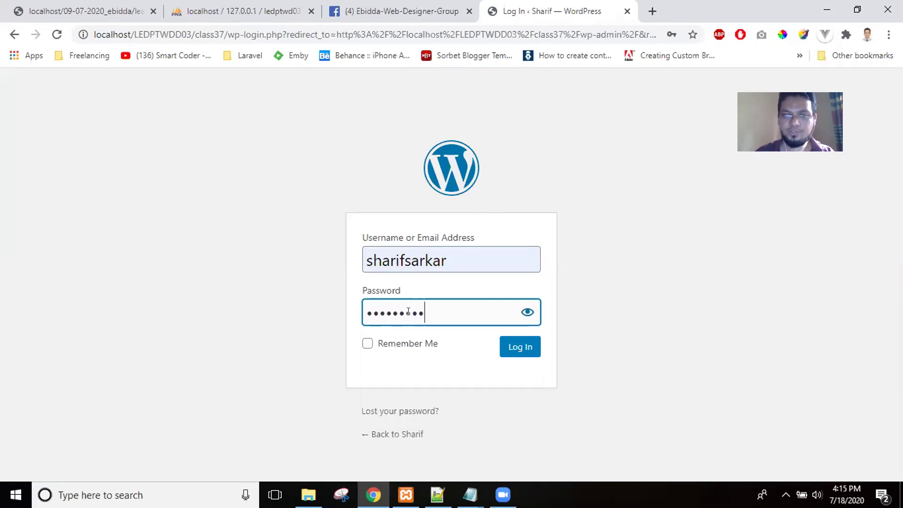
pyautogui.click(367, 342)
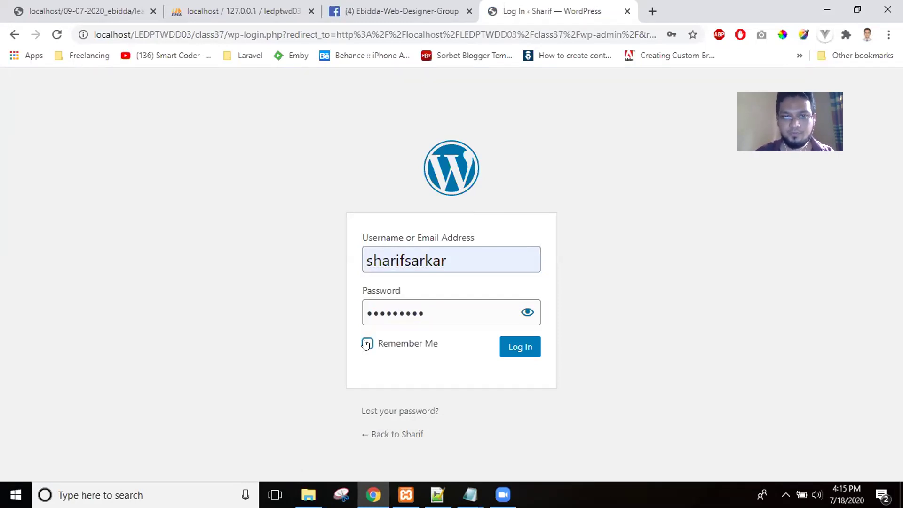
pyautogui.click(527, 347)
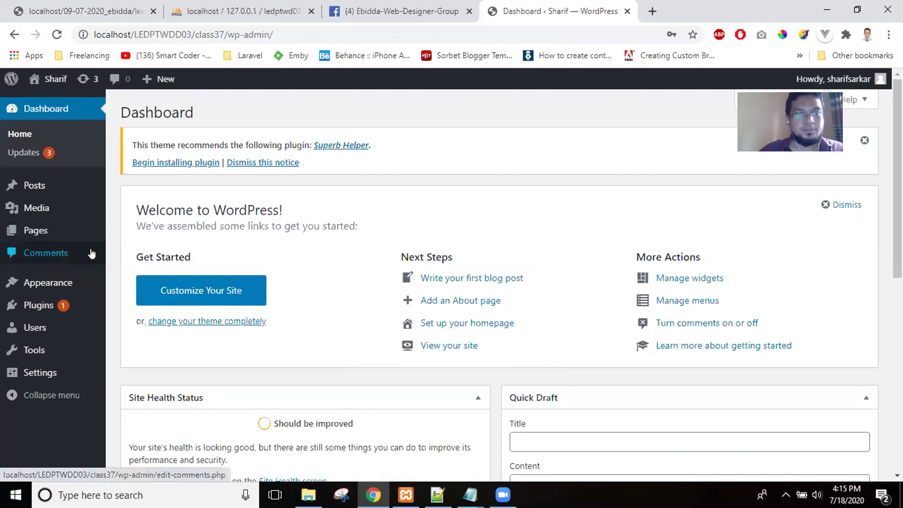
# Open the 'World Hello' post in the editor and return to the Posts list.
pyautogui.moveTo(47, 375)
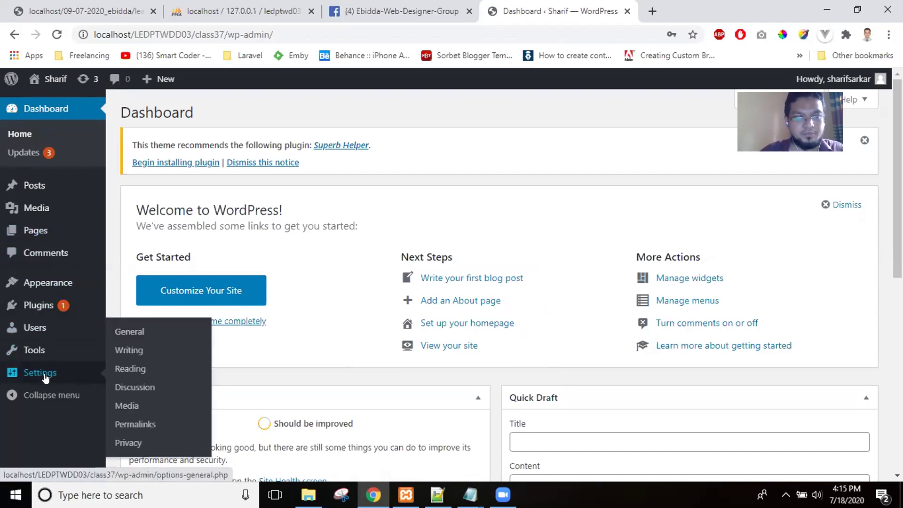
pyautogui.moveTo(39, 184)
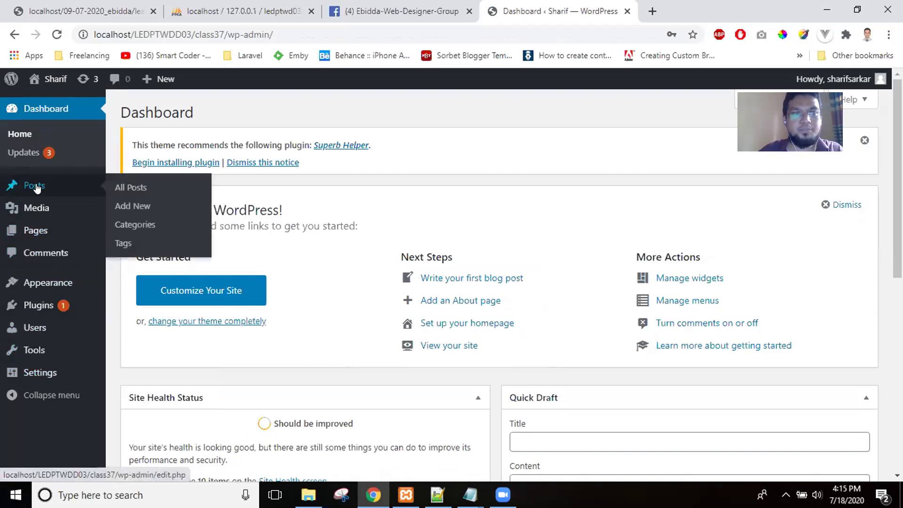
pyautogui.click(40, 188)
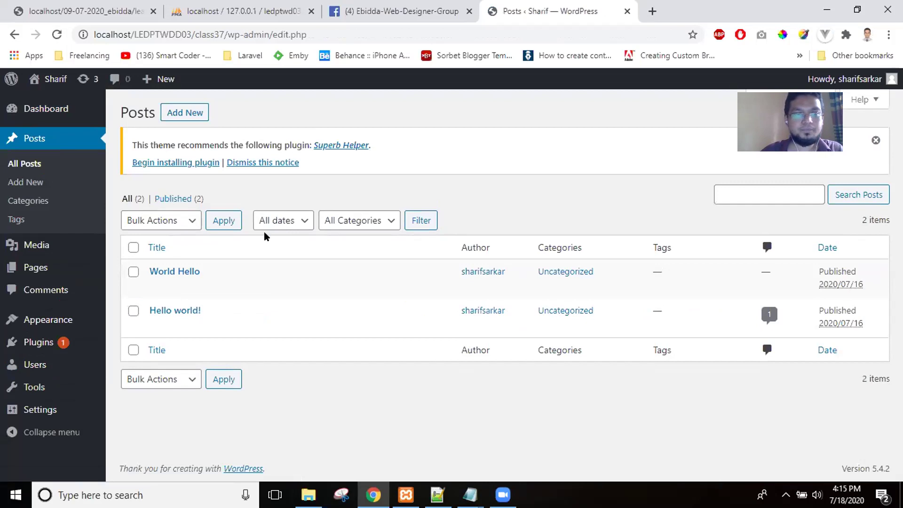
pyautogui.click(185, 273)
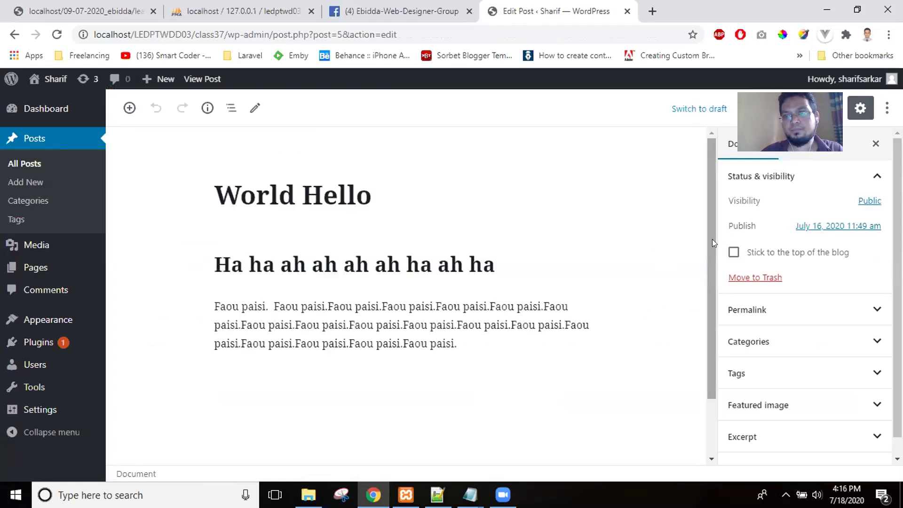
pyautogui.moveTo(711, 226); pyautogui.dragTo(711, 329)
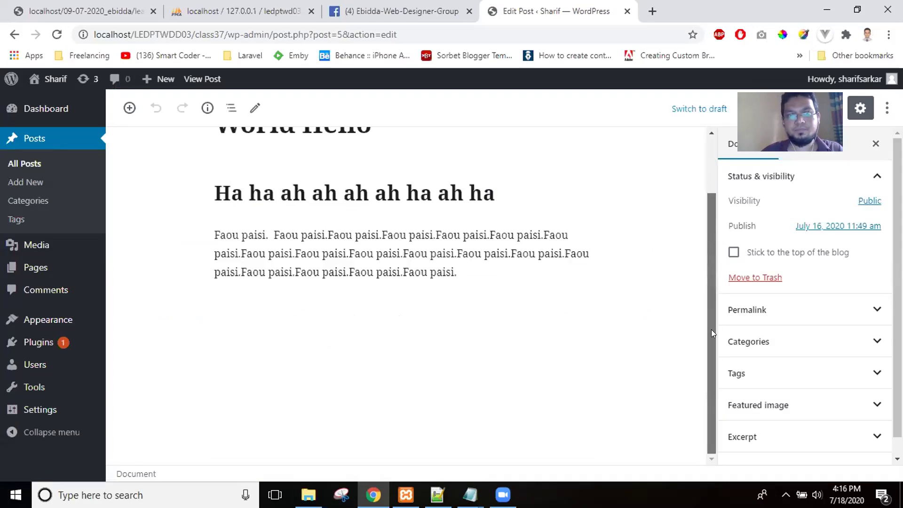
pyautogui.scroll(2, 712, 179)
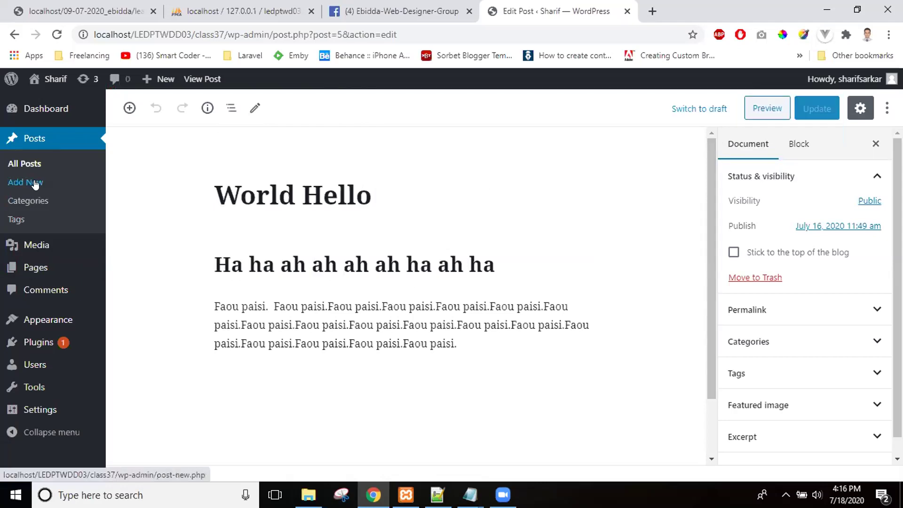
pyautogui.click(29, 141)
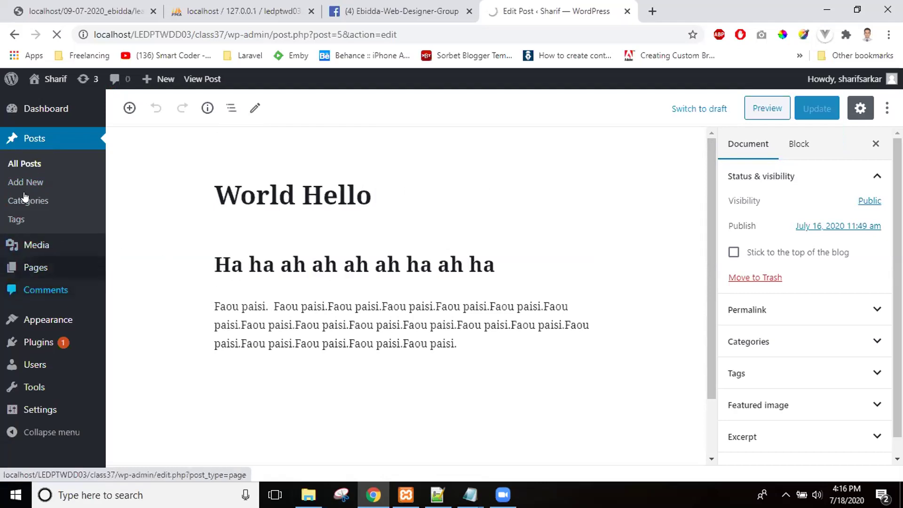
# Go to Appearance > Themes to view the installed themes.
pyautogui.moveTo(58, 268)
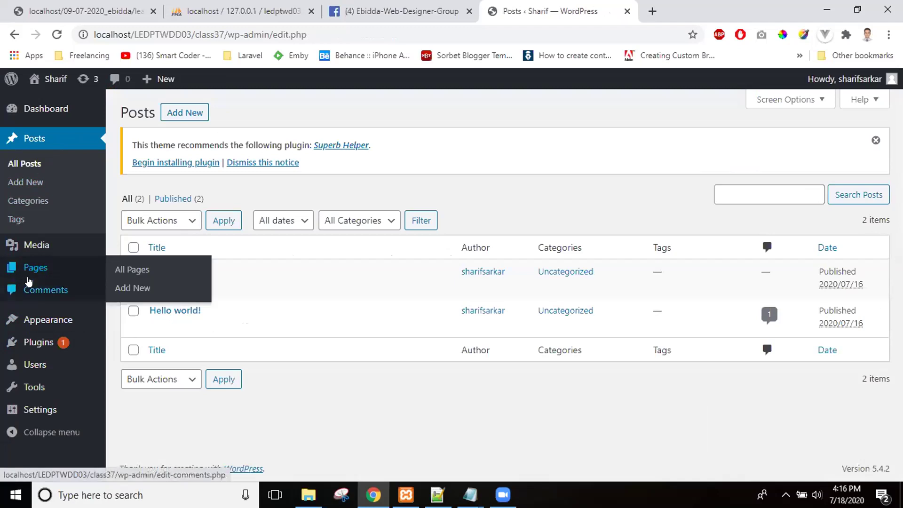
pyautogui.moveTo(51, 318)
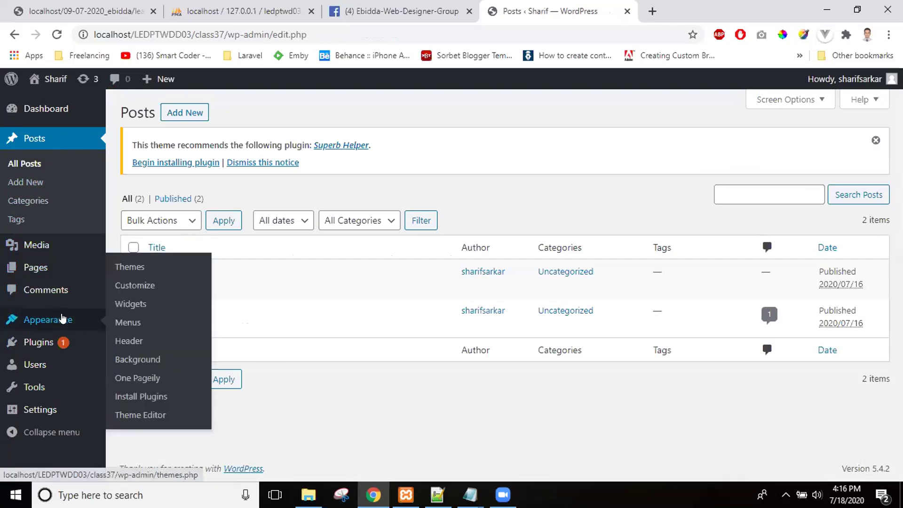
pyautogui.click(136, 265)
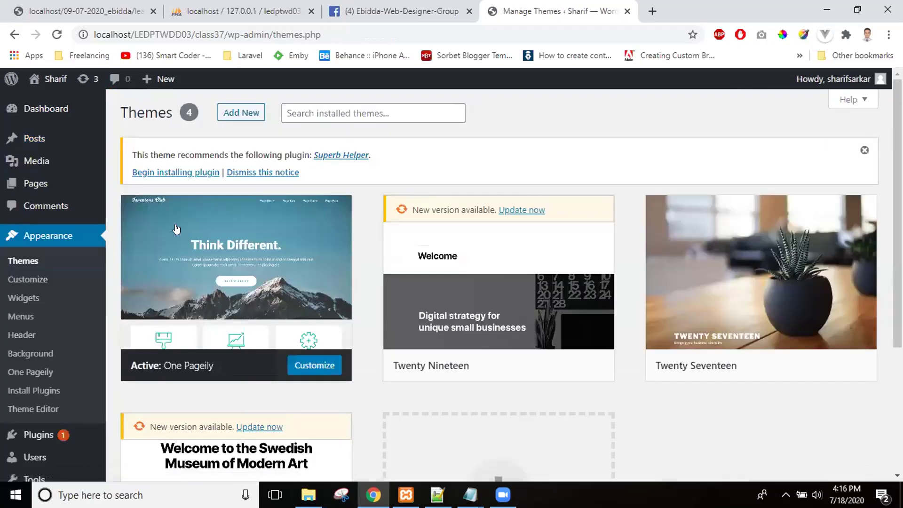
# Open Add New Themes and scroll through the featured themes gallery.
pyautogui.click(248, 120)
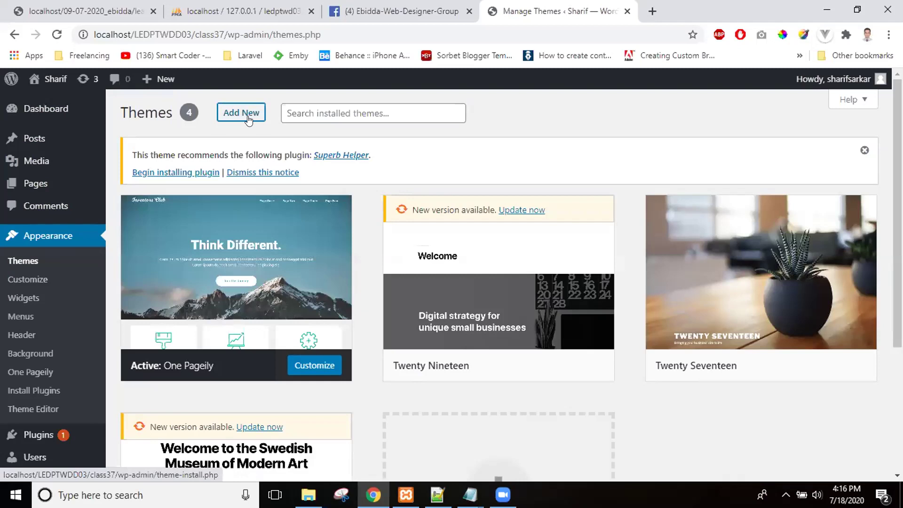
pyautogui.click(248, 121)
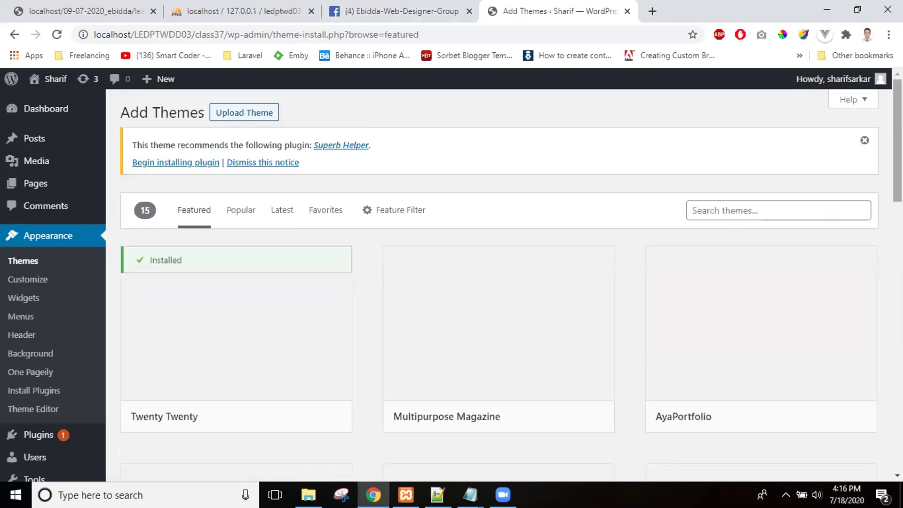
pyautogui.scroll(-4, 498, 283)
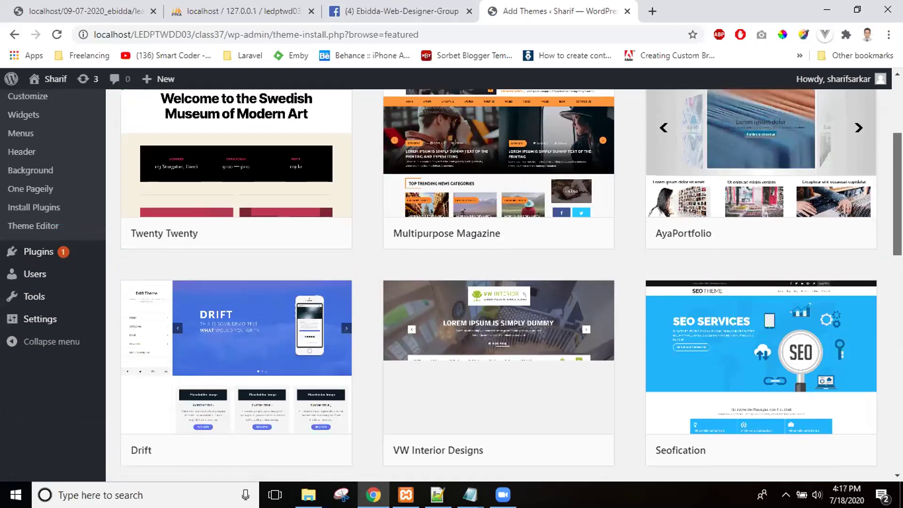
pyautogui.scroll(-6, 499, 282)
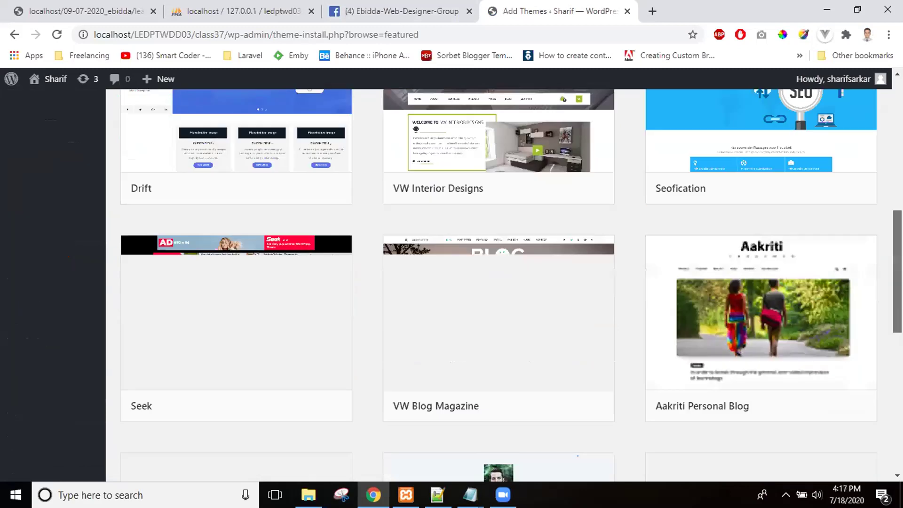
pyautogui.scroll(1, 499, 282)
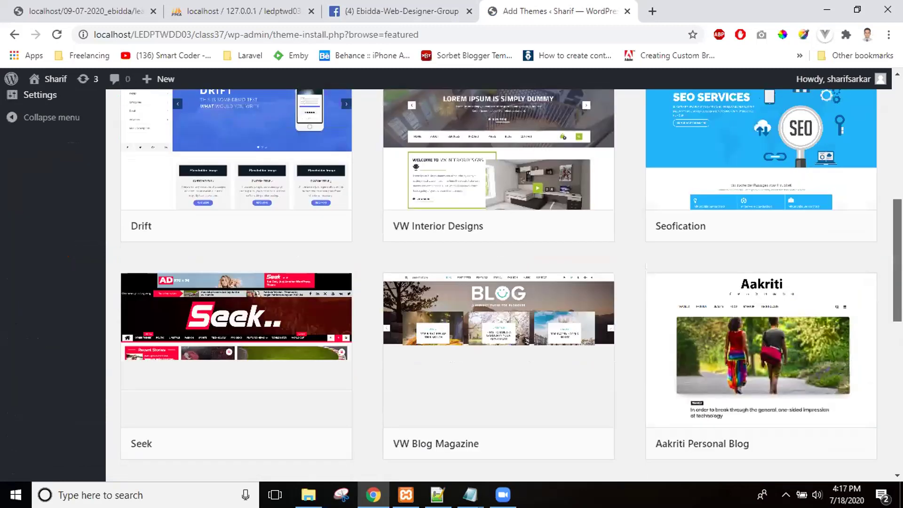
pyautogui.scroll(6, 499, 282)
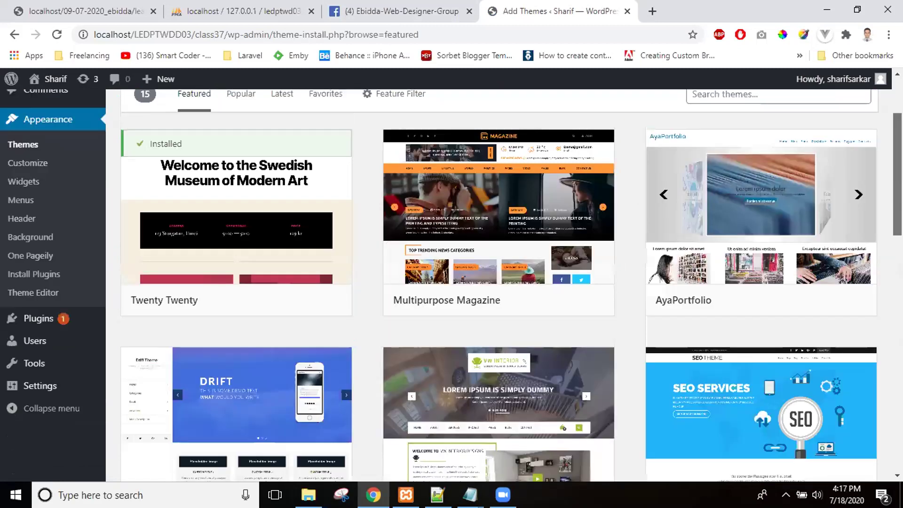
pyautogui.scroll(3, 29, 273)
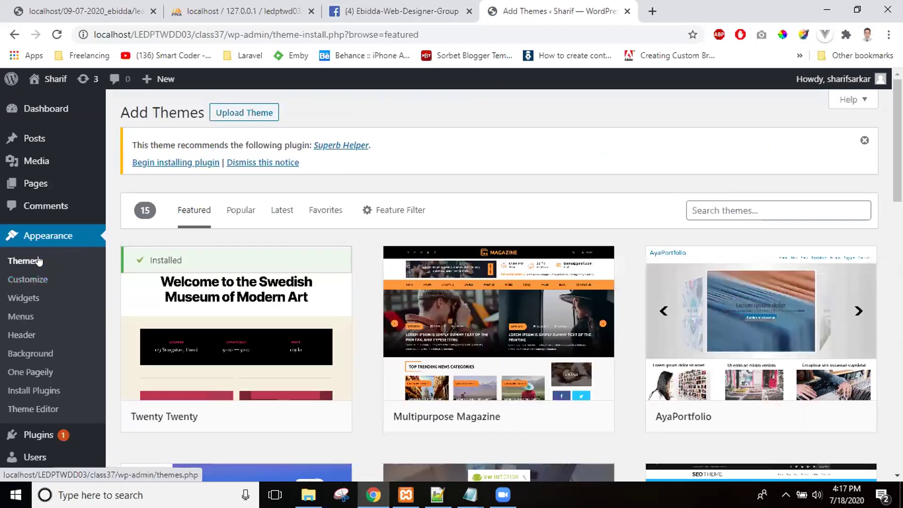
# Go back to the installed themes and customize the active One Pageily theme.
pyautogui.moveTo(273, 316)
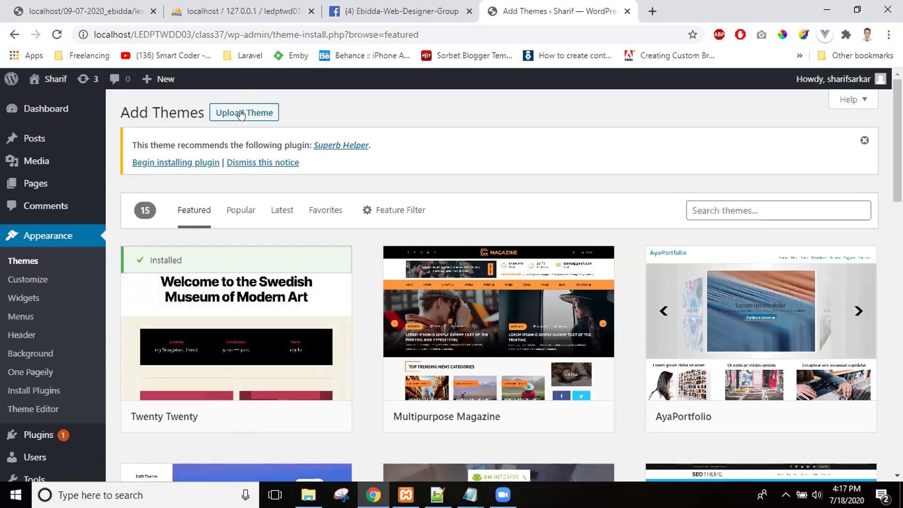
pyautogui.click(26, 260)
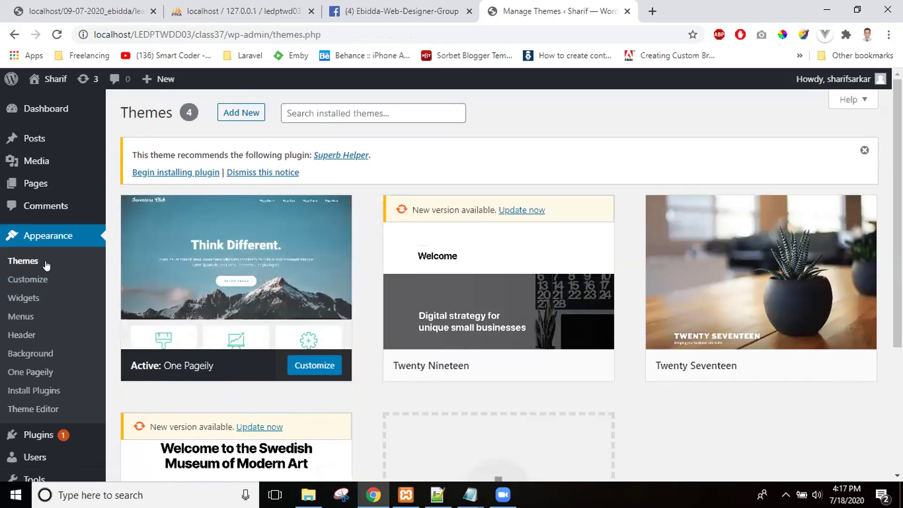
pyautogui.click(35, 279)
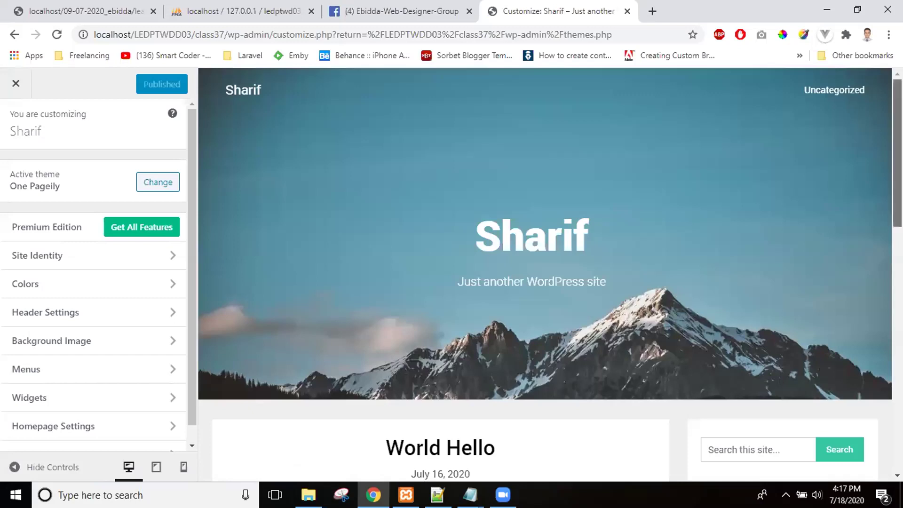
# Scroll the One Pageily preview, then open the Site Identity section of the Customizer.
pyautogui.scroll(-3, 544, 272)
pyautogui.scroll(-4, 545, 273)
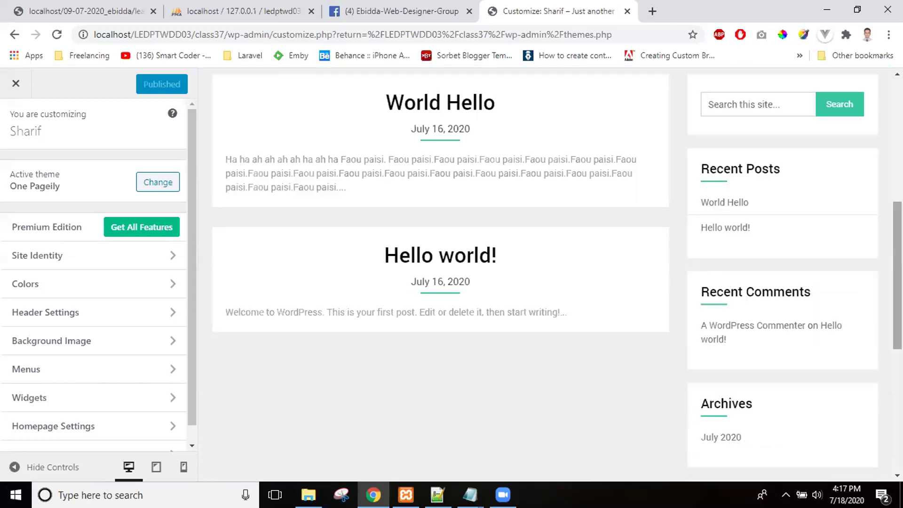
pyautogui.scroll(7, 545, 273)
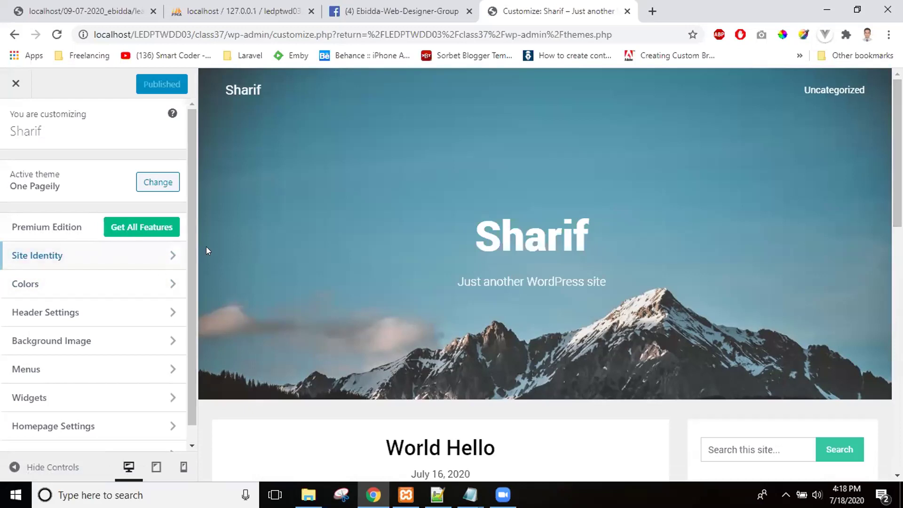
pyautogui.click(172, 258)
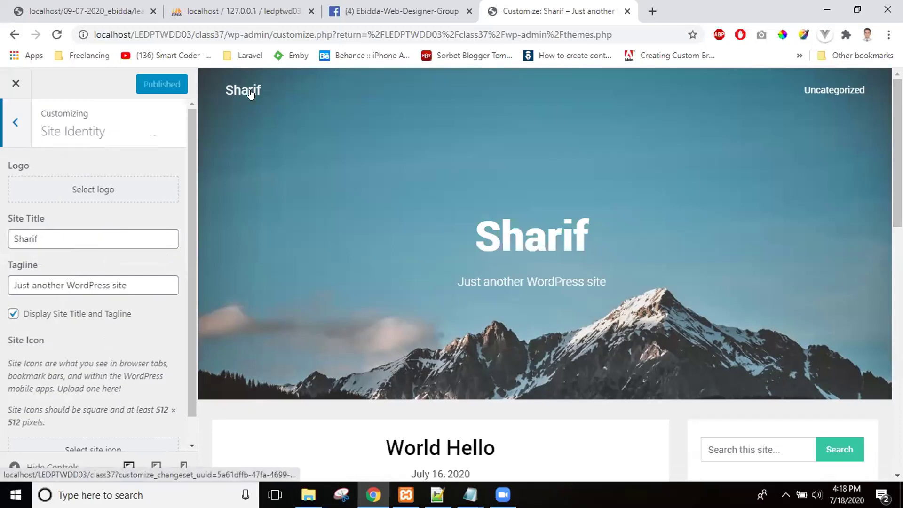
# Append the owner's surname to the site title 'Sharif' and publish the change.
pyautogui.click(90, 240)
pyautogui.write('Sarkar')
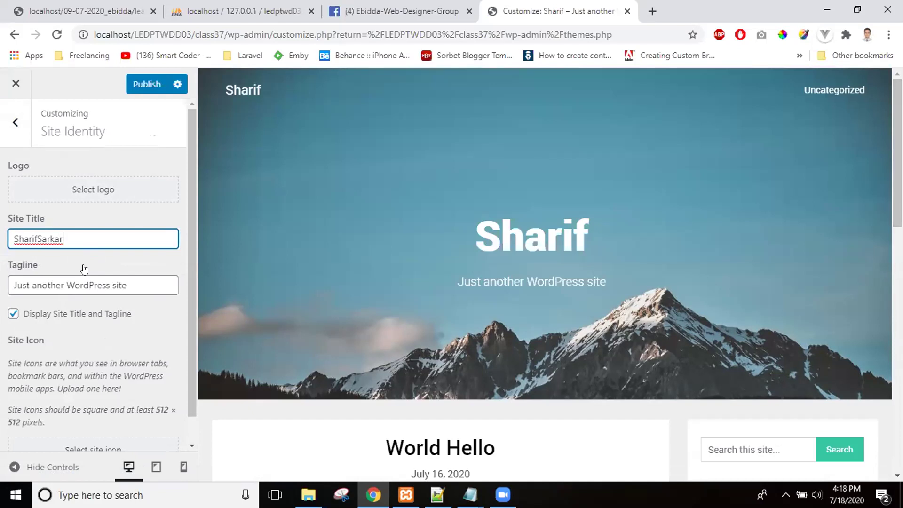
pyautogui.click(134, 85)
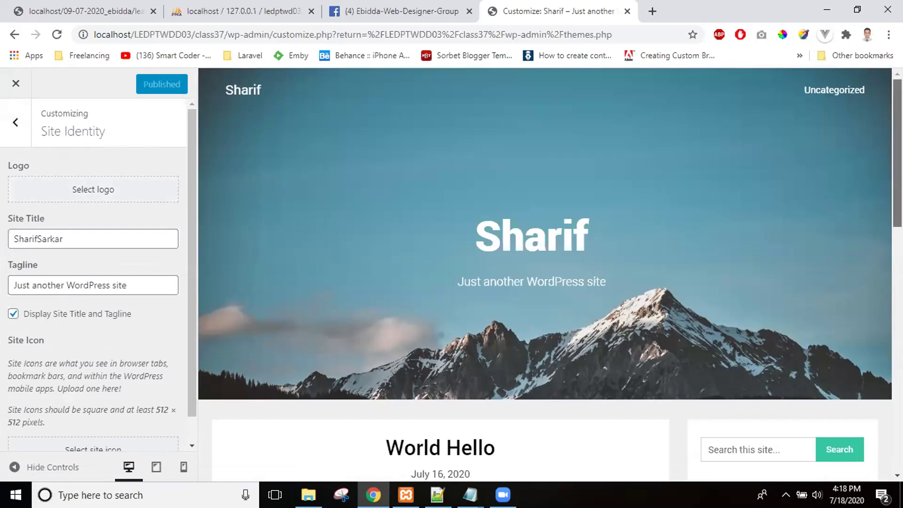
pyautogui.scroll(-2, 349, 316)
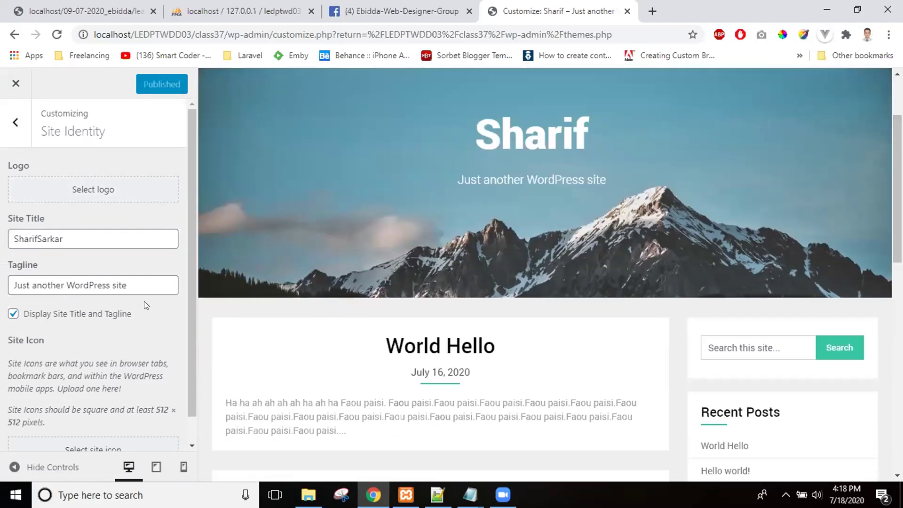
pyautogui.moveTo(187, 270); pyautogui.dragTo(190, 243)
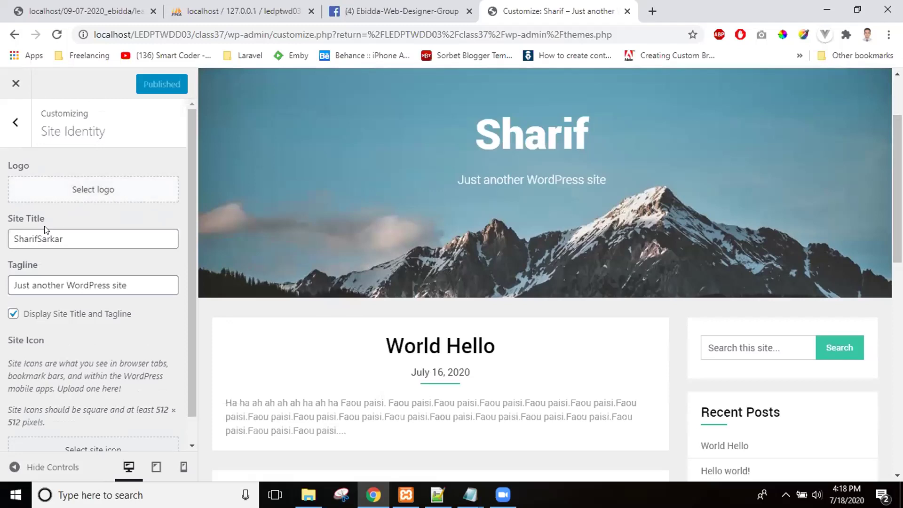
# Upload the Untitled-1 image from the Pictures folder as the site logo.
pyautogui.click(106, 189)
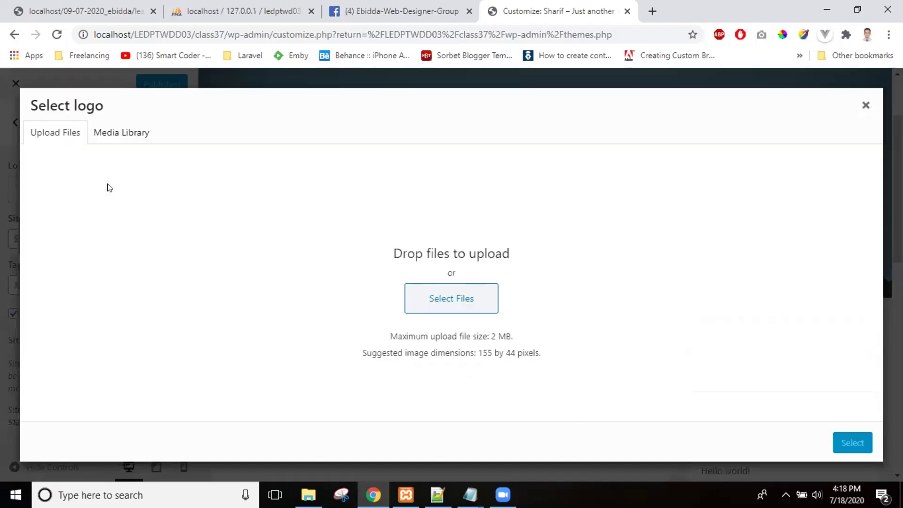
pyautogui.click(451, 294)
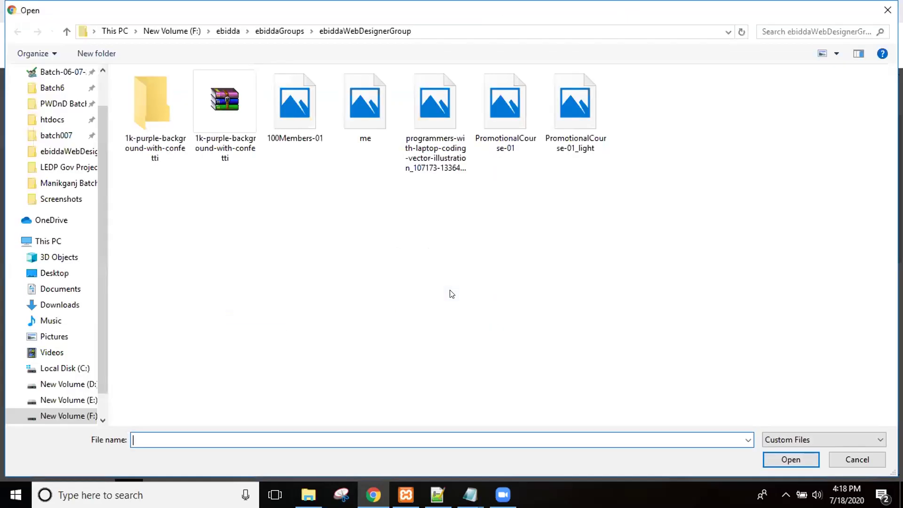
pyautogui.click(50, 336)
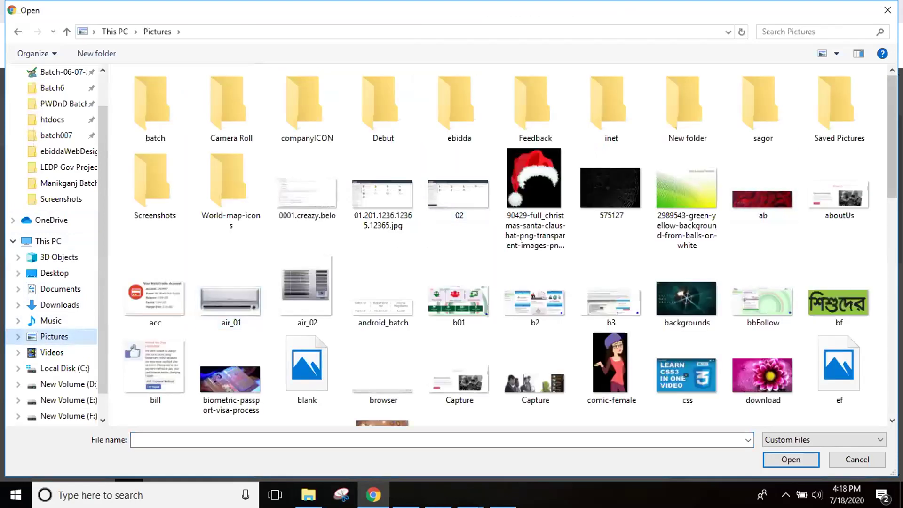
pyautogui.scroll(-2, 755, 160)
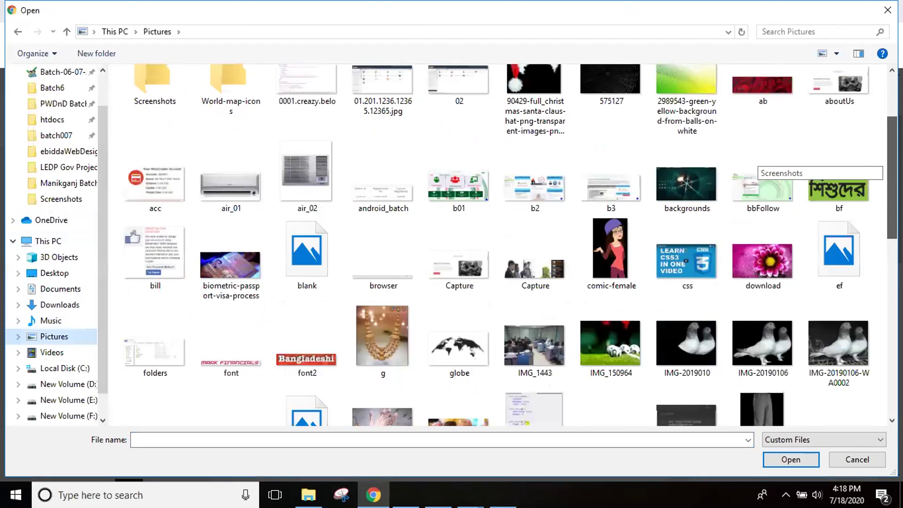
pyautogui.scroll(-3, 755, 162)
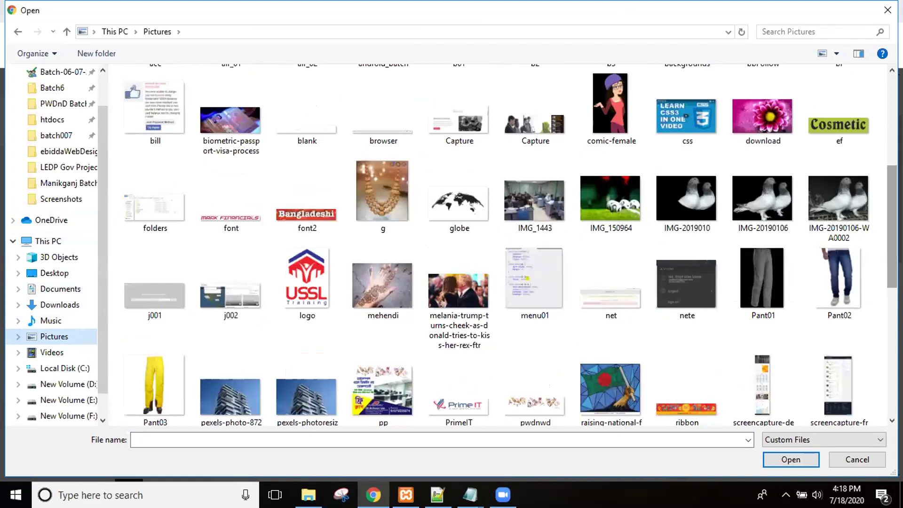
pyautogui.scroll(-8, 756, 358)
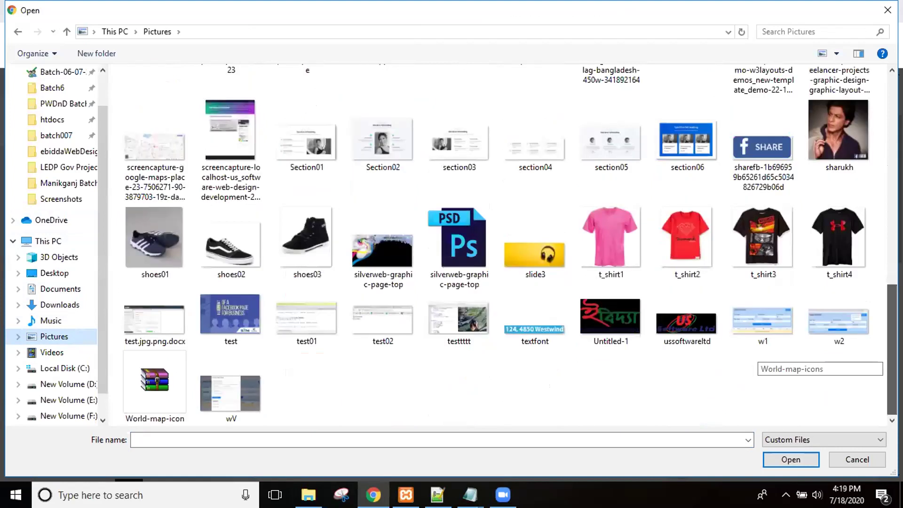
pyautogui.scroll(1, 755, 358)
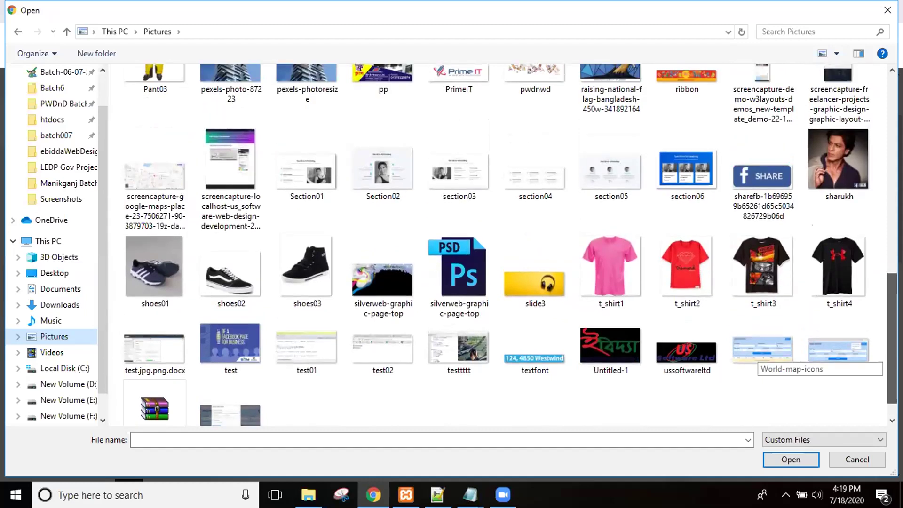
pyautogui.click(618, 346)
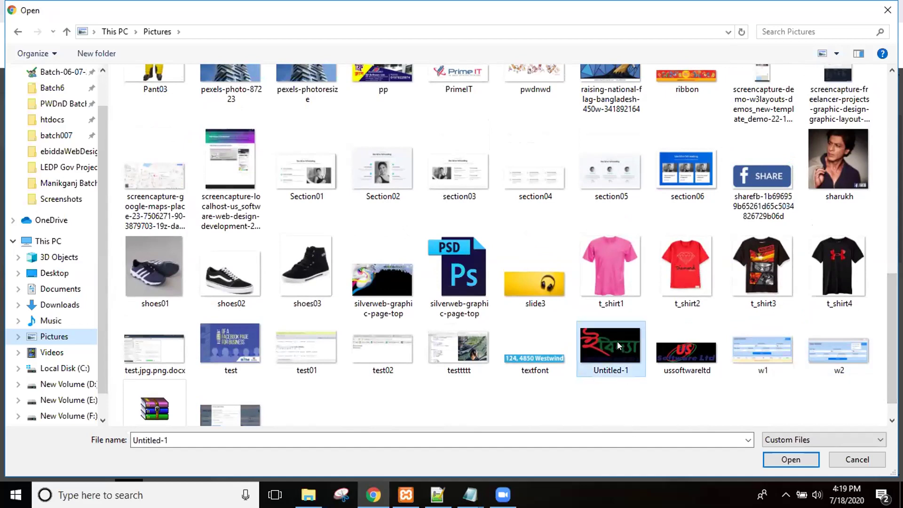
pyautogui.click(788, 460)
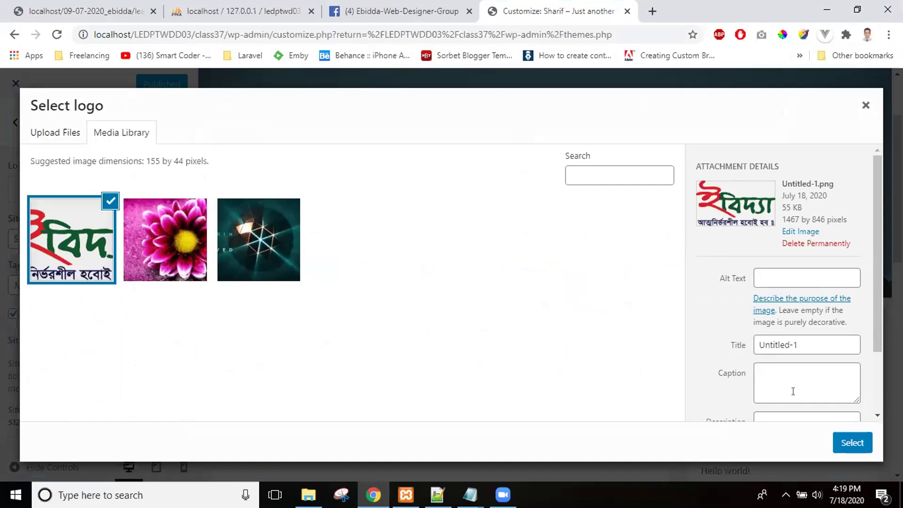
# Use the uploaded image as the logo, cropped to include its top and full slogan.
pyautogui.click(852, 444)
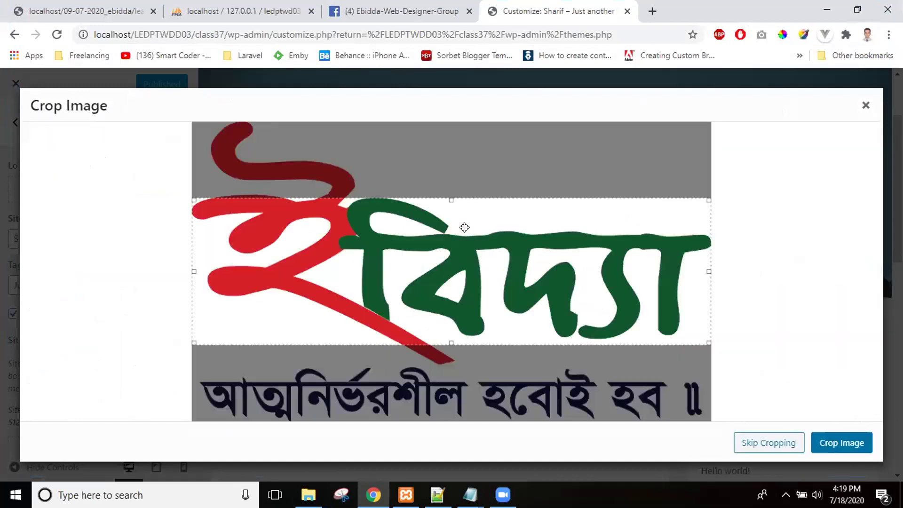
pyautogui.moveTo(448, 197); pyautogui.dragTo(450, 124)
pyautogui.moveTo(451, 343); pyautogui.dragTo(460, 423)
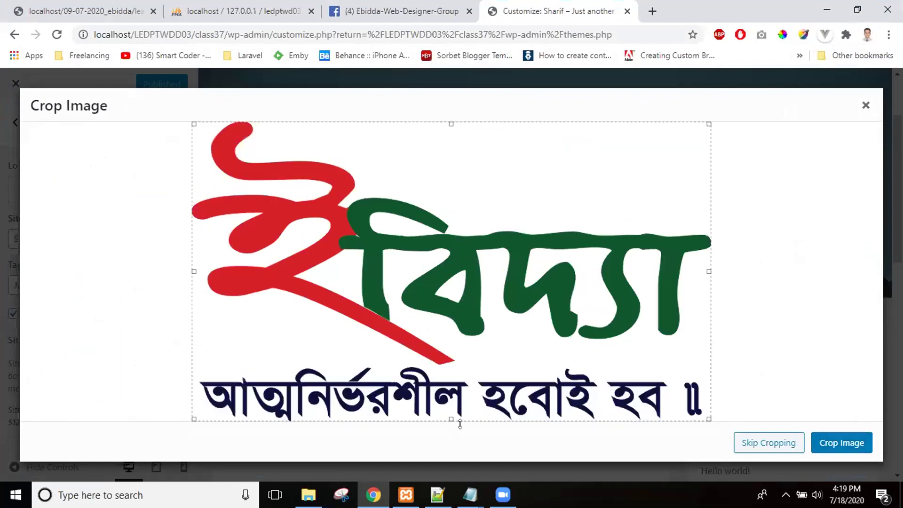
pyautogui.click(844, 443)
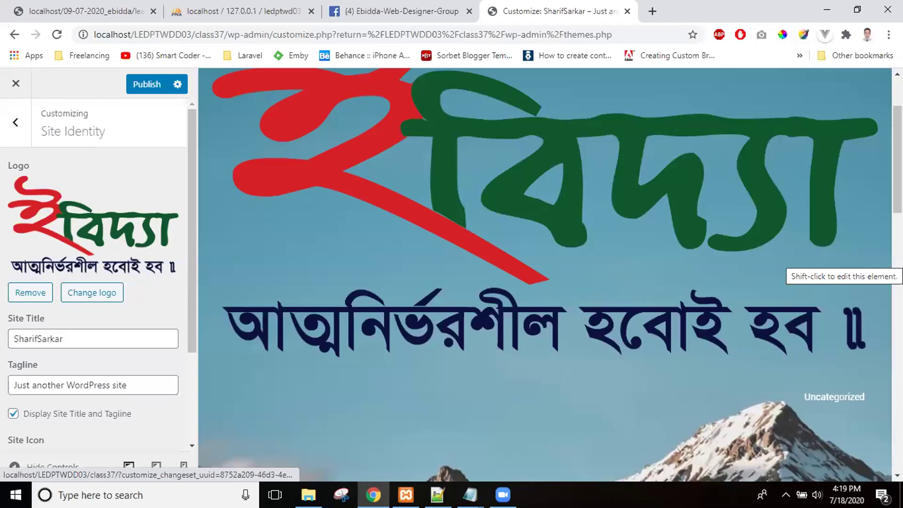
# Check the logo in the preview, then remove it from the site.
pyautogui.scroll(2, 545, 276)
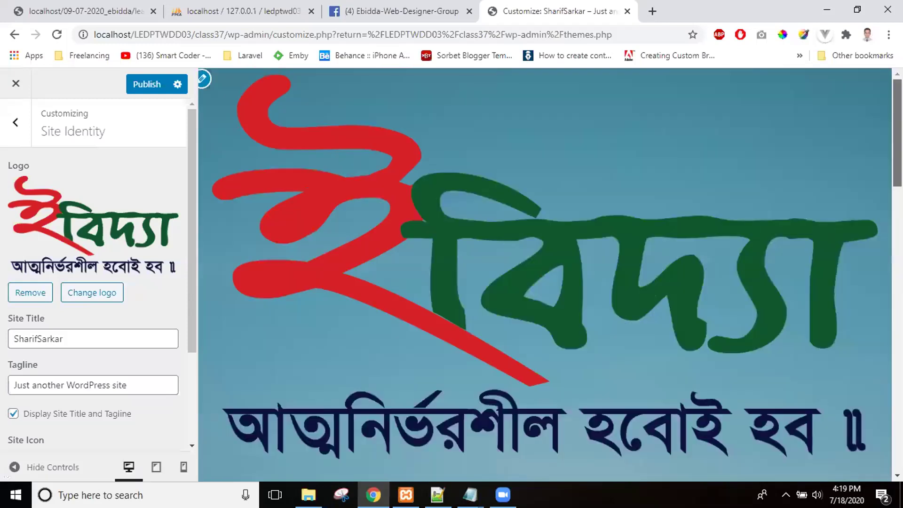
pyautogui.scroll(-3, 544, 275)
pyautogui.scroll(3, 545, 275)
pyautogui.scroll(-5, 545, 275)
pyautogui.scroll(-2, 545, 275)
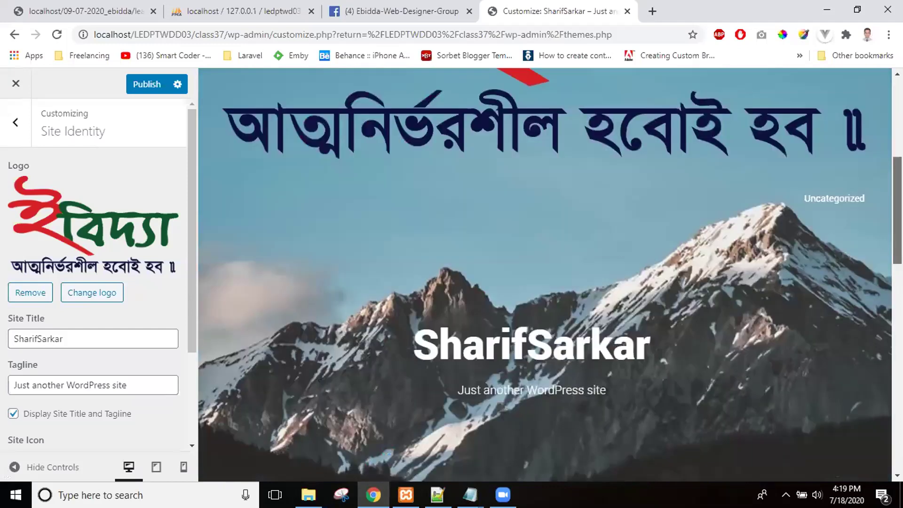
pyautogui.scroll(7, 544, 275)
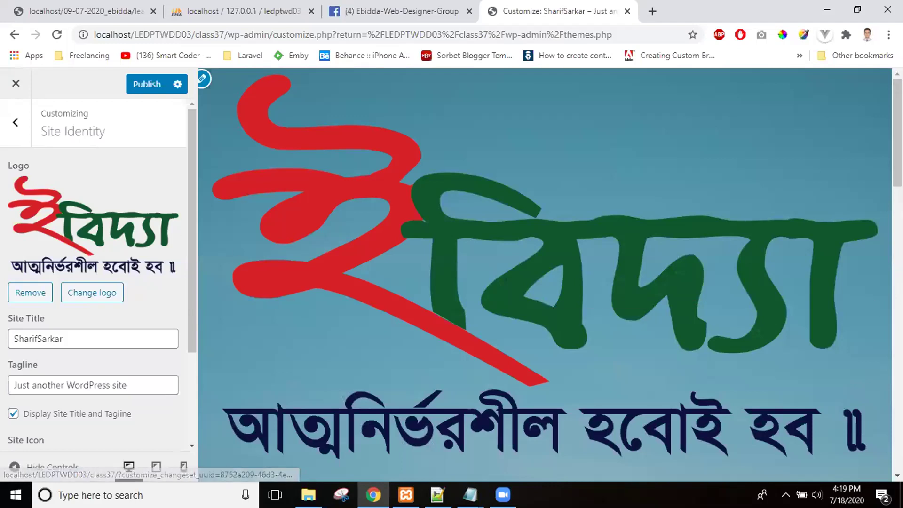
pyautogui.scroll(-5, 545, 275)
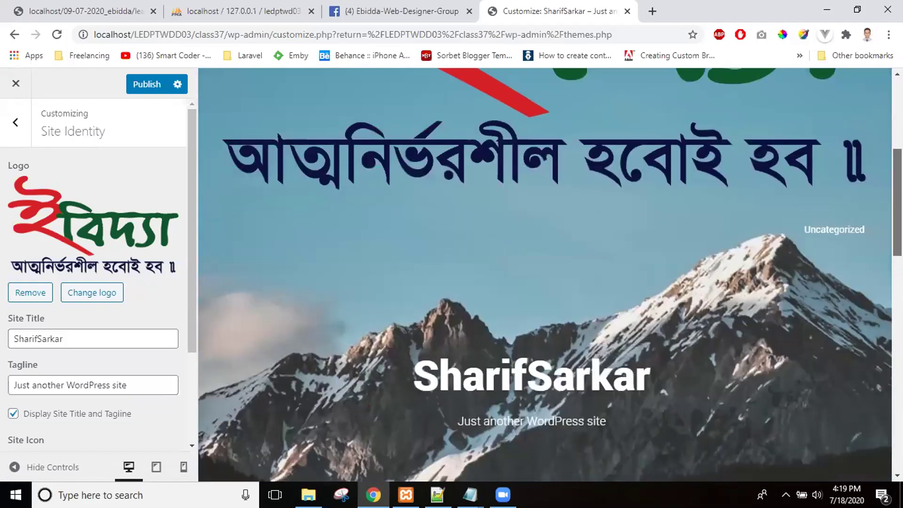
pyautogui.scroll(-3, 545, 275)
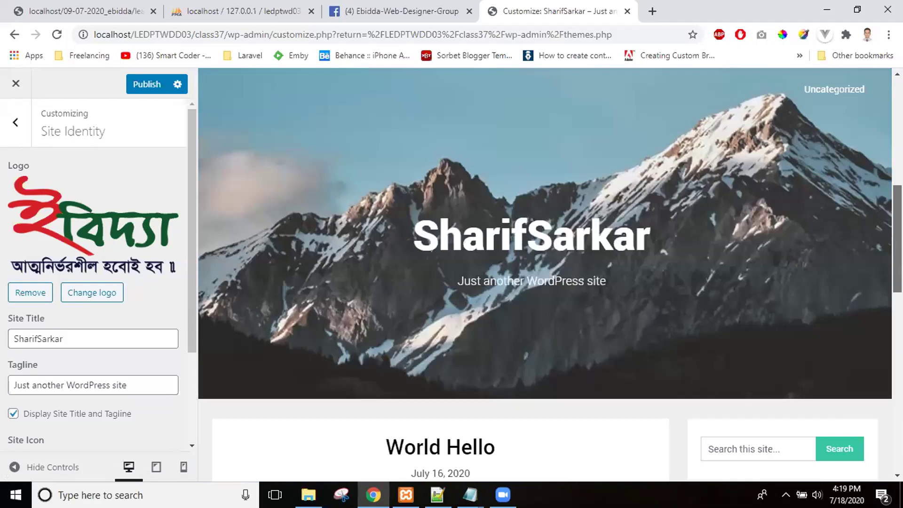
pyautogui.scroll(-1, 545, 275)
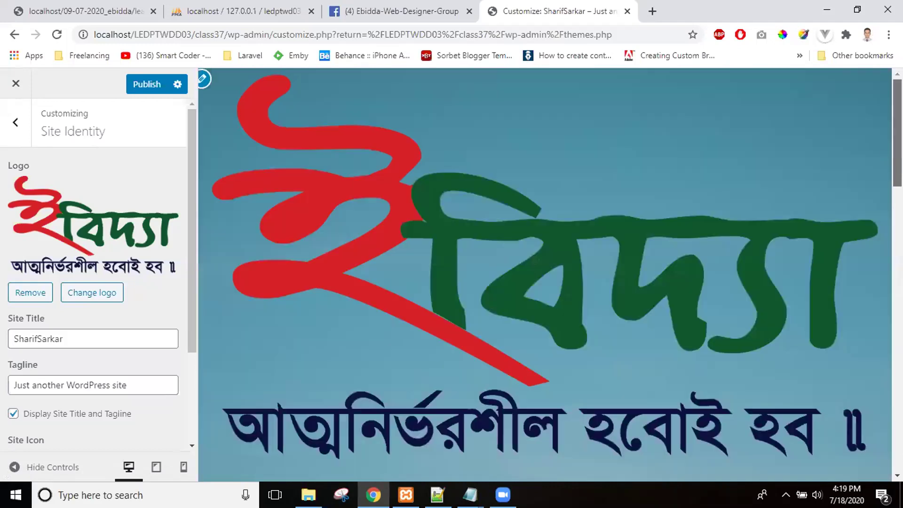
pyautogui.click(47, 293)
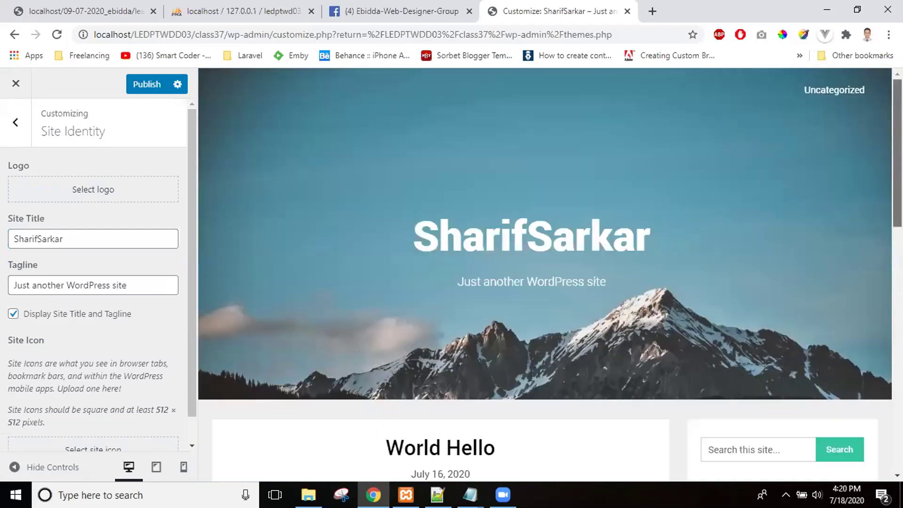
# Replace the tagline with 'It is a Test WP Website'.
pyautogui.scroll(-3, 545, 273)
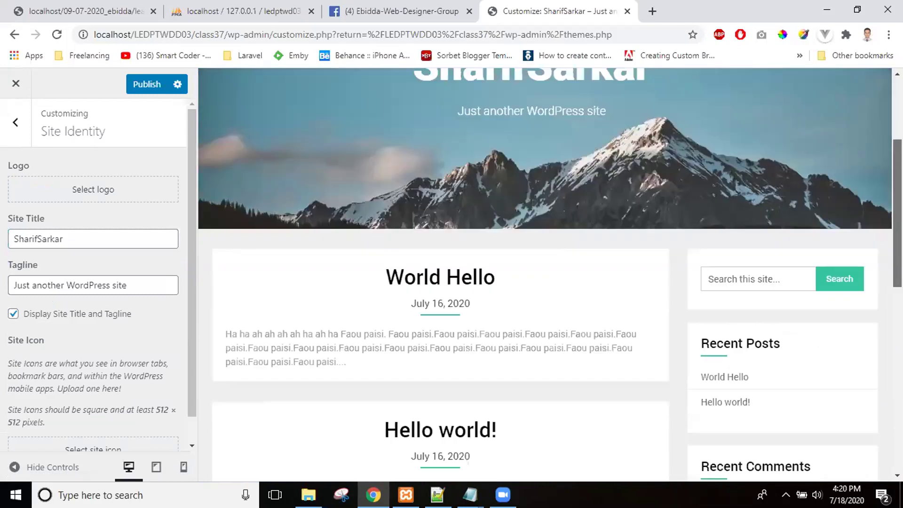
pyautogui.scroll(3, 473, 314)
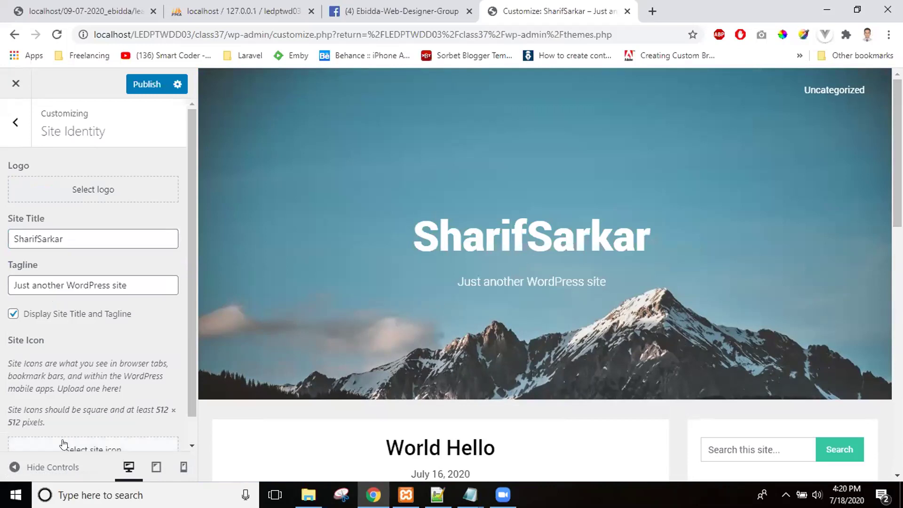
pyautogui.moveTo(190, 152); pyautogui.dragTo(194, 218)
pyautogui.click(114, 258)
pyautogui.click(503, 281)
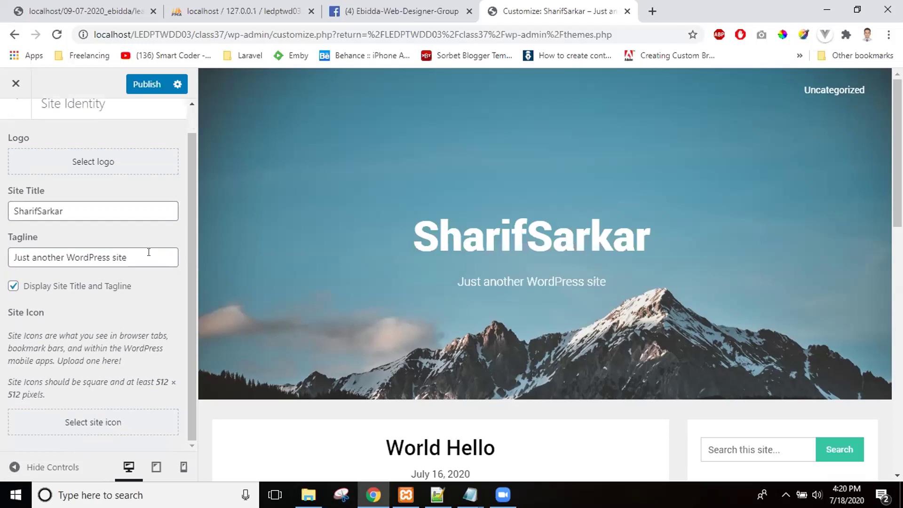
pyautogui.click(132, 253)
pyautogui.hotkey('ctrl', 'a')
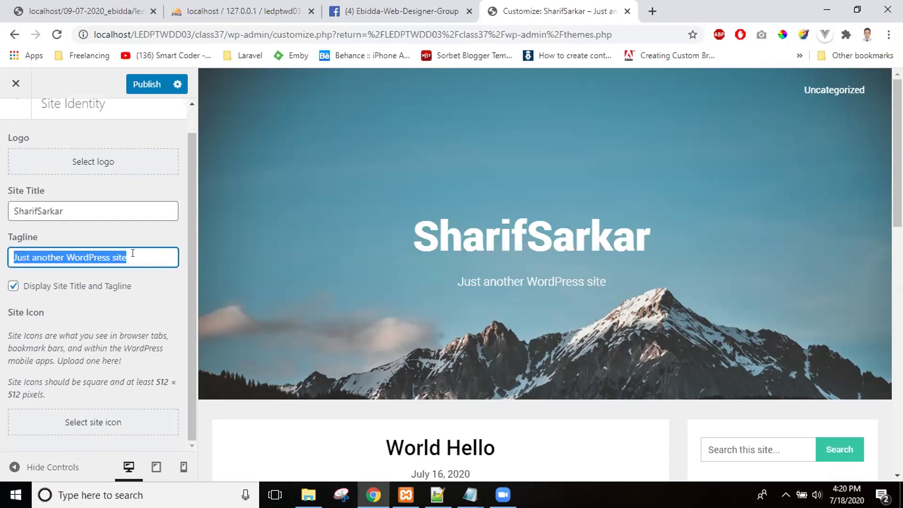
pyautogui.write('It is ')
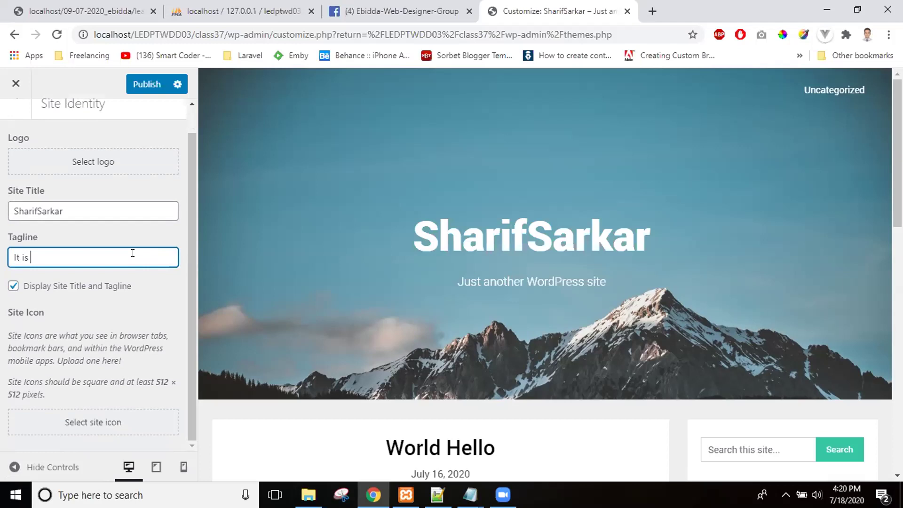
pyautogui.write('a Test WP Website')
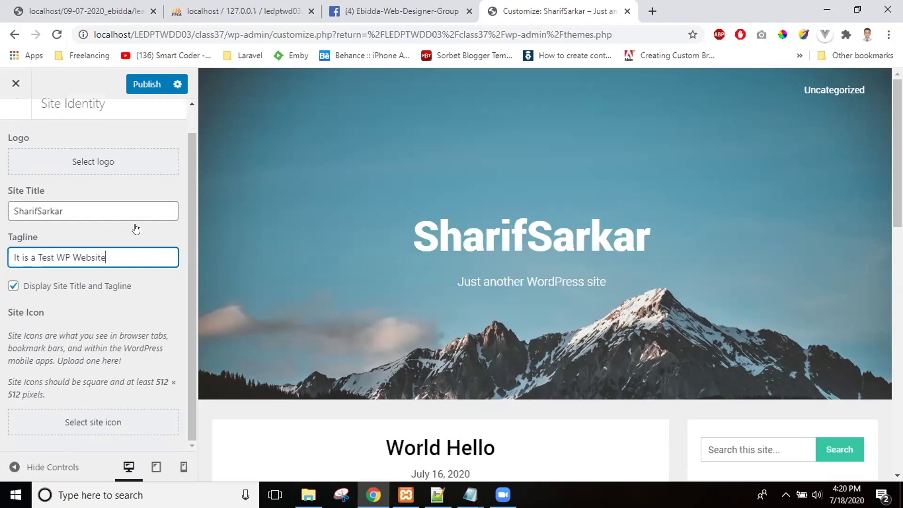
# Publish the site identity changes and reload the Customizer to see them.
pyautogui.click(147, 85)
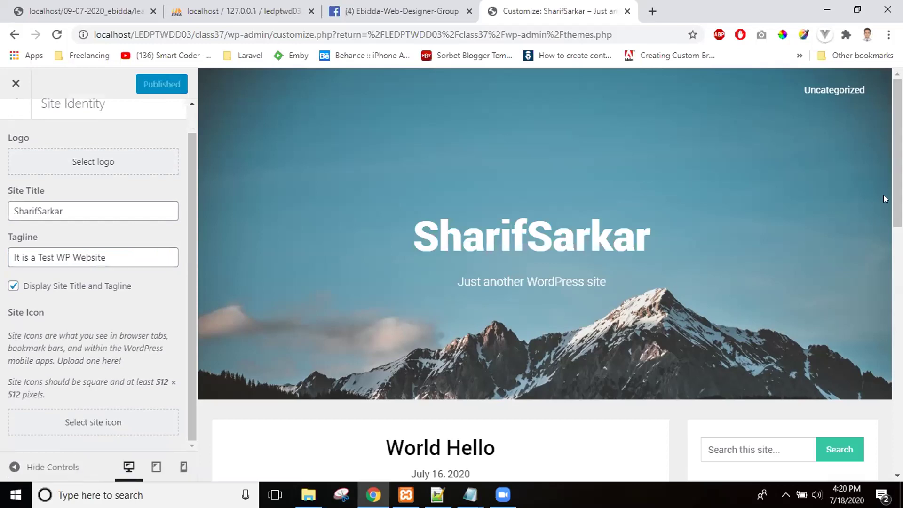
pyautogui.scroll(-5, 545, 273)
pyautogui.scroll(5, 545, 273)
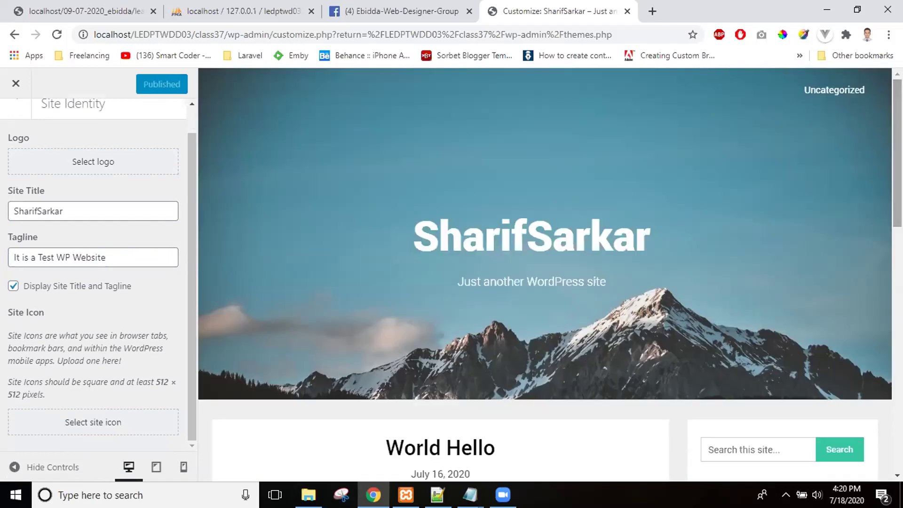
pyautogui.click(56, 35)
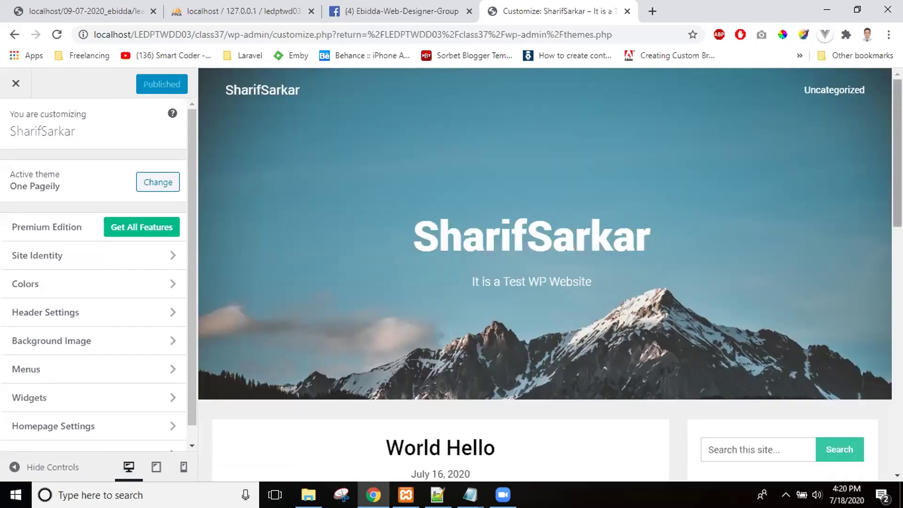
# Reopen Site Identity after reload, with the preview showing the new title and tagline.
pyautogui.scroll(-7, 897, 155)
pyautogui.click(135, 258)
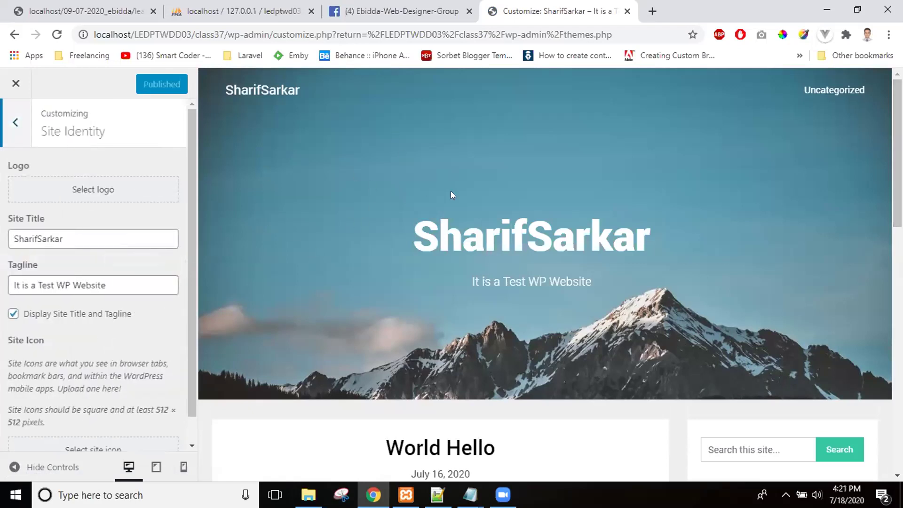
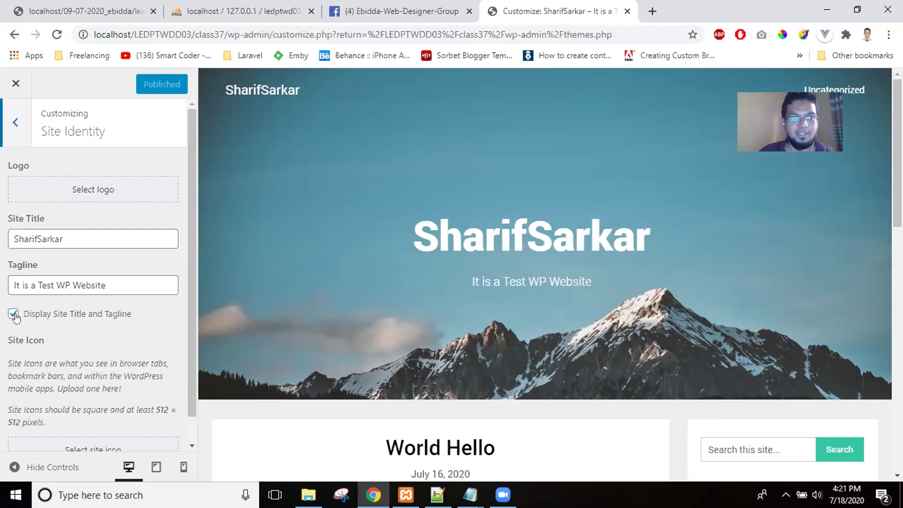
# Toggle the site title and tagline display off and on, leaving them shown.
pyautogui.click(14, 314)
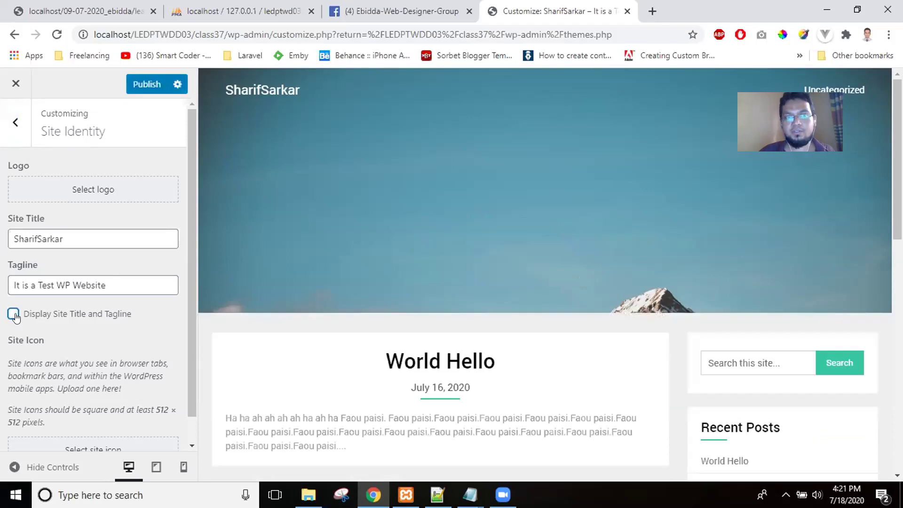
pyautogui.click(13, 313)
pyautogui.click(13, 314)
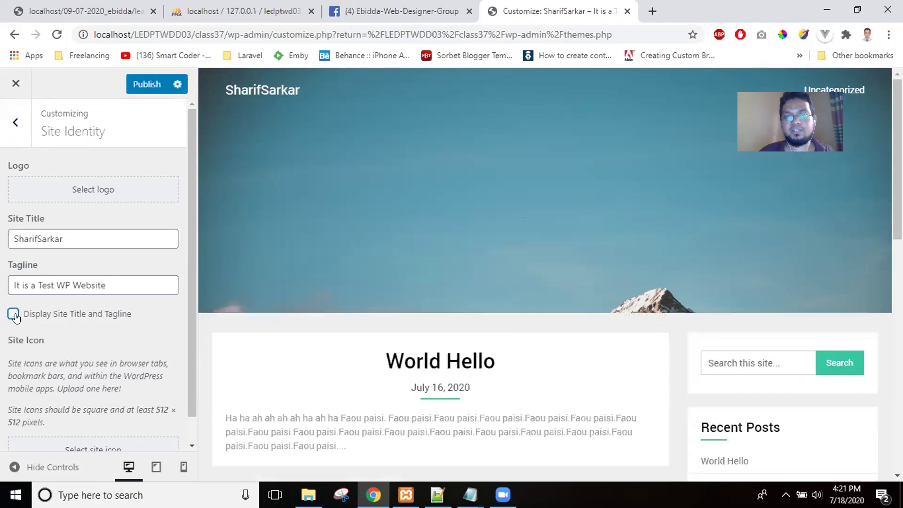
pyautogui.click(14, 314)
pyautogui.click(13, 314)
pyautogui.click(13, 314)
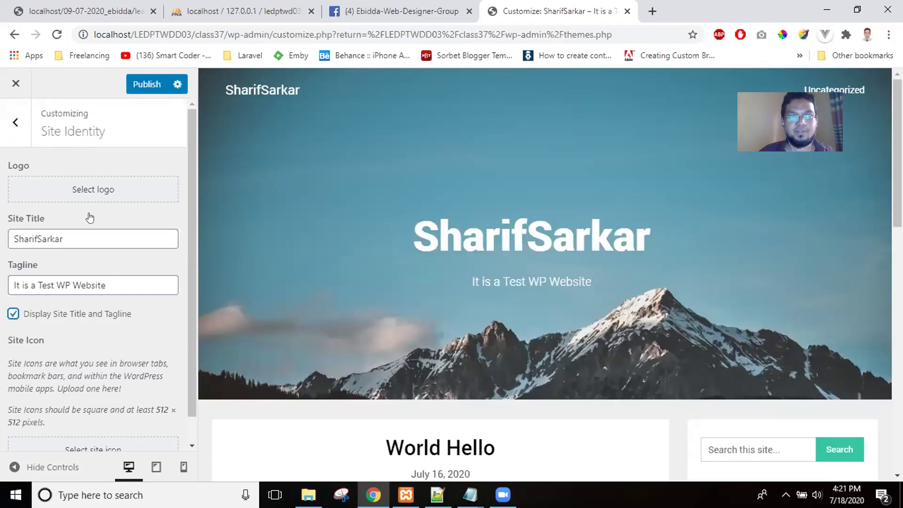
pyautogui.moveTo(192, 147); pyautogui.dragTo(193, 233)
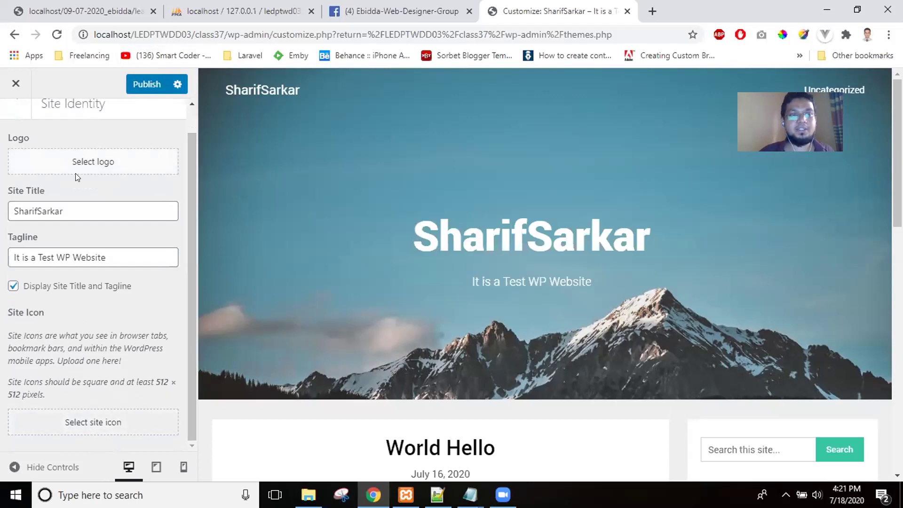
# Start choosing a site logo and open the file picker from the Upload Files tab.
pyautogui.click(126, 157)
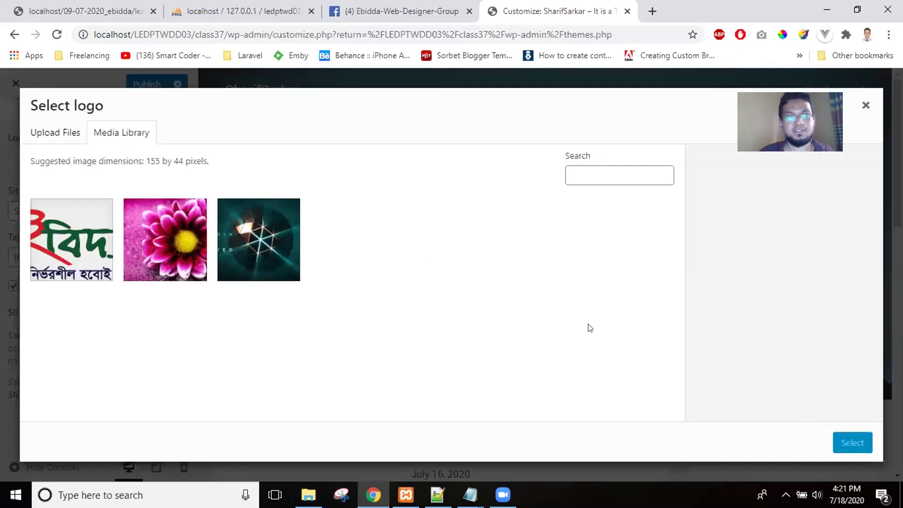
pyautogui.click(51, 135)
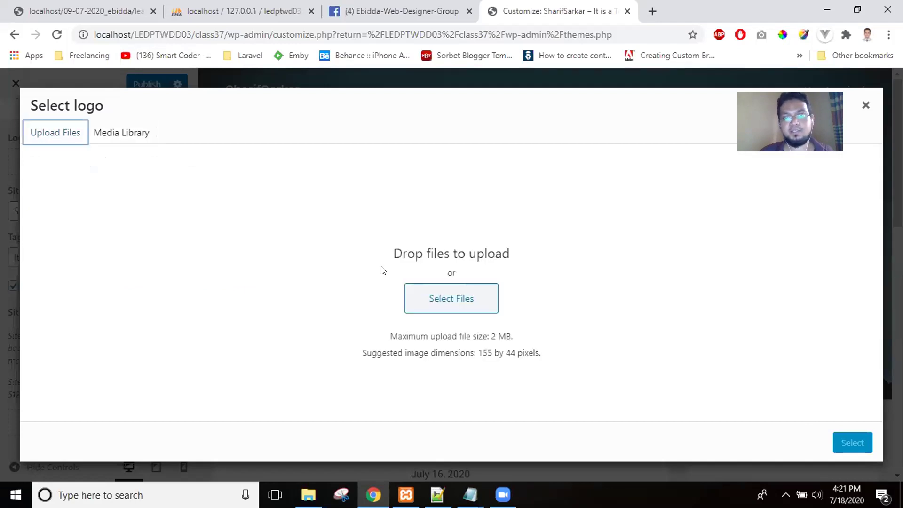
pyautogui.click(456, 296)
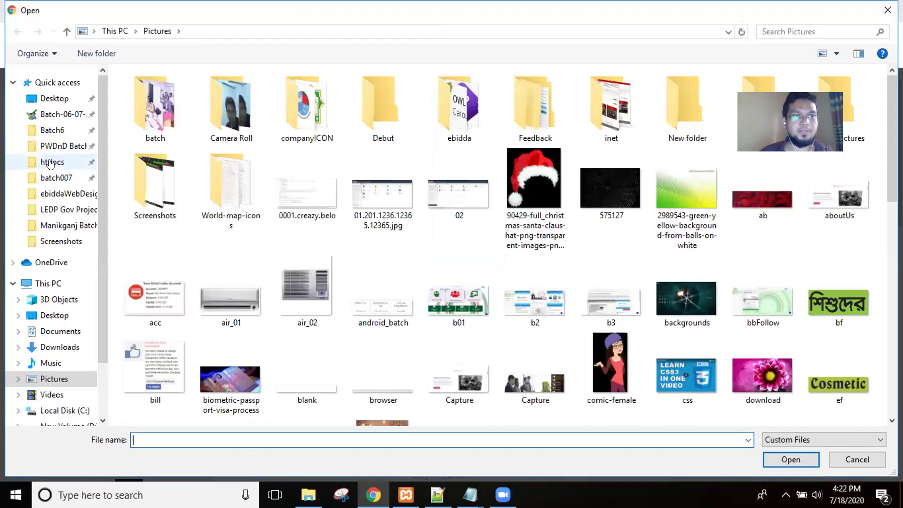
# Browse to htdocs > LEDPTWDD03 > php > Class36 > image and upload Slogo.png.
pyautogui.click(49, 161)
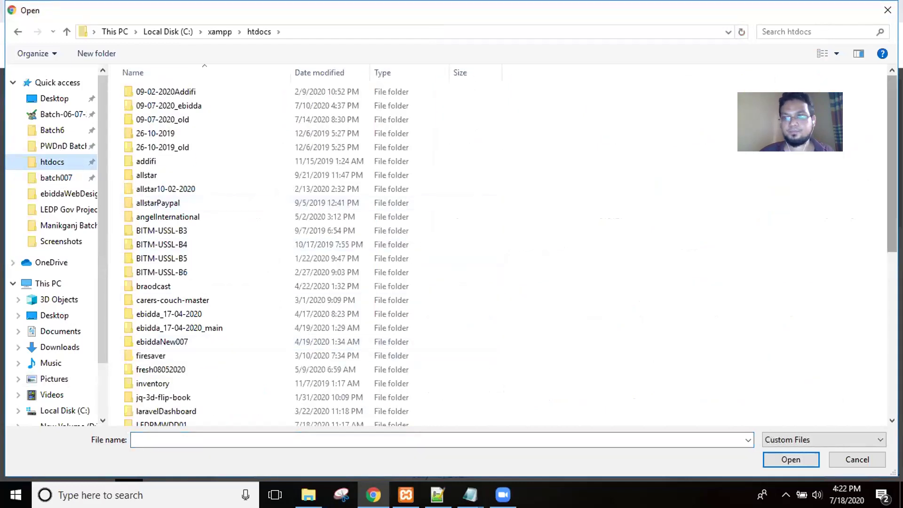
pyautogui.scroll(-2, 892, 165)
pyautogui.click(172, 351)
pyautogui.doubleClick(172, 351)
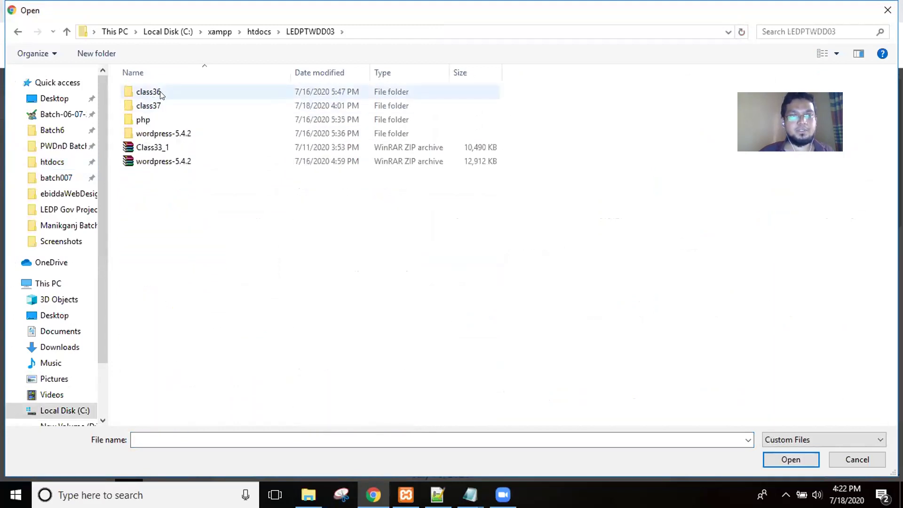
pyautogui.doubleClick(147, 120)
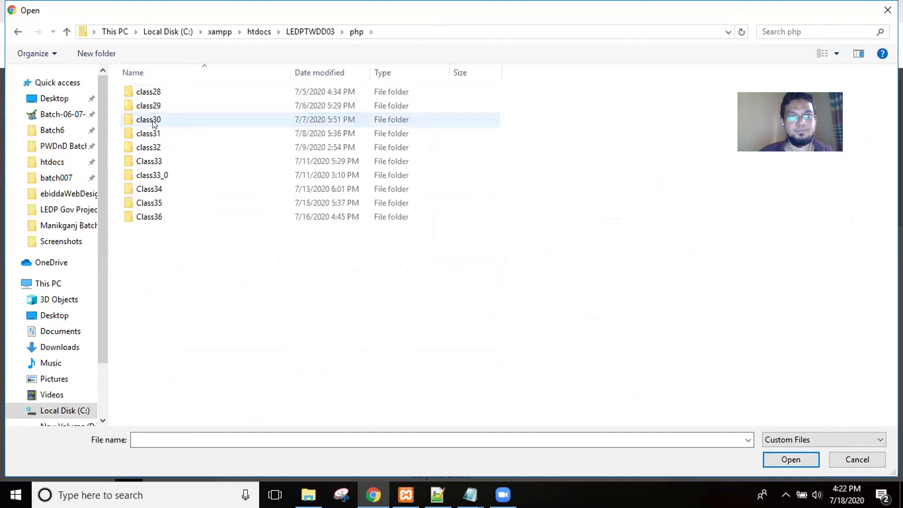
pyautogui.doubleClick(150, 217)
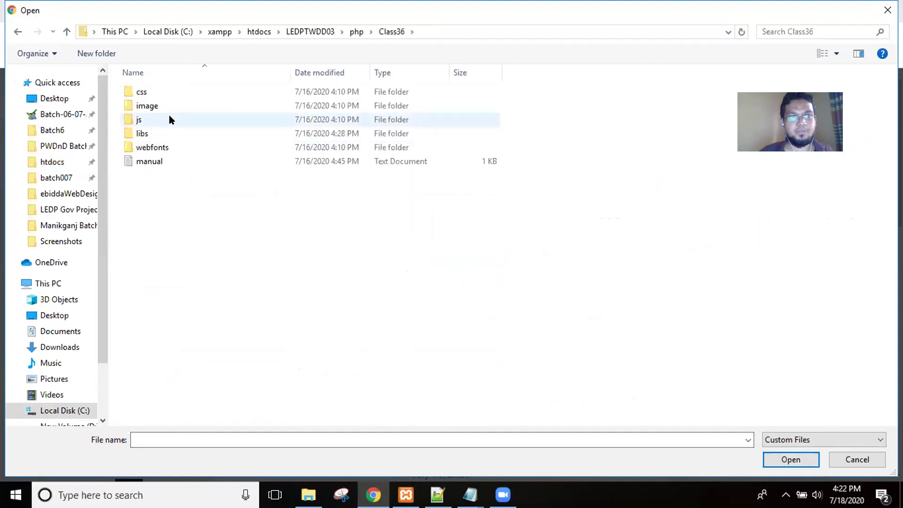
pyautogui.doubleClick(180, 107)
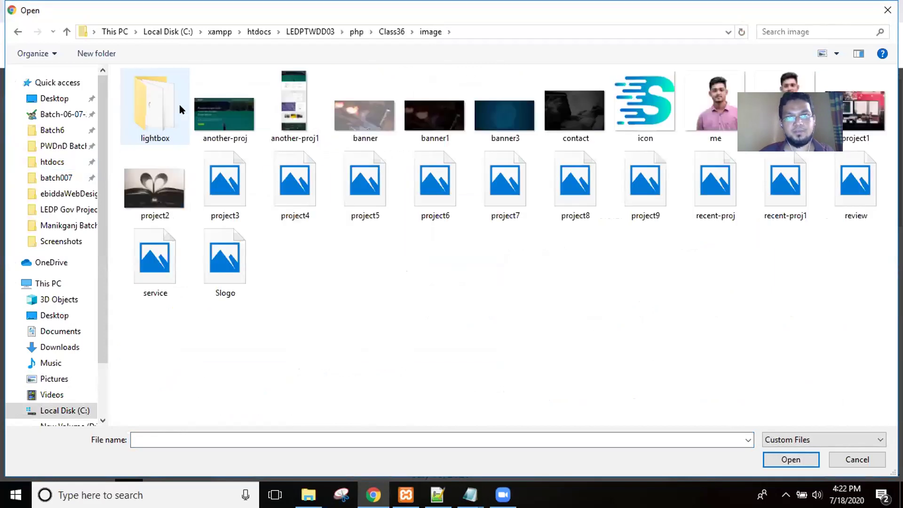
pyautogui.click(642, 104)
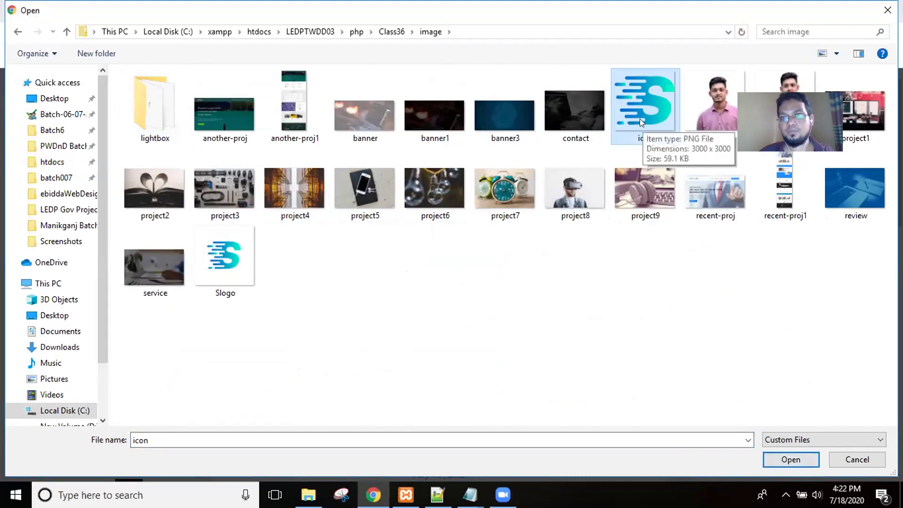
pyautogui.click(245, 253)
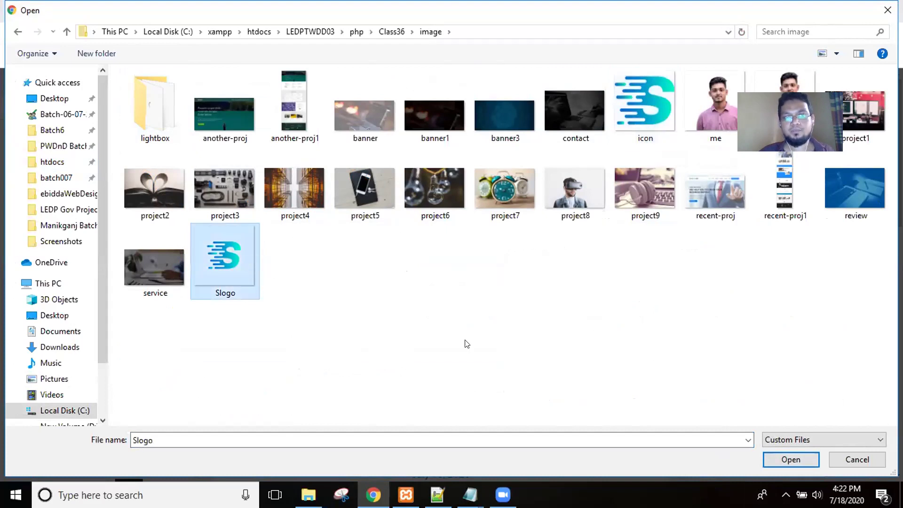
pyautogui.click(778, 461)
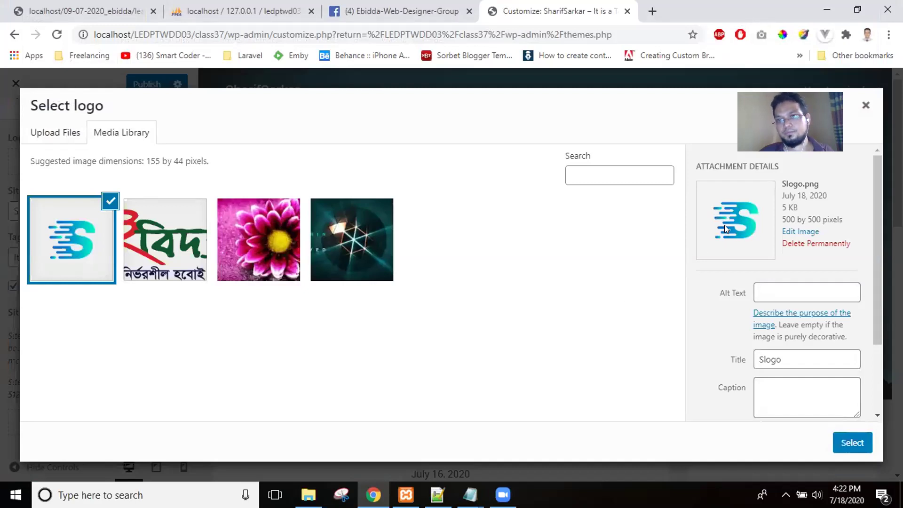
# Select the uploaded Slogo, fit the crop box around the whole S, and crop it.
pyautogui.click(850, 448)
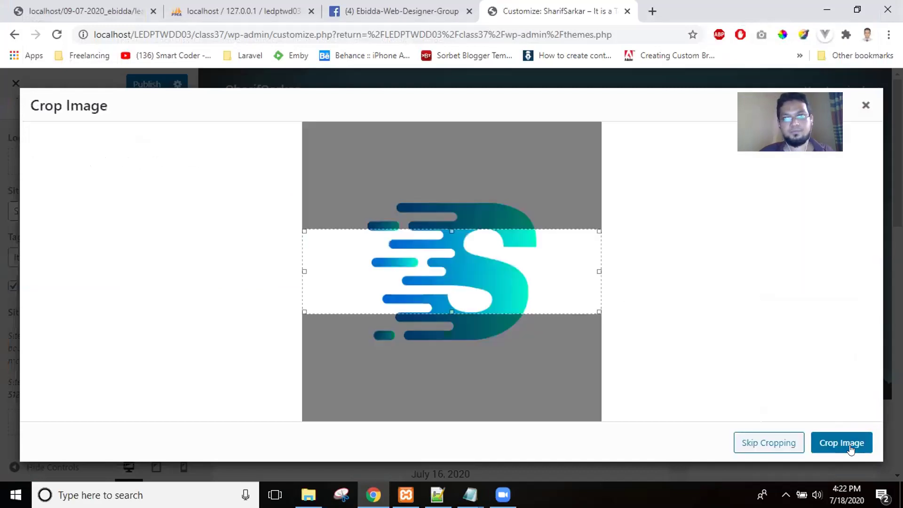
pyautogui.moveTo(485, 289); pyautogui.dragTo(546, 252)
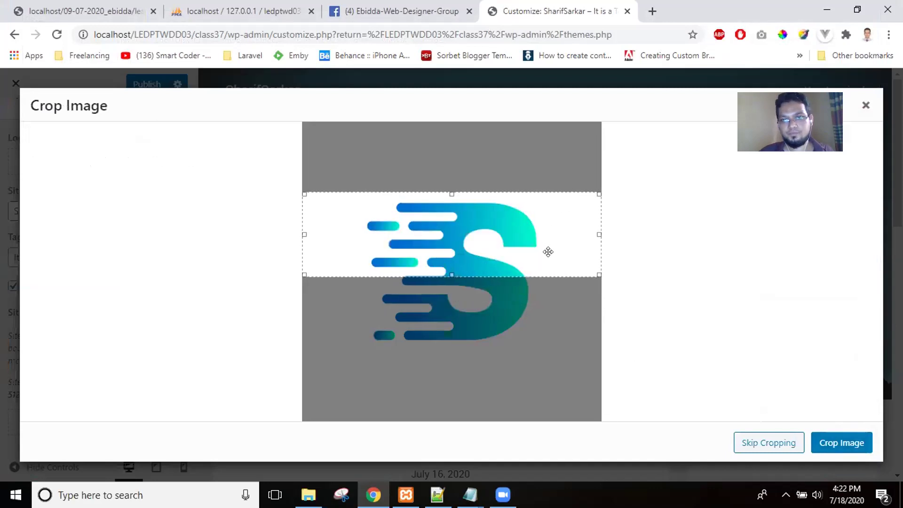
pyautogui.moveTo(449, 266); pyautogui.dragTo(458, 363)
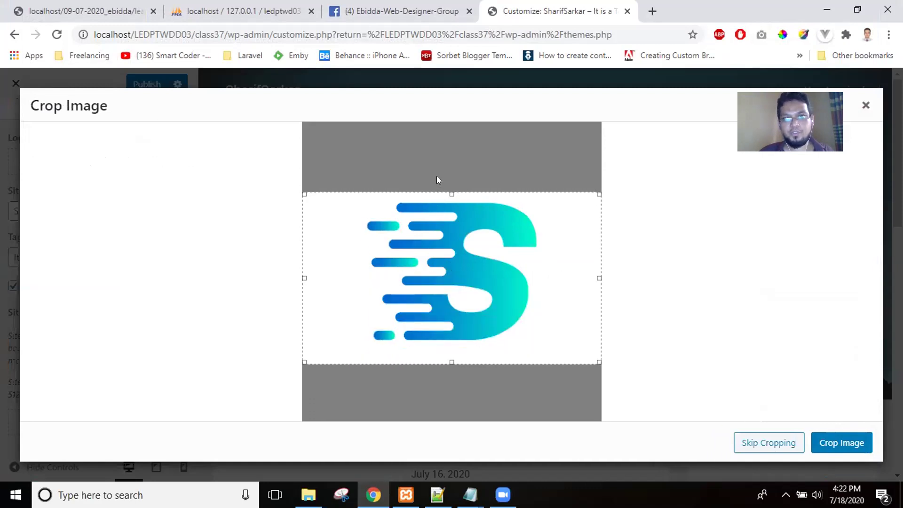
pyautogui.moveTo(442, 194); pyautogui.dragTo(443, 186)
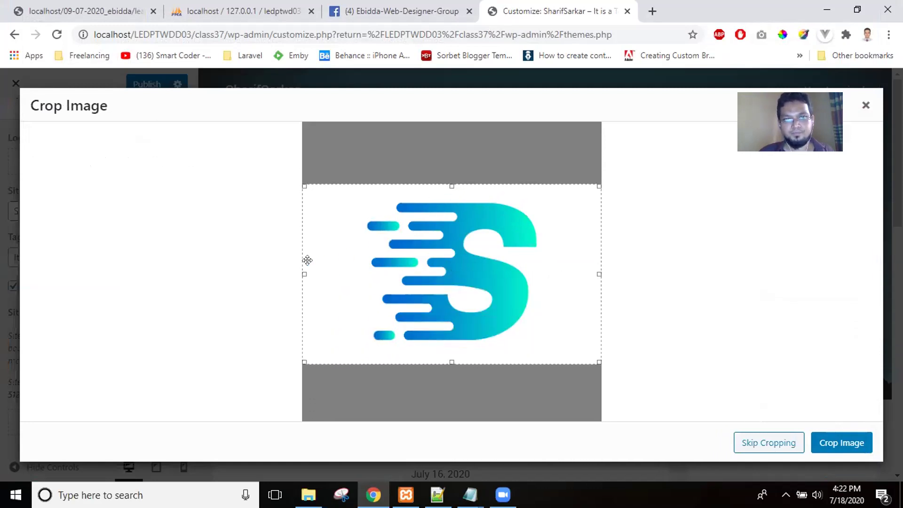
pyautogui.moveTo(304, 261); pyautogui.dragTo(350, 259)
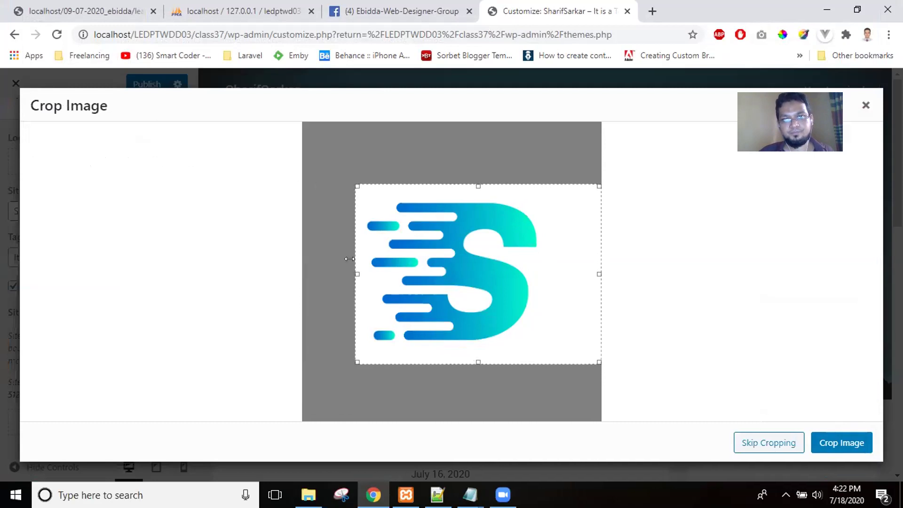
pyautogui.moveTo(598, 269); pyautogui.dragTo(545, 266)
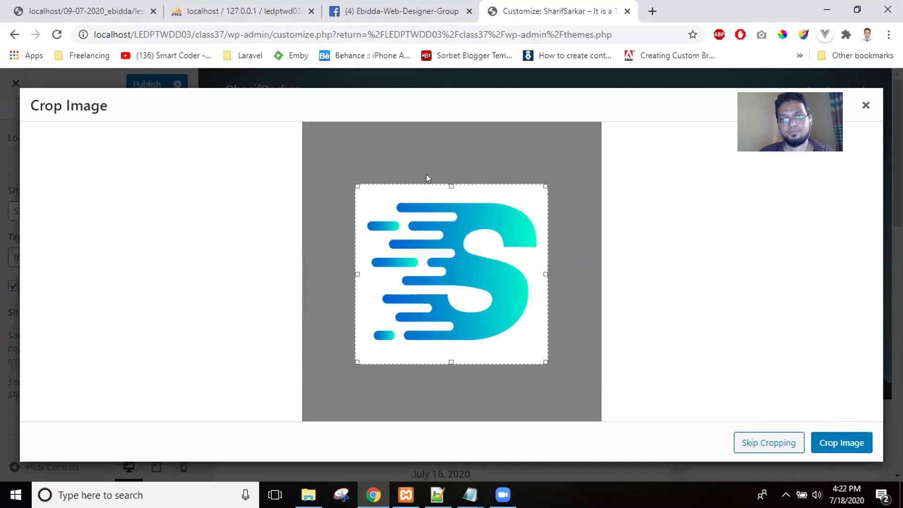
pyautogui.click(830, 442)
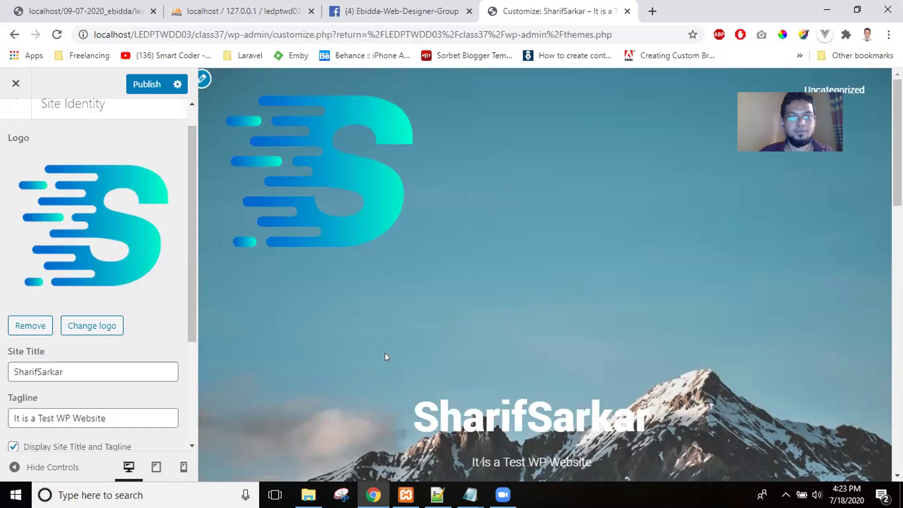
pyautogui.scroll(-7, 546, 275)
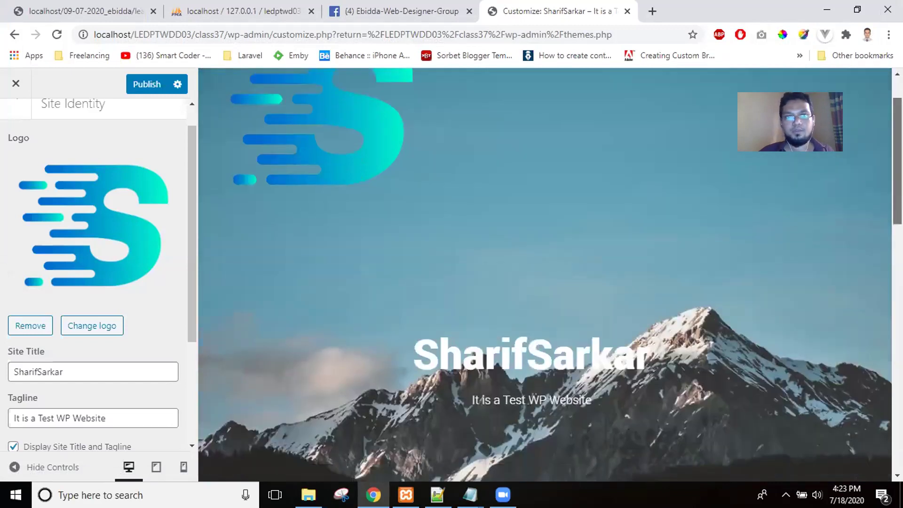
pyautogui.scroll(-7, 546, 275)
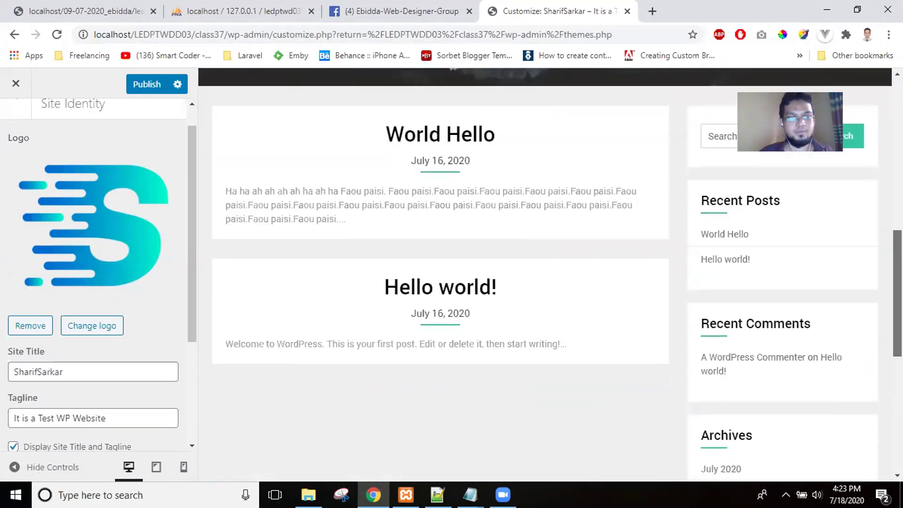
pyautogui.scroll(-4, 398, 437)
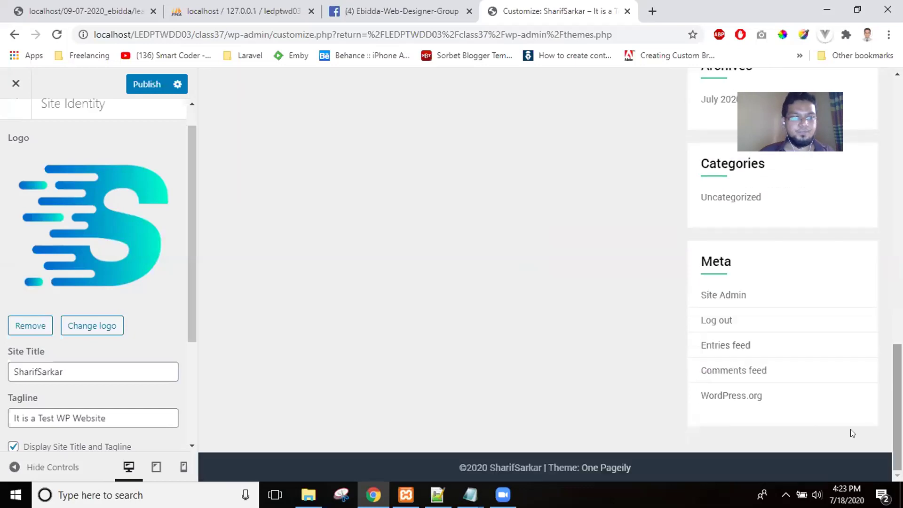
pyautogui.moveTo(192, 306); pyautogui.dragTo(202, 427)
pyautogui.click(117, 427)
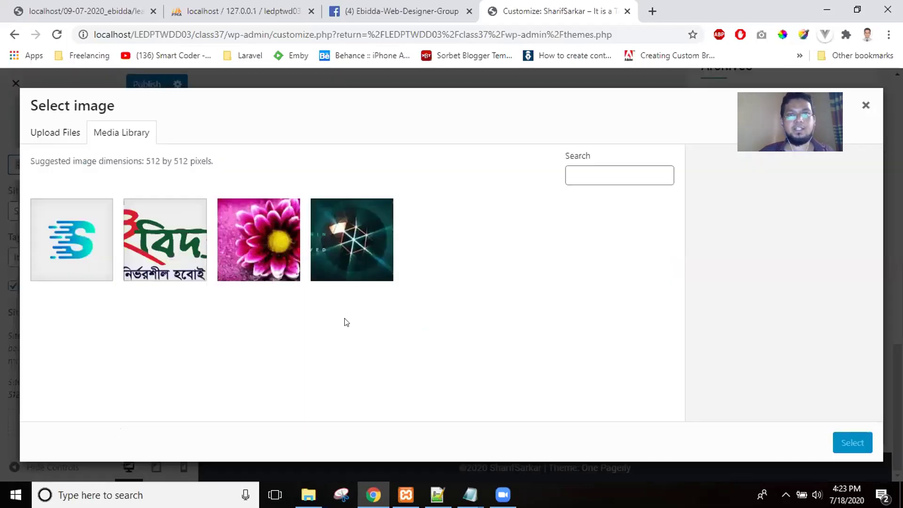
pyautogui.click(63, 253)
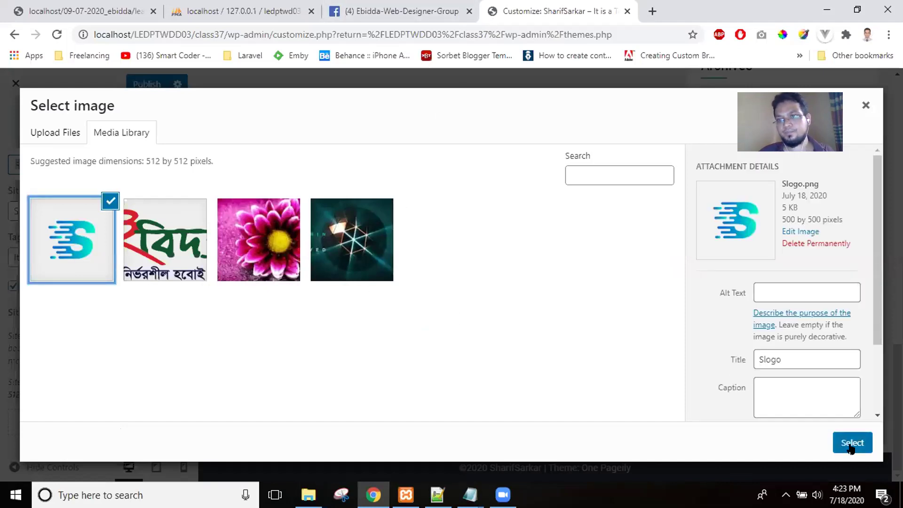
pyautogui.click(856, 451)
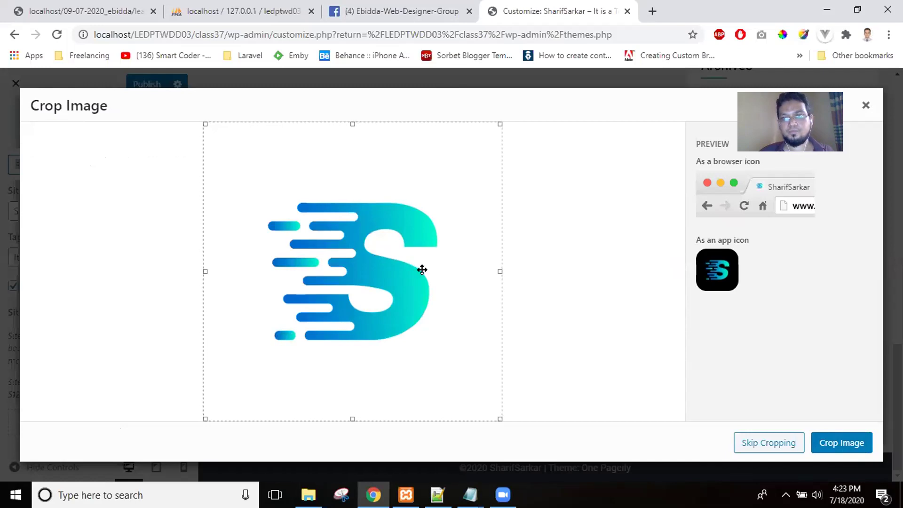
pyautogui.click(829, 447)
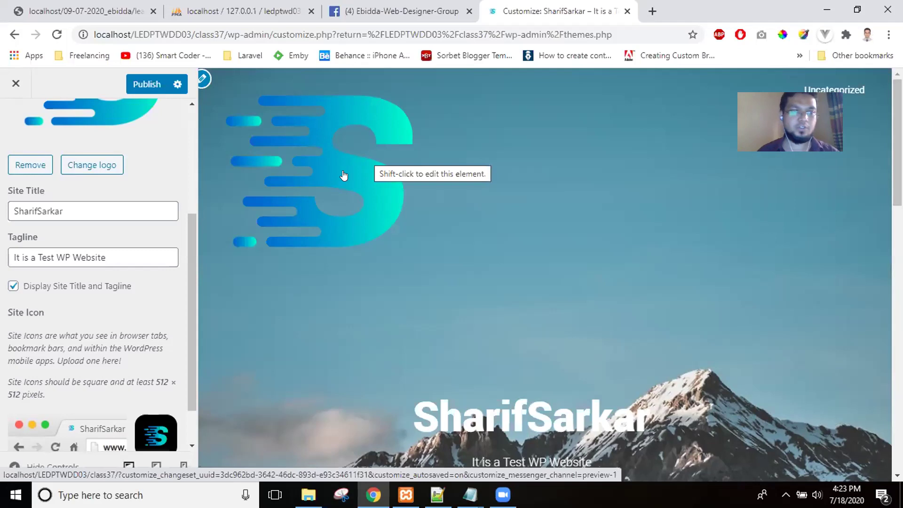
pyautogui.scroll(-1, 190, 276)
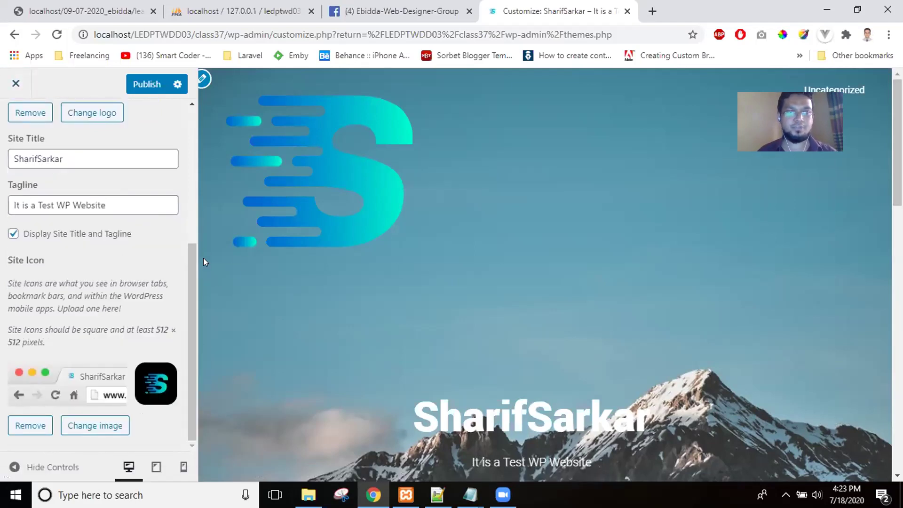
pyautogui.moveTo(192, 277); pyautogui.dragTo(193, 123)
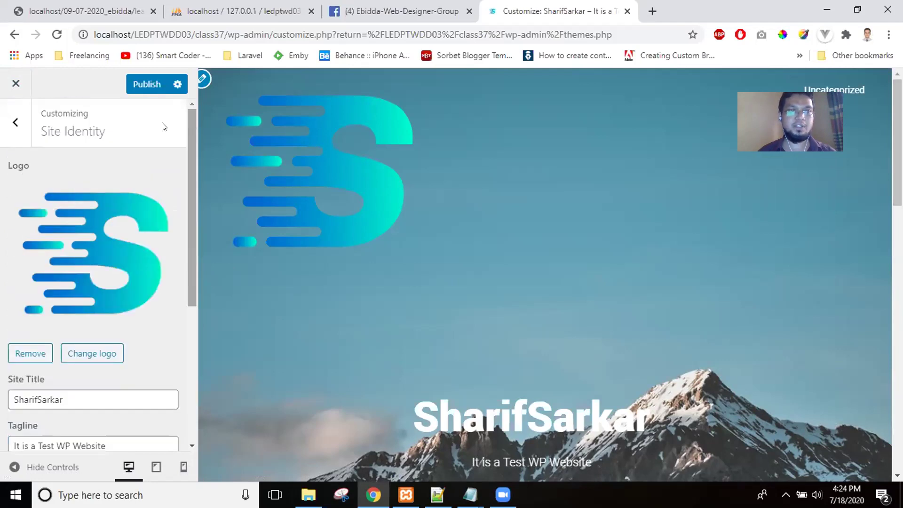
# Set the Theme Color in Colors to blue-purple #523ee8 and publish.
pyautogui.click(16, 130)
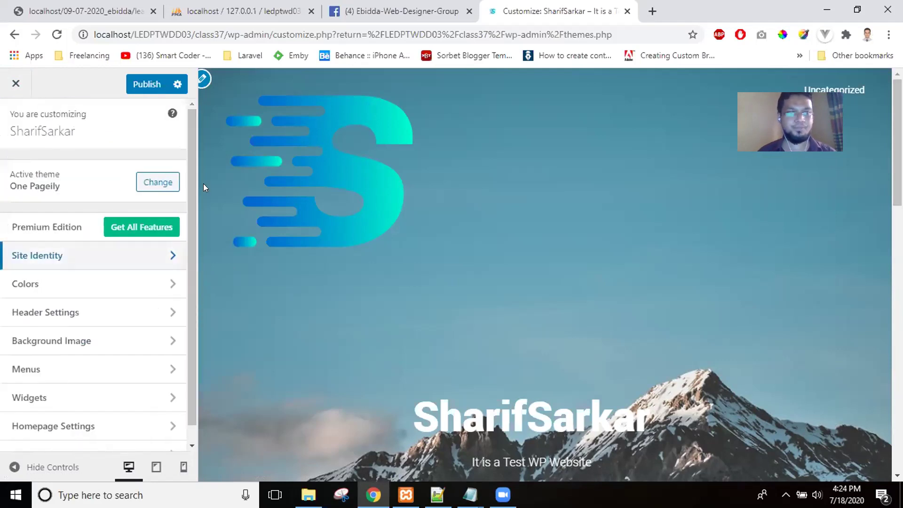
pyautogui.click(167, 287)
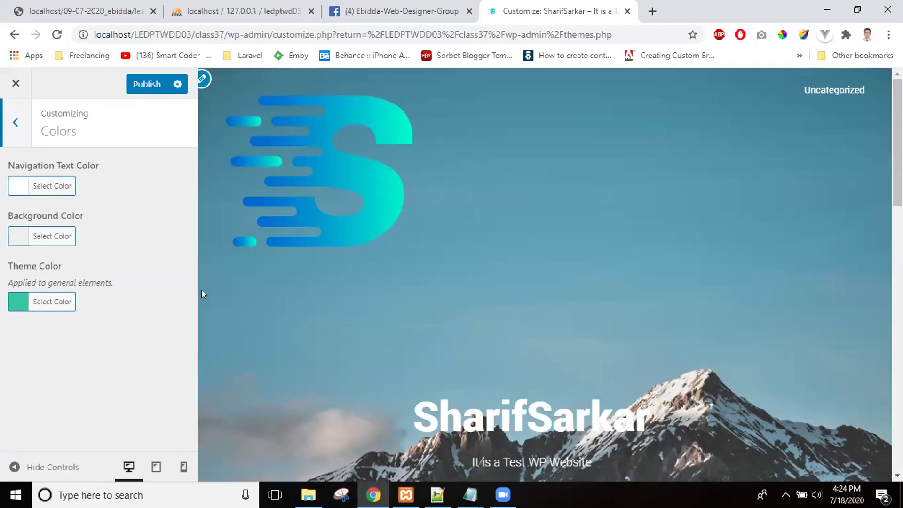
pyautogui.scroll(-10, 609, 274)
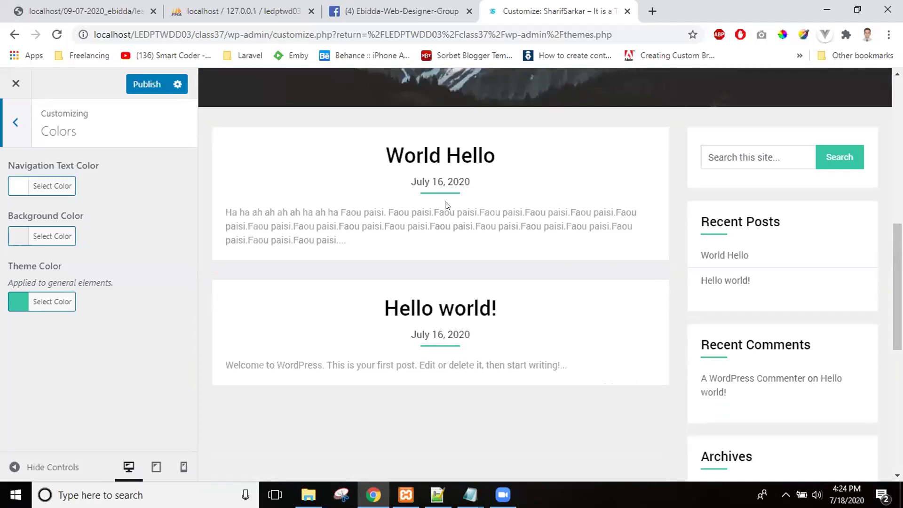
pyautogui.click(10, 306)
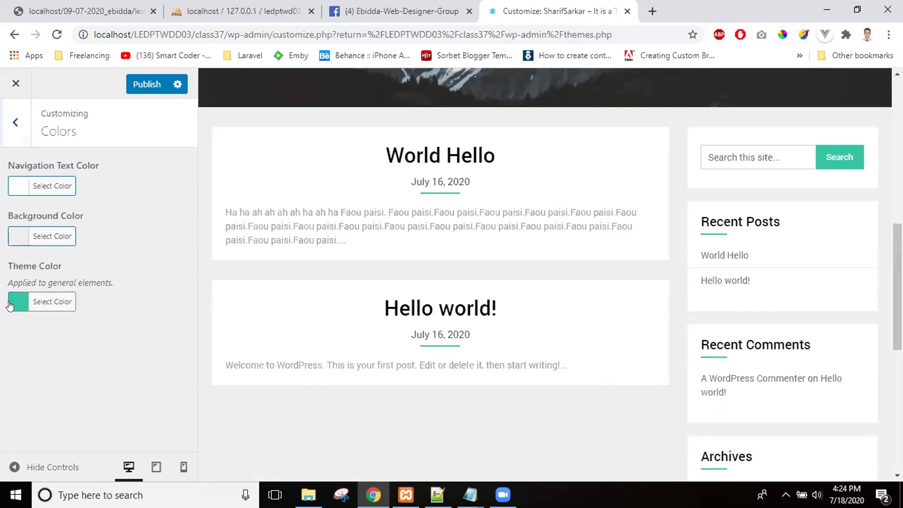
pyautogui.click(10, 306)
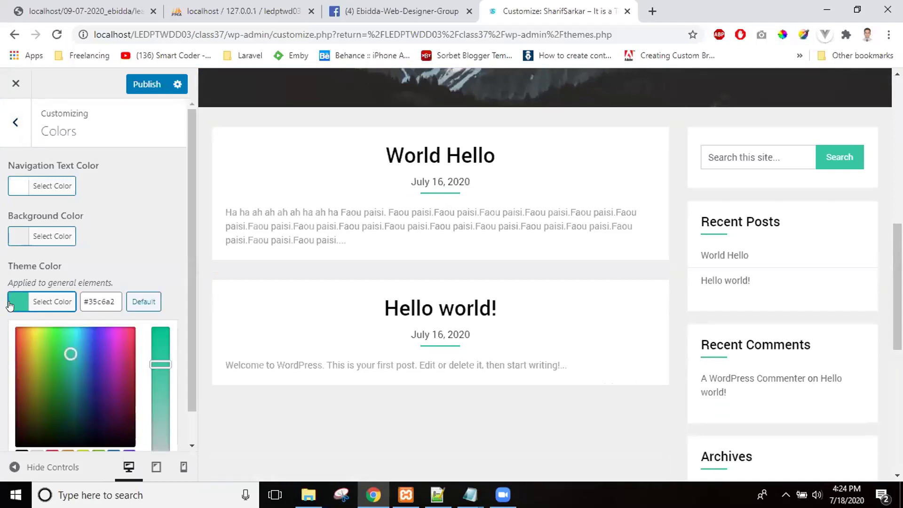
pyautogui.click(110, 333)
pyautogui.click(98, 338)
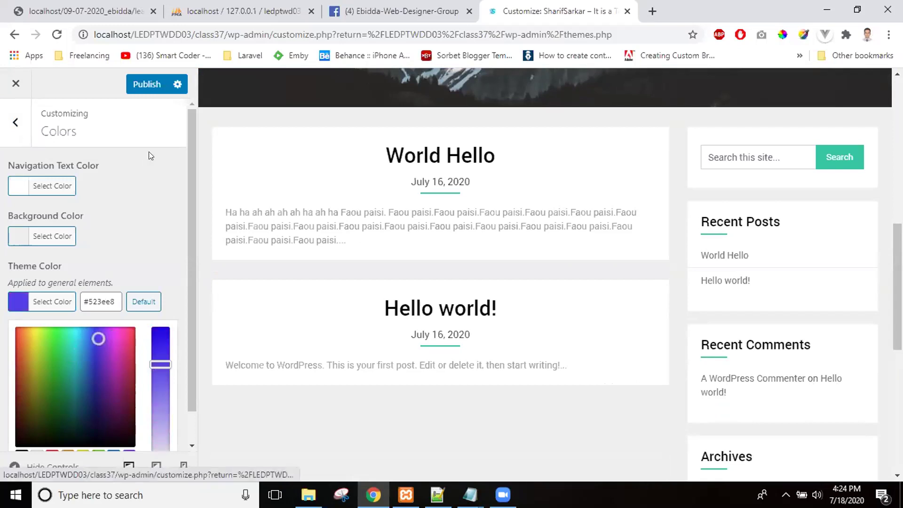
pyautogui.click(159, 87)
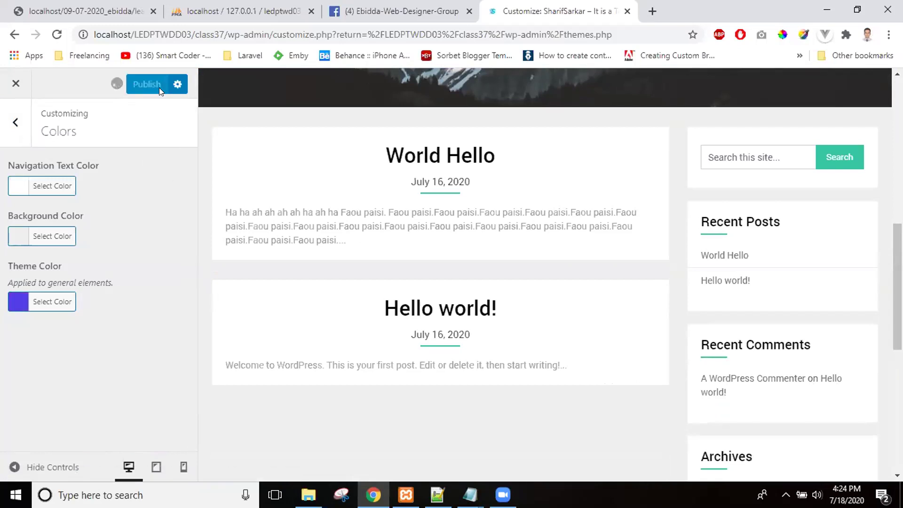
# Reload the Customizer and reopen the Colors section.
pyautogui.click(56, 34)
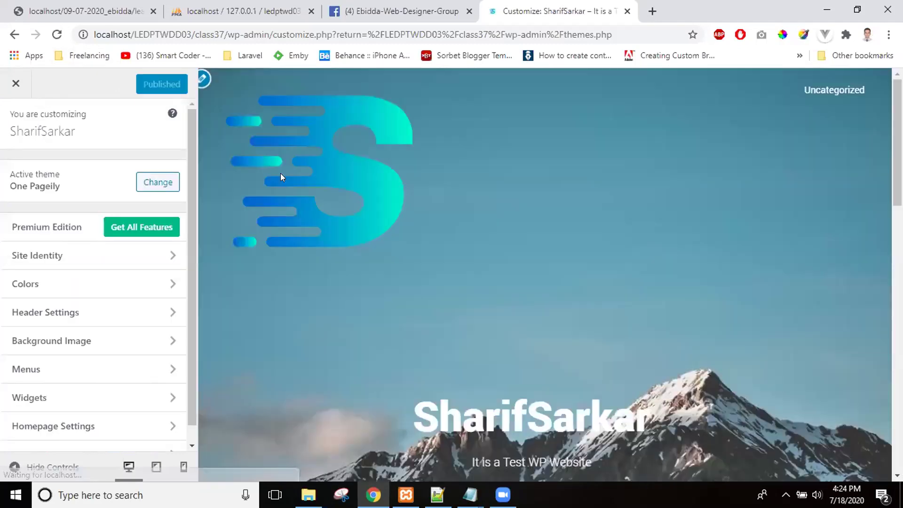
pyautogui.scroll(-5, 384, 153)
pyautogui.scroll(-3, 386, 285)
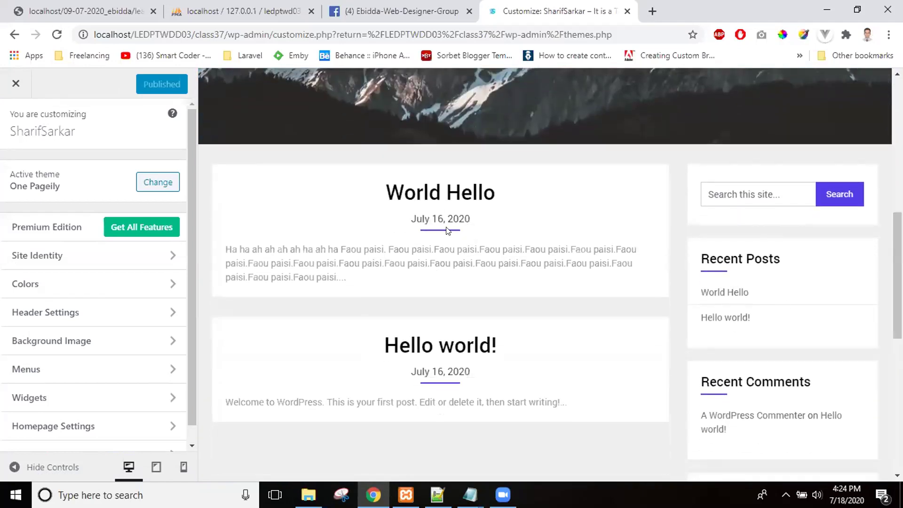
pyautogui.click(162, 288)
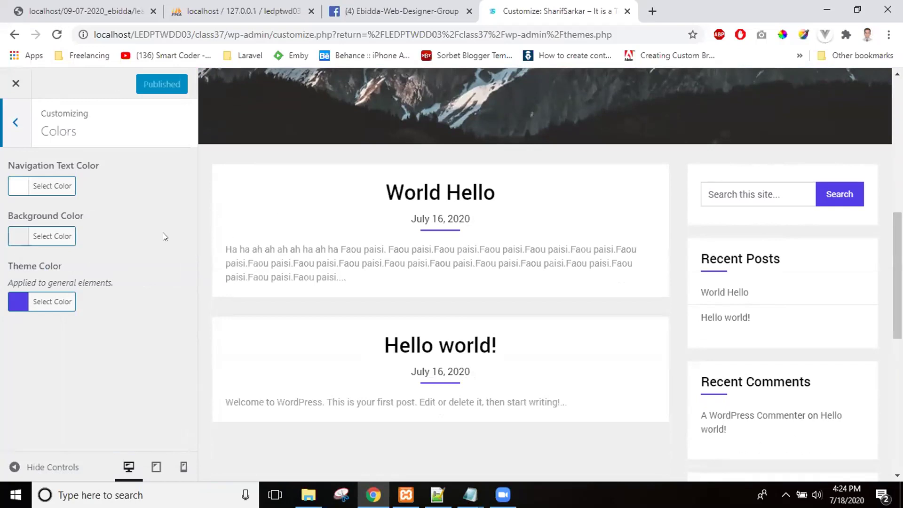
# Try yellow, green, blue and purple backgrounds, then settle on pale green #eaf4d7.
pyautogui.click(19, 241)
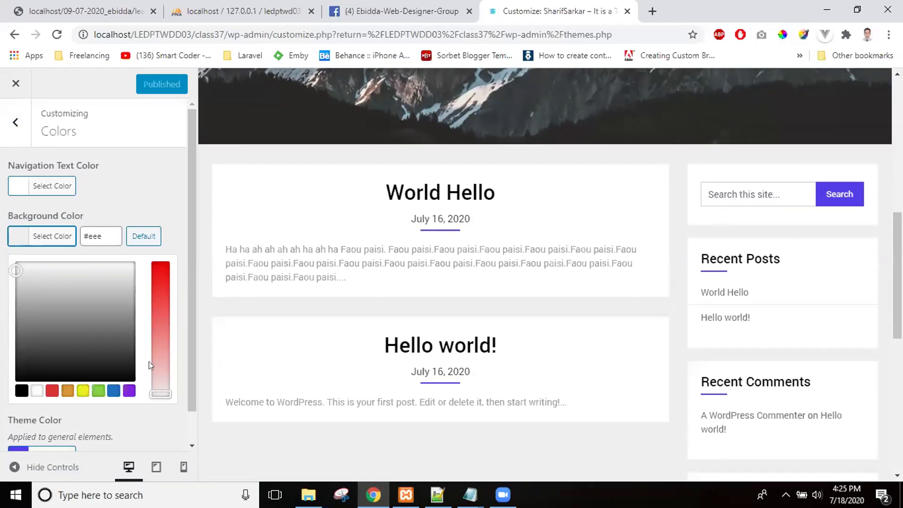
pyautogui.click(83, 390)
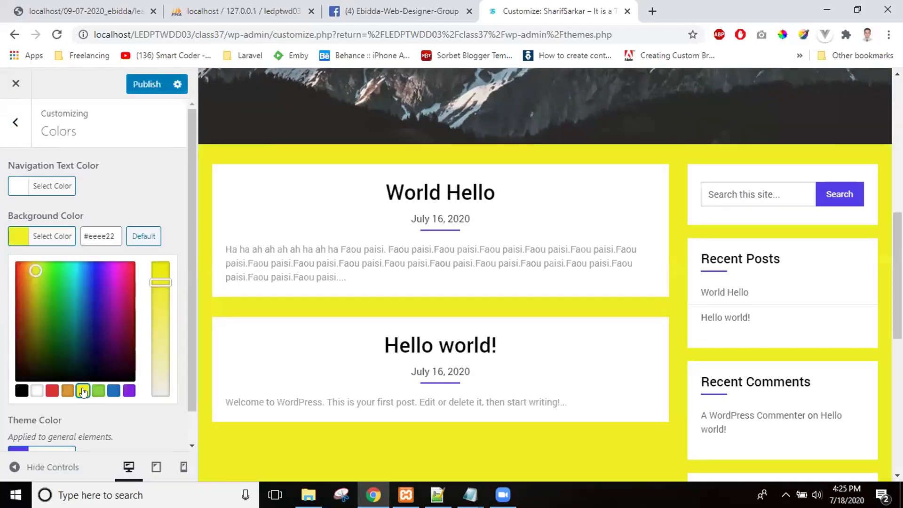
pyautogui.click(98, 391)
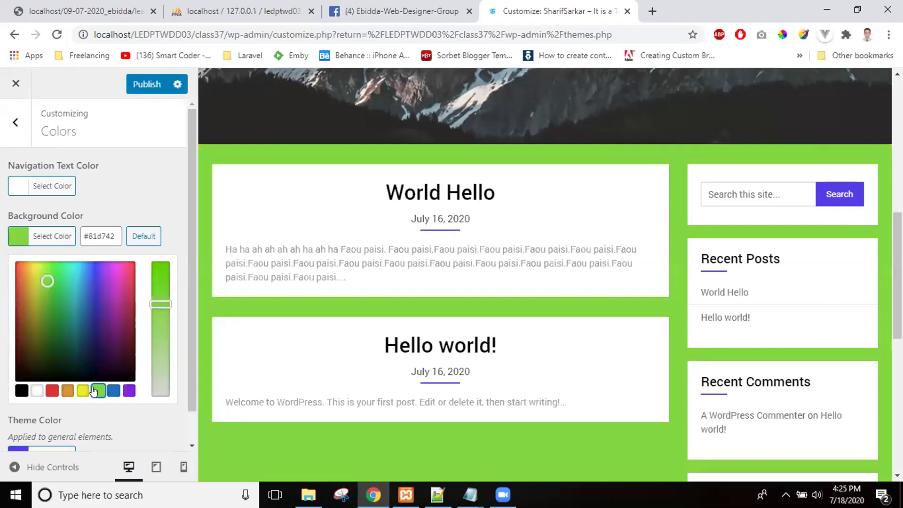
pyautogui.click(113, 391)
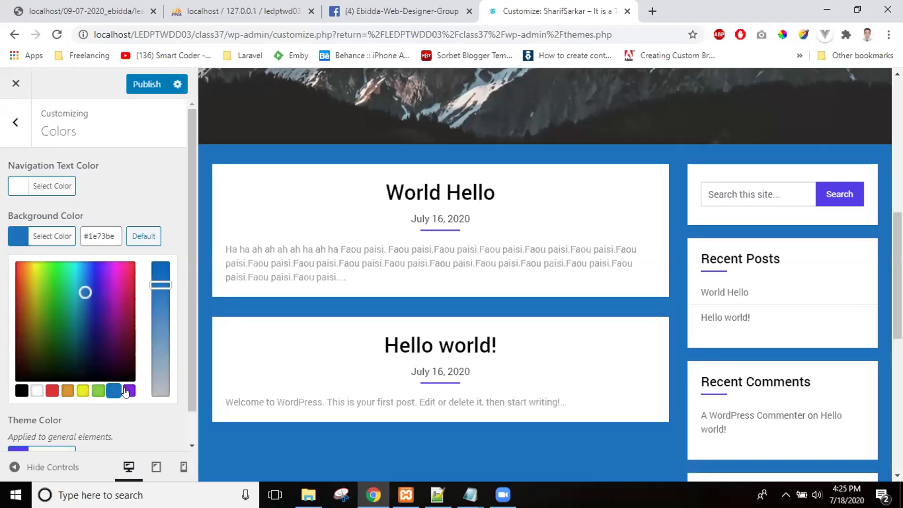
pyautogui.click(126, 391)
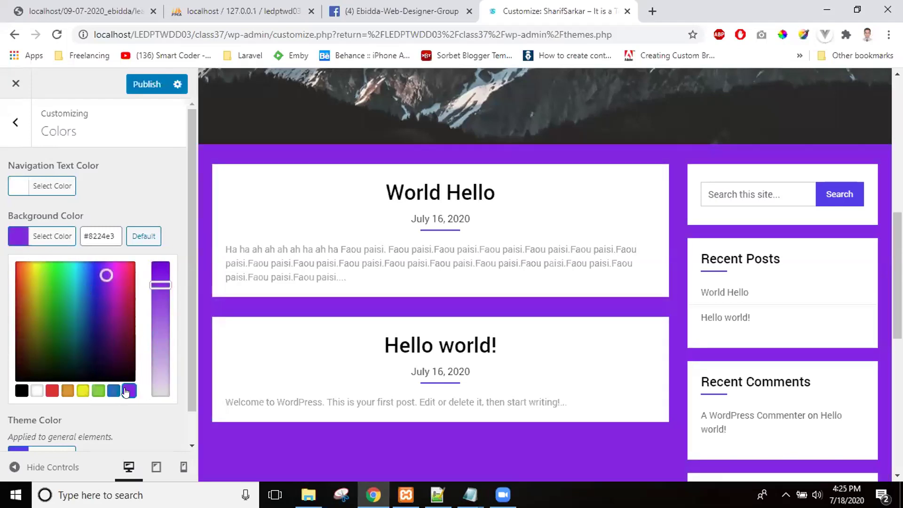
pyautogui.moveTo(100, 288); pyautogui.dragTo(64, 261)
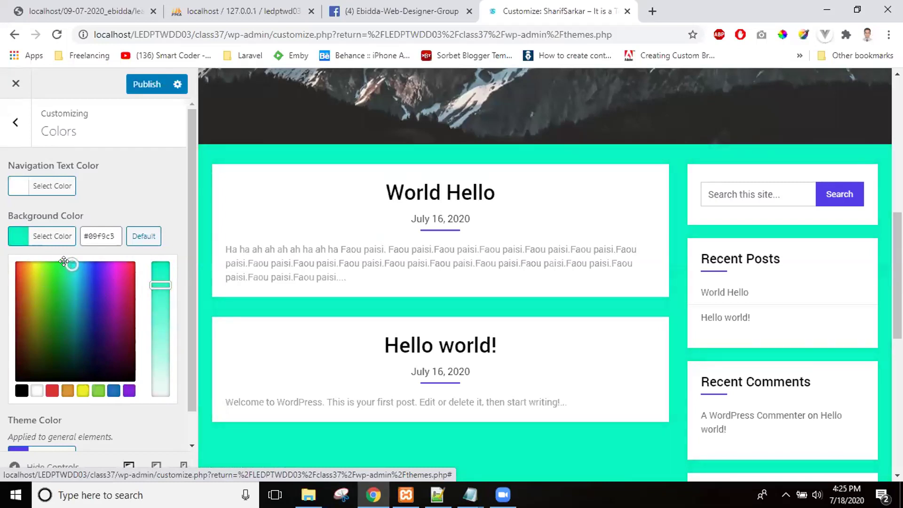
pyautogui.moveTo(164, 303); pyautogui.dragTo(162, 370)
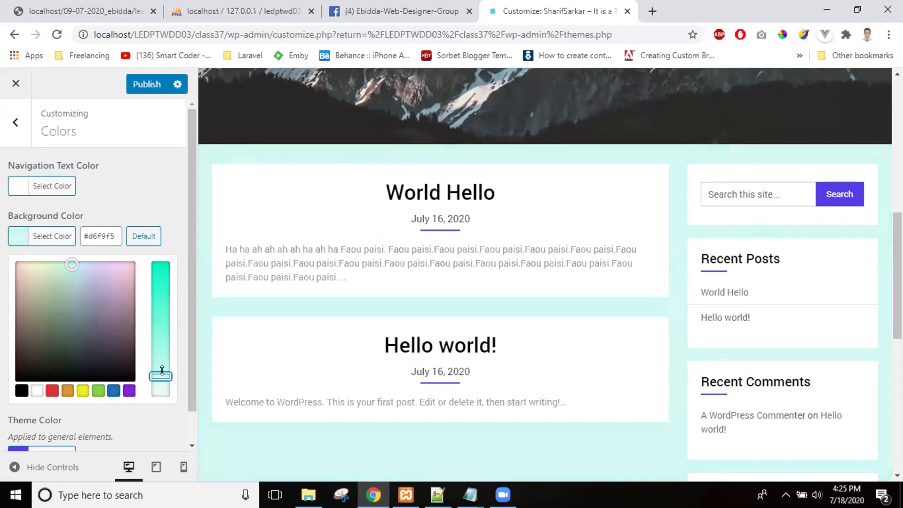
pyautogui.click(41, 269)
pyautogui.moveTo(40, 265); pyautogui.dragTo(39, 262)
pyautogui.moveTo(160, 369); pyautogui.dragTo(160, 371)
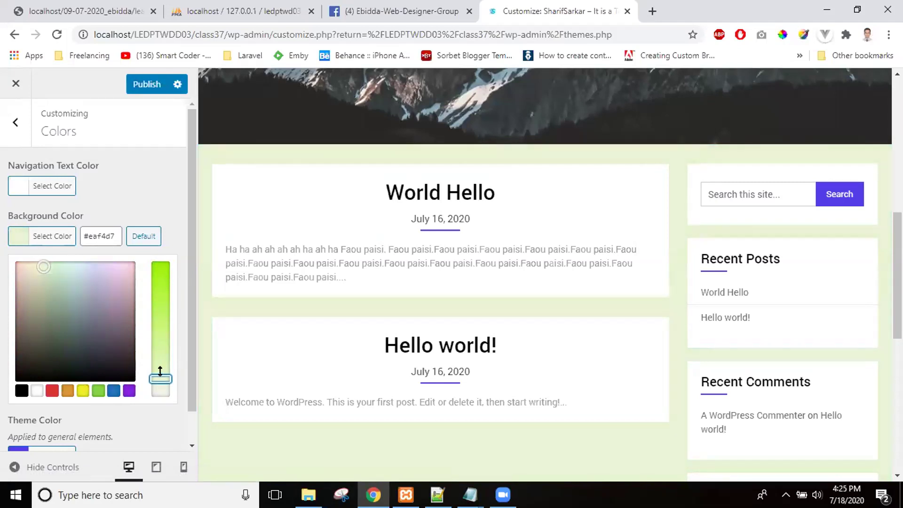
pyautogui.click(152, 191)
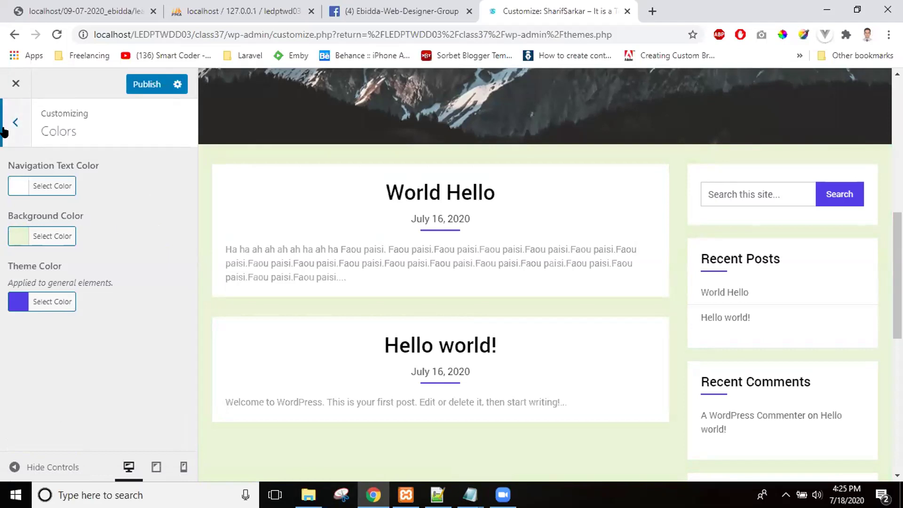
# Publish the background colour change and go to Header Settings.
pyautogui.click(133, 87)
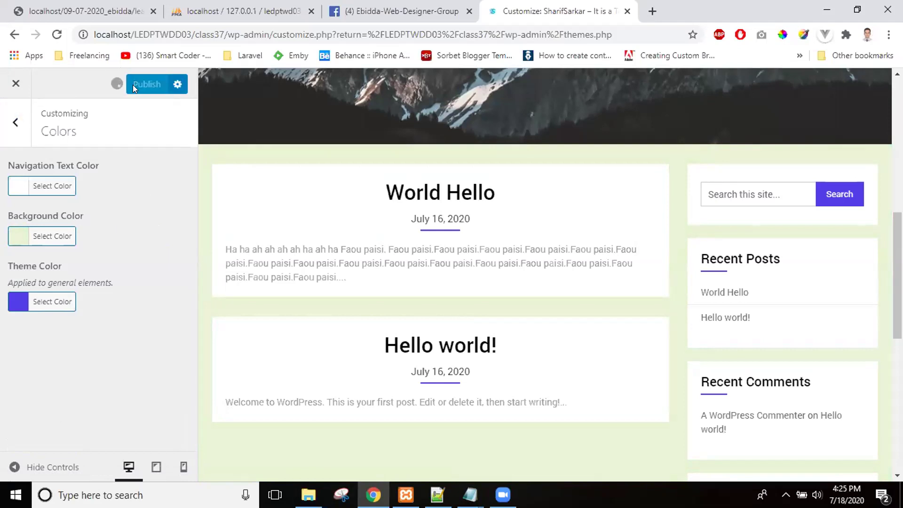
pyautogui.click(15, 130)
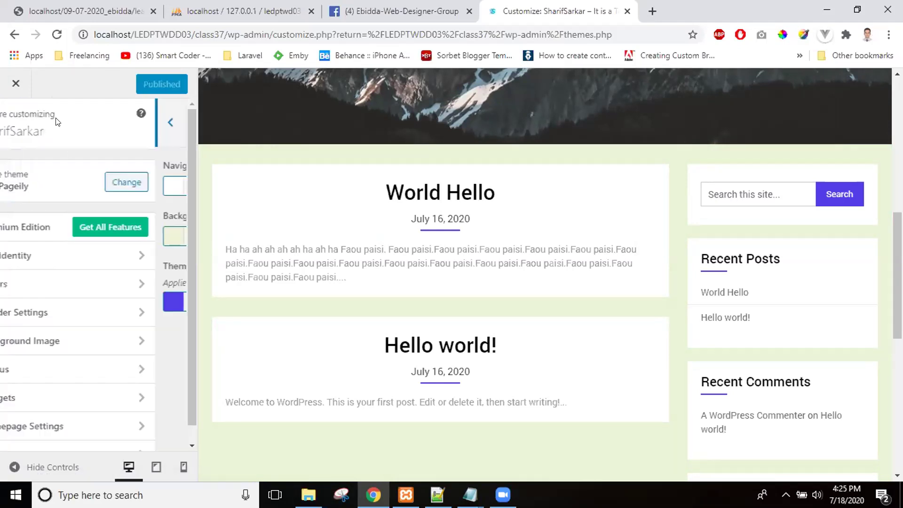
pyautogui.click(116, 313)
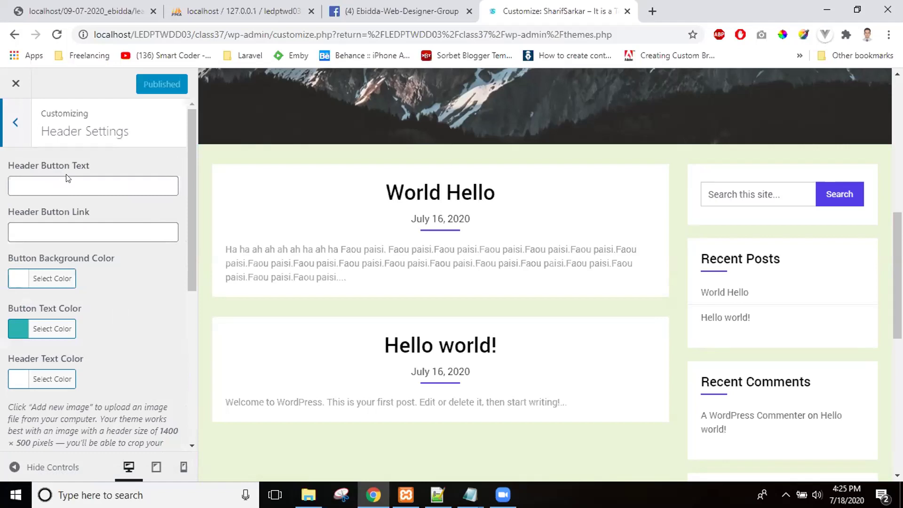
# Change the header button text from Hello to 'Hire me'.
pyautogui.click(85, 190)
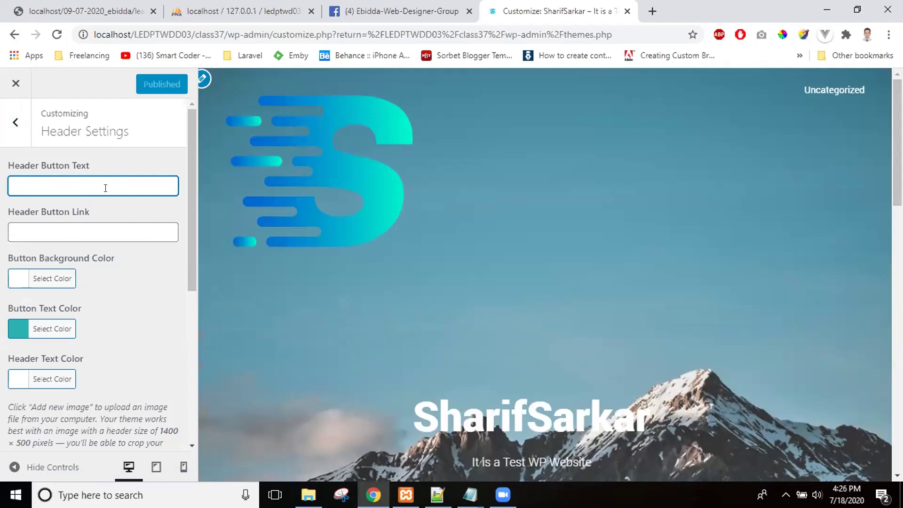
pyautogui.write('Hello')
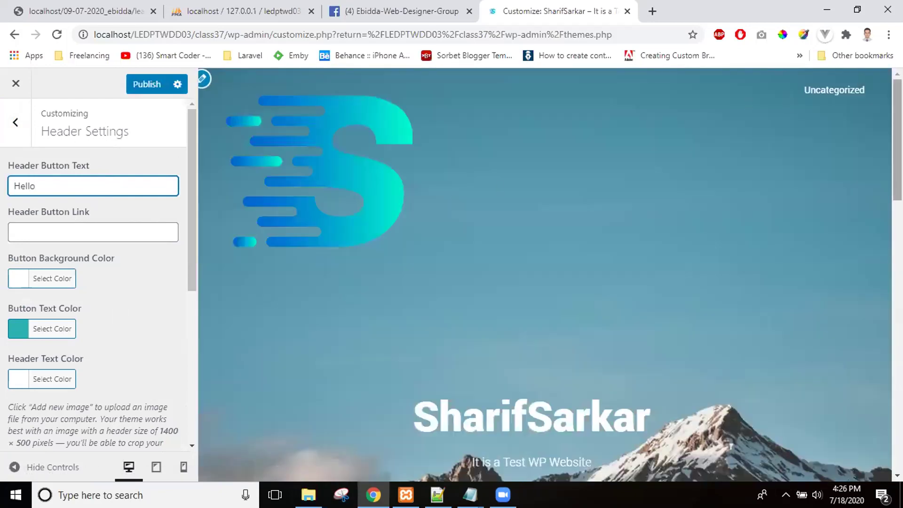
pyautogui.scroll(-4, 545, 275)
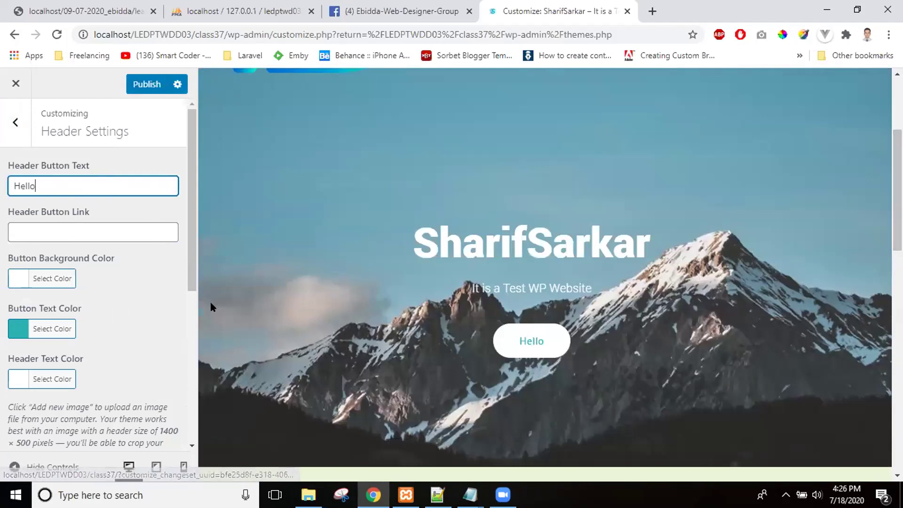
pyautogui.moveTo(53, 188); pyautogui.dragTo(2, 198)
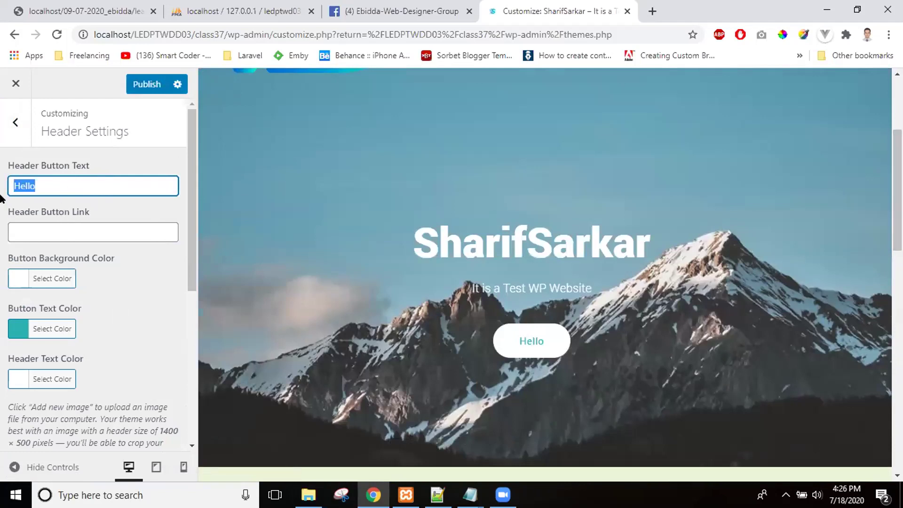
pyautogui.write('Hire me')
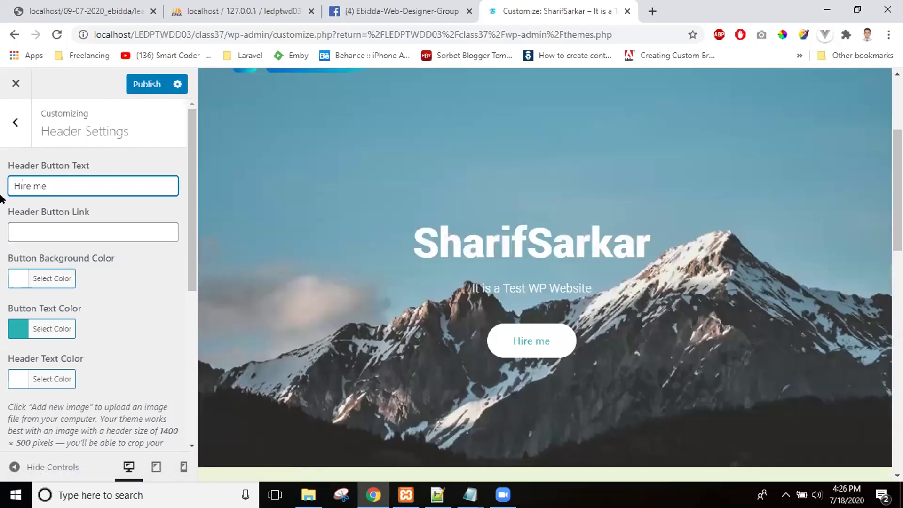
pyautogui.click(53, 231)
pyautogui.write('e')
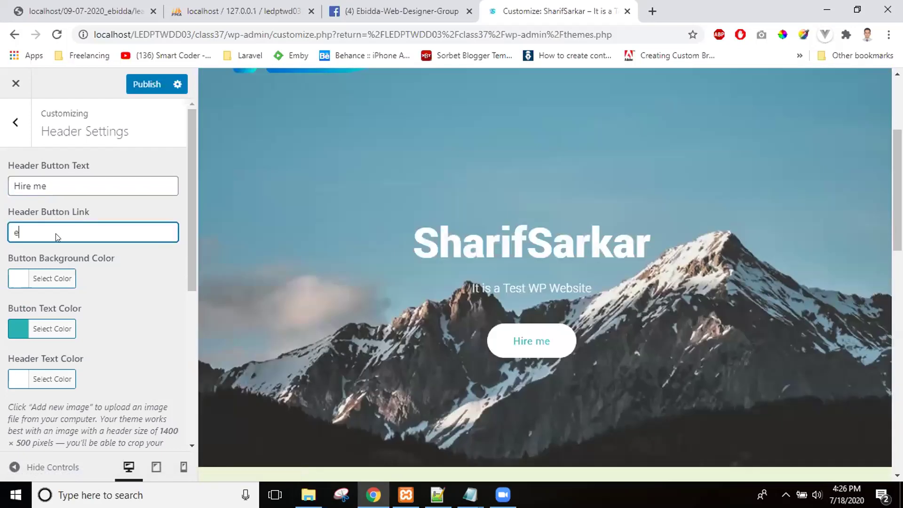
pyautogui.press('BackSpace')
pyautogui.write('www.ebidda.co')
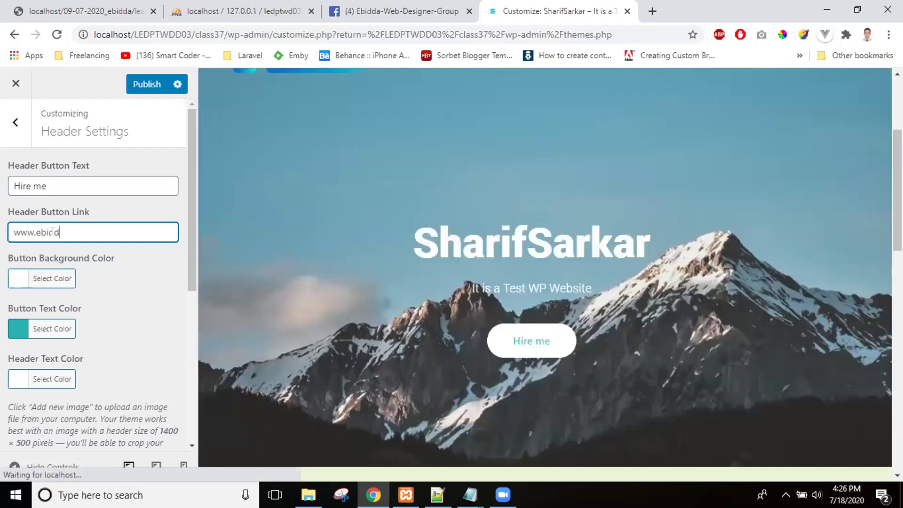
pyautogui.write('m')
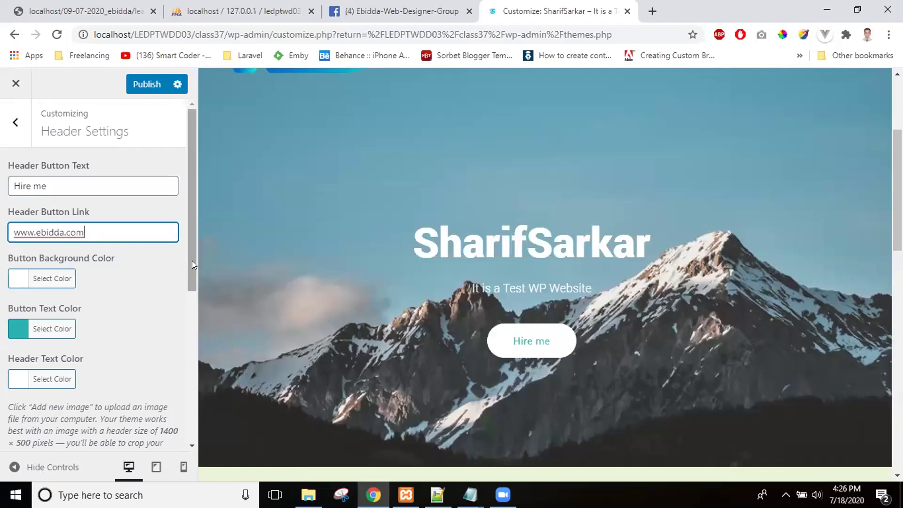
pyautogui.moveTo(192, 261); pyautogui.dragTo(193, 300)
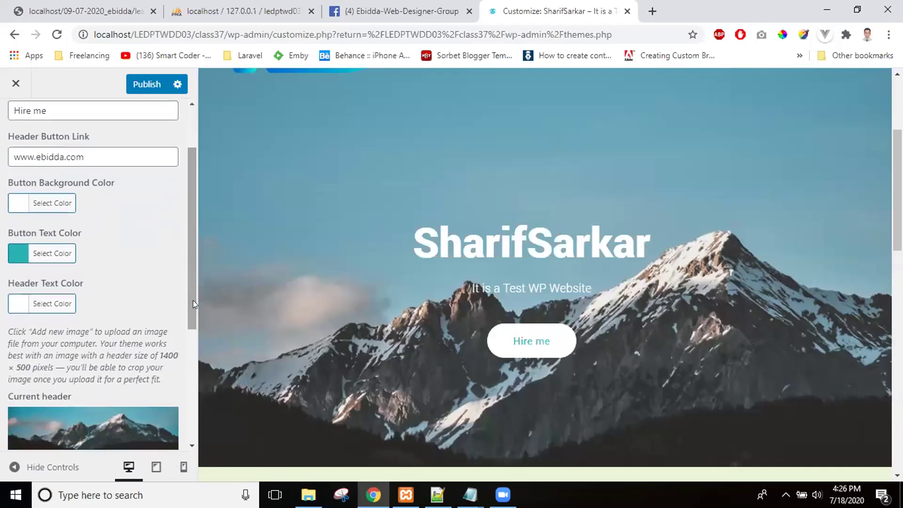
# Set the Hire me button background colour to bright cyan.
pyautogui.click(16, 208)
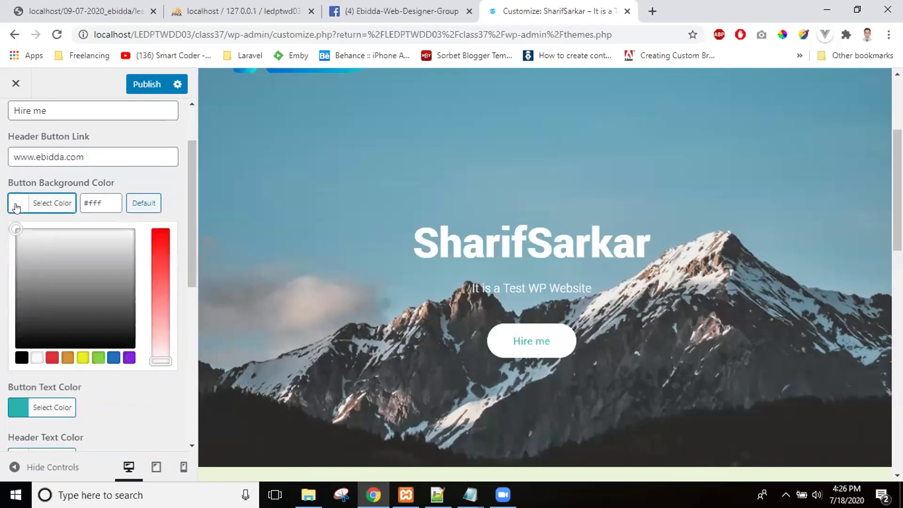
pyautogui.click(53, 358)
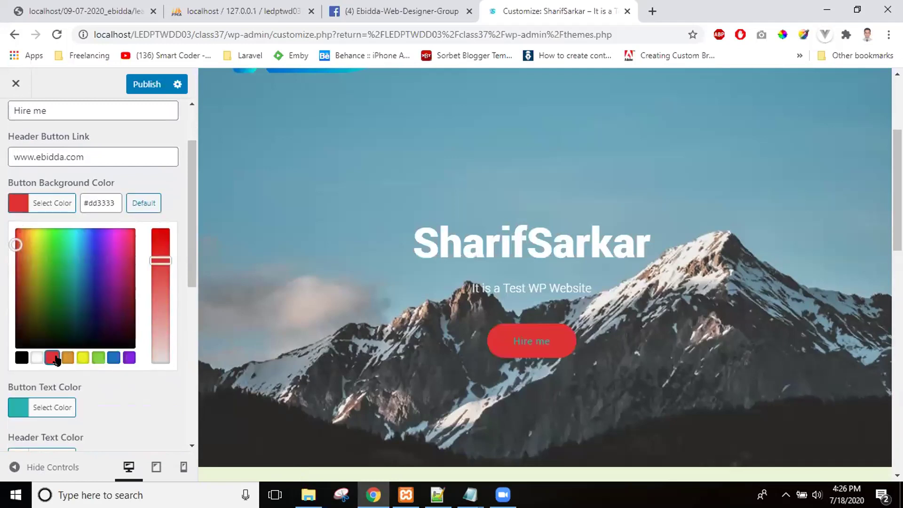
pyautogui.moveTo(63, 291); pyautogui.dragTo(72, 231)
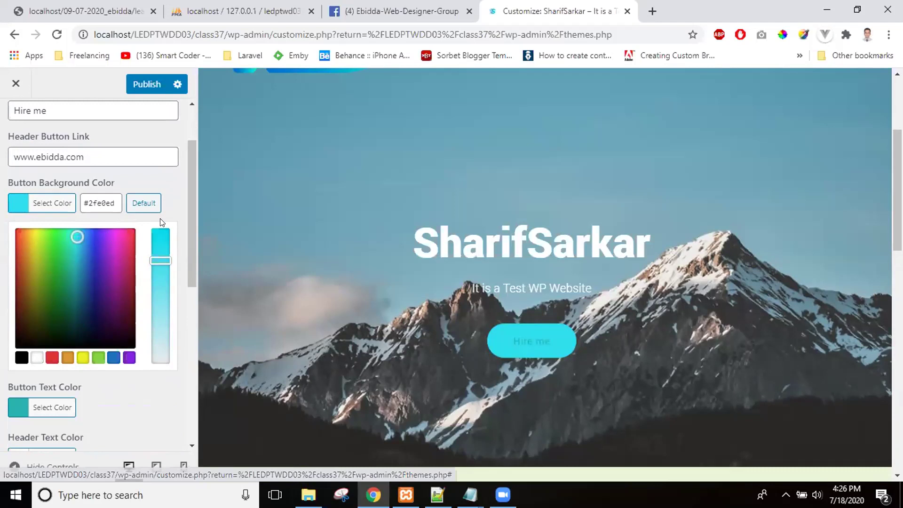
pyautogui.click(175, 206)
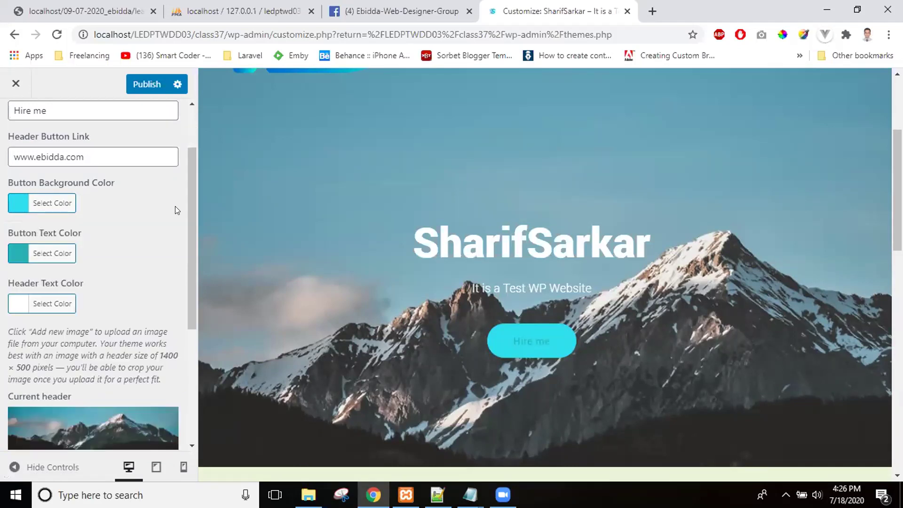
# Try white, red, cyan and blues for the button text, settling on dark blue #212791.
pyautogui.click(18, 254)
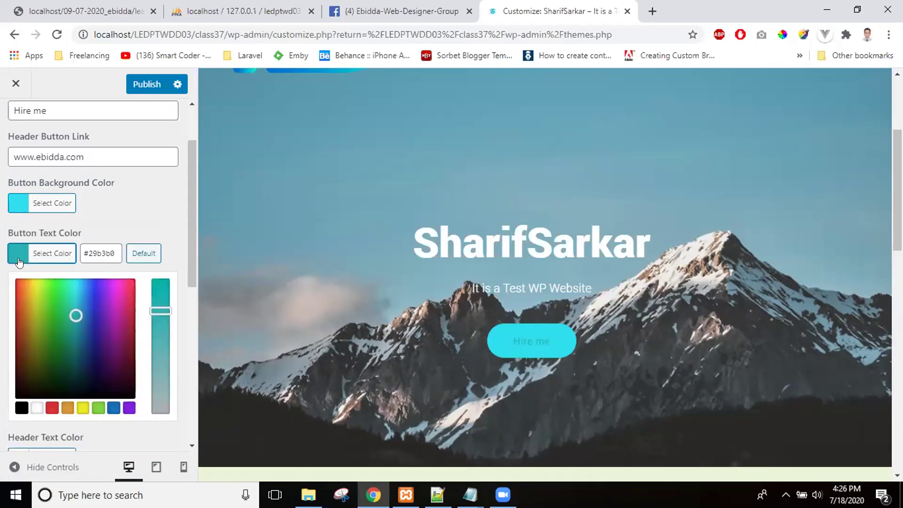
pyautogui.click(37, 408)
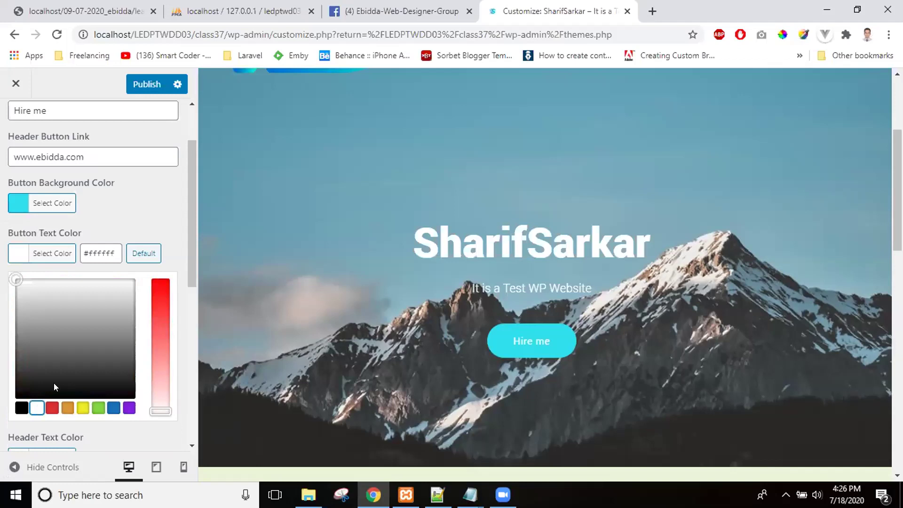
pyautogui.click(51, 408)
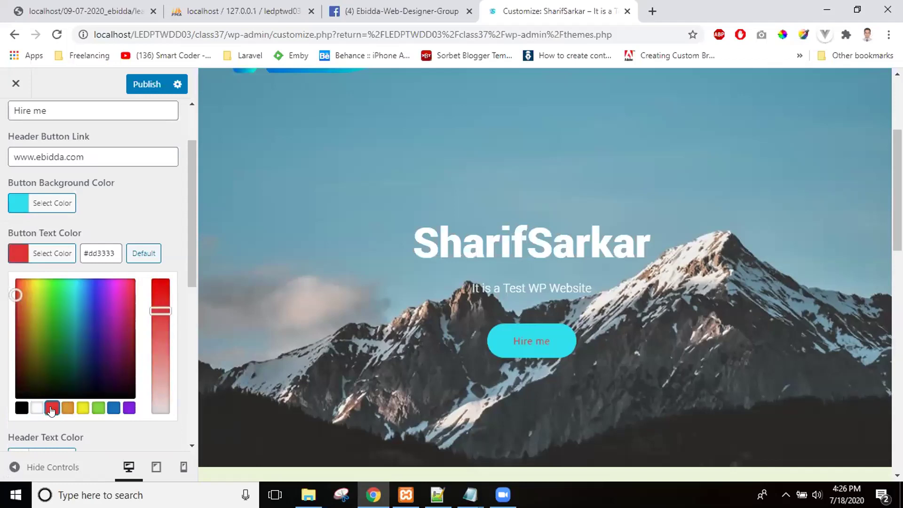
pyautogui.click(77, 287)
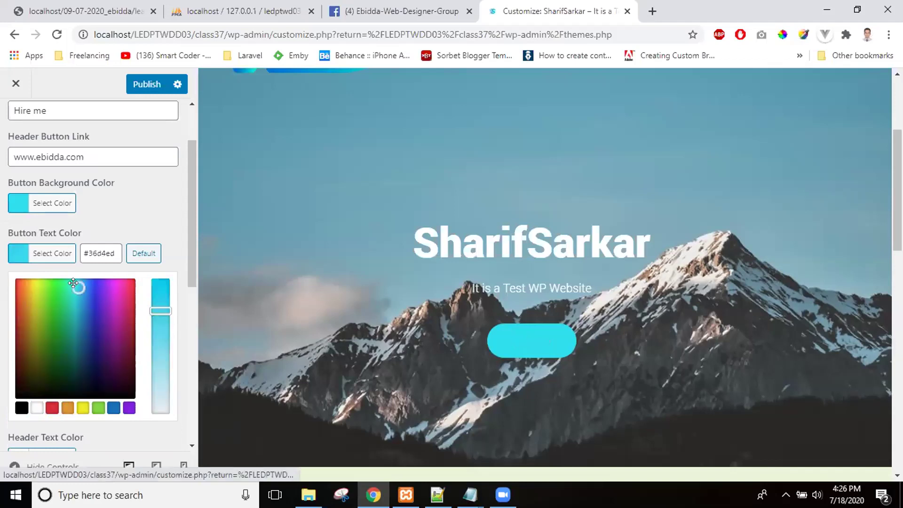
pyautogui.click(91, 288)
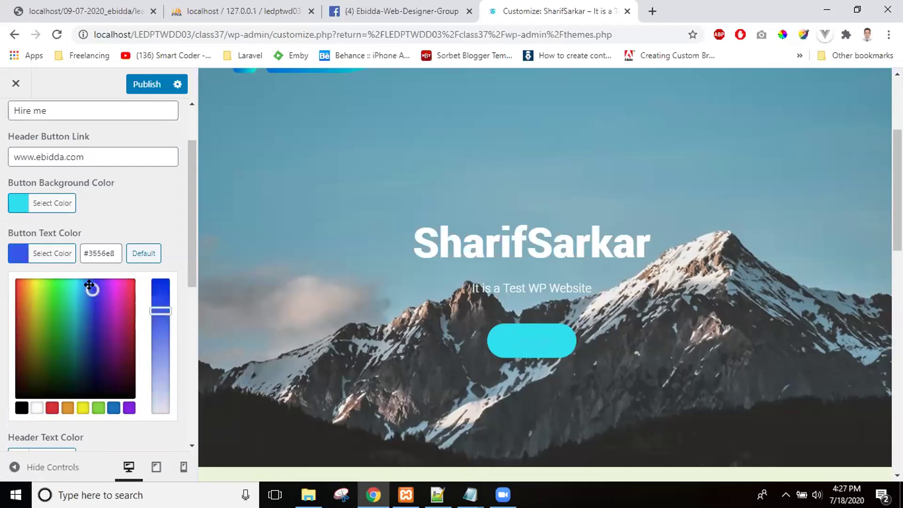
pyautogui.click(93, 308)
pyautogui.click(91, 335)
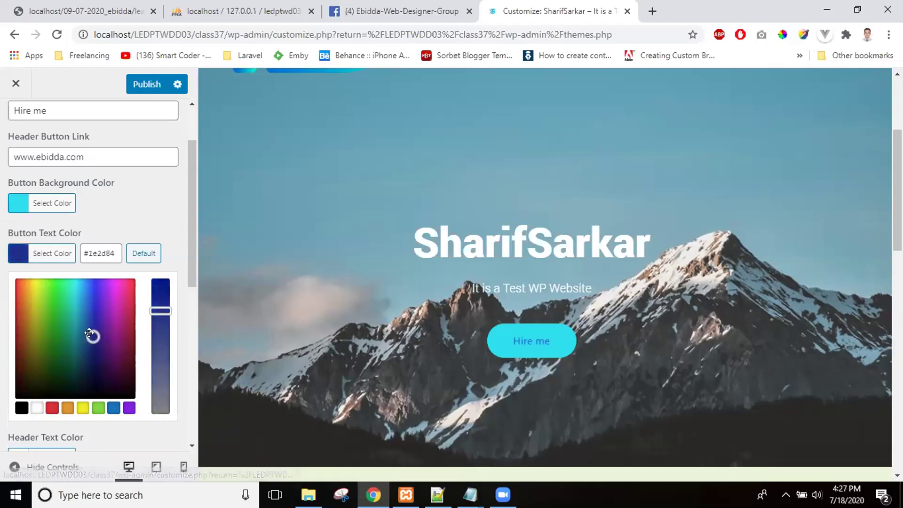
pyautogui.click(95, 361)
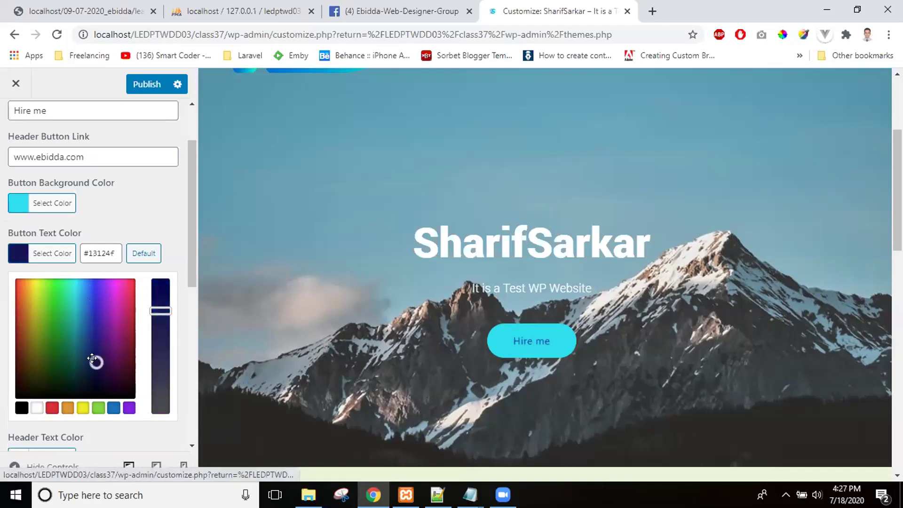
pyautogui.click(91, 327)
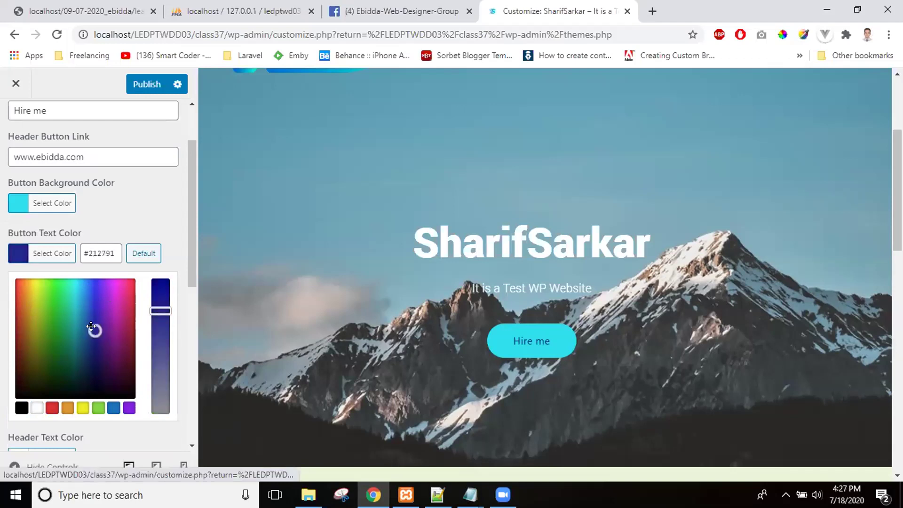
pyautogui.click(169, 216)
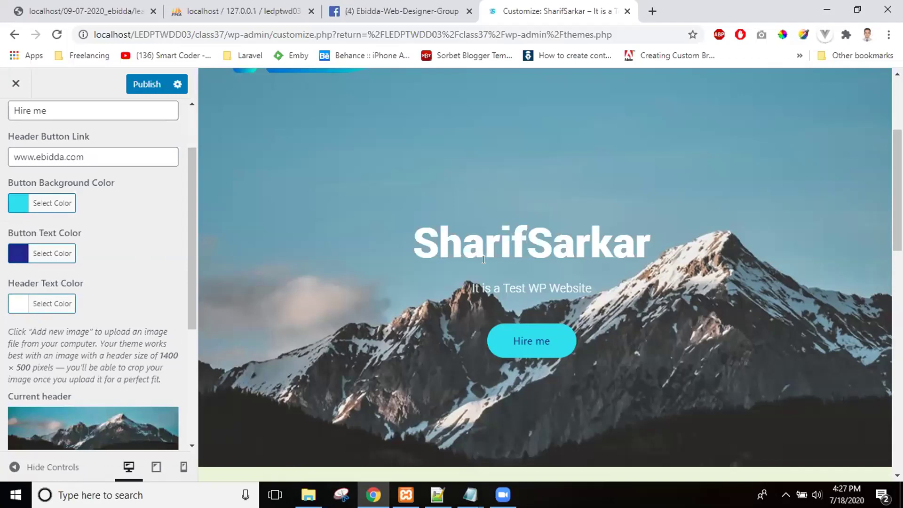
# Set Header Text Color to slightly grey #f2f2f2.
pyautogui.click(20, 308)
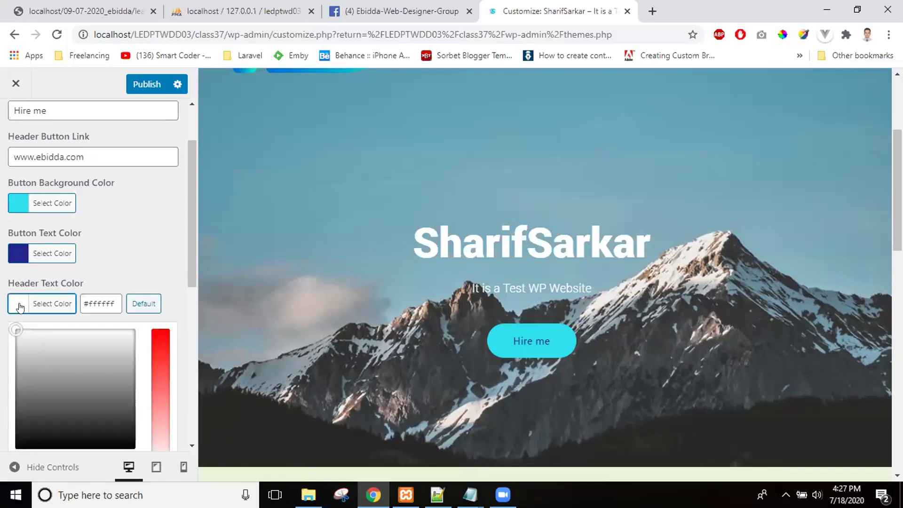
pyautogui.moveTo(69, 354); pyautogui.dragTo(52, 329)
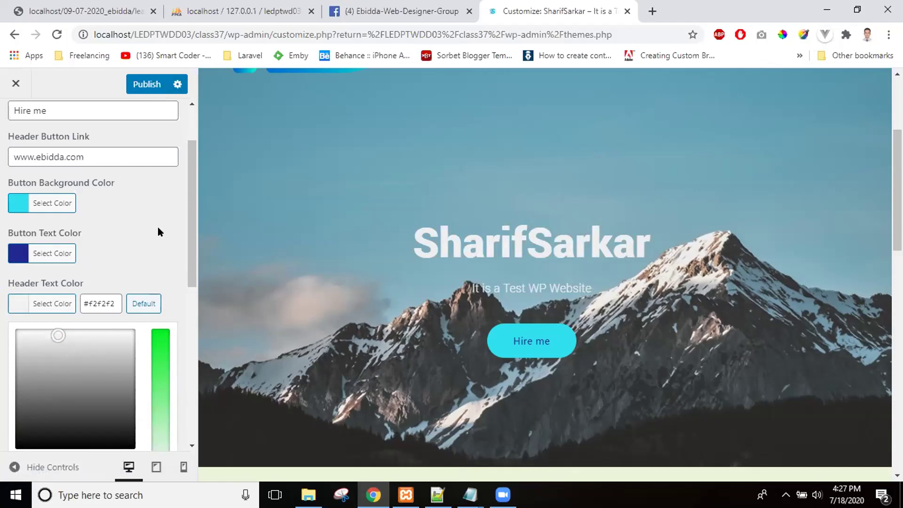
pyautogui.click(143, 243)
pyautogui.moveTo(192, 216); pyautogui.dragTo(194, 330)
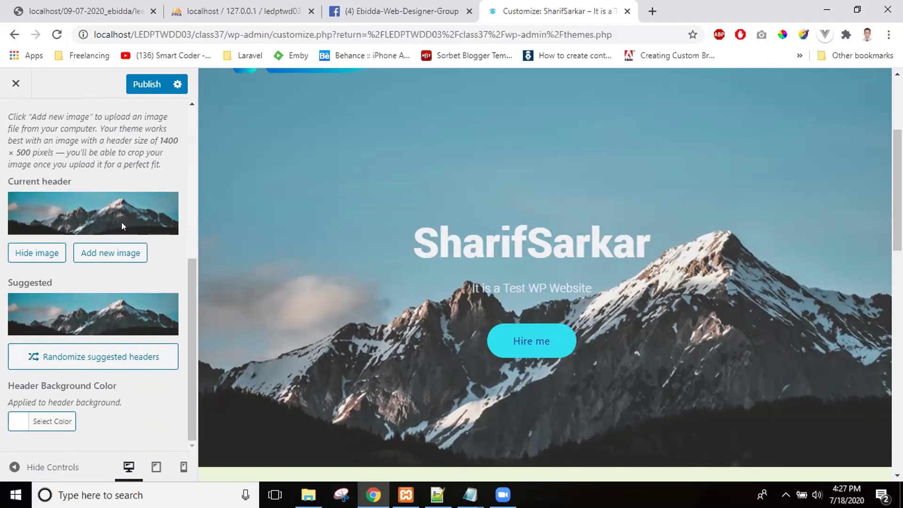
# Add backgrounds.jpg as a new header image, cropped to cover the whole picture.
pyautogui.click(100, 260)
pyautogui.click(352, 226)
pyautogui.click(843, 441)
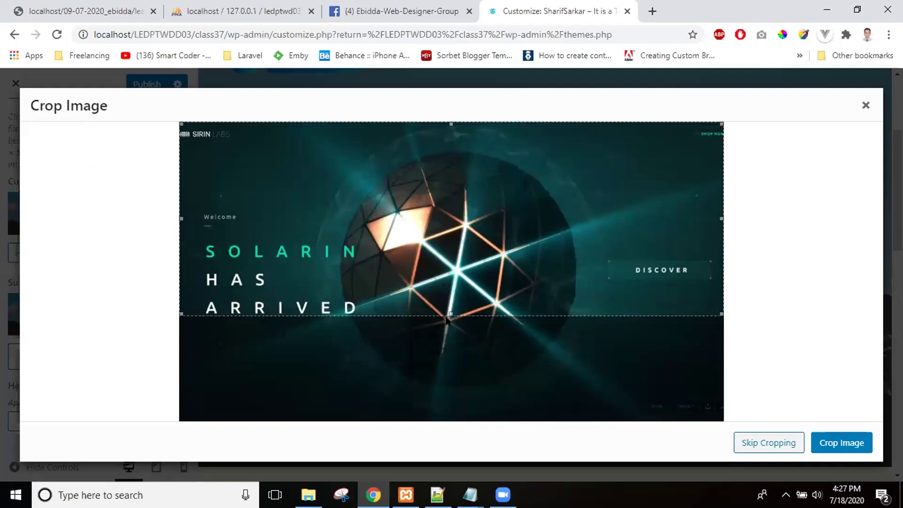
pyautogui.moveTo(449, 313); pyautogui.dragTo(456, 419)
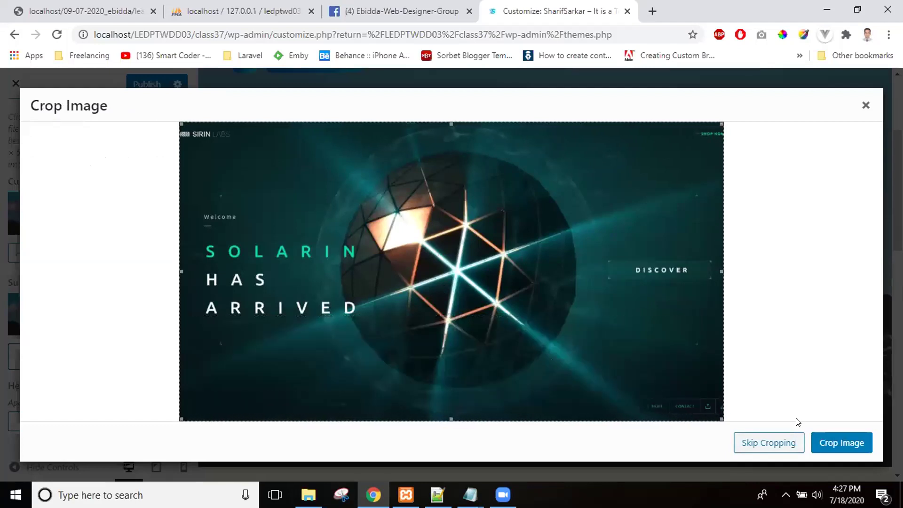
pyautogui.click(828, 439)
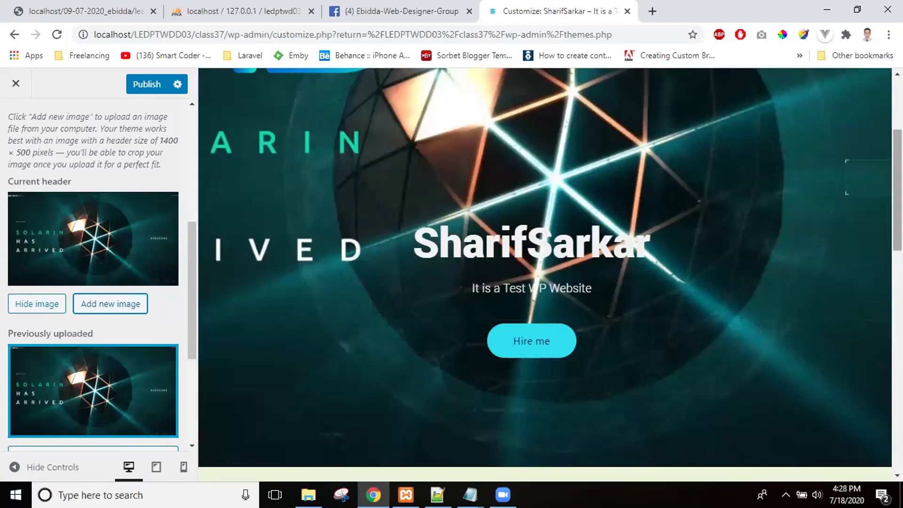
pyautogui.scroll(4, 545, 275)
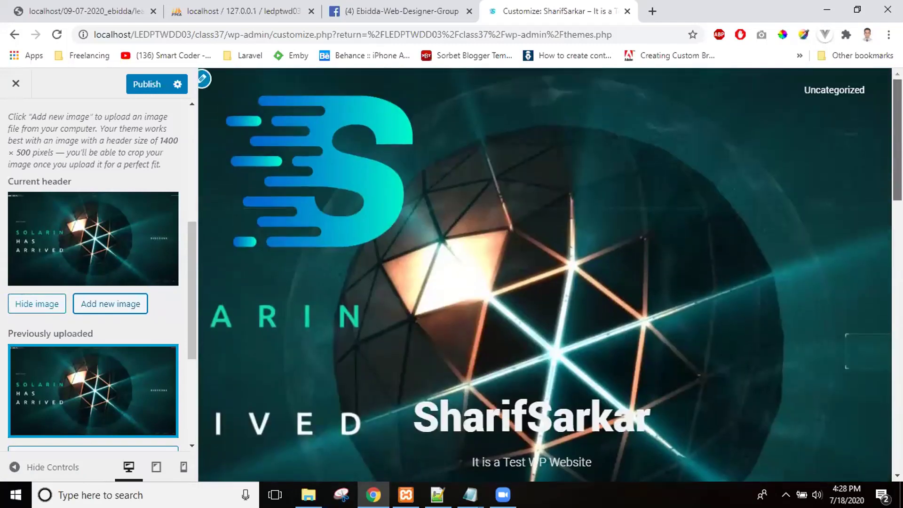
pyautogui.scroll(-4, 545, 275)
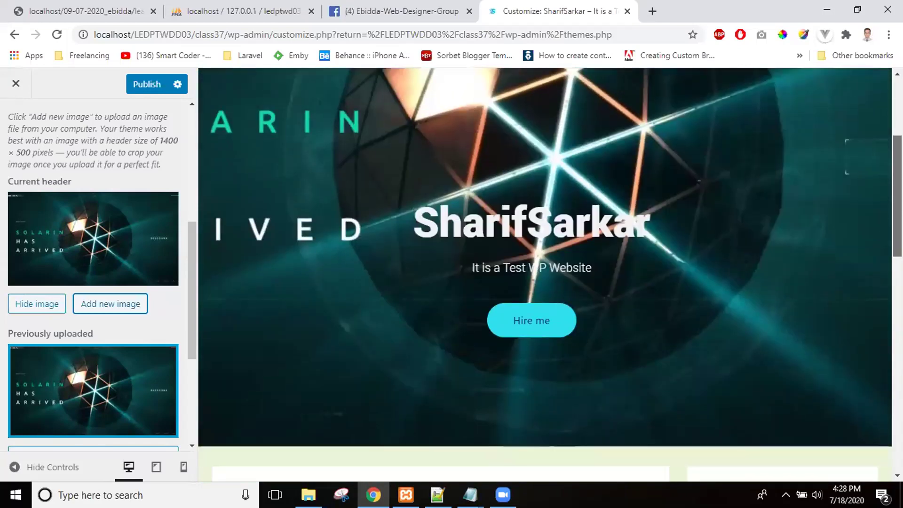
pyautogui.scroll(-1, 367, 221)
pyautogui.scroll(5, 367, 222)
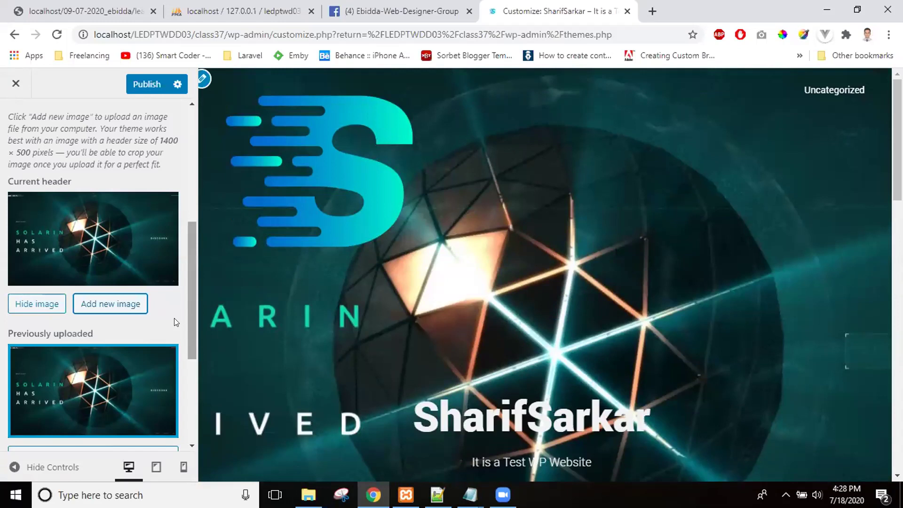
pyautogui.click(28, 305)
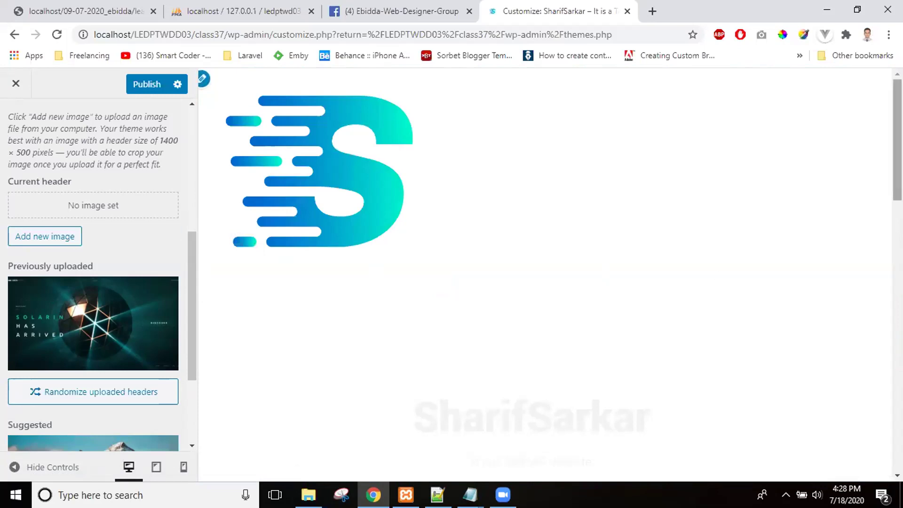
pyautogui.scroll(-8, 546, 273)
pyautogui.scroll(10, 798, 141)
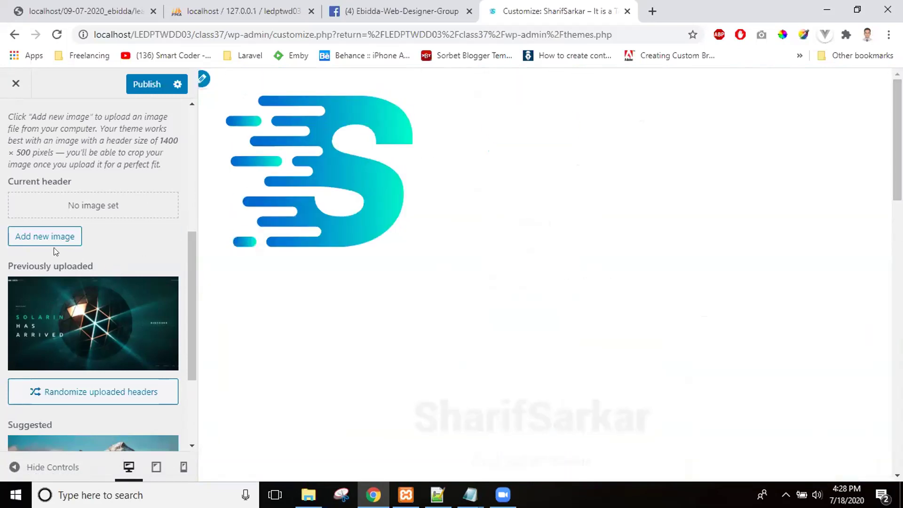
pyautogui.scroll(-2, 187, 259)
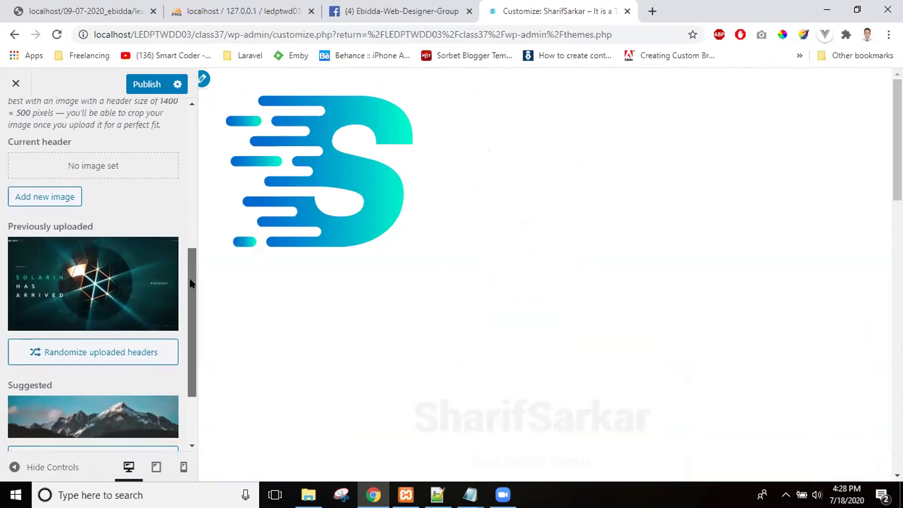
pyautogui.scroll(3, 187, 265)
pyautogui.moveTo(187, 248); pyautogui.dragTo(186, 203)
# Add the pink flower photo download.jpg as the header, cropped to its full height.
pyautogui.scroll(-2, 186, 203)
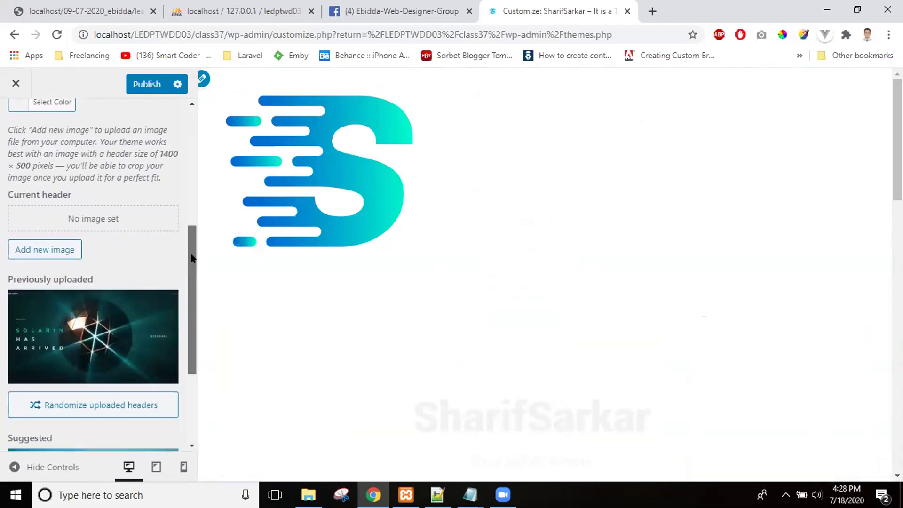
pyautogui.click(60, 249)
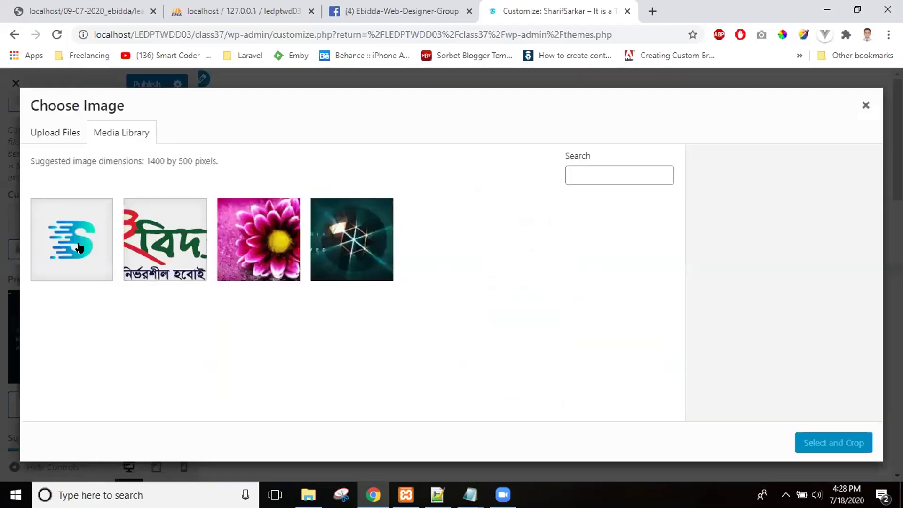
pyautogui.click(58, 132)
pyautogui.click(133, 133)
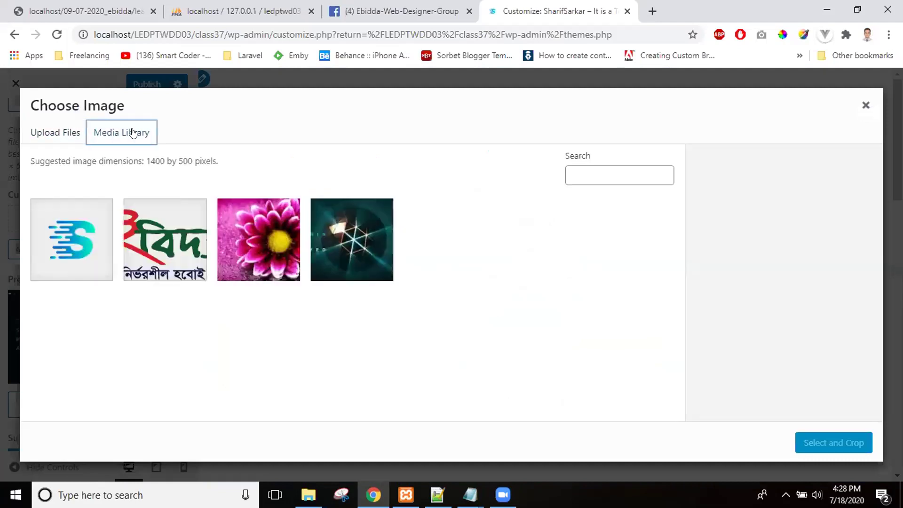
pyautogui.click(260, 240)
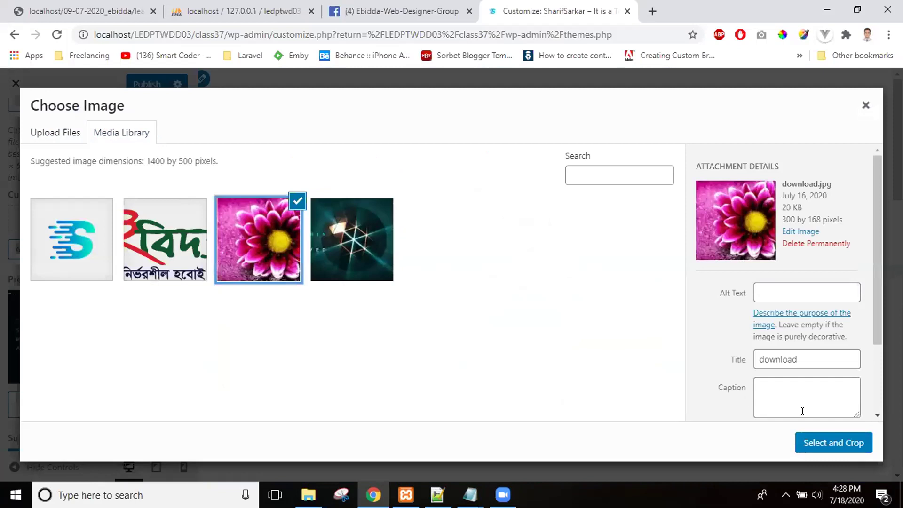
pyautogui.click(813, 441)
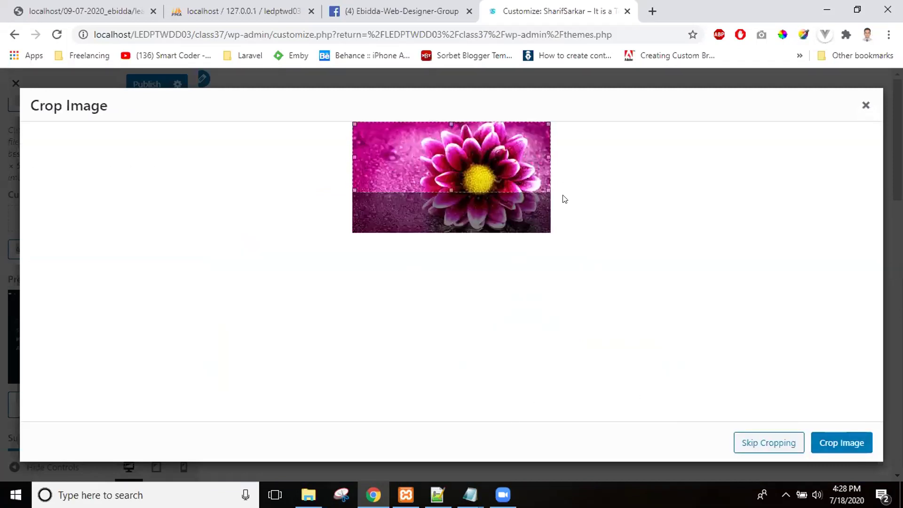
pyautogui.moveTo(451, 190); pyautogui.dragTo(456, 242)
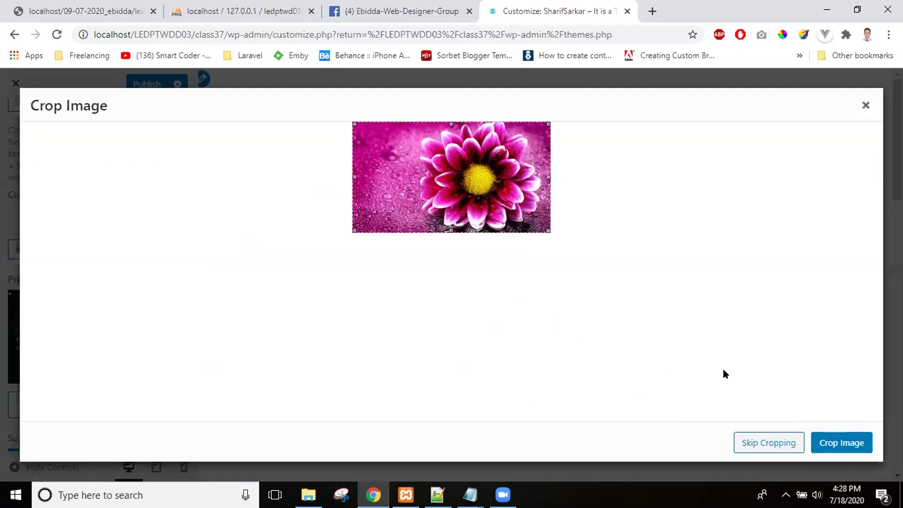
pyautogui.click(845, 444)
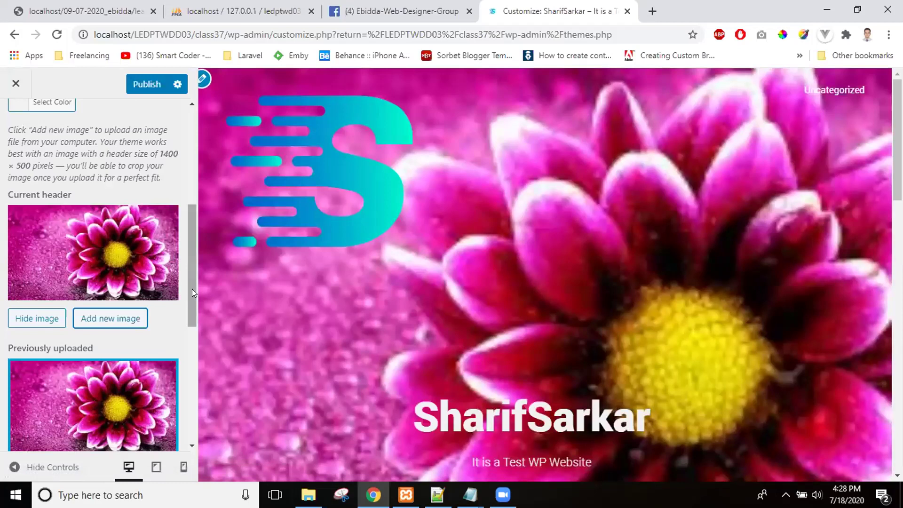
pyautogui.moveTo(192, 289); pyautogui.dragTo(194, 385)
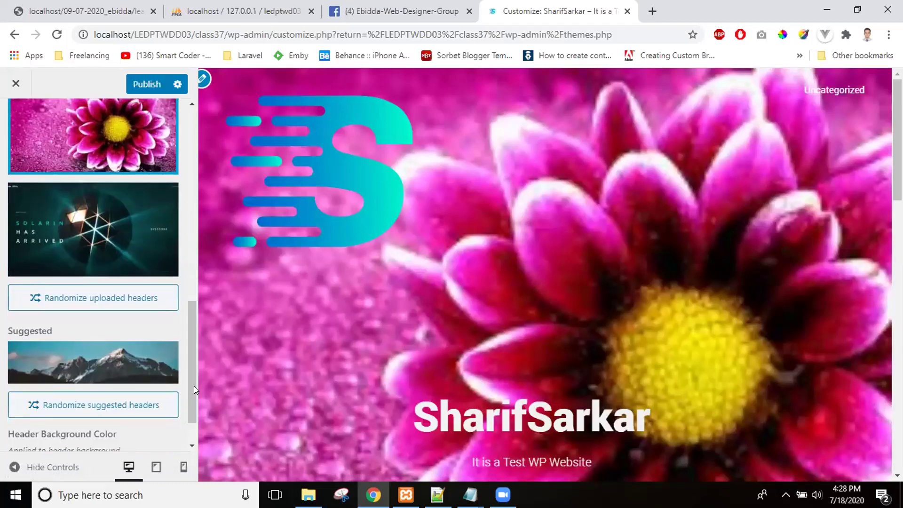
# Set the suggested snowy mountain image as the site header.
pyautogui.click(124, 368)
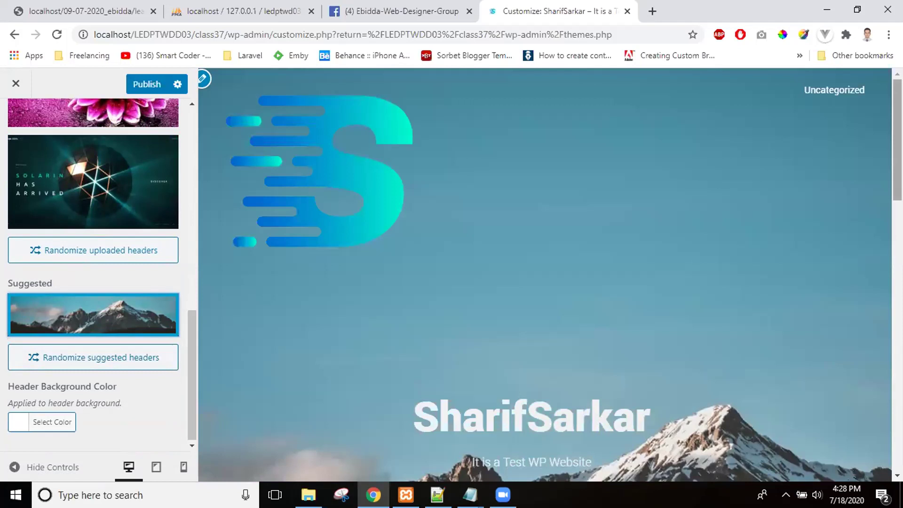
pyautogui.scroll(-5, 545, 275)
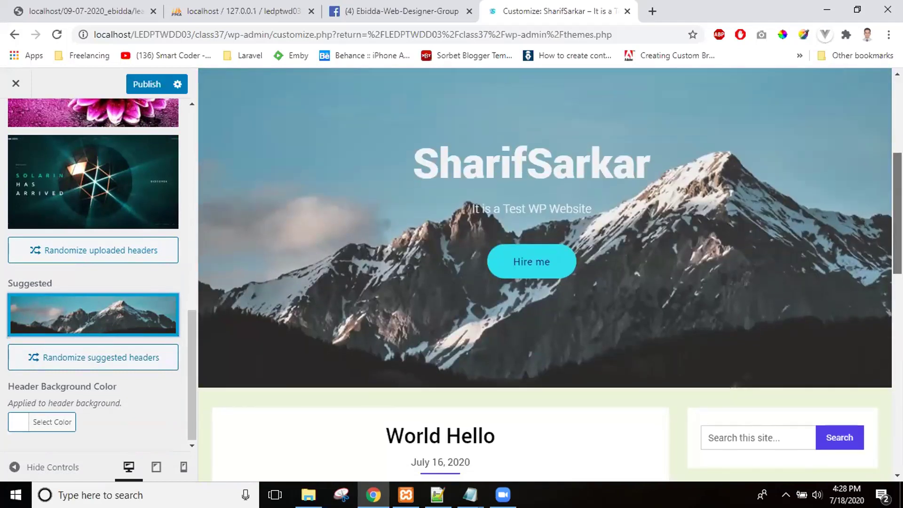
pyautogui.scroll(1, 545, 275)
pyautogui.scroll(2, 545, 275)
pyautogui.scroll(-4, 545, 275)
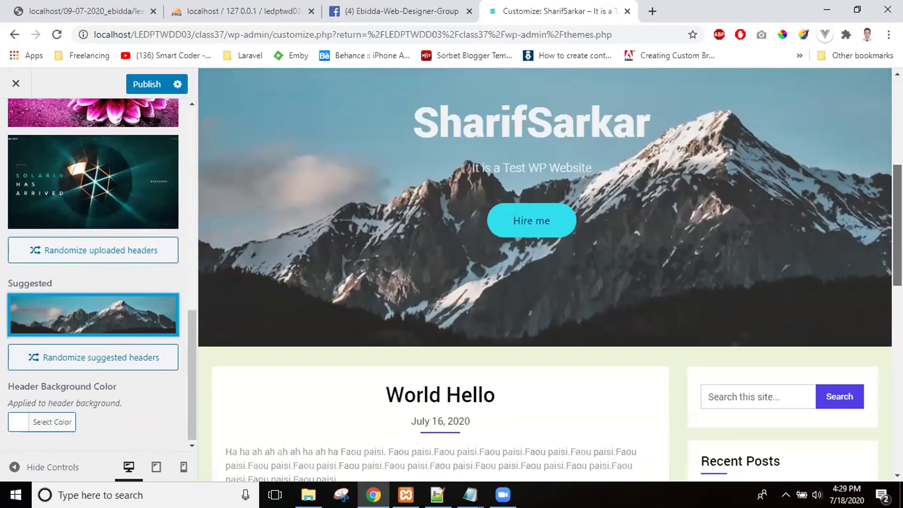
pyautogui.scroll(-1, 545, 275)
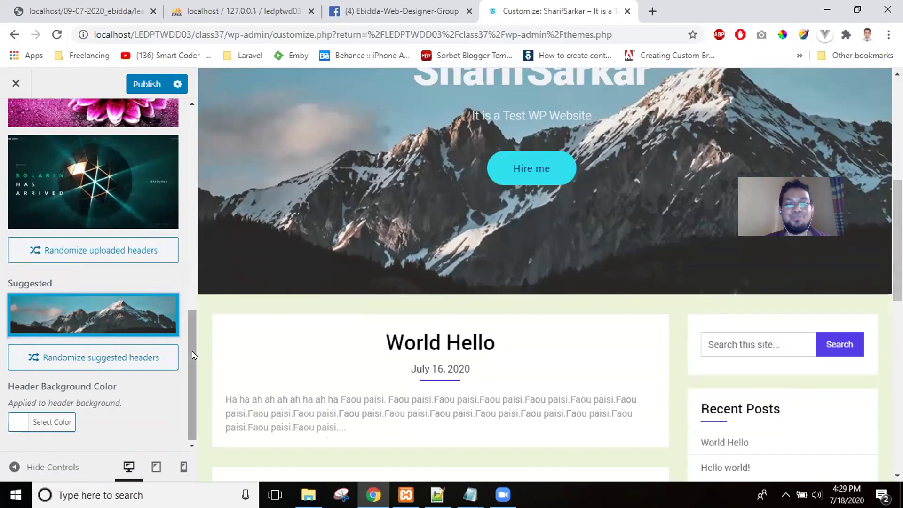
pyautogui.moveTo(192, 351); pyautogui.dragTo(202, 186)
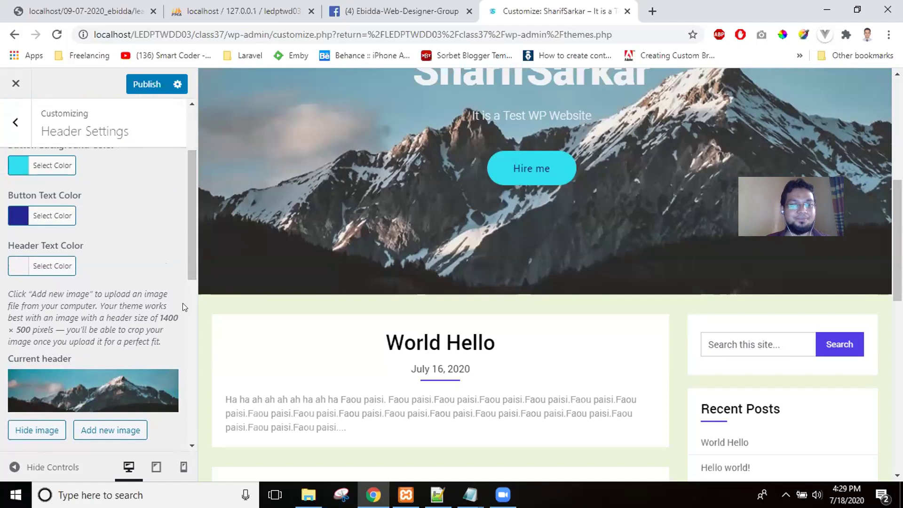
pyautogui.moveTo(186, 255); pyautogui.dragTo(185, 418)
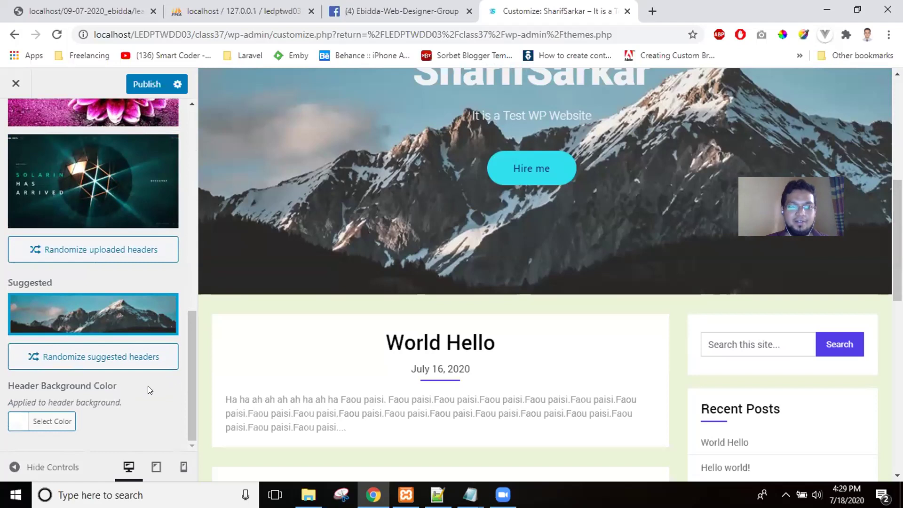
pyautogui.moveTo(191, 373); pyautogui.dragTo(192, 211)
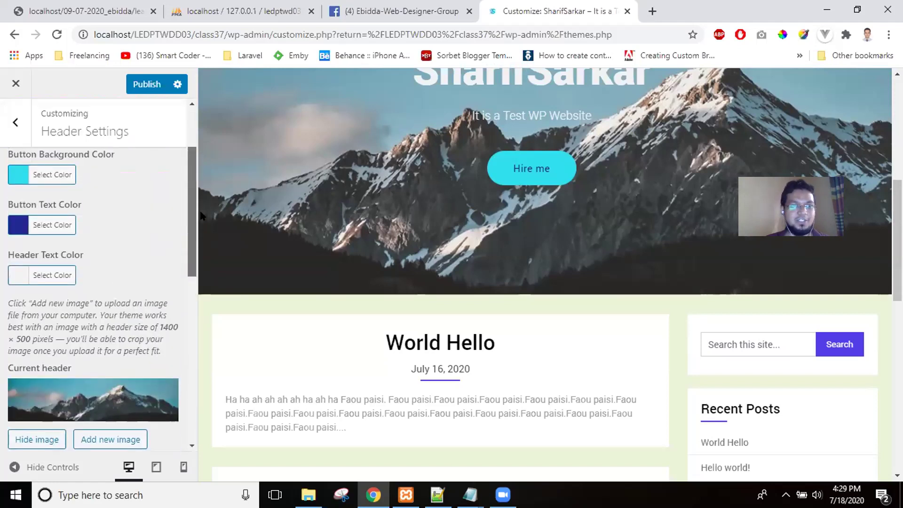
# Leave Header Settings and publish the customizer changes.
pyautogui.click(16, 124)
pyautogui.click(152, 85)
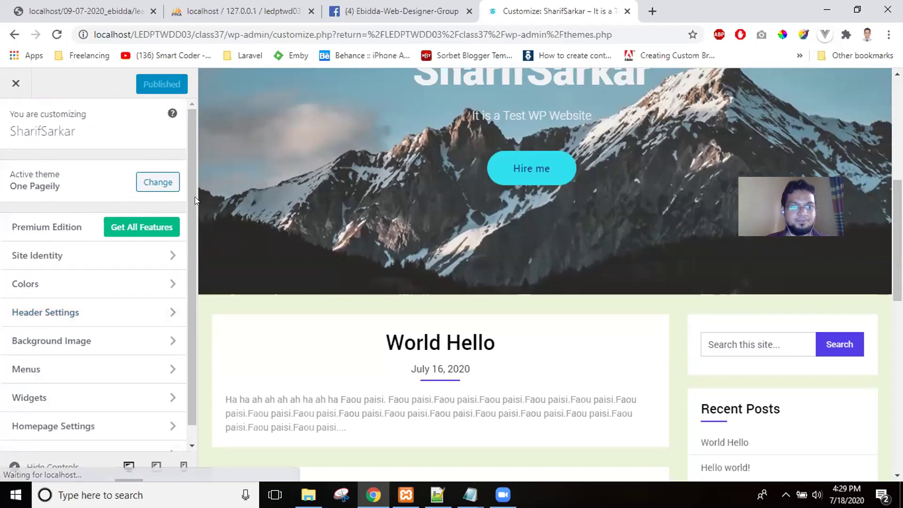
pyautogui.moveTo(190, 199); pyautogui.dragTo(190, 223)
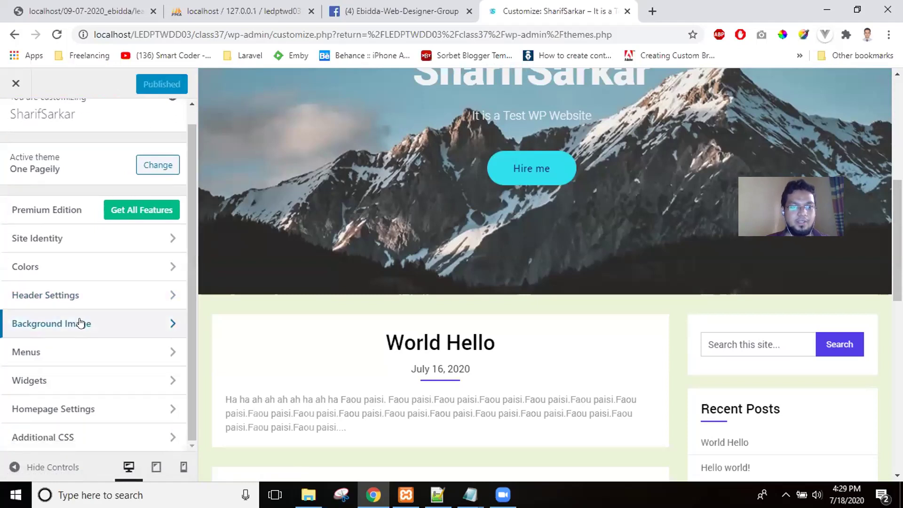
# Make the pink flower photo the site background image, anchored top right.
pyautogui.click(168, 324)
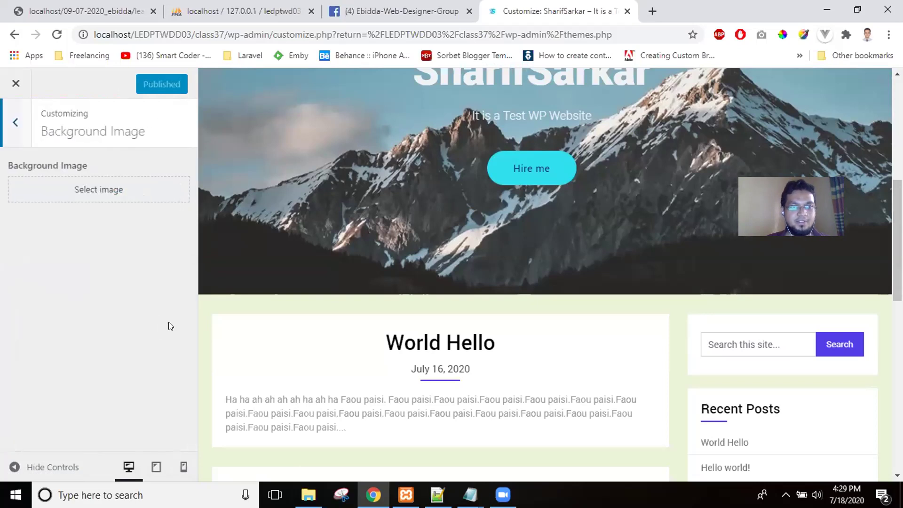
pyautogui.click(109, 195)
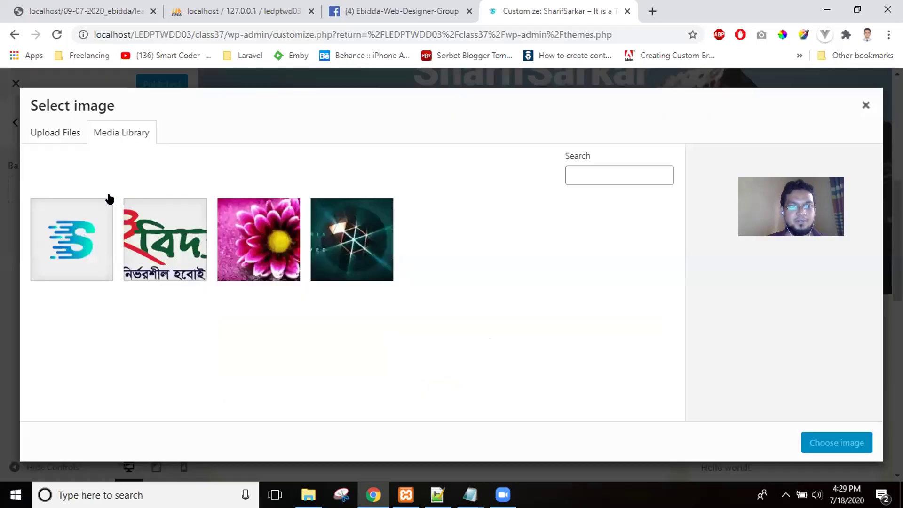
pyautogui.click(270, 230)
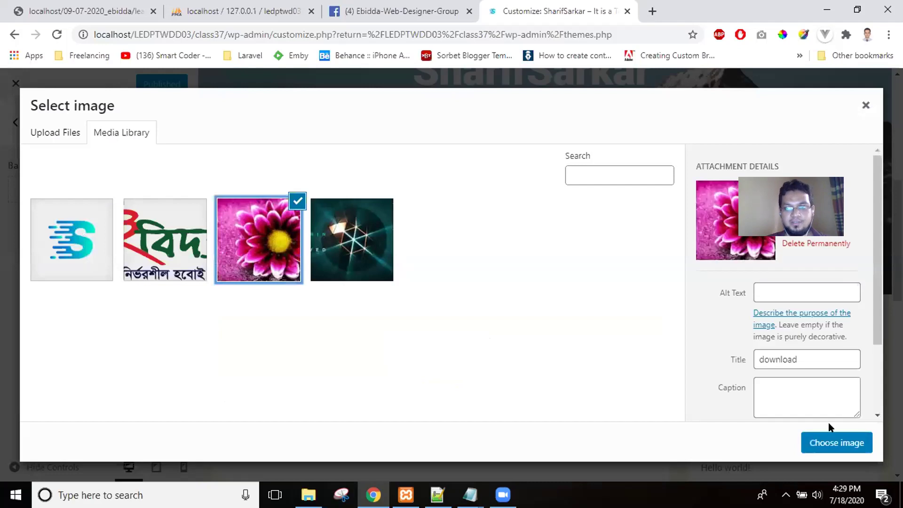
pyautogui.click(828, 441)
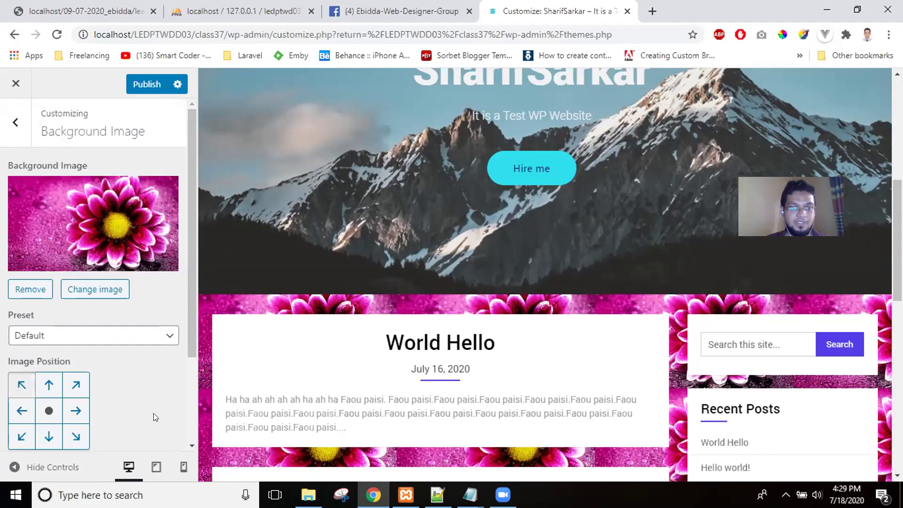
pyautogui.click(50, 389)
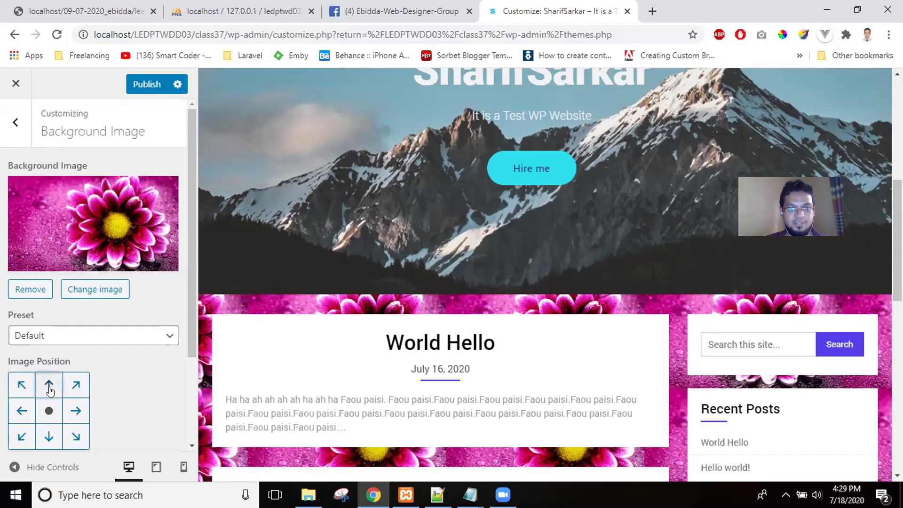
pyautogui.click(76, 389)
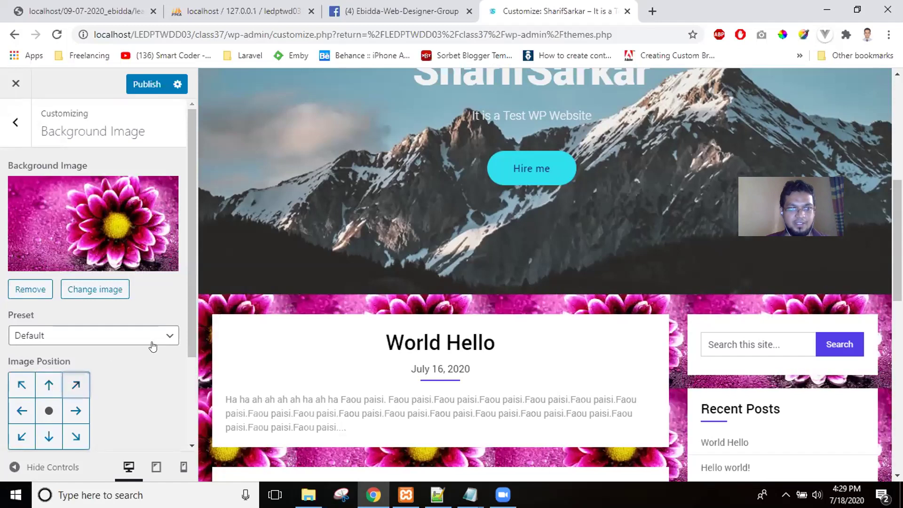
# Try the Fill Screen, Fit to Screen, Repeat and Custom background presets.
pyautogui.click(164, 336)
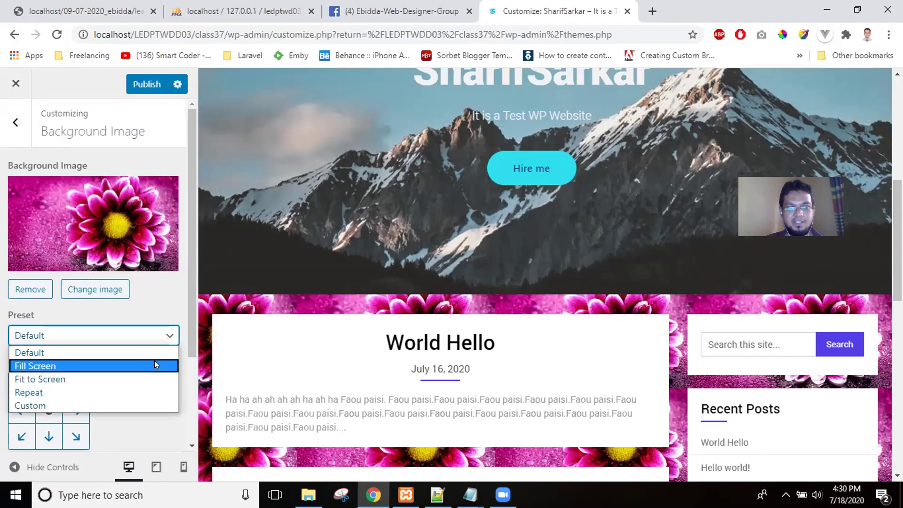
pyautogui.click(156, 365)
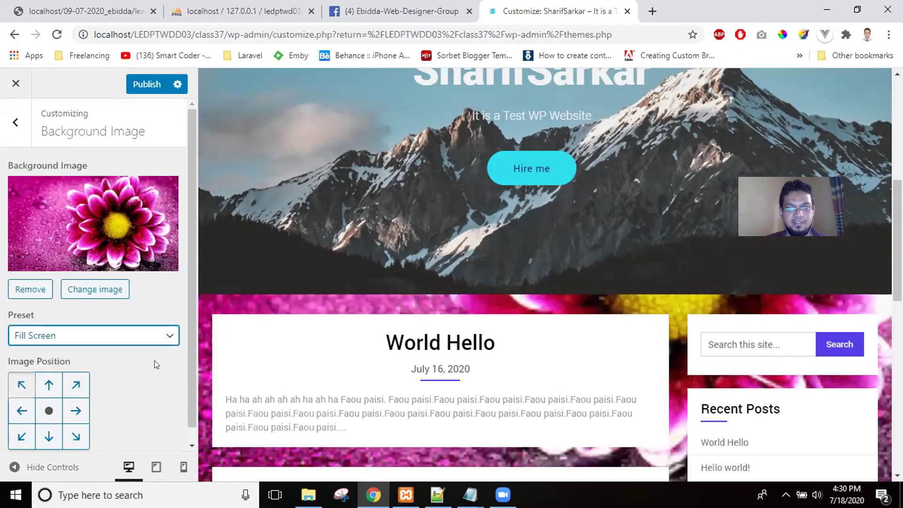
pyautogui.click(174, 336)
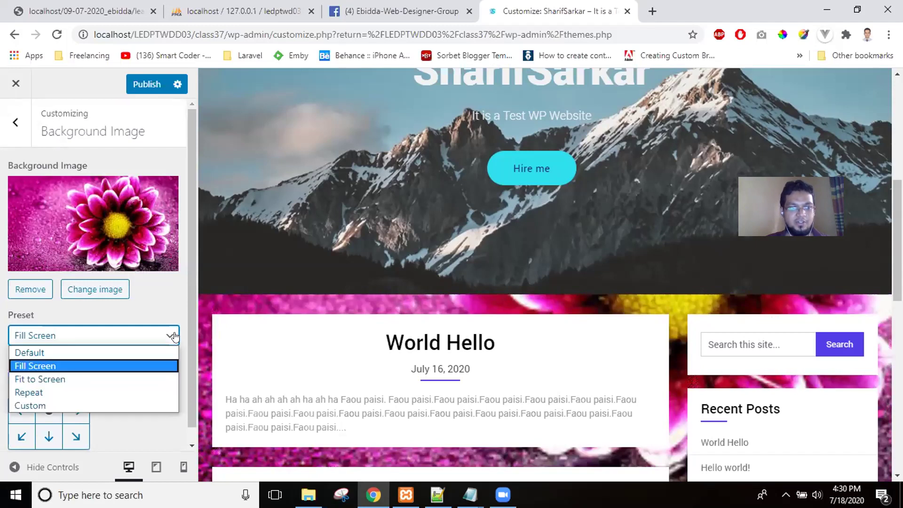
pyautogui.click(164, 379)
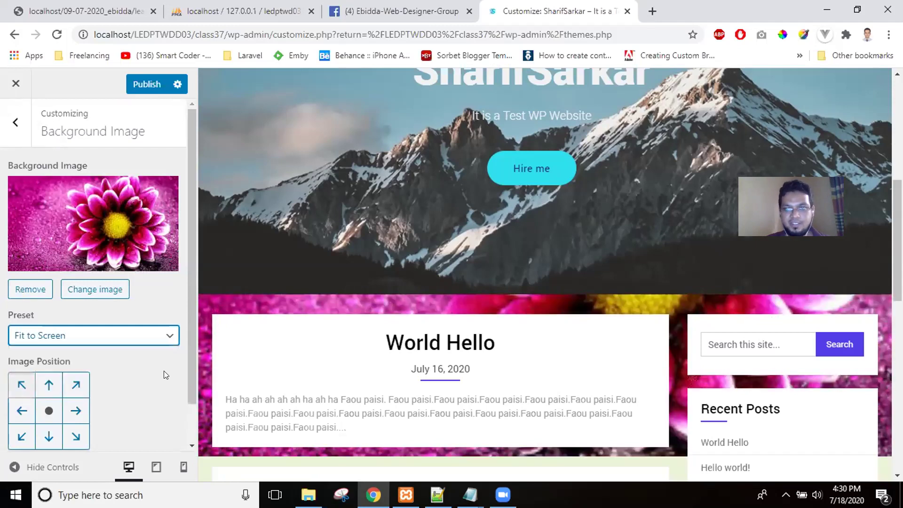
pyautogui.click(174, 336)
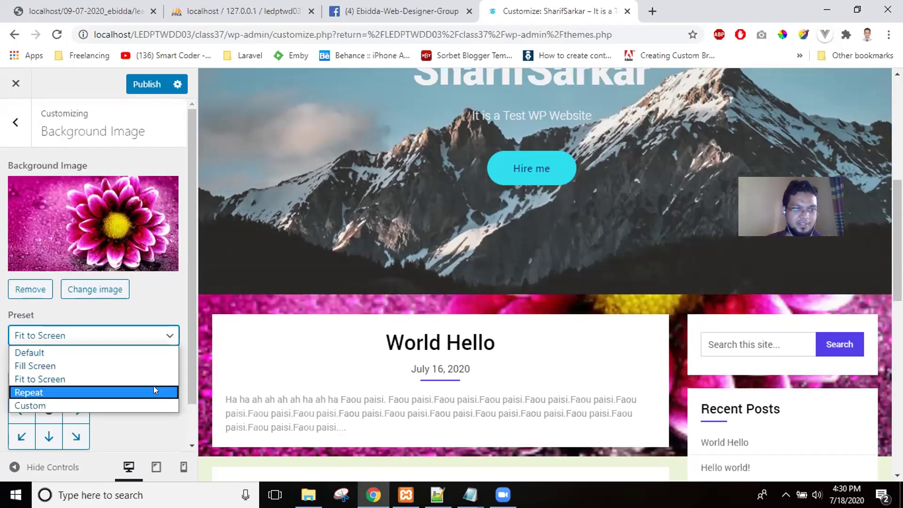
pyautogui.click(154, 388)
pyautogui.click(173, 336)
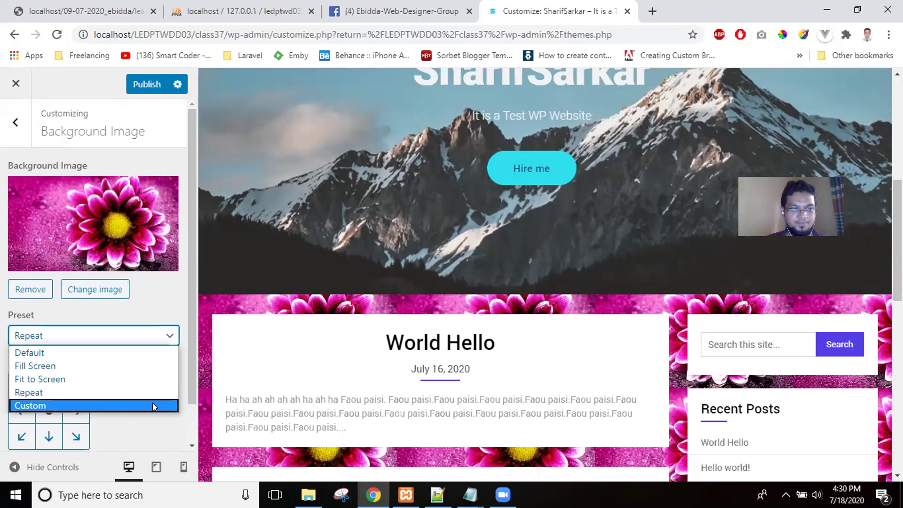
pyautogui.click(153, 404)
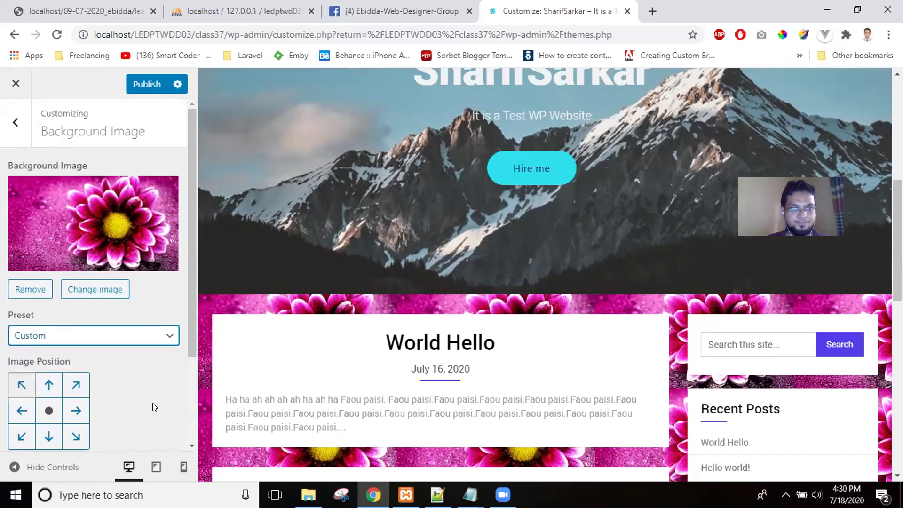
pyautogui.click(165, 335)
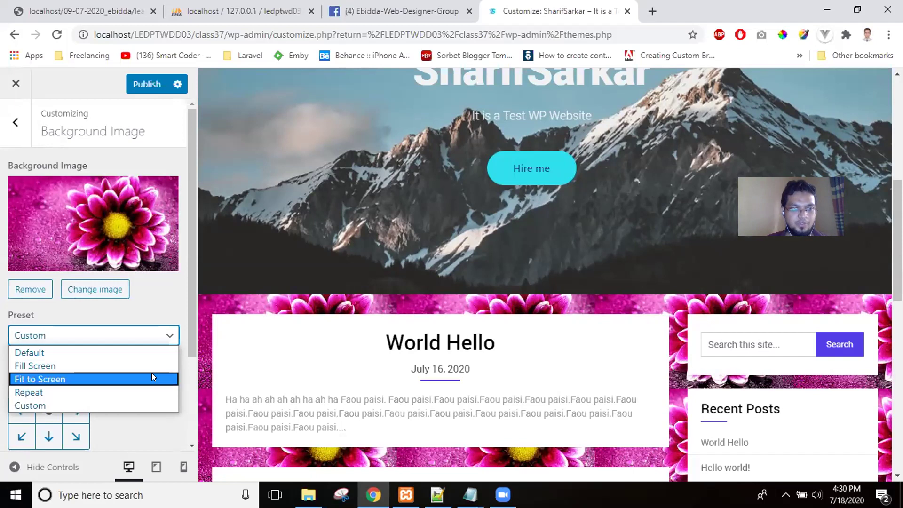
pyautogui.click(152, 377)
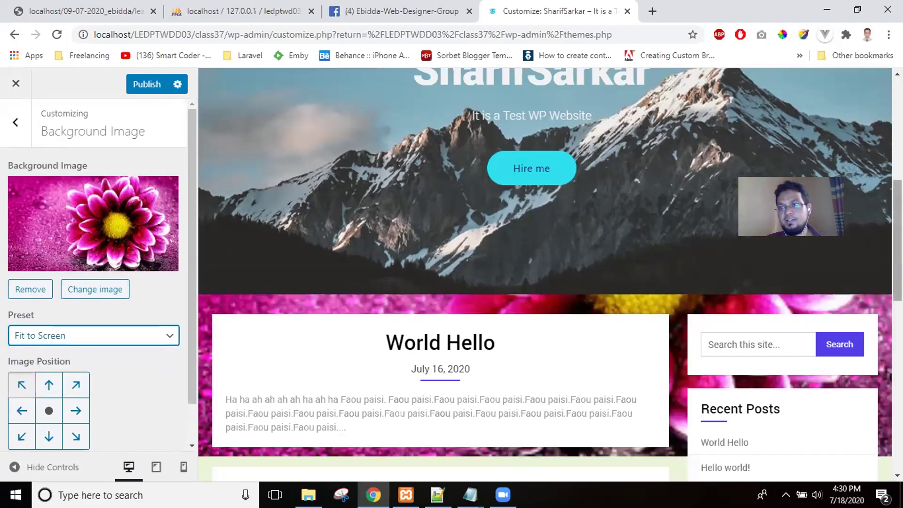
pyautogui.scroll(-9, 545, 275)
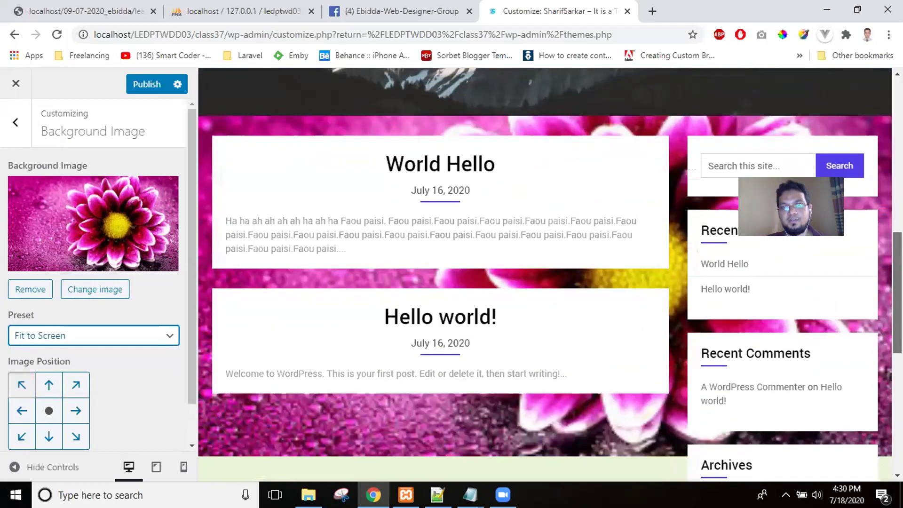
pyautogui.scroll(-5, 545, 275)
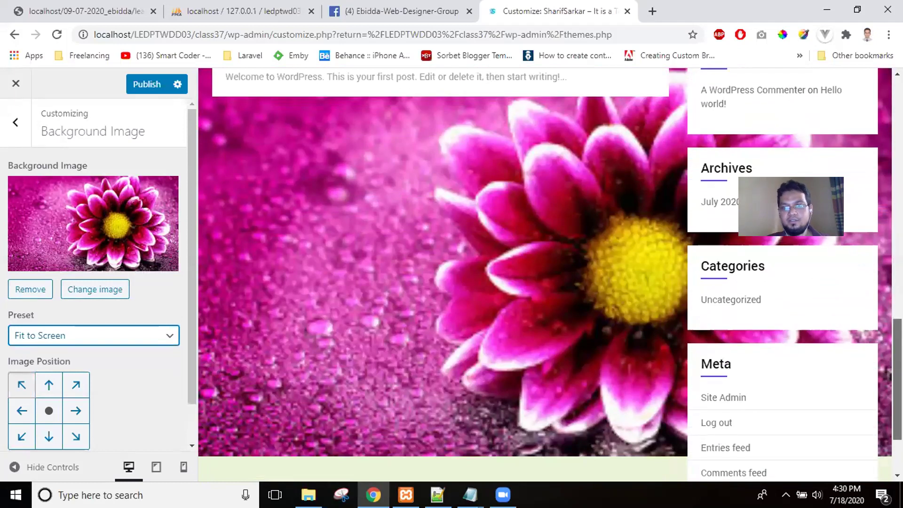
pyautogui.scroll(-2, 545, 275)
pyautogui.scroll(7, 545, 275)
pyautogui.scroll(-2, 545, 274)
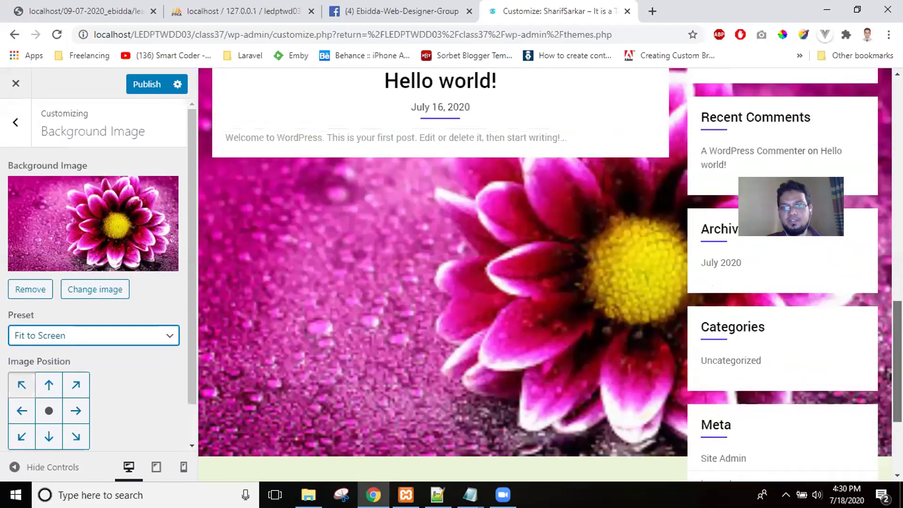
pyautogui.scroll(5, 545, 275)
pyautogui.scroll(-7, 544, 274)
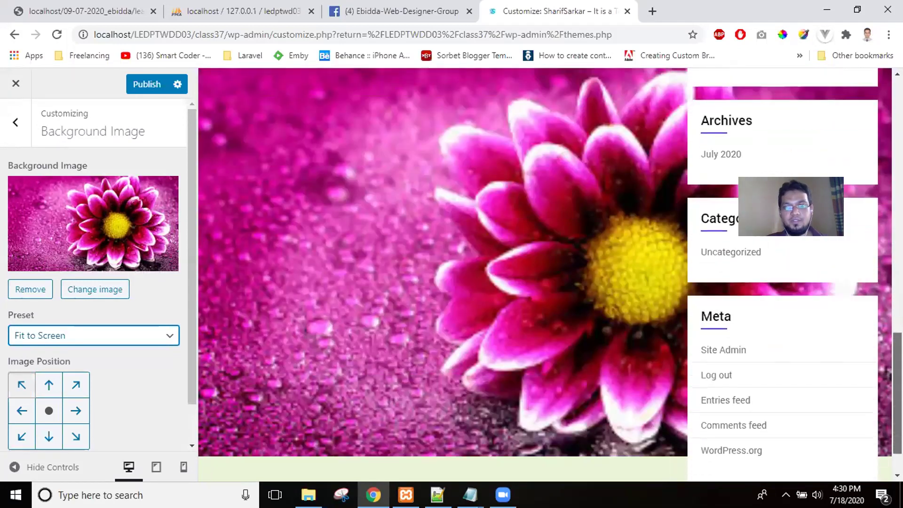
# Settle on the Fill Screen background preset and review the preview.
pyautogui.click(163, 333)
pyautogui.click(151, 366)
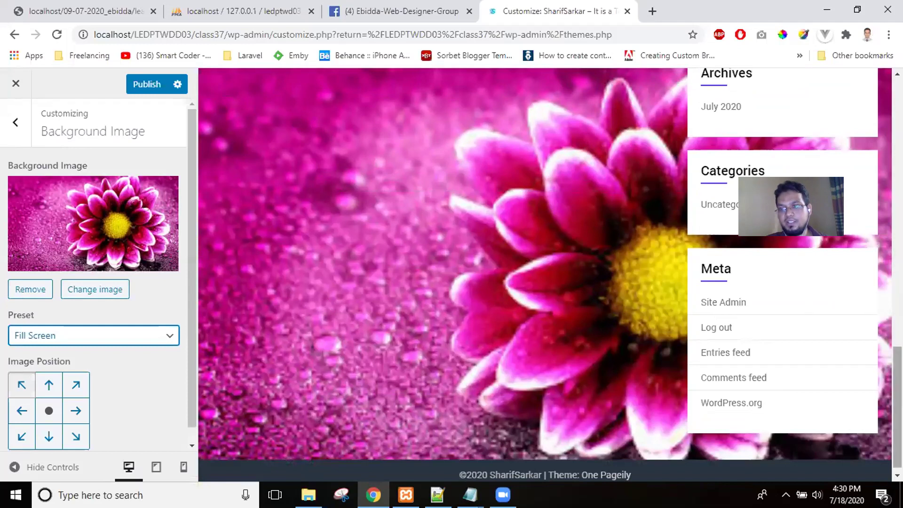
pyautogui.scroll(8, 546, 272)
pyautogui.scroll(-6, 546, 273)
pyautogui.scroll(15, 546, 273)
pyautogui.scroll(-5, 546, 273)
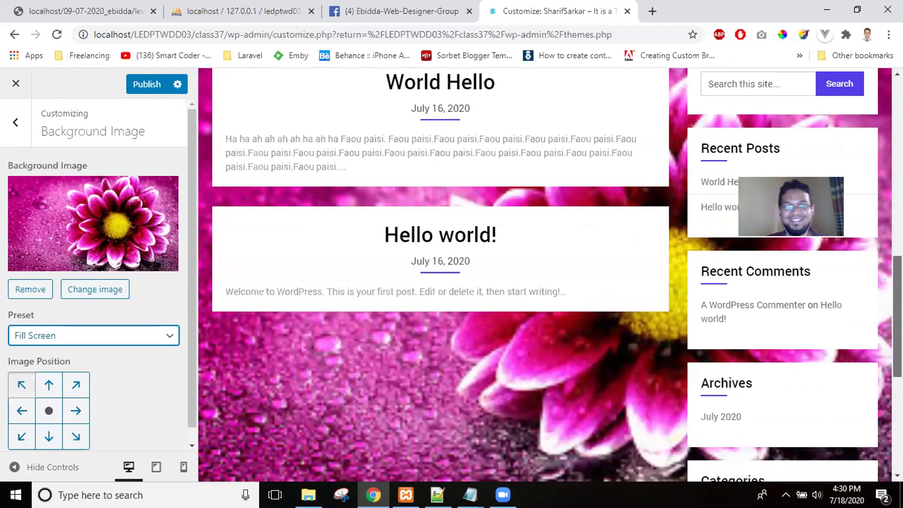
pyautogui.scroll(-10, 546, 273)
pyautogui.scroll(15, 546, 273)
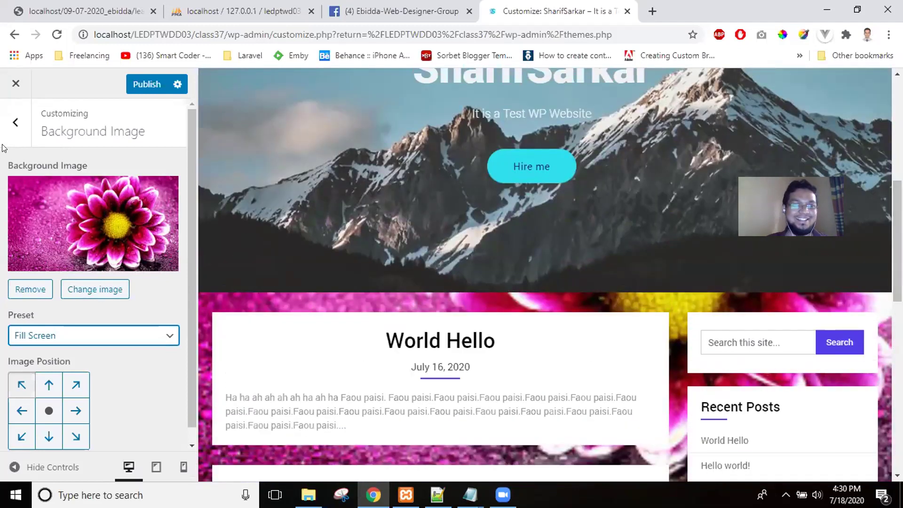
# Check the empty Menus section, then go to the Widgets section.
pyautogui.click(15, 122)
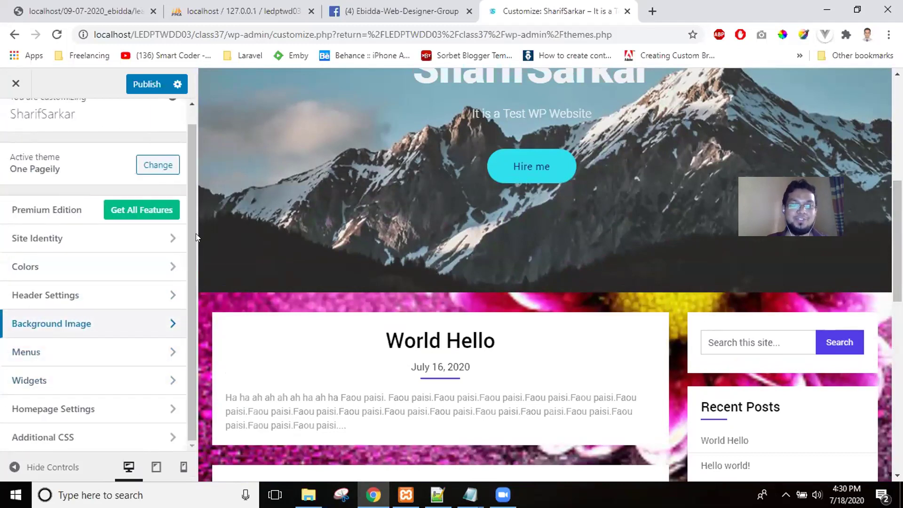
pyautogui.click(164, 353)
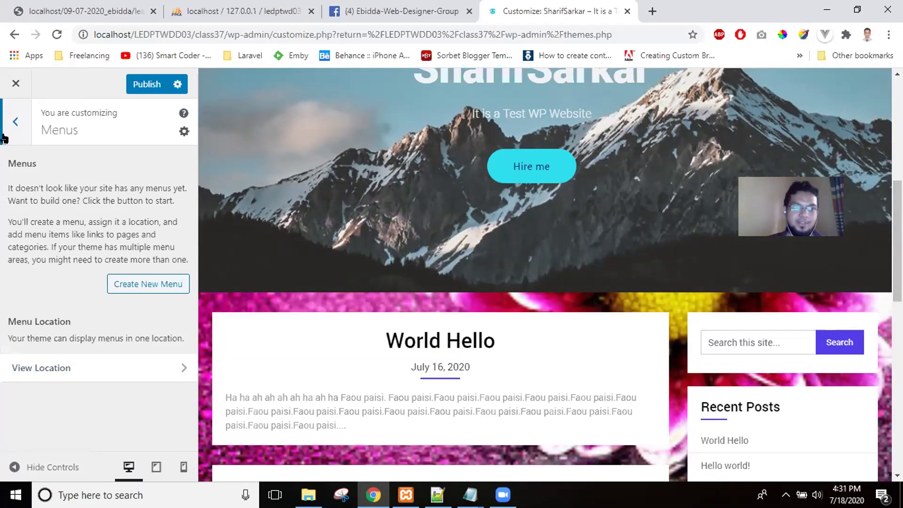
pyautogui.click(16, 122)
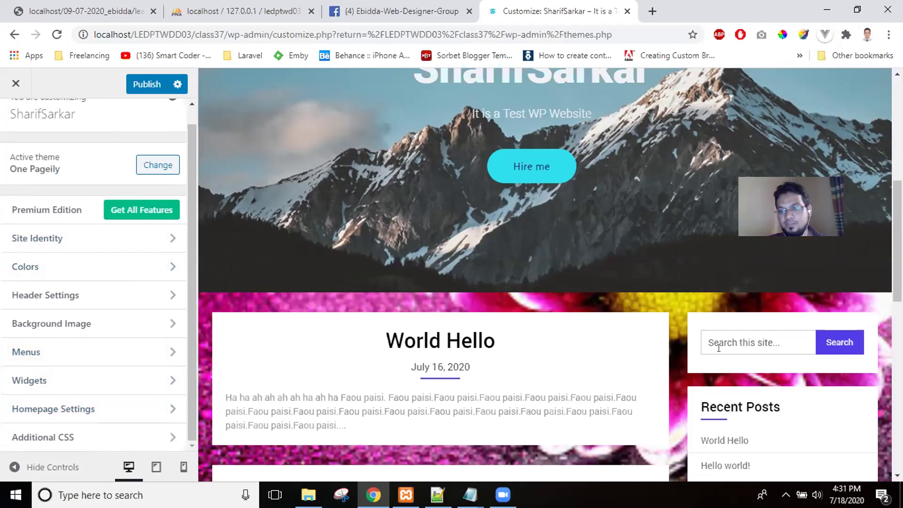
pyautogui.click(173, 381)
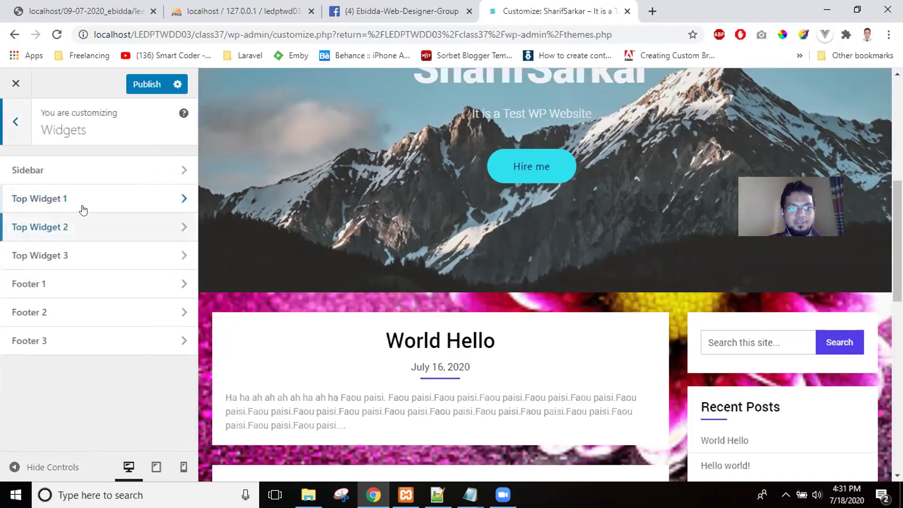
# Inspect the empty Top Widget 1, Top Widget 2 and Footer 1 areas, ending in Footer 1.
pyautogui.click(177, 198)
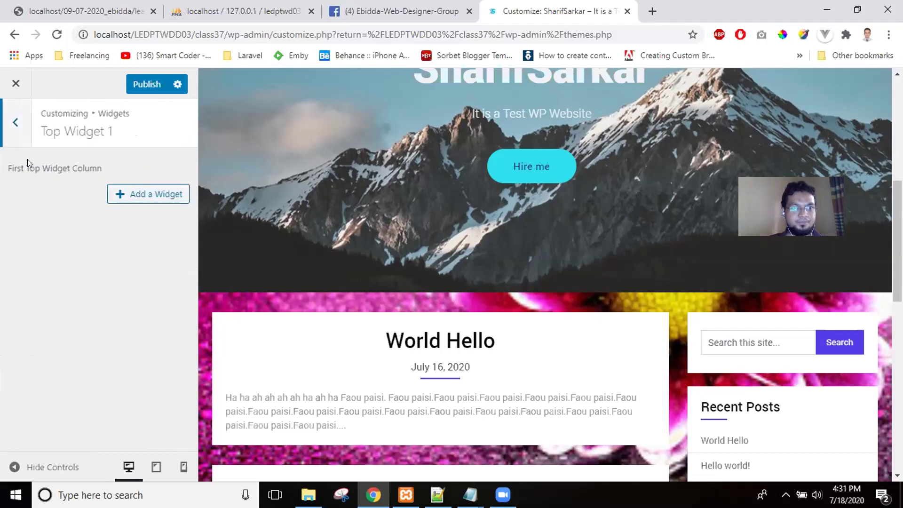
pyautogui.click(15, 123)
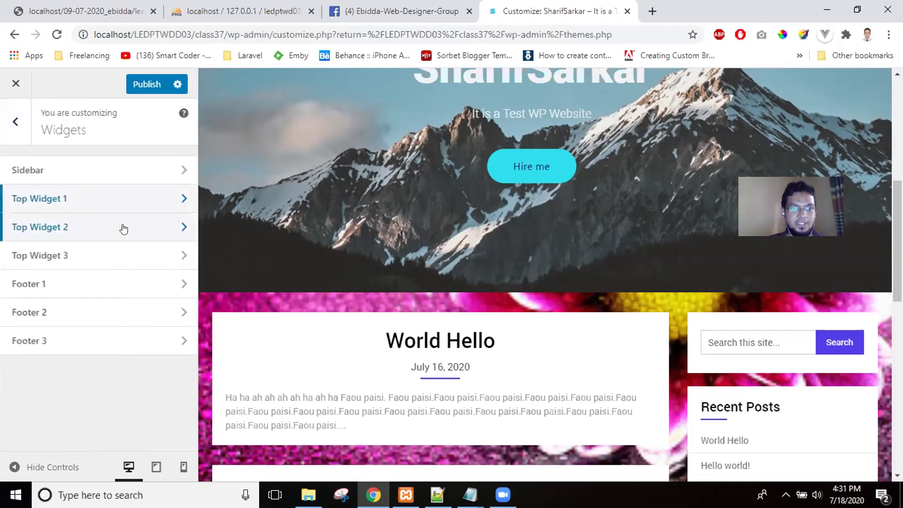
pyautogui.click(157, 227)
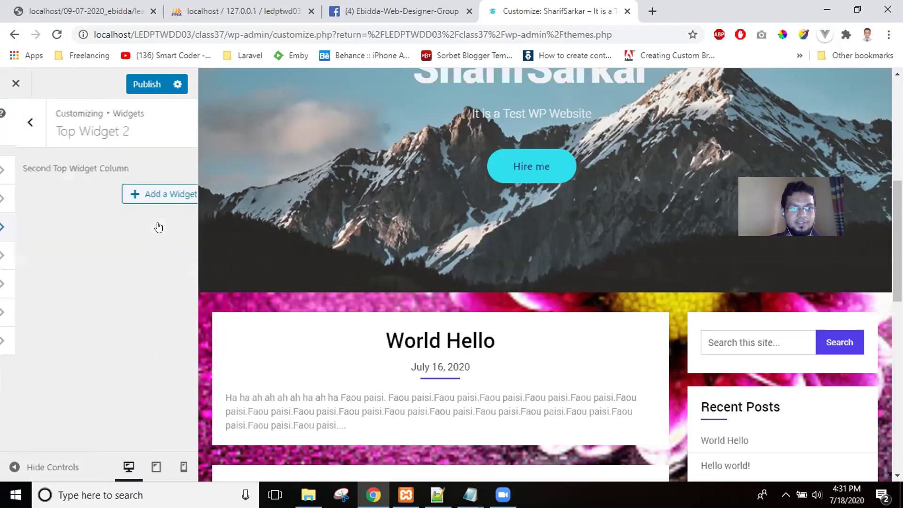
pyautogui.click(16, 121)
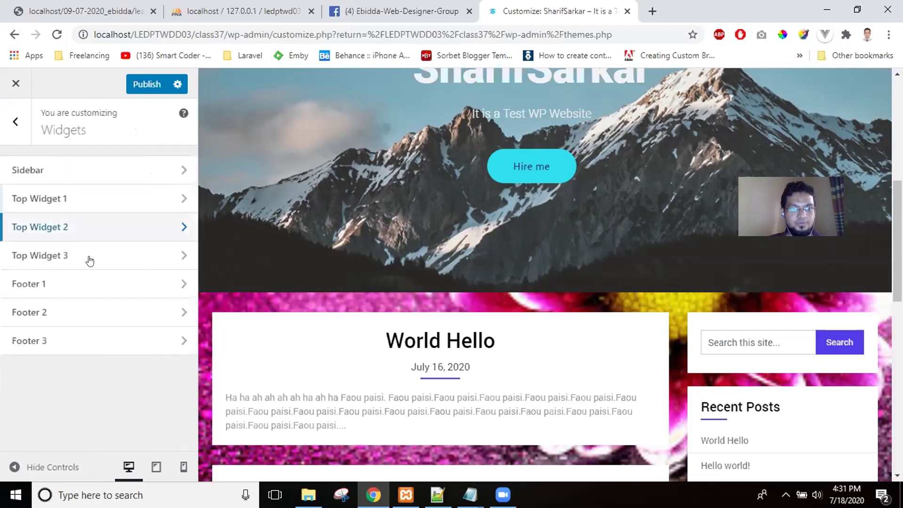
pyautogui.click(177, 284)
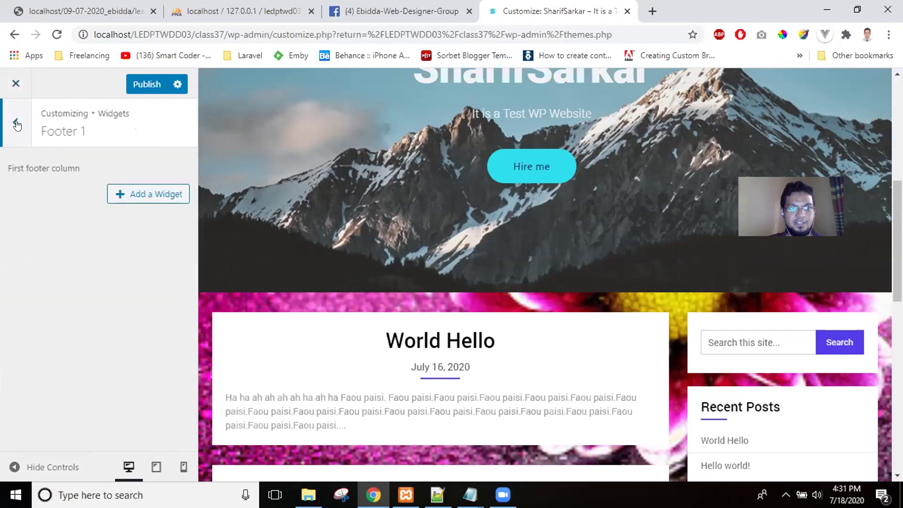
pyautogui.click(16, 124)
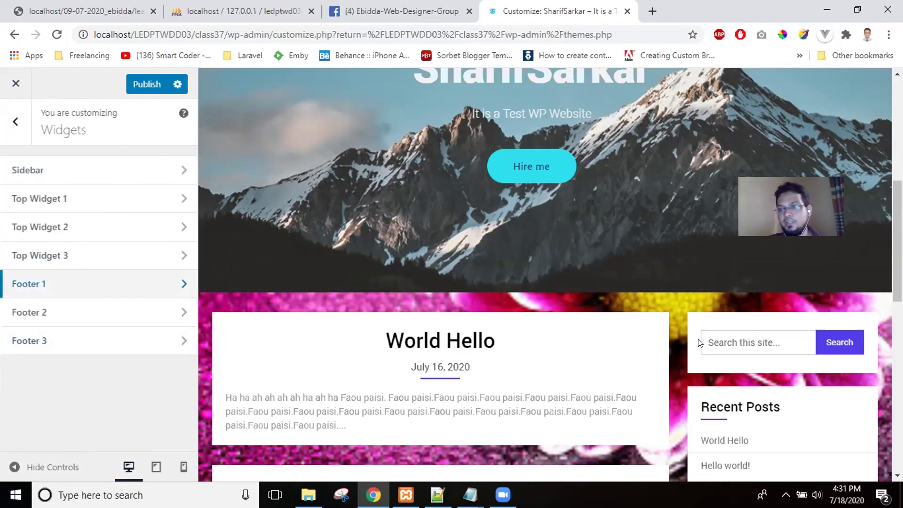
pyautogui.moveTo(898, 240); pyautogui.dragTo(897, 409)
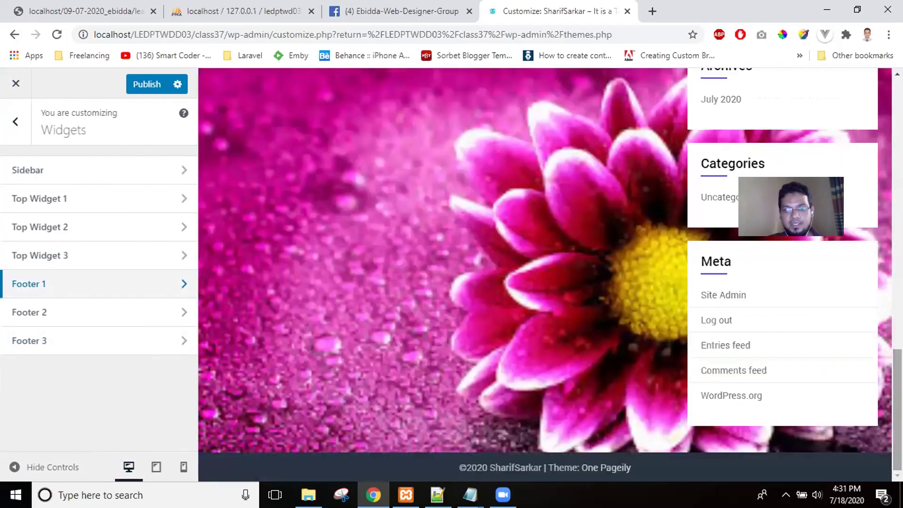
pyautogui.click(168, 282)
# Add a Calendar widget titled 'Calender' to Footer 1.
pyautogui.click(158, 206)
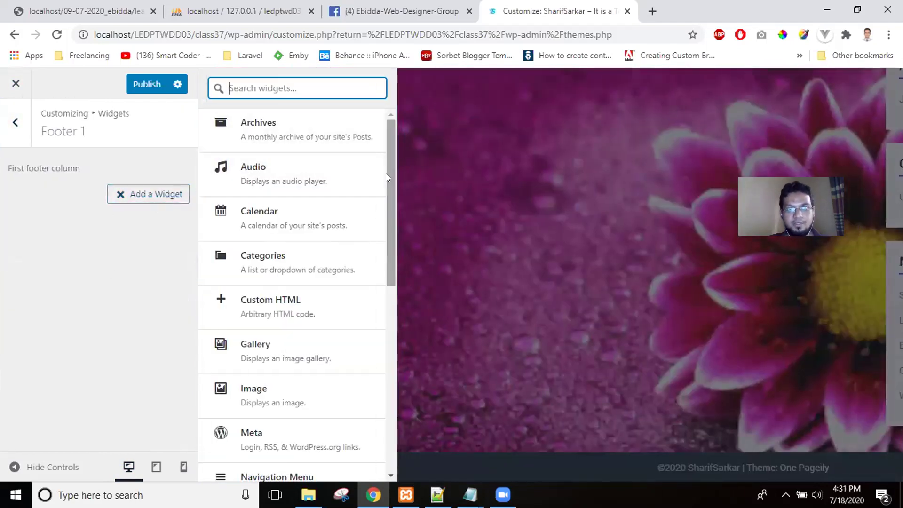
pyautogui.moveTo(391, 174); pyautogui.dragTo(391, 215)
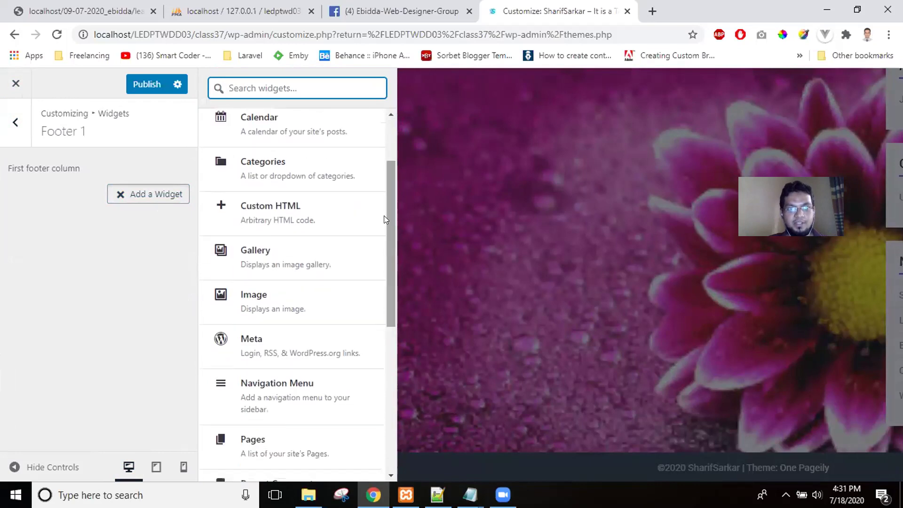
pyautogui.click(315, 119)
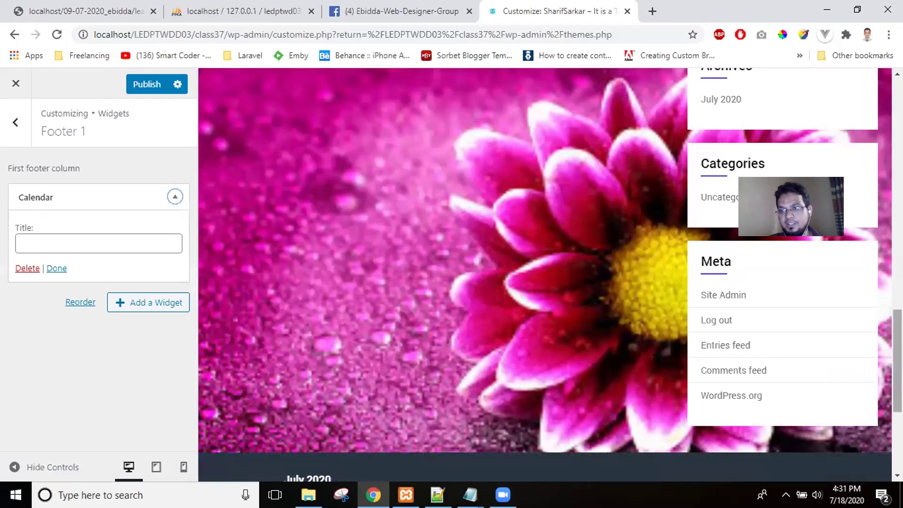
pyautogui.scroll(-5, 898, 360)
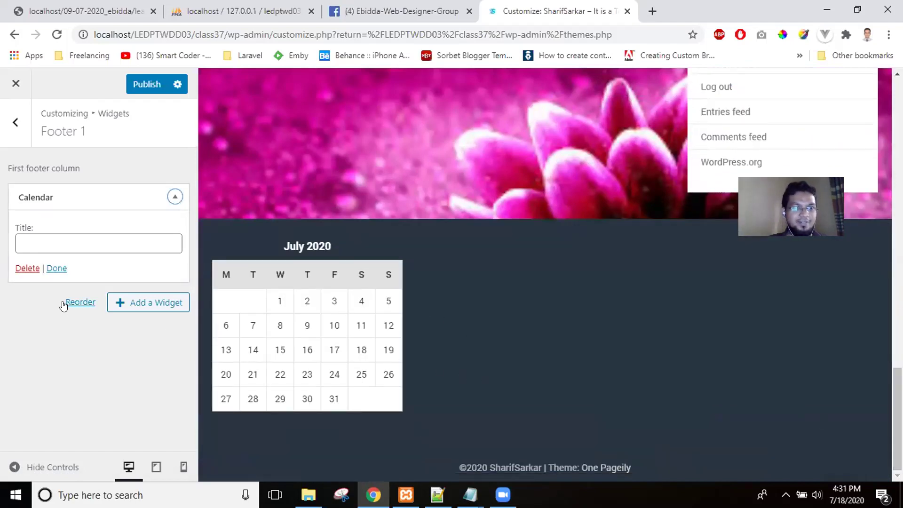
pyautogui.click(90, 241)
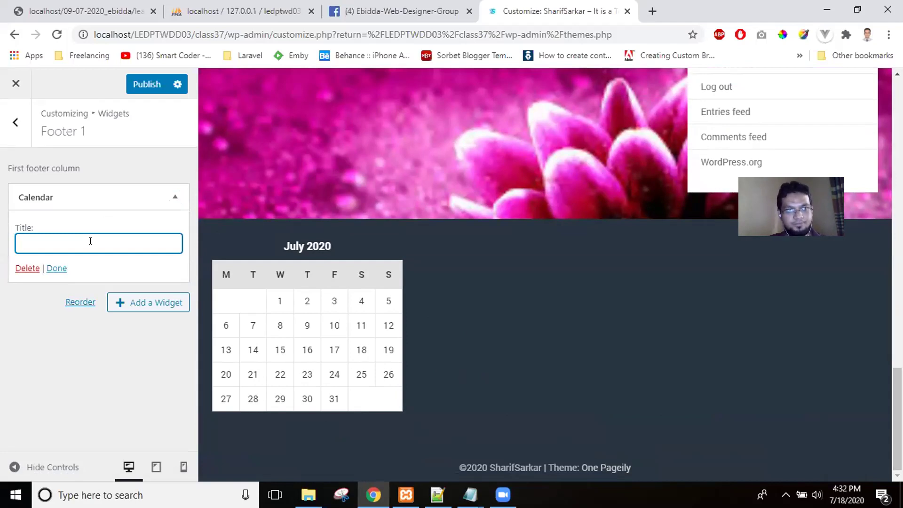
pyautogui.write('alender')
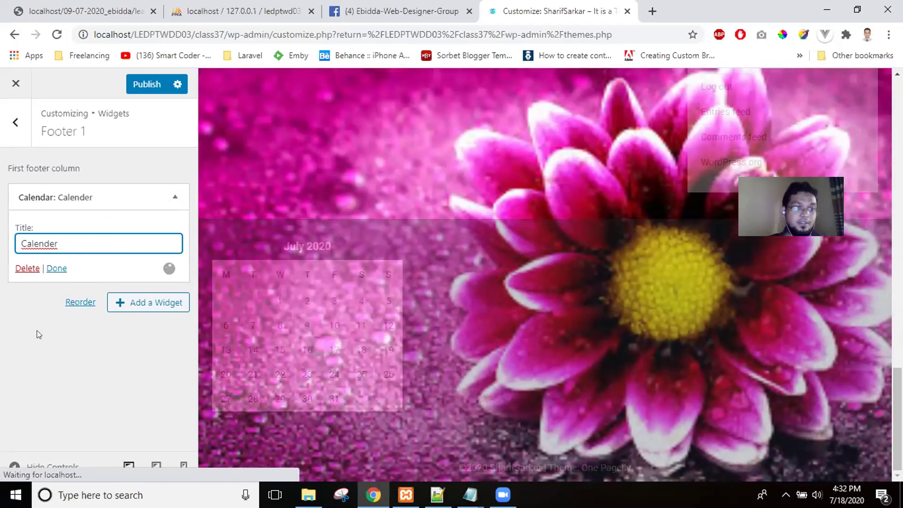
pyautogui.click(55, 269)
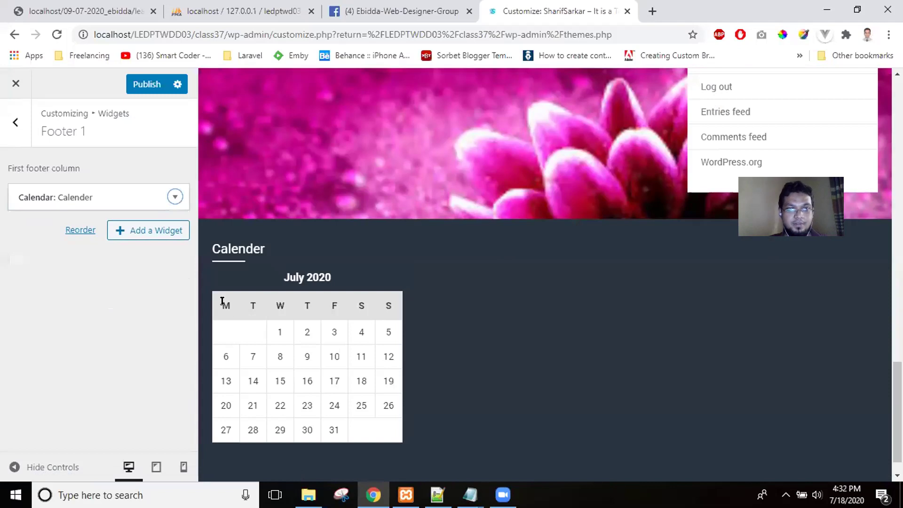
pyautogui.click(15, 122)
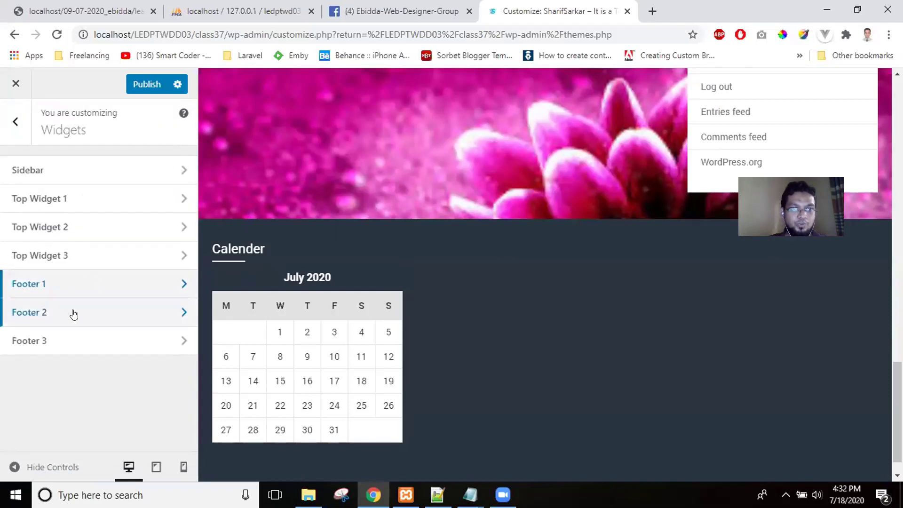
# Add an untitled Search widget to Footer 2.
pyautogui.click(74, 312)
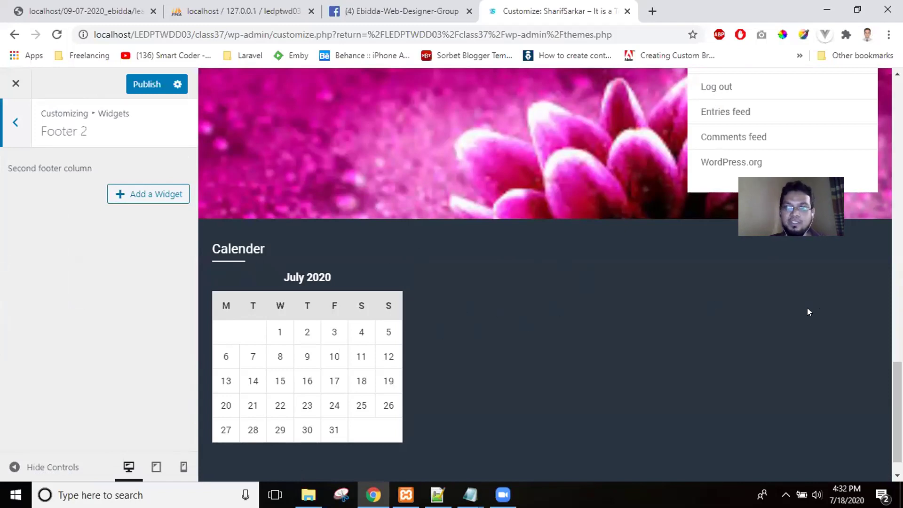
pyautogui.click(132, 193)
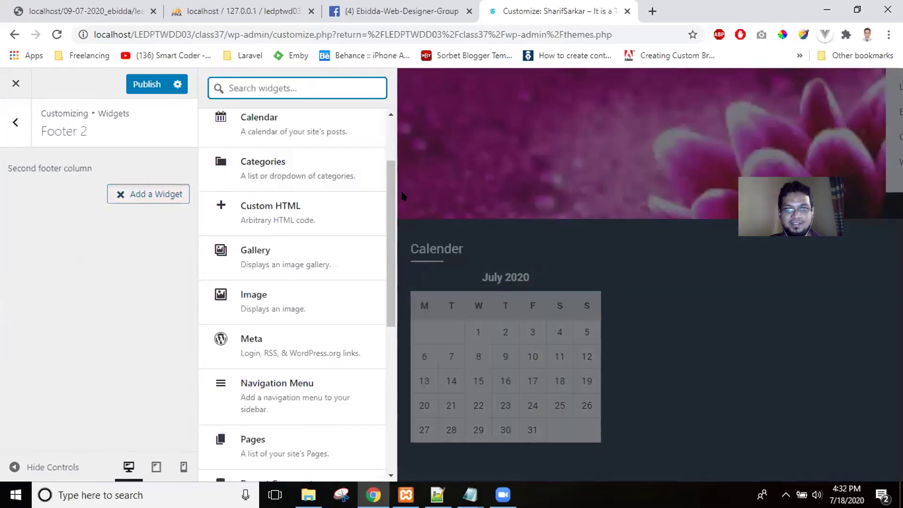
pyautogui.moveTo(387, 203); pyautogui.dragTo(387, 268)
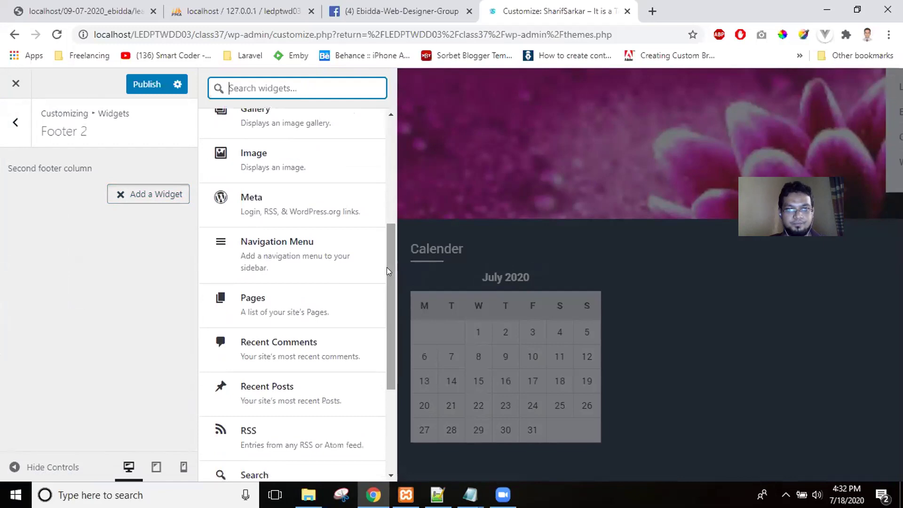
pyautogui.moveTo(392, 267); pyautogui.dragTo(394, 386)
pyautogui.scroll(1, 394, 334)
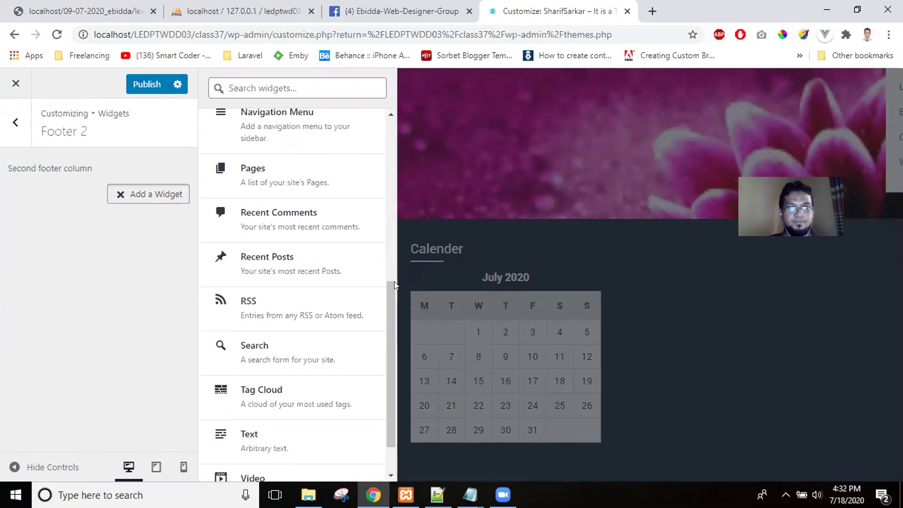
pyautogui.moveTo(394, 305); pyautogui.dragTo(393, 121)
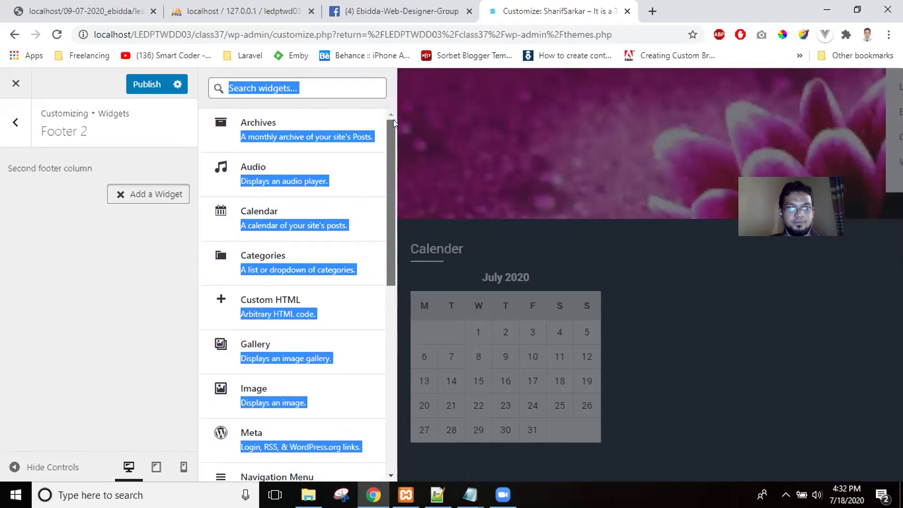
pyautogui.scroll(-2, 395, 141)
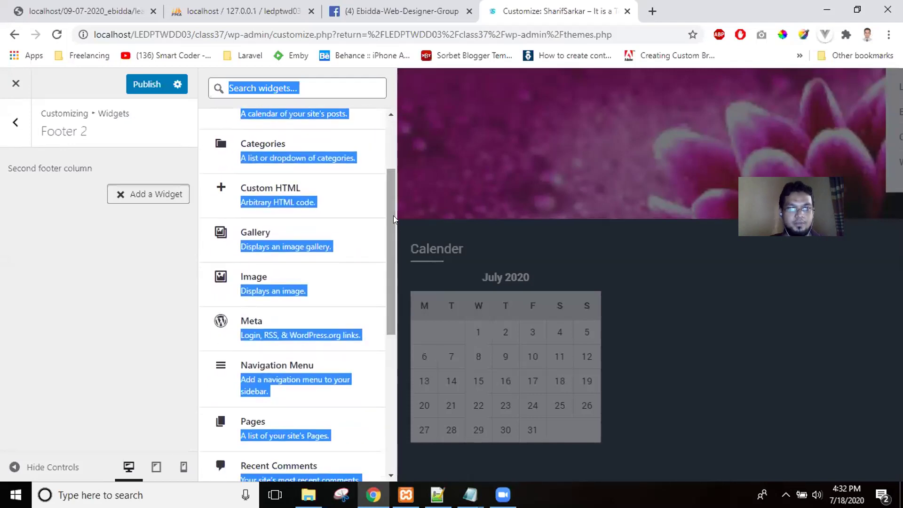
pyautogui.moveTo(393, 223); pyautogui.dragTo(392, 341)
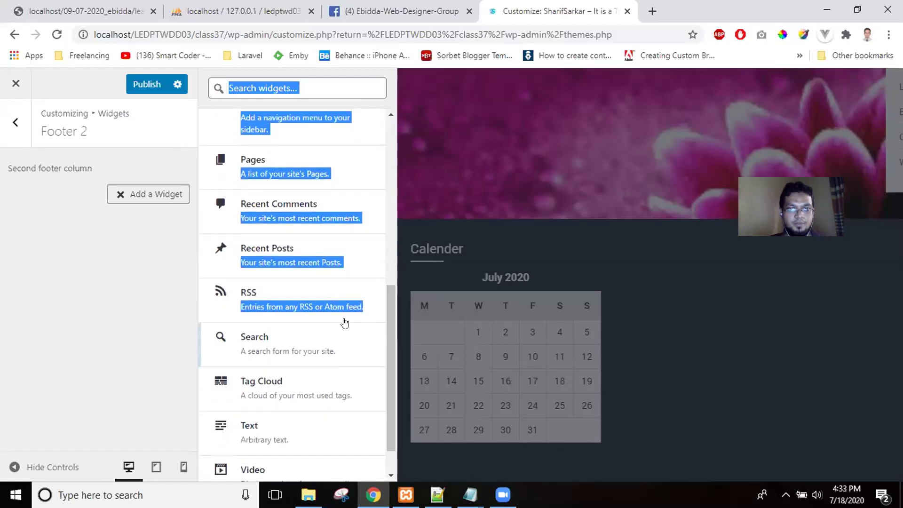
pyautogui.click(311, 344)
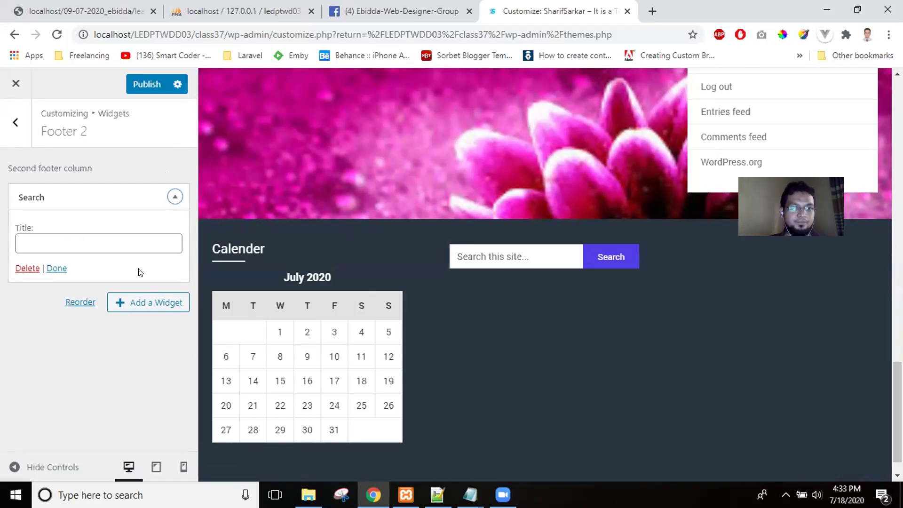
pyautogui.click(147, 307)
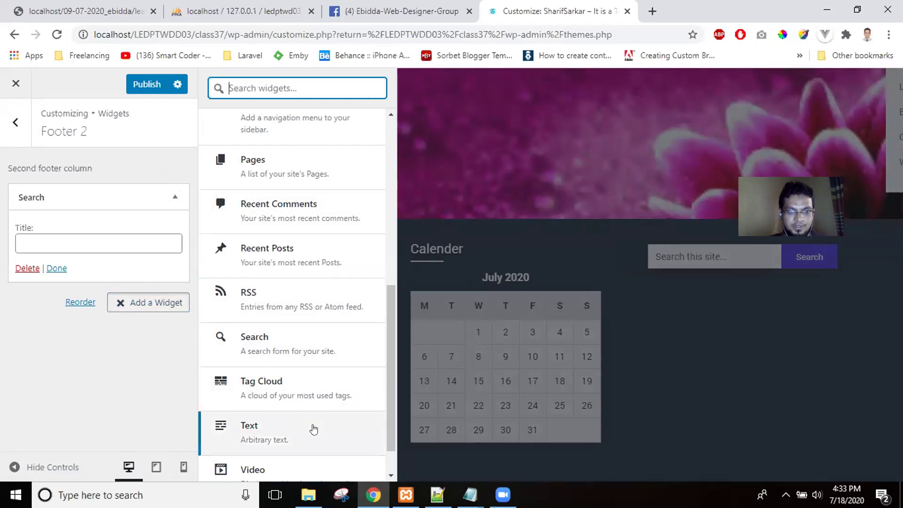
pyautogui.moveTo(391, 336); pyautogui.dragTo(397, 206)
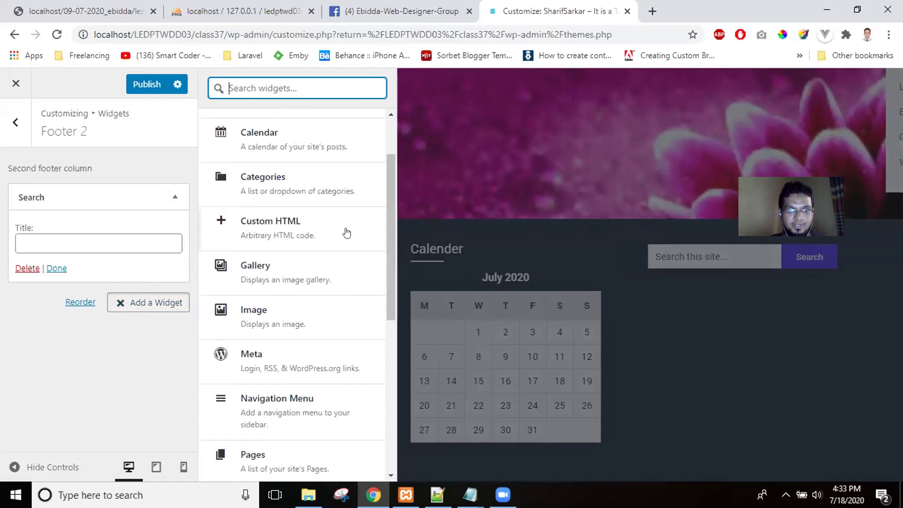
# Add a Gallery widget titled 'Gallery' to Footer 2 and bring up Add Images.
pyautogui.click(310, 287)
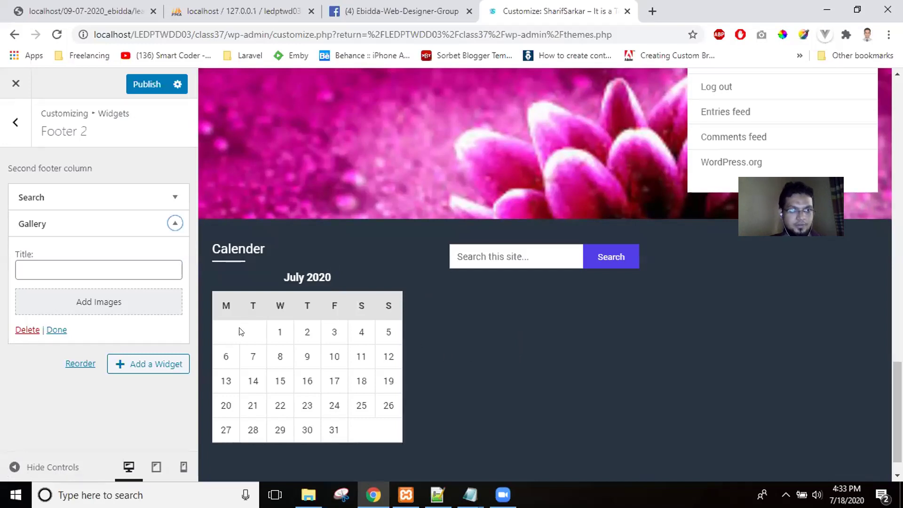
pyautogui.click(141, 273)
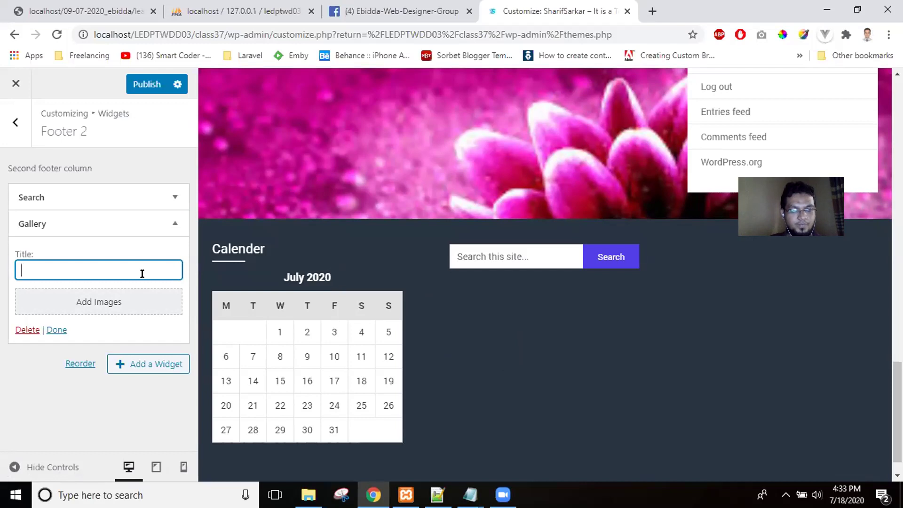
pyautogui.write('Gallery')
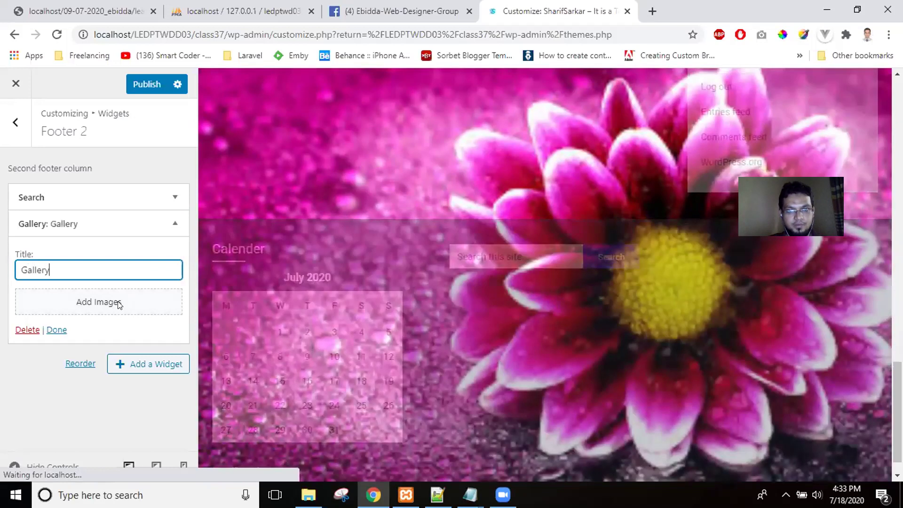
pyautogui.click(119, 304)
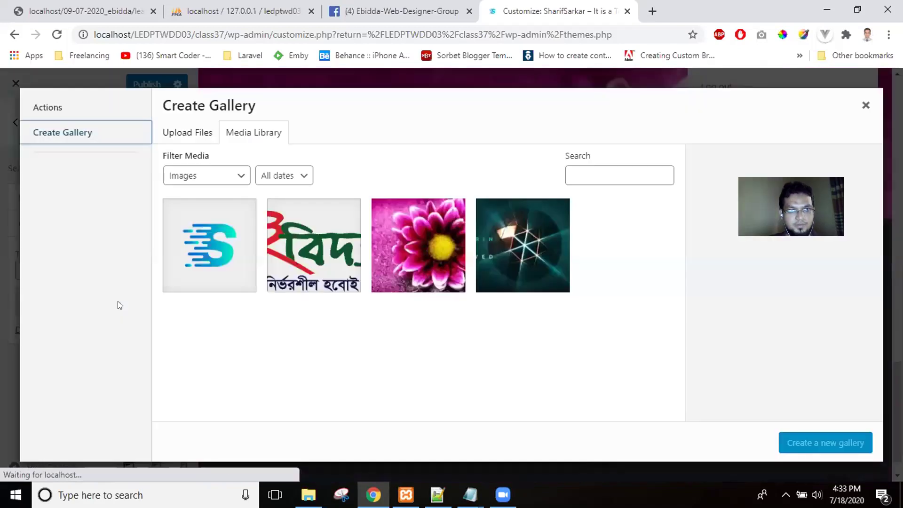
# Create and insert a gallery of the pink flower photo, then reopen Edit Gallery.
pyautogui.click(385, 253)
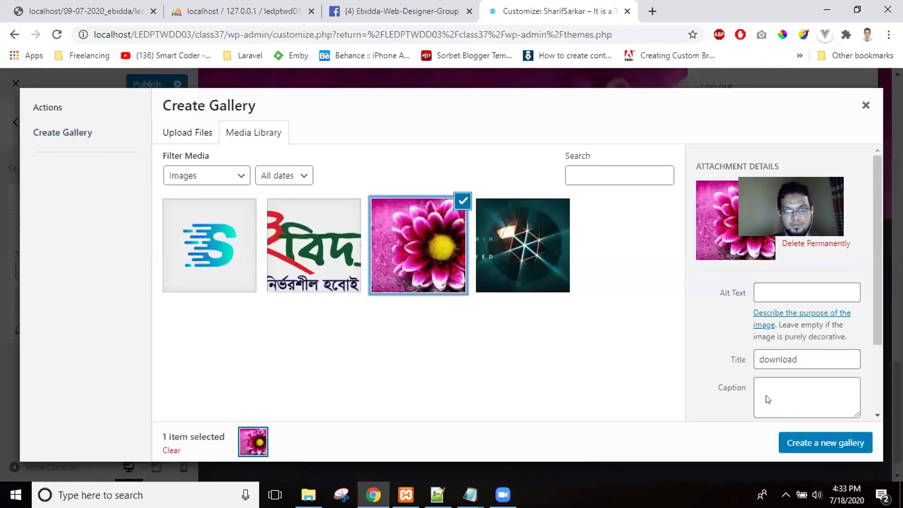
pyautogui.click(811, 451)
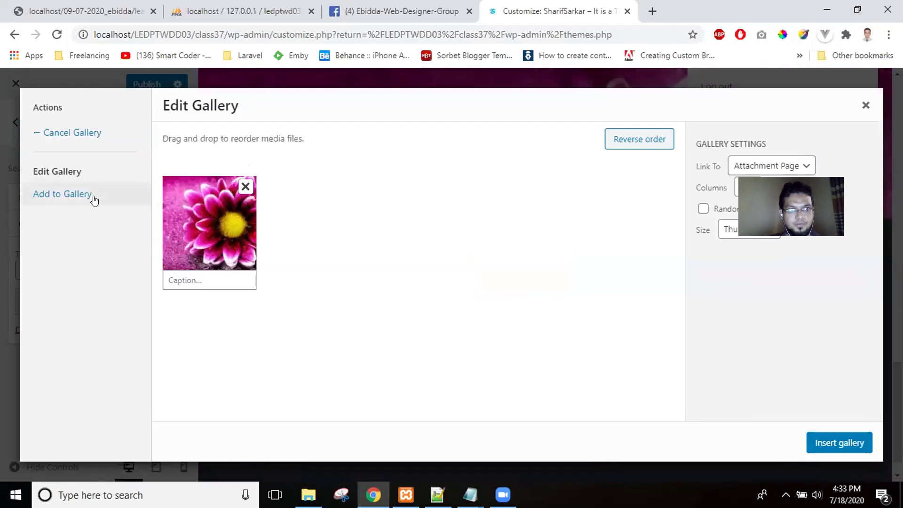
pyautogui.click(839, 443)
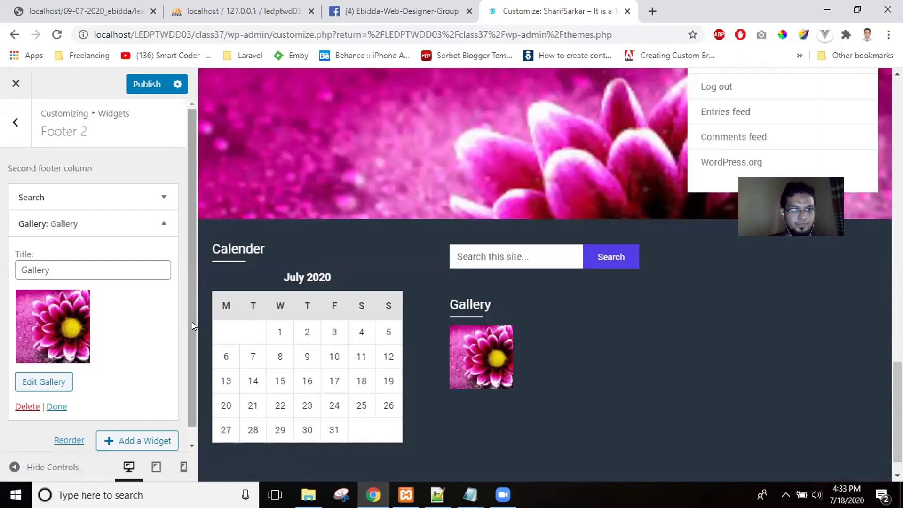
pyautogui.moveTo(192, 322); pyautogui.dragTo(193, 361)
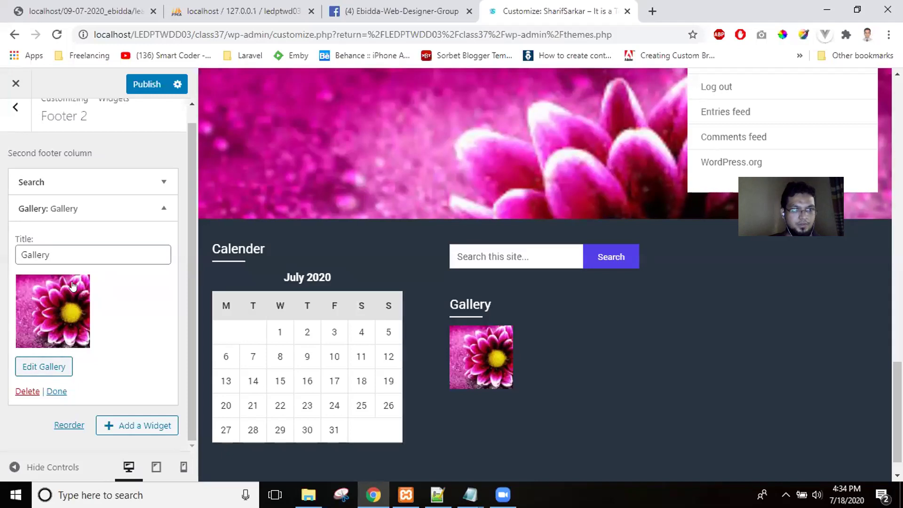
pyautogui.click(53, 367)
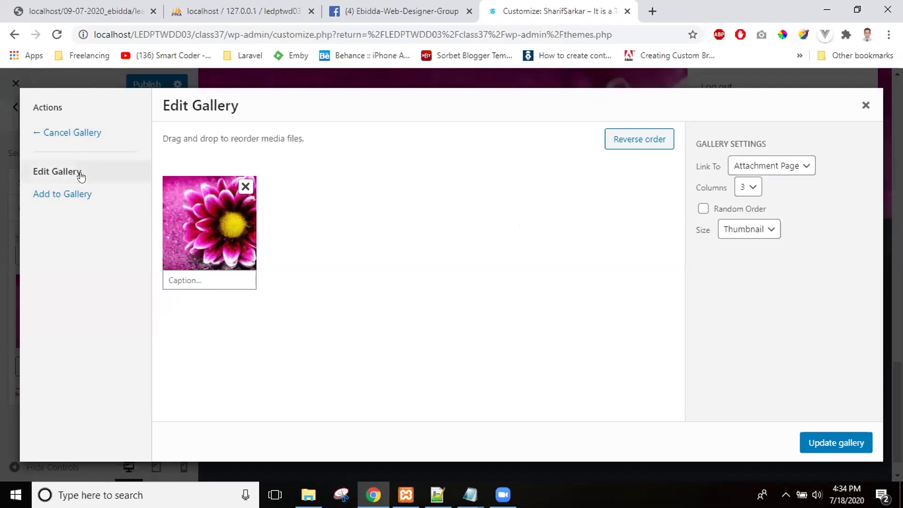
# Select the backgrounds-scaled.jpg image in the media library for the gallery.
pyautogui.click(47, 142)
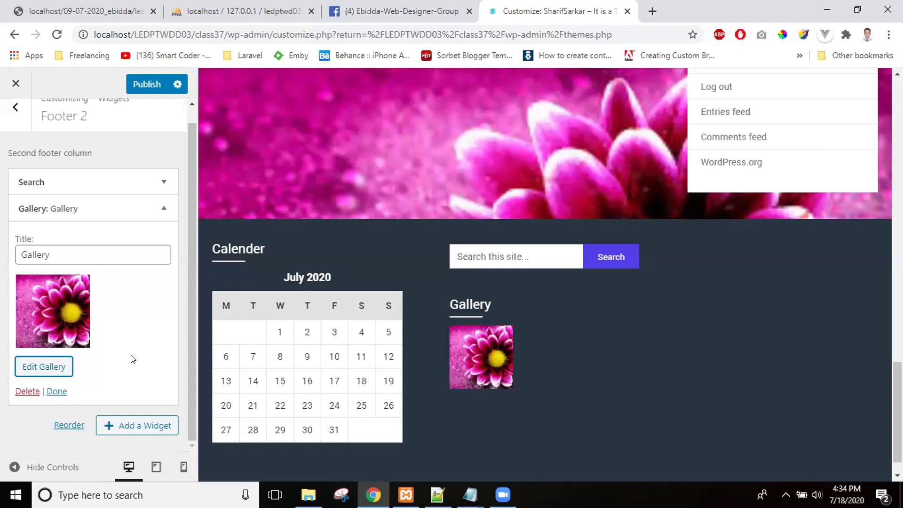
pyautogui.click(61, 368)
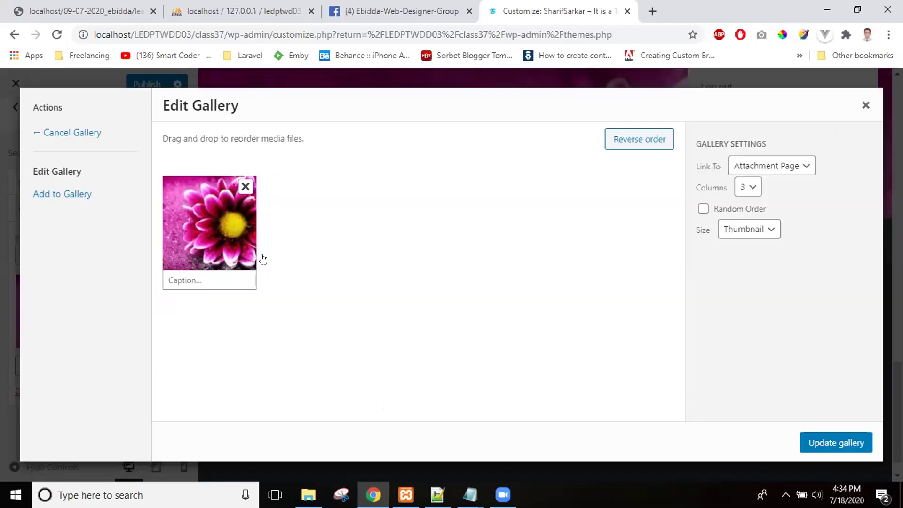
pyautogui.click(63, 197)
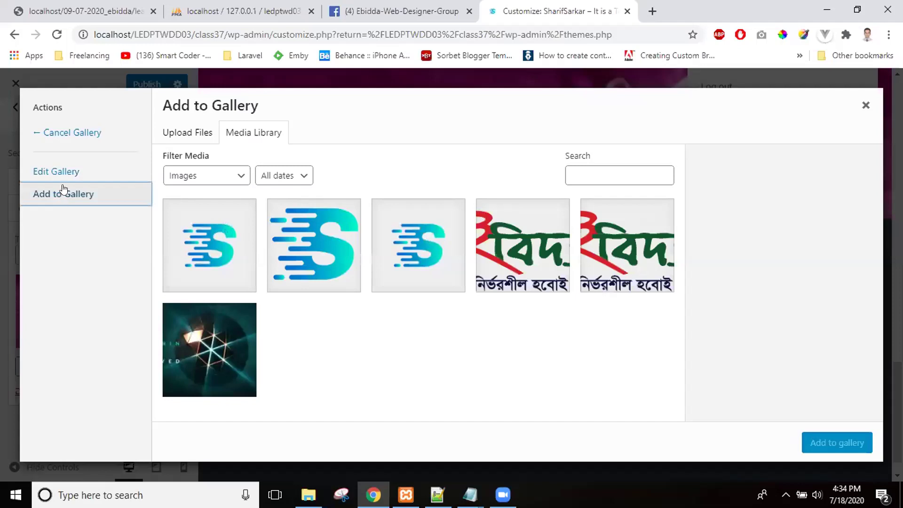
pyautogui.click(69, 176)
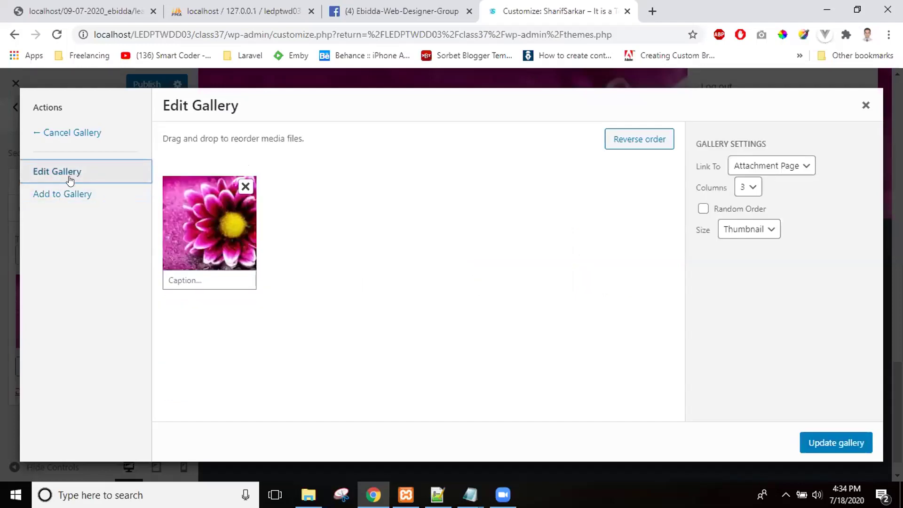
pyautogui.click(70, 191)
pyautogui.click(261, 134)
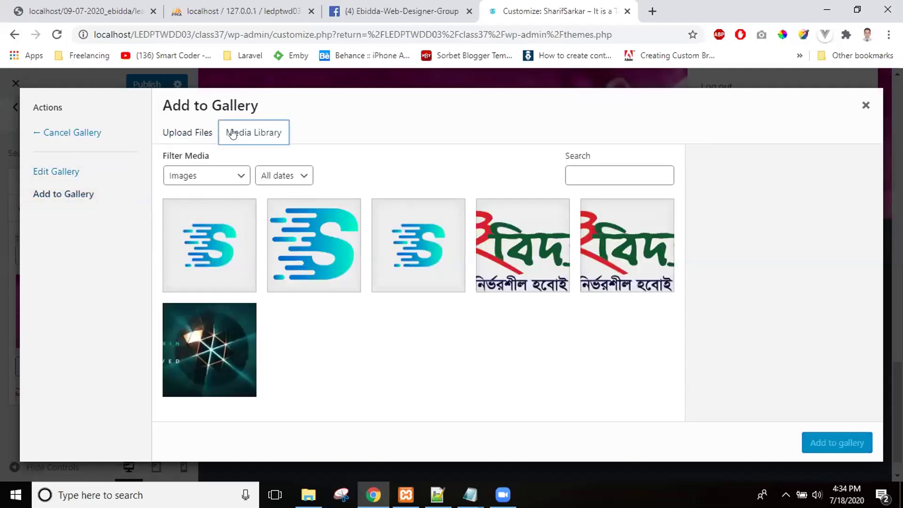
pyautogui.click(188, 134)
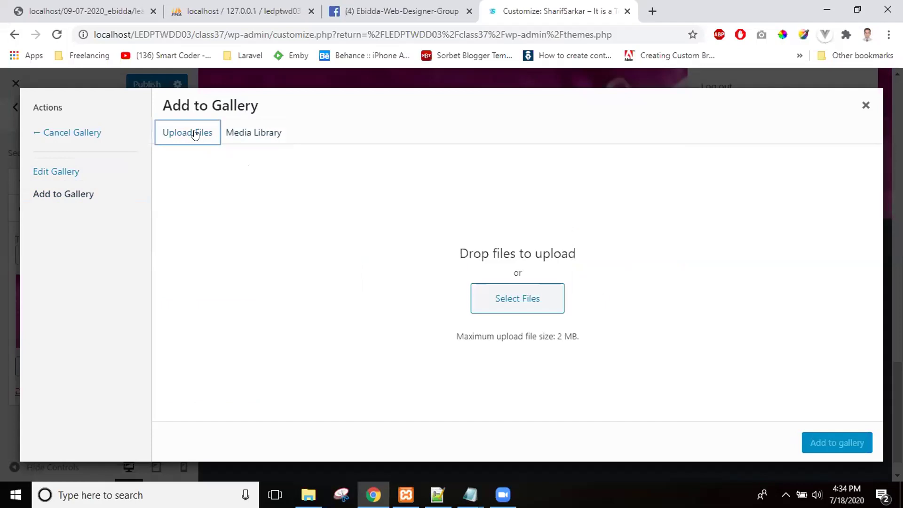
pyautogui.click(258, 134)
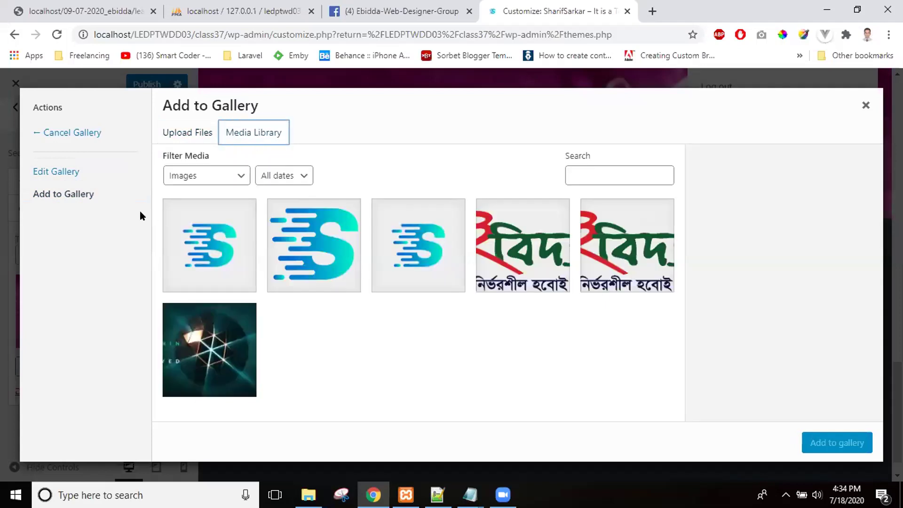
pyautogui.click(69, 198)
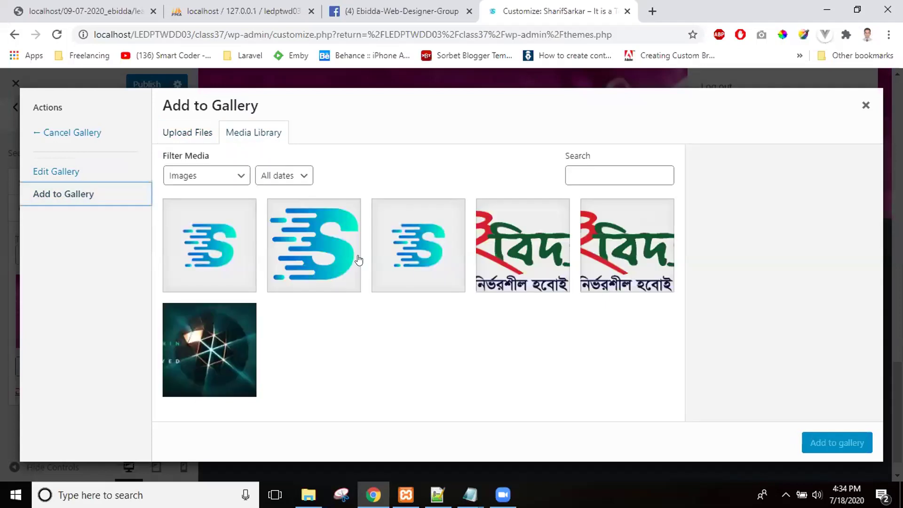
pyautogui.click(176, 359)
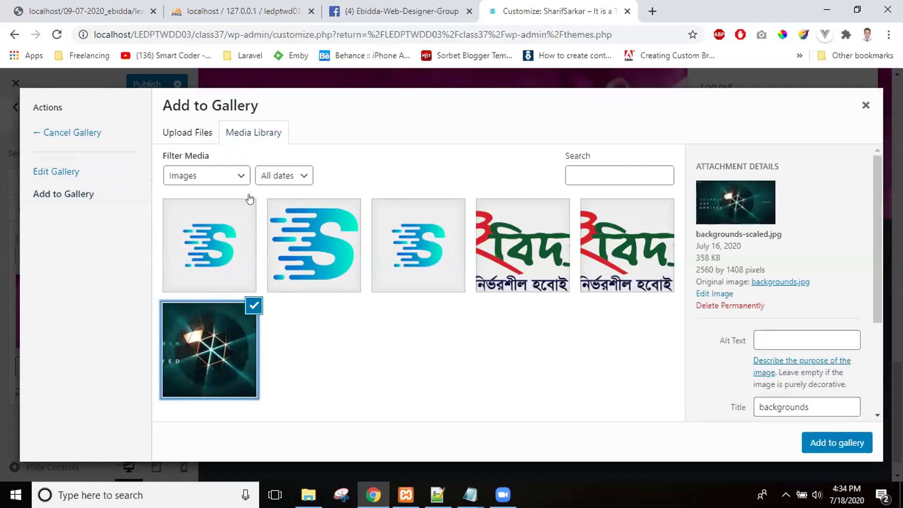
# Add the backgrounds image to the gallery, set 2 columns and update it.
pyautogui.click(241, 177)
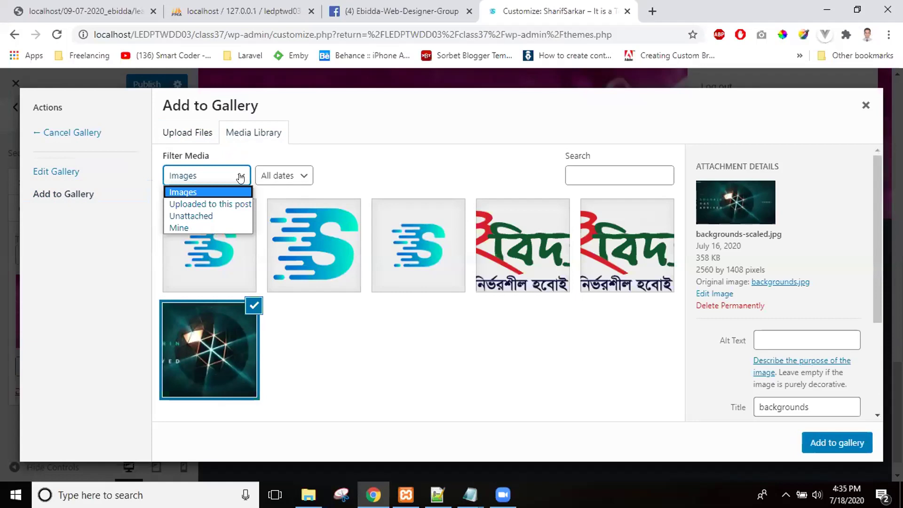
pyautogui.click(241, 177)
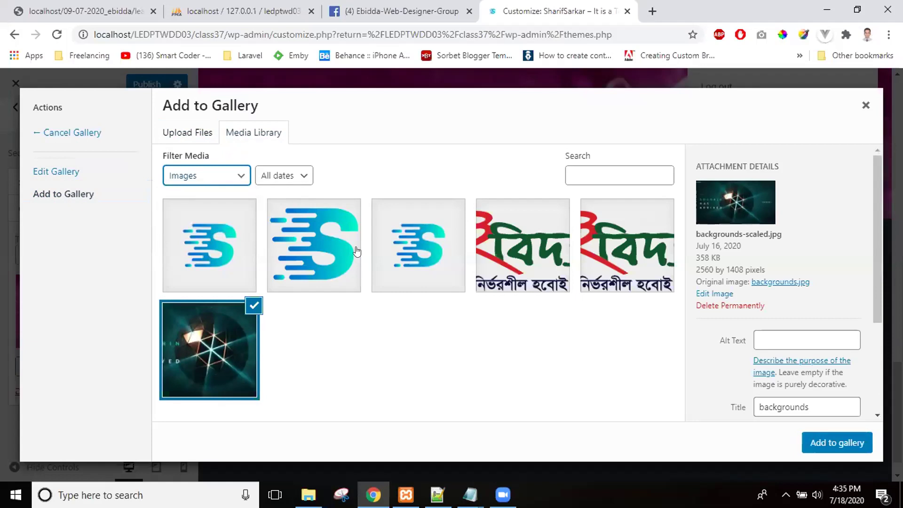
pyautogui.click(834, 443)
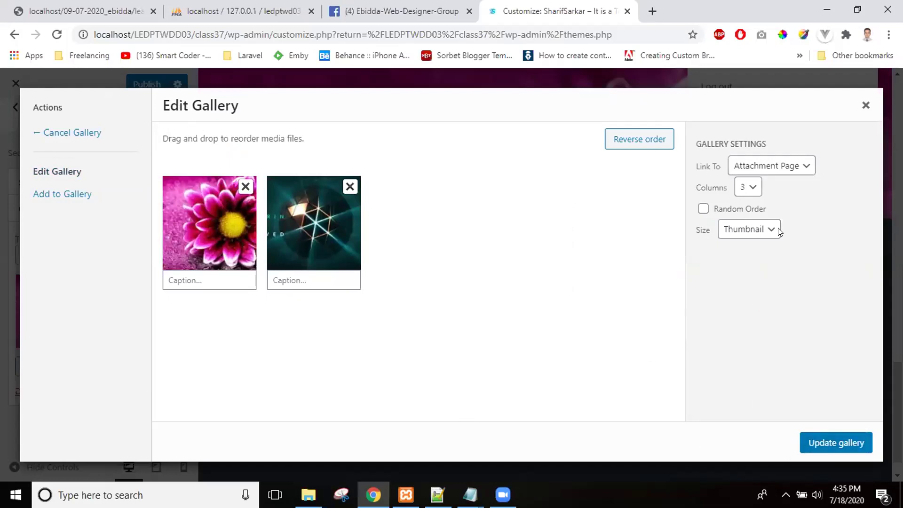
pyautogui.click(748, 188)
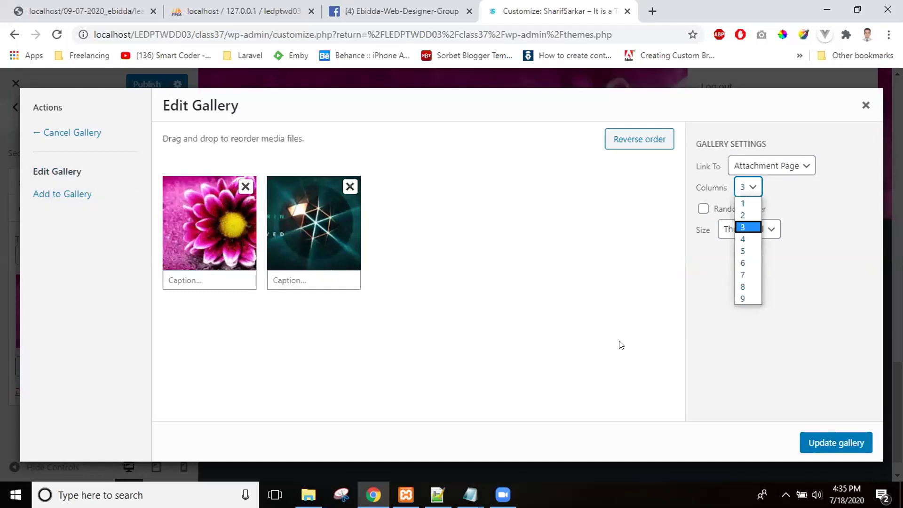
pyautogui.click(743, 215)
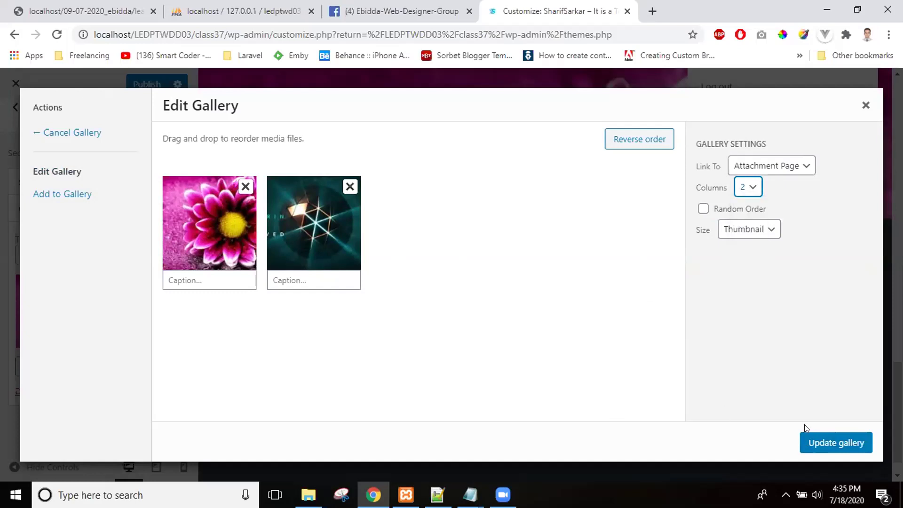
pyautogui.click(827, 436)
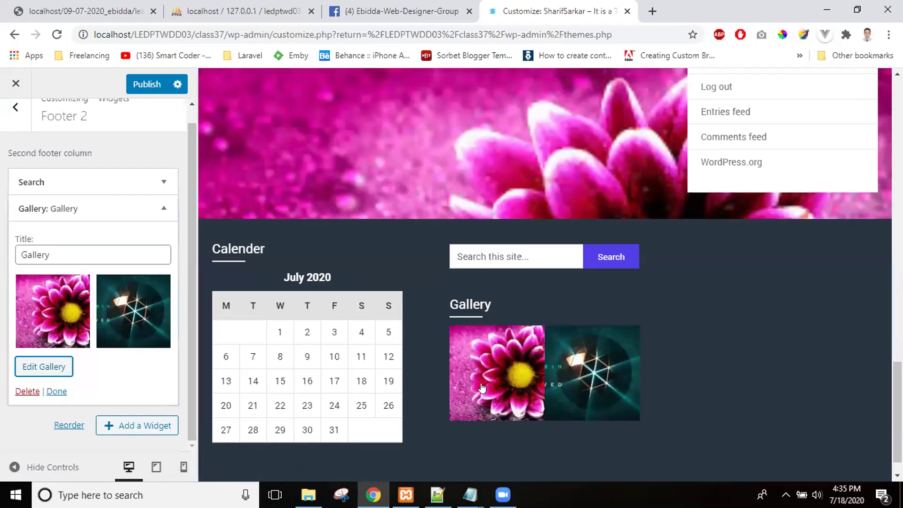
# Title the Footer 2 Search widget 'Search More' and publish the changes.
pyautogui.click(92, 188)
pyautogui.click(49, 243)
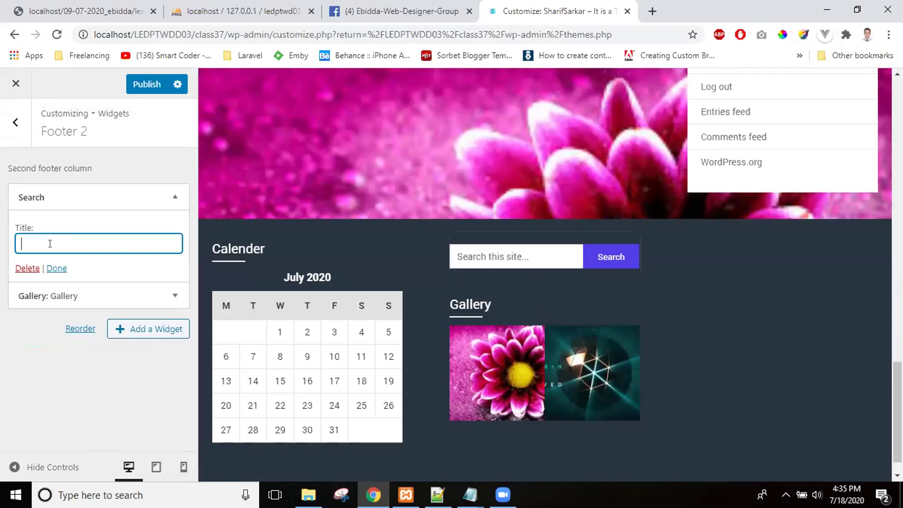
pyautogui.write('Sear')
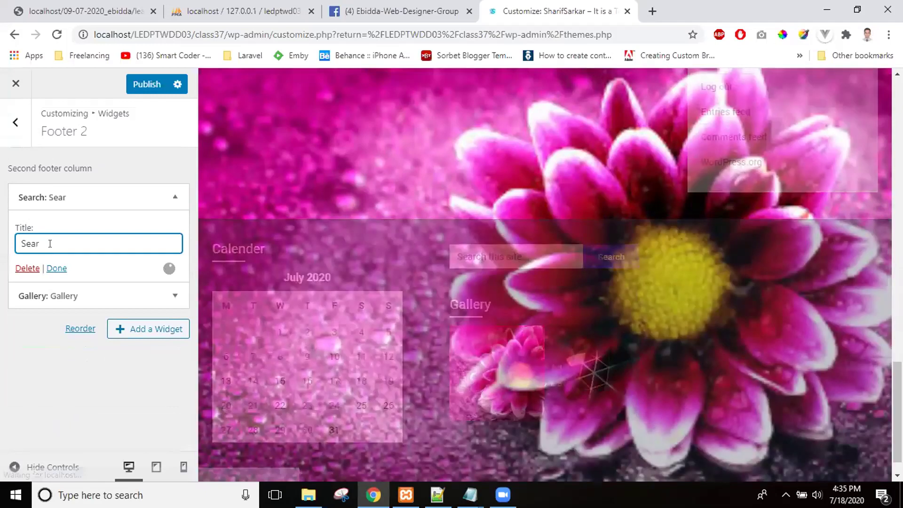
pyautogui.write('ch MOre')
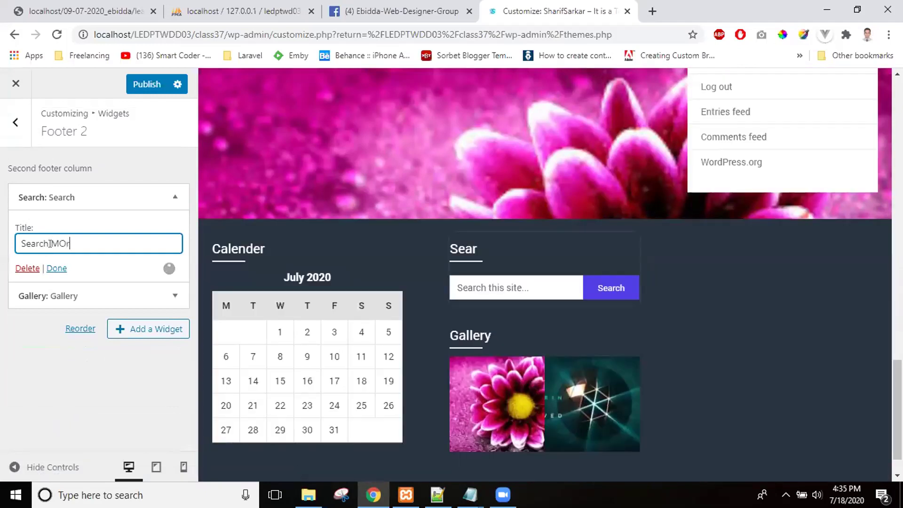
pyautogui.press('BackSpace')
pyautogui.press('BackSpace')
pyautogui.press('BackSpace')
pyautogui.write('ore')
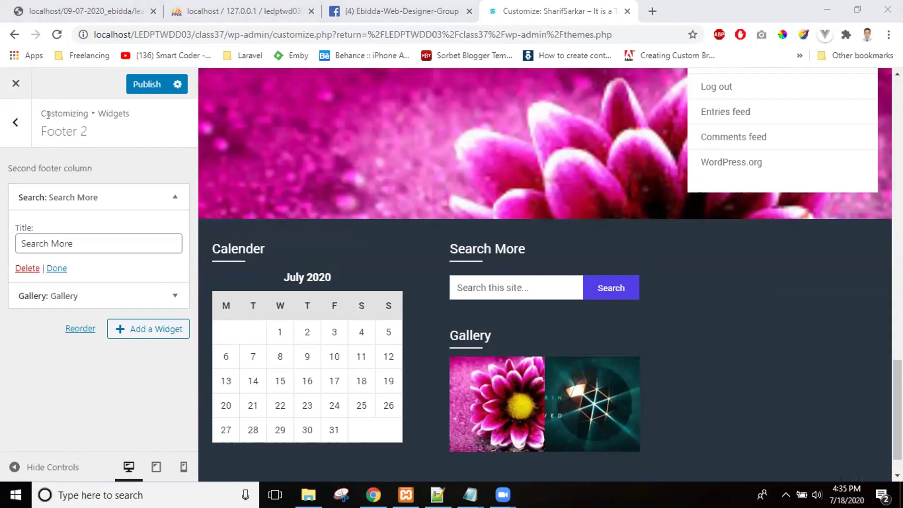
pyautogui.click(148, 77)
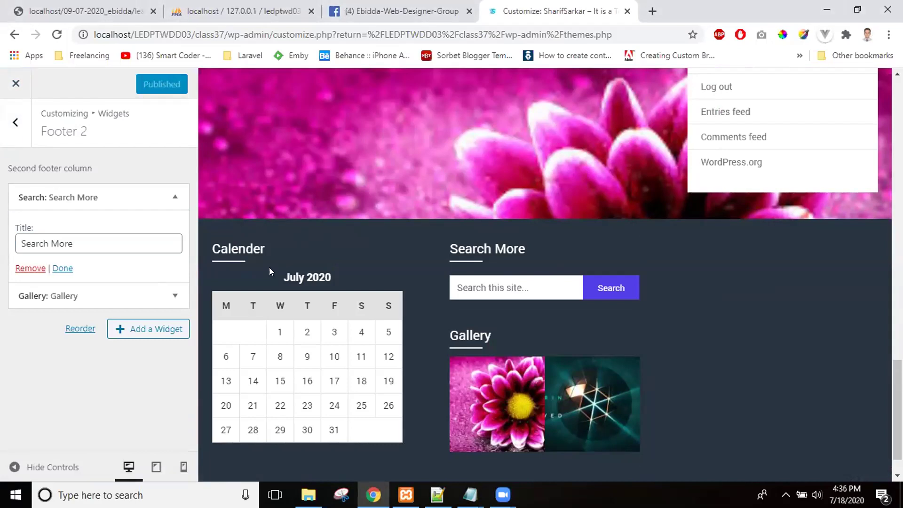
pyautogui.click(16, 123)
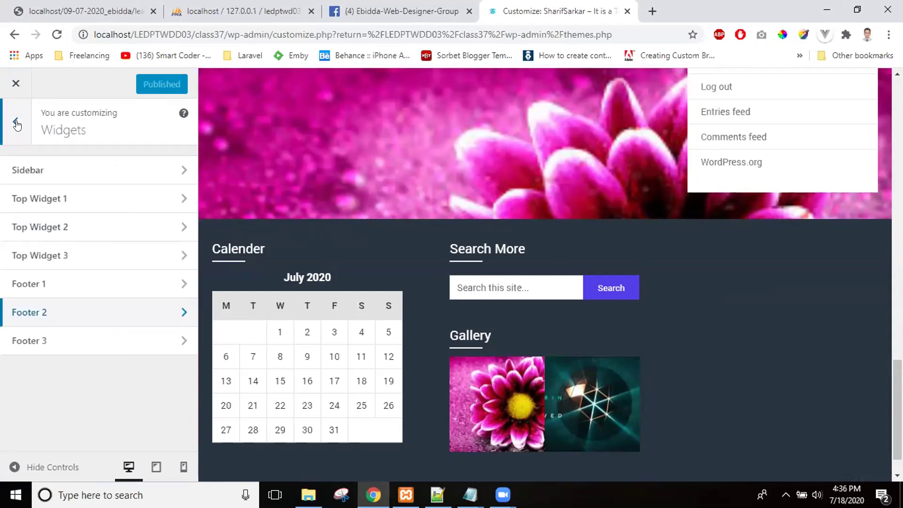
# Add a Pages widget to Footer 3, then delete it.
pyautogui.click(84, 347)
pyautogui.click(137, 197)
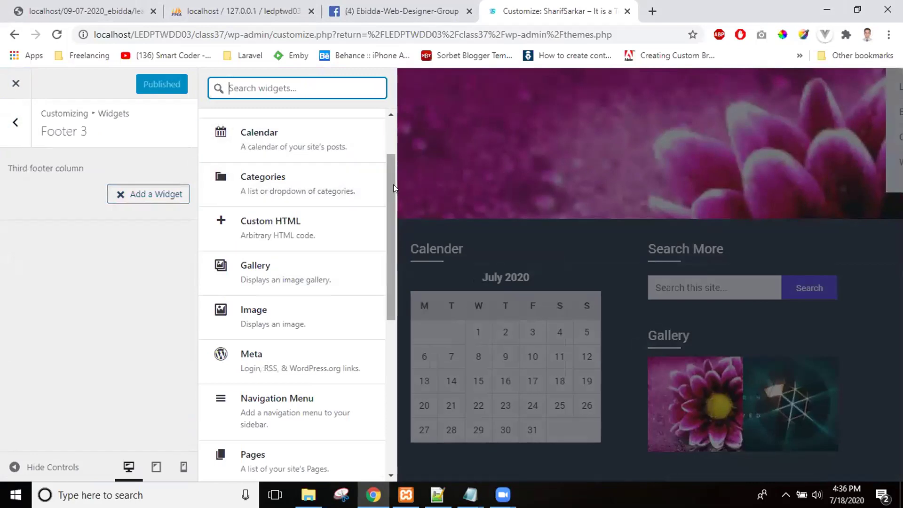
pyautogui.moveTo(391, 187); pyautogui.dragTo(389, 268)
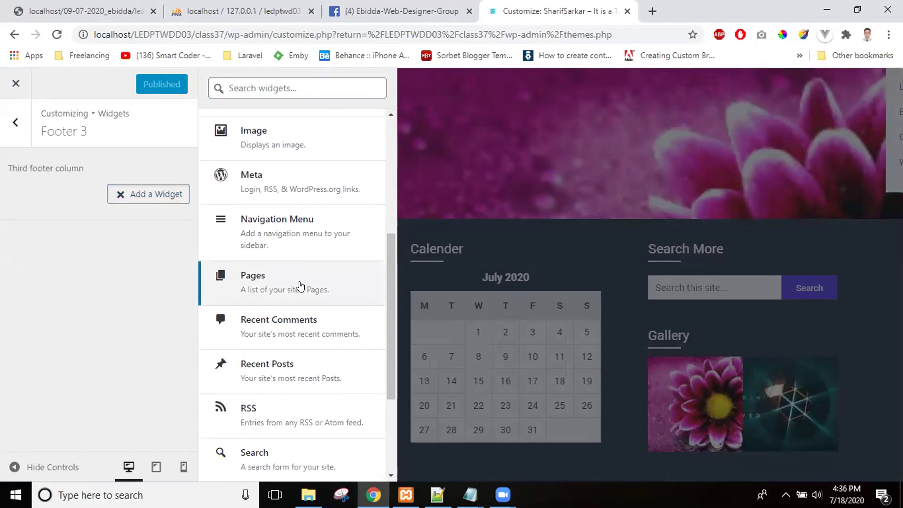
pyautogui.click(298, 283)
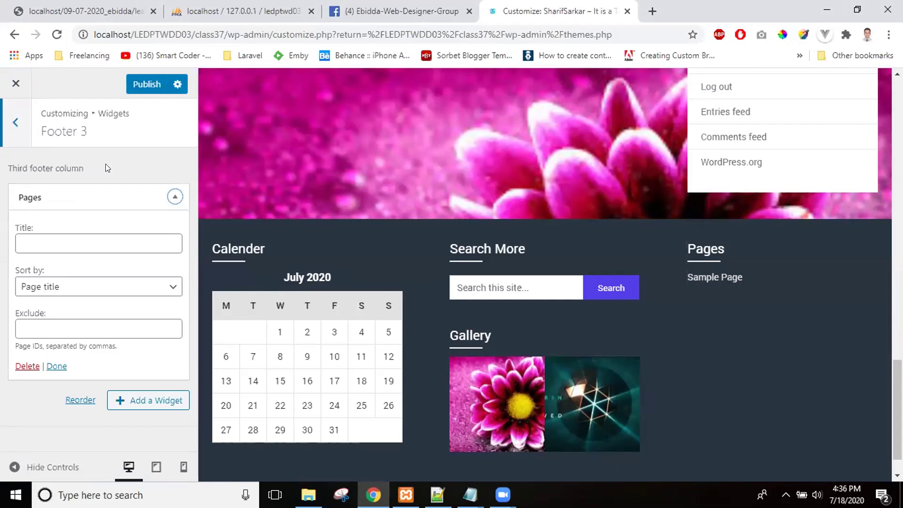
pyautogui.click(26, 367)
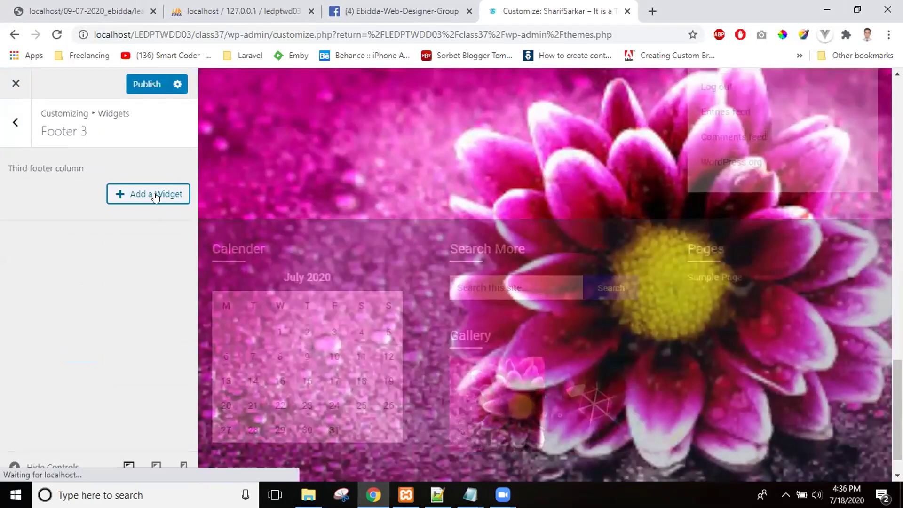
# Add an RSS widget to Footer 3, delete it, and bring up the widget list.
pyautogui.click(154, 194)
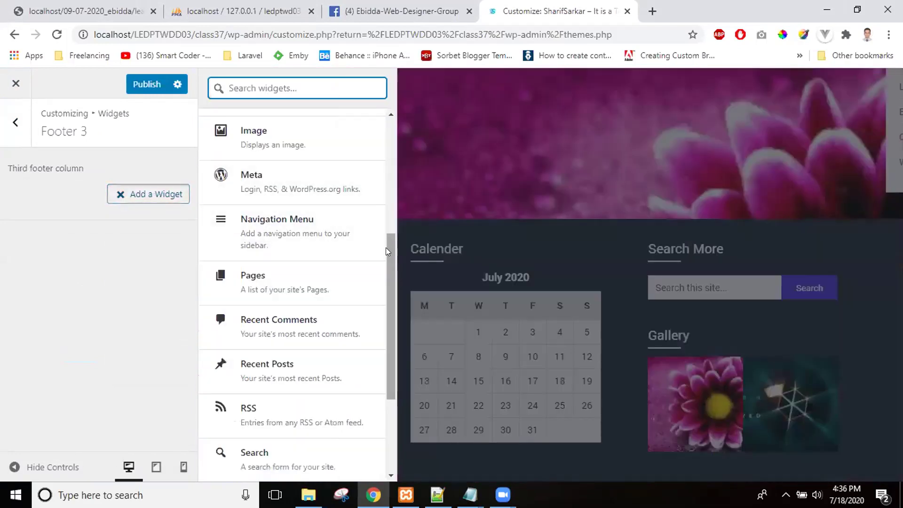
pyautogui.moveTo(386, 247); pyautogui.dragTo(394, 340)
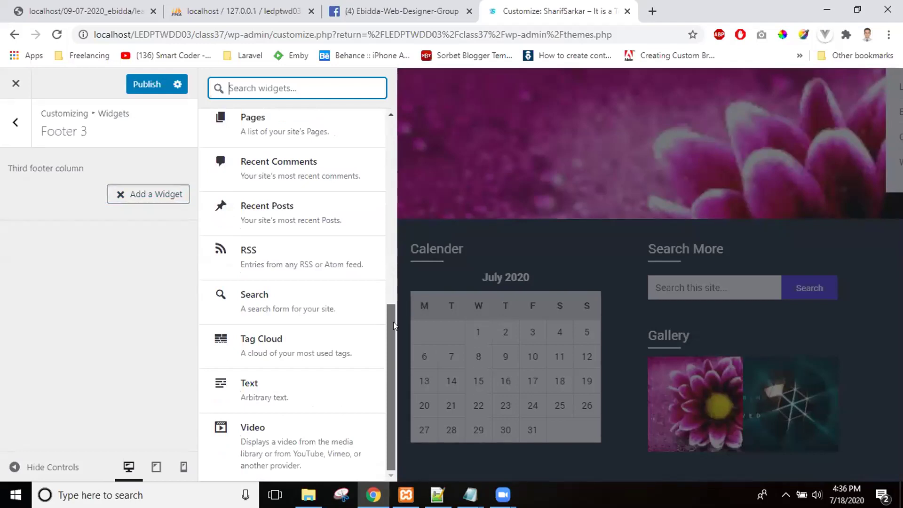
pyautogui.moveTo(394, 321); pyautogui.dragTo(394, 313)
pyautogui.click(333, 273)
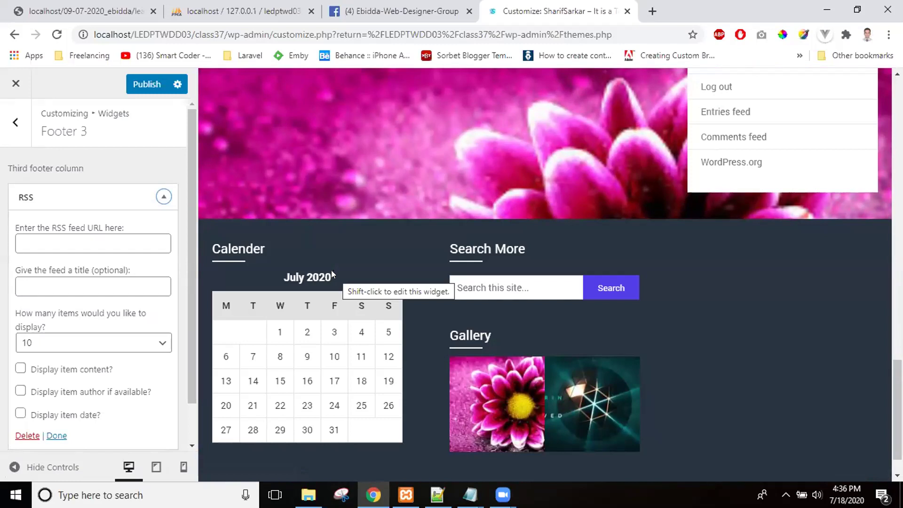
pyautogui.scroll(-1, 193, 312)
pyautogui.scroll(1, 193, 310)
pyautogui.click(14, 123)
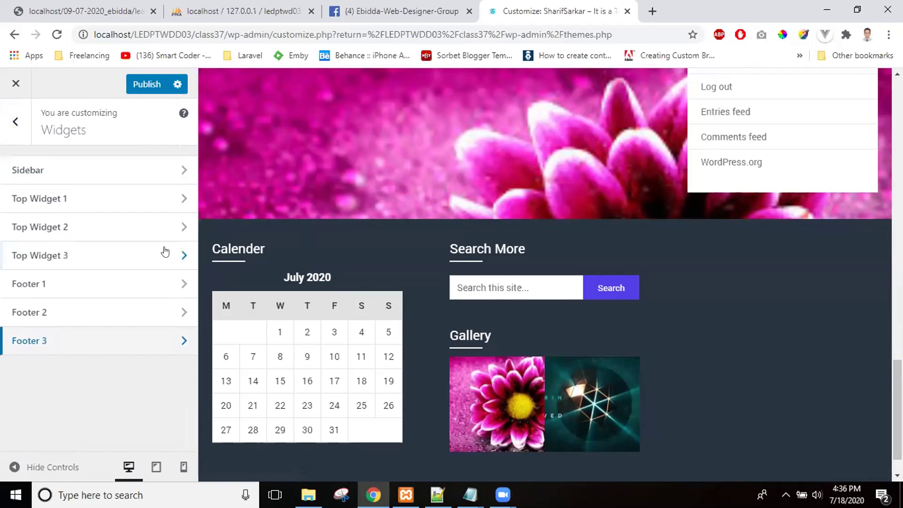
pyautogui.click(177, 340)
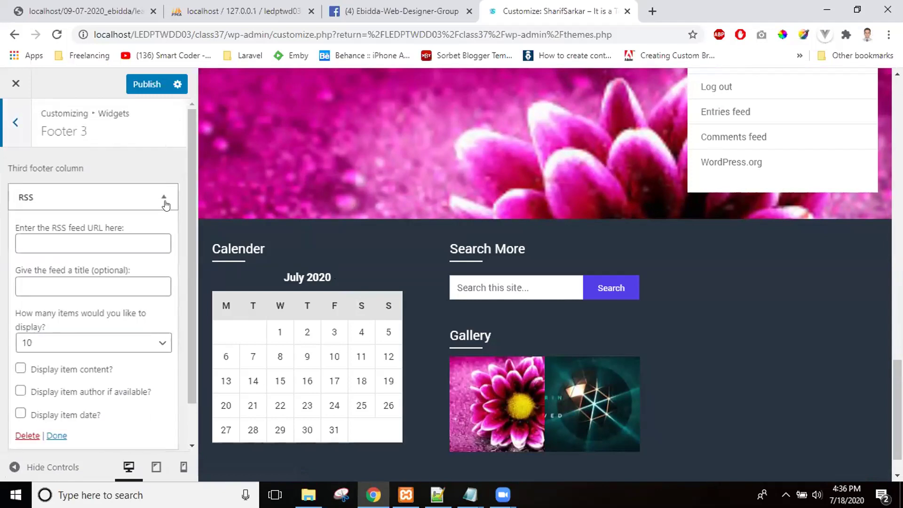
pyautogui.click(29, 437)
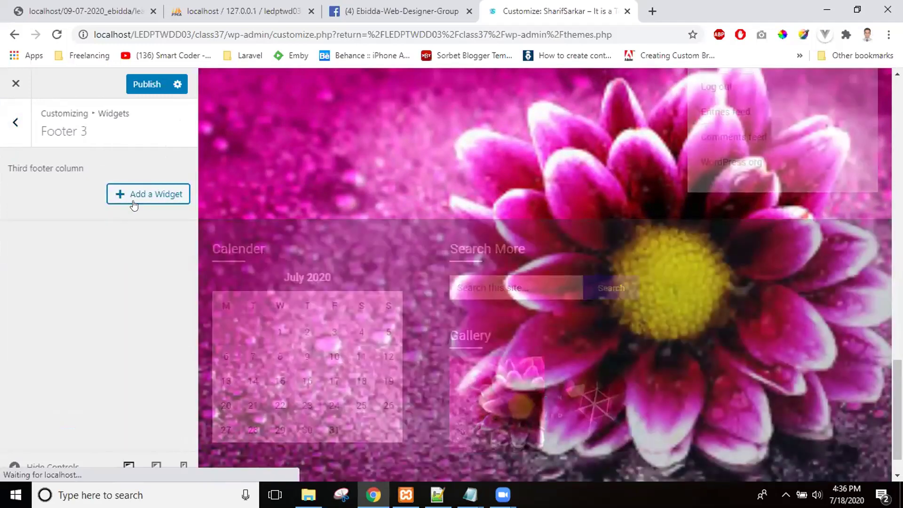
pyautogui.click(133, 204)
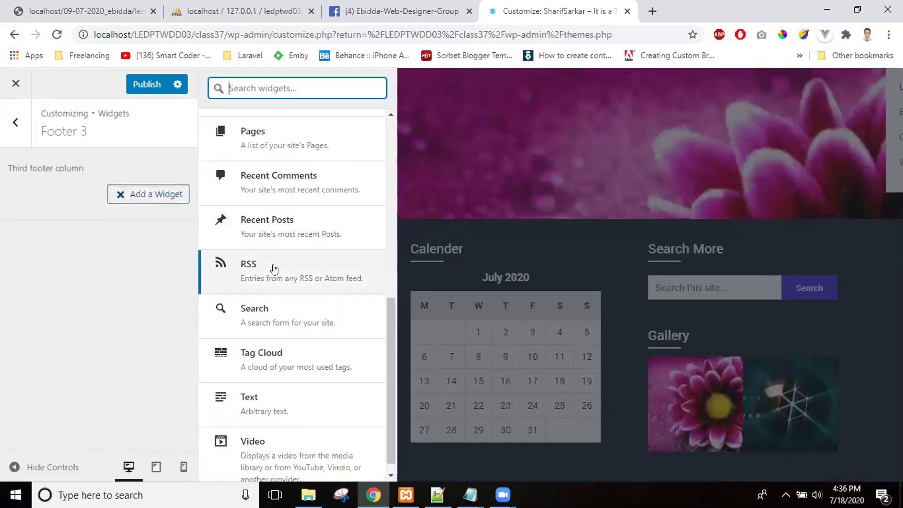
# Add a Recent Posts widget to Footer 3 titled 'Recenter Post'.
pyautogui.click(317, 228)
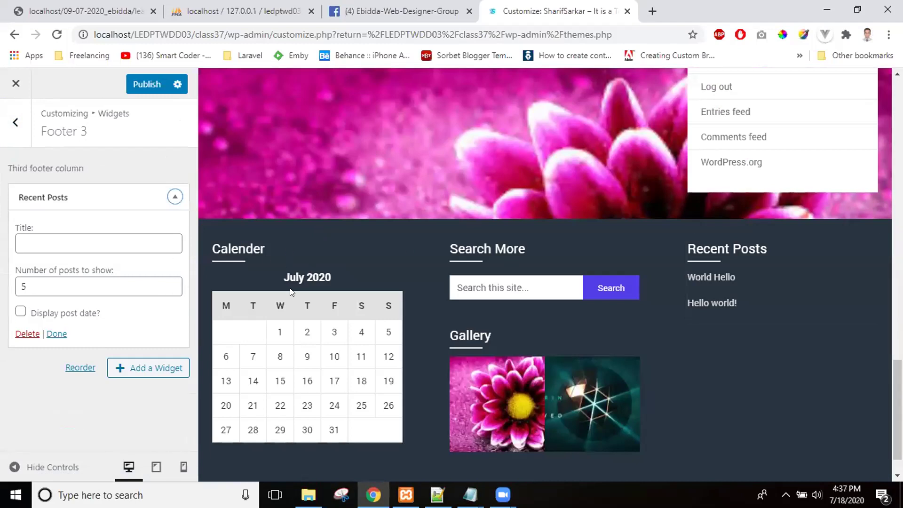
pyautogui.click(64, 239)
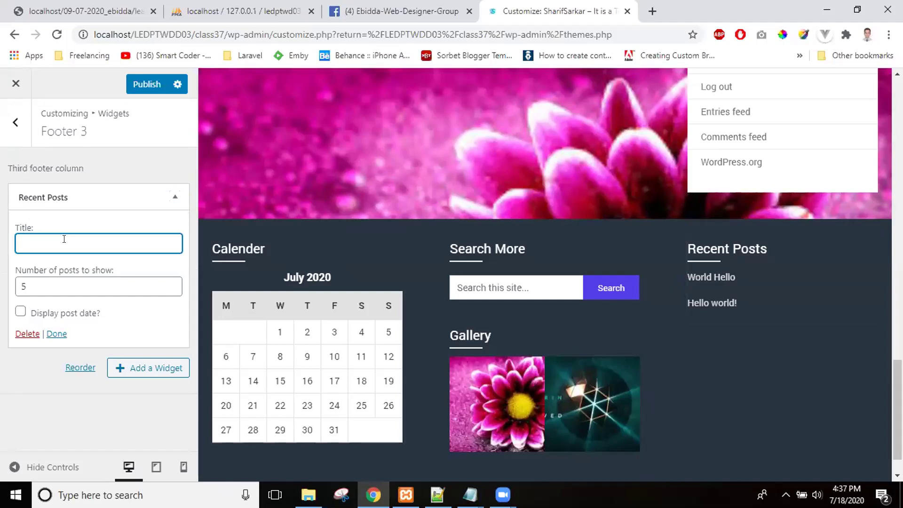
pyautogui.write('Recenter')
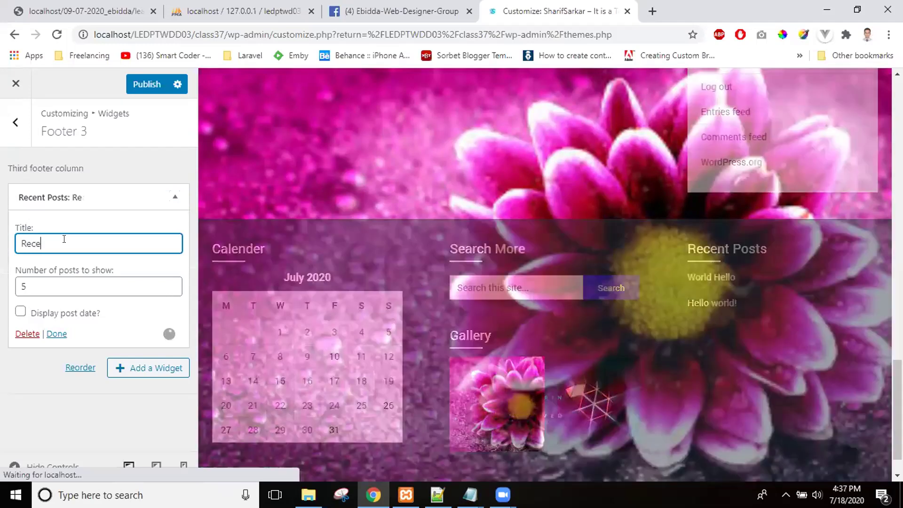
pyautogui.write(' POst')
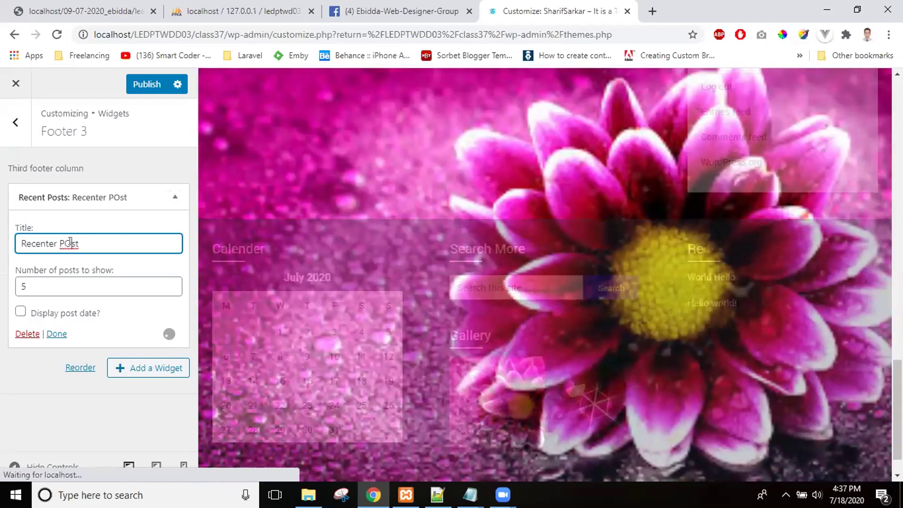
pyautogui.click(71, 242)
pyautogui.press('BackSpace')
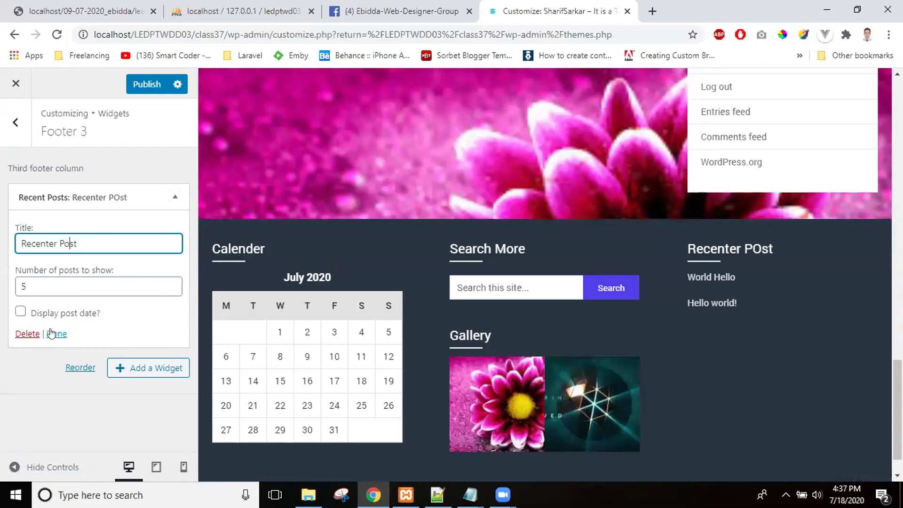
# Tick Display post date on the widget and publish the footer changes.
pyautogui.click(20, 312)
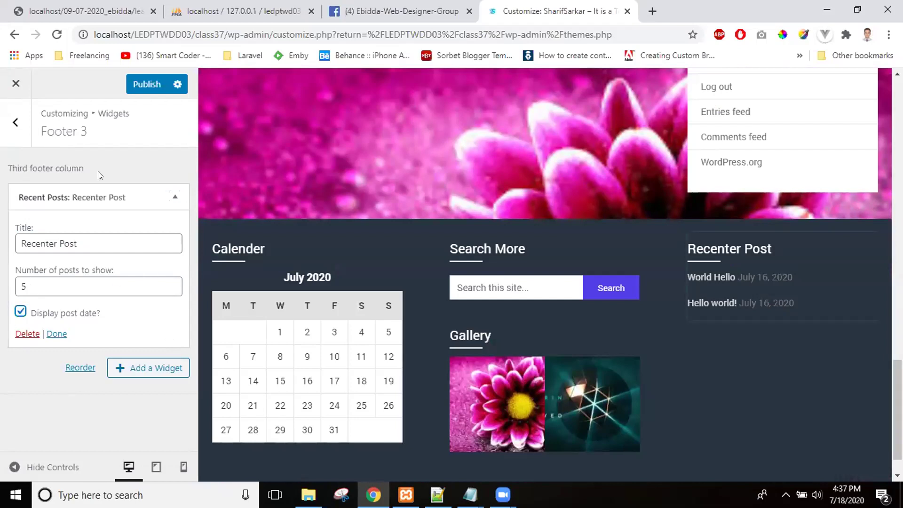
pyautogui.click(148, 81)
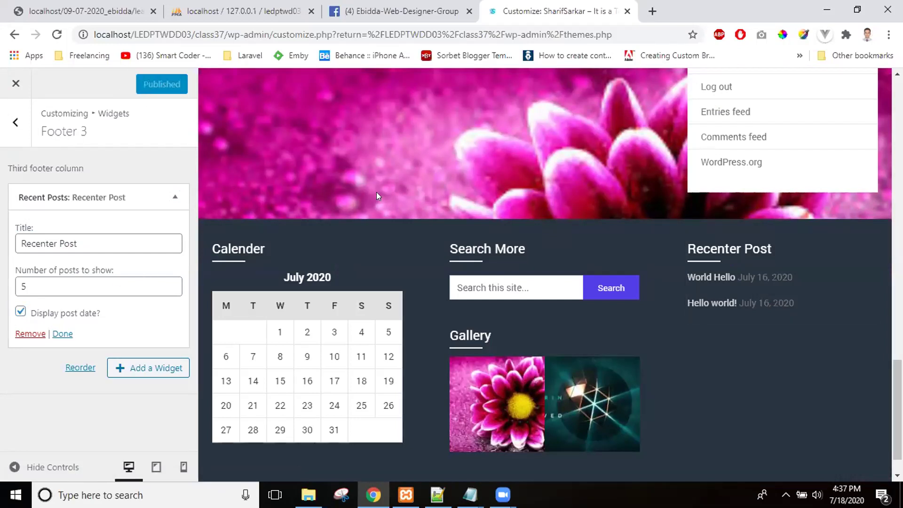
pyautogui.click(12, 123)
# In Homepage Settings, preview the static page dropdowns, keep 'Your latest posts', and publish.
pyautogui.click(11, 123)
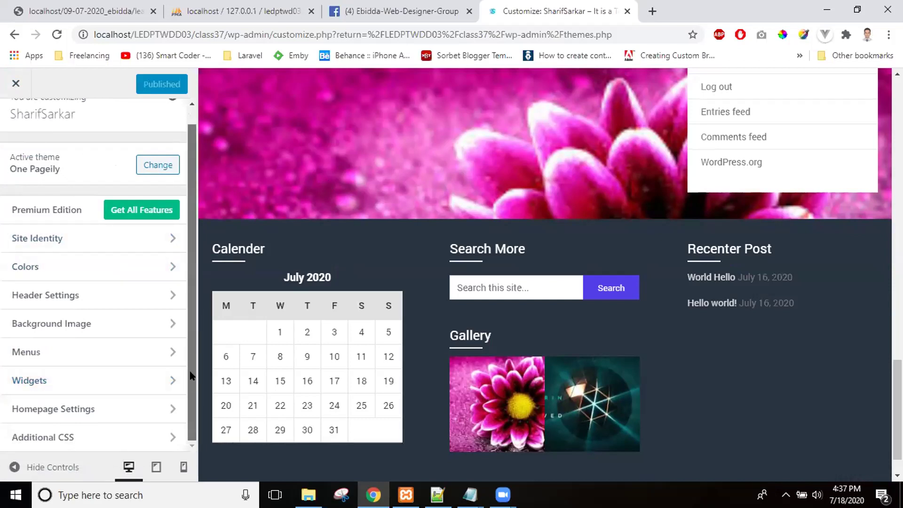
pyautogui.click(84, 410)
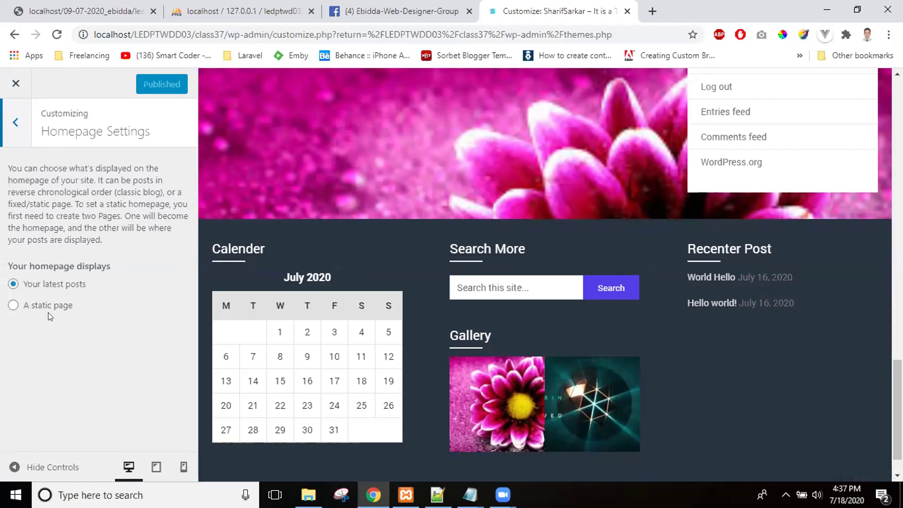
pyautogui.click(14, 307)
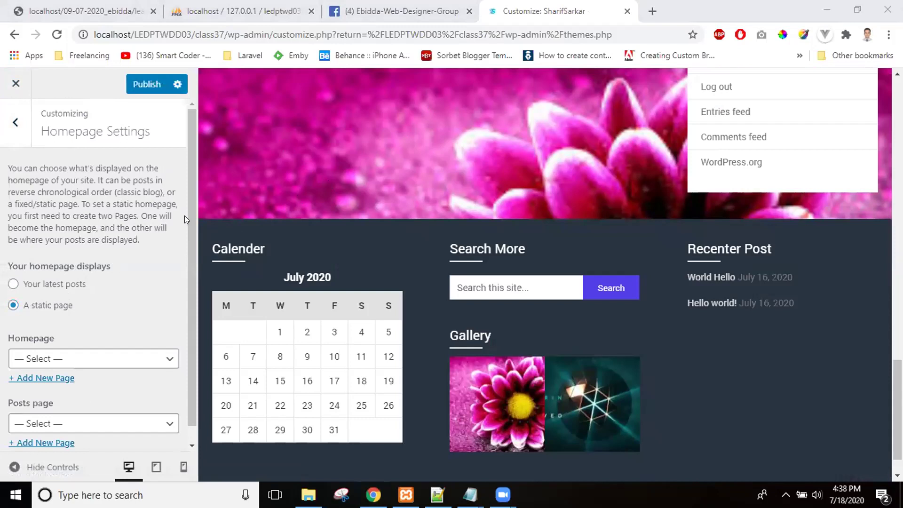
pyautogui.scroll(-1, 192, 207)
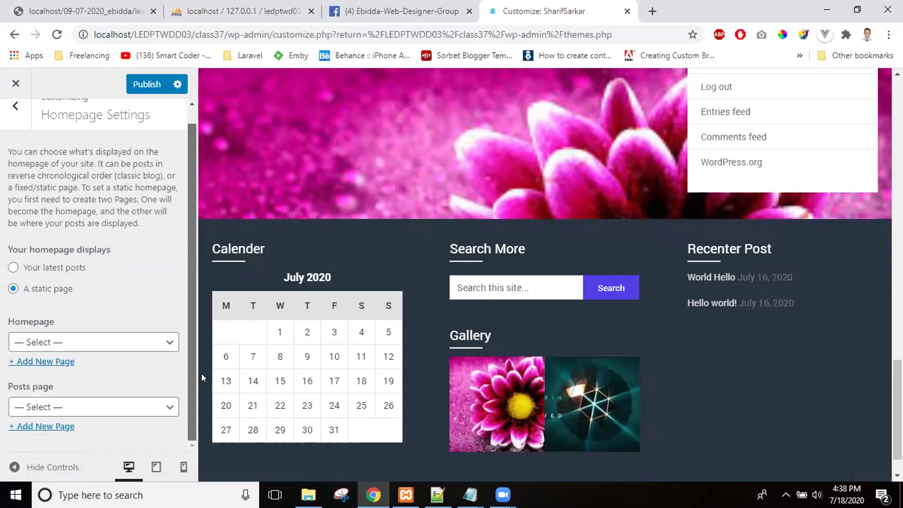
pyautogui.click(157, 344)
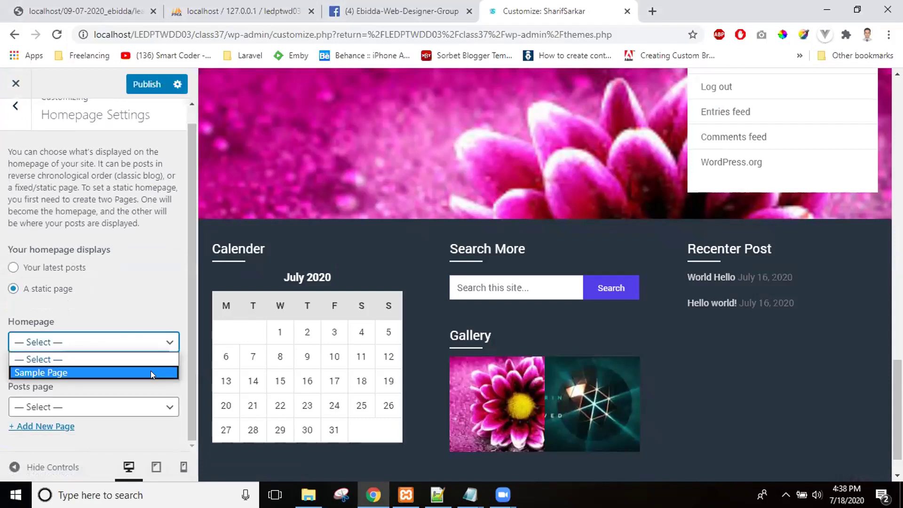
pyautogui.click(167, 407)
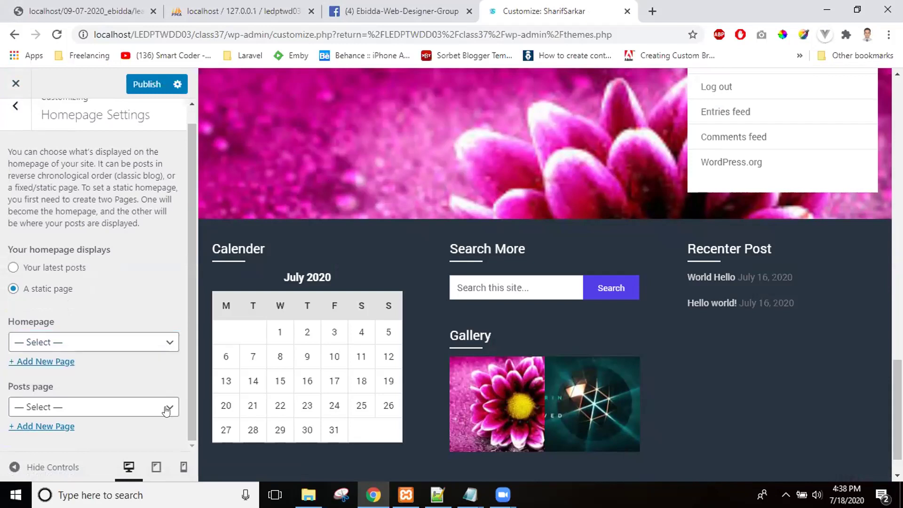
pyautogui.click(167, 408)
pyautogui.click(166, 409)
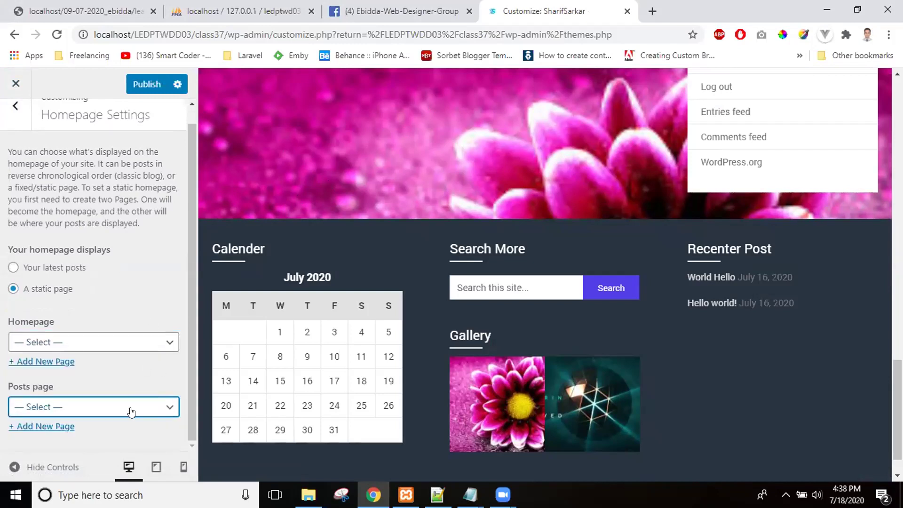
pyautogui.click(13, 268)
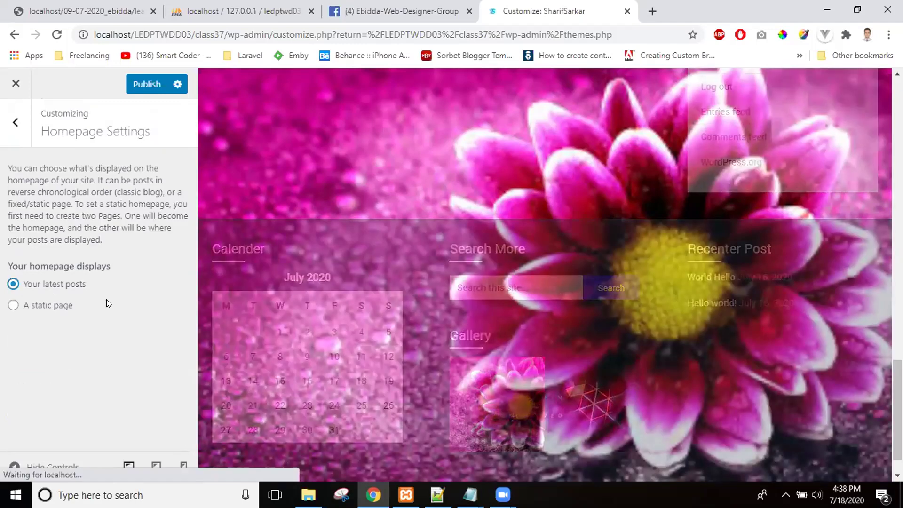
pyautogui.click(145, 87)
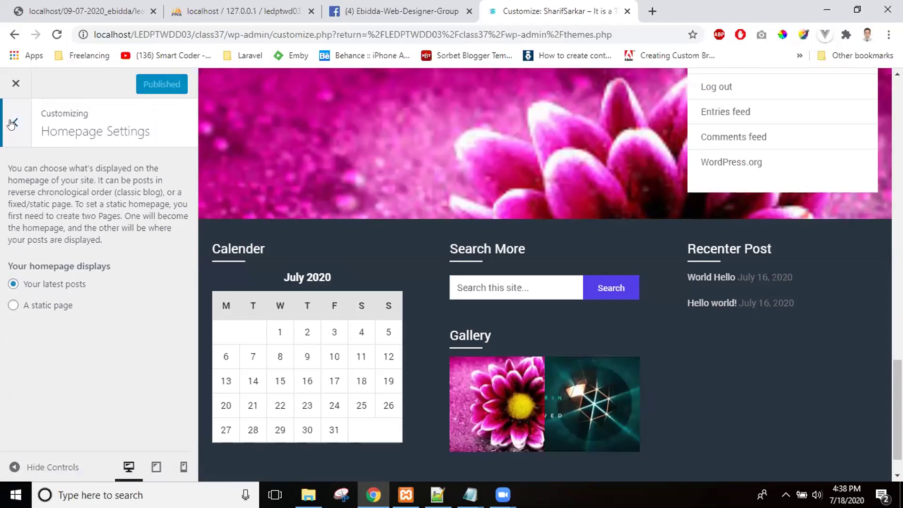
# Leave Homepage Settings and scroll the customizer sidebar back to the top.
pyautogui.click(12, 124)
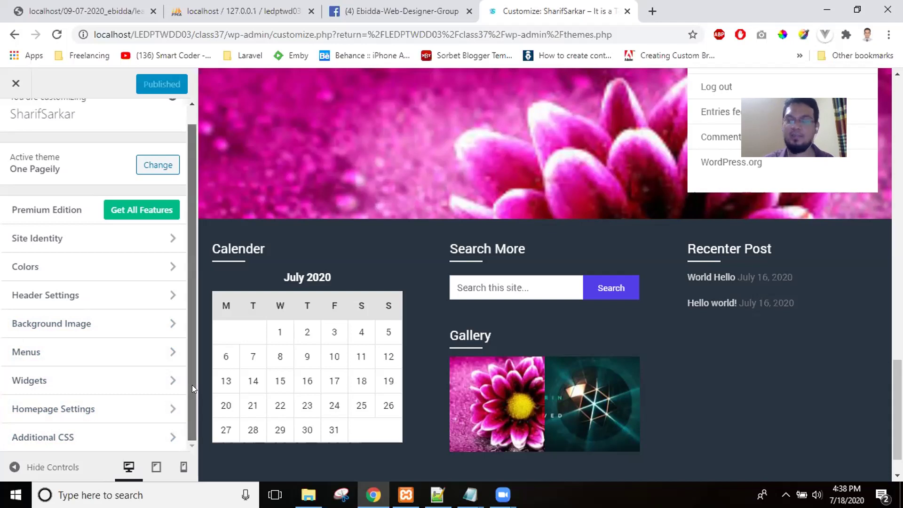
pyautogui.moveTo(192, 394); pyautogui.dragTo(196, 286)
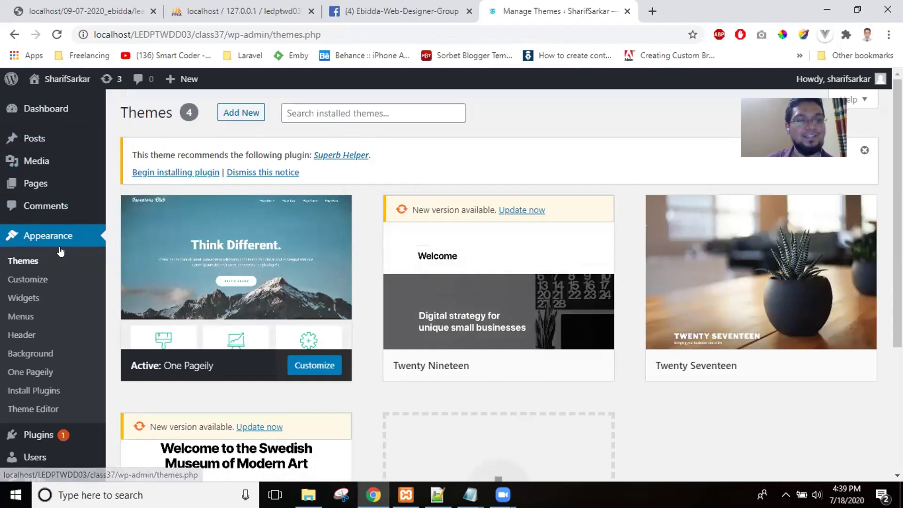
# Open Visit Site in a new tab to view the mountain header, then return to Themes.
pyautogui.moveTo(71, 82)
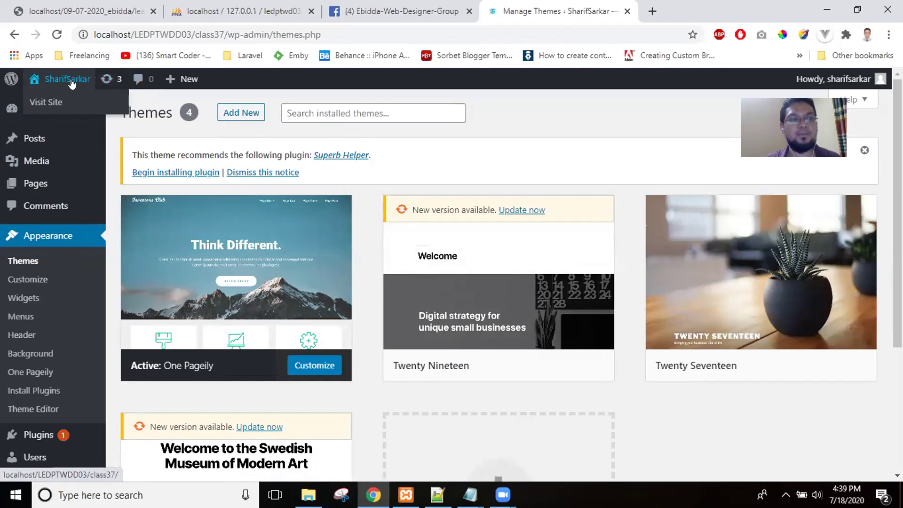
pyautogui.rightClick(59, 100)
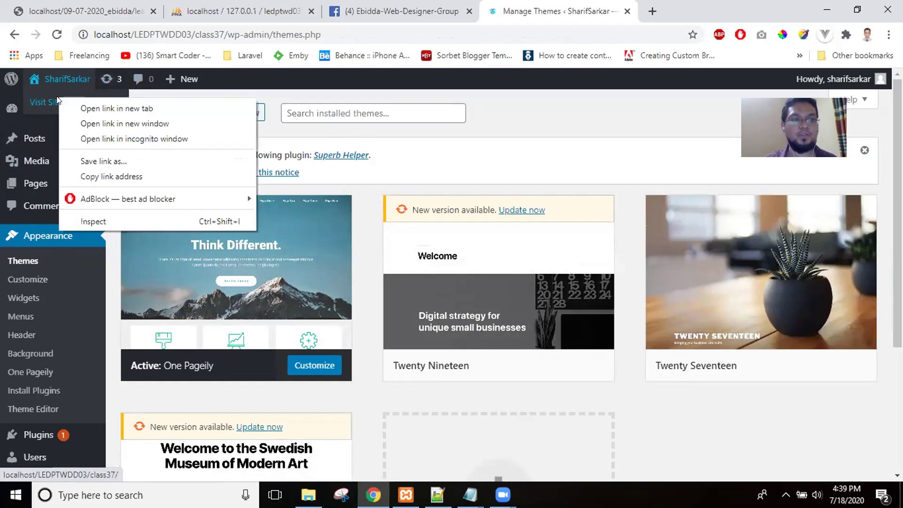
pyautogui.click(106, 108)
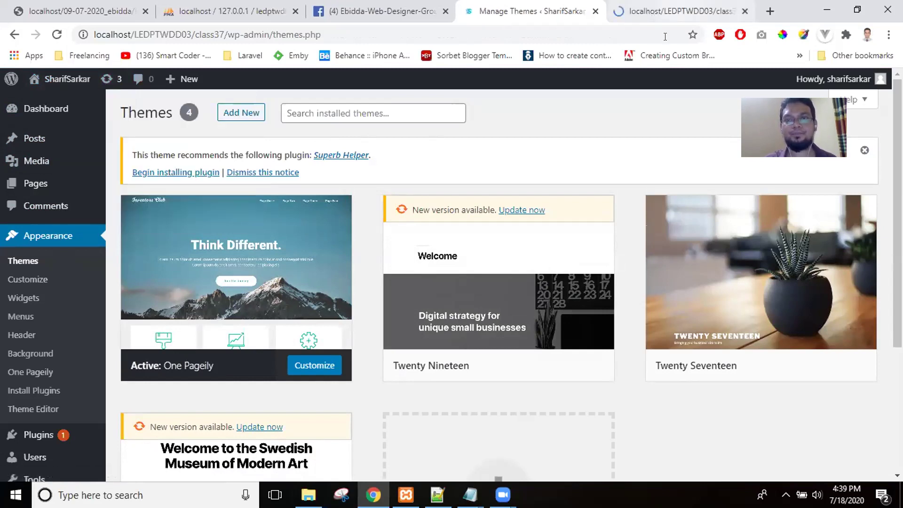
pyautogui.click(673, 11)
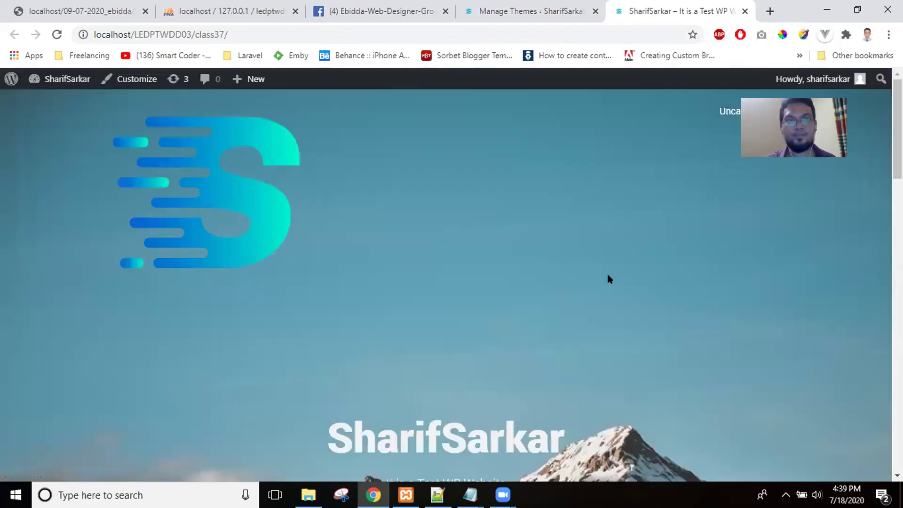
pyautogui.moveTo(897, 129)
pyautogui.mouseDown()
pyautogui.moveTo(898, 421)
pyautogui.moveTo(897, 130)
pyautogui.mouseUp()
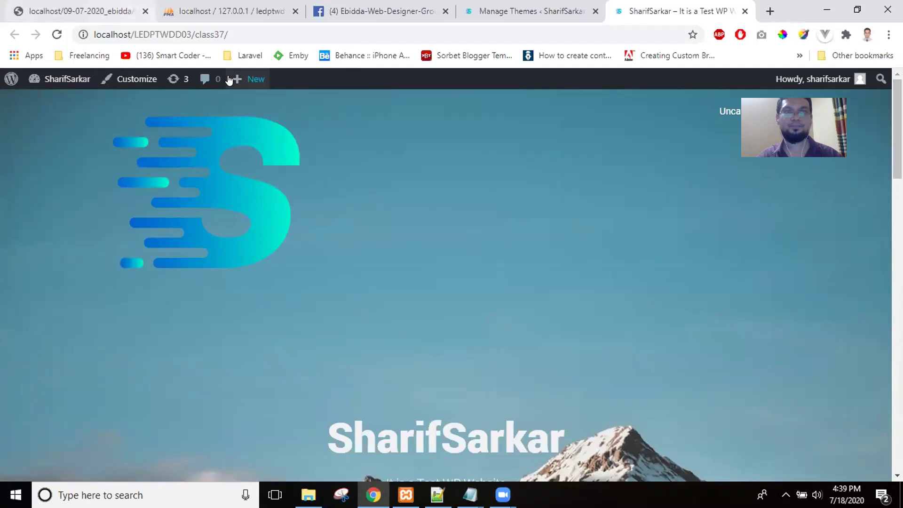
pyautogui.click(573, 22)
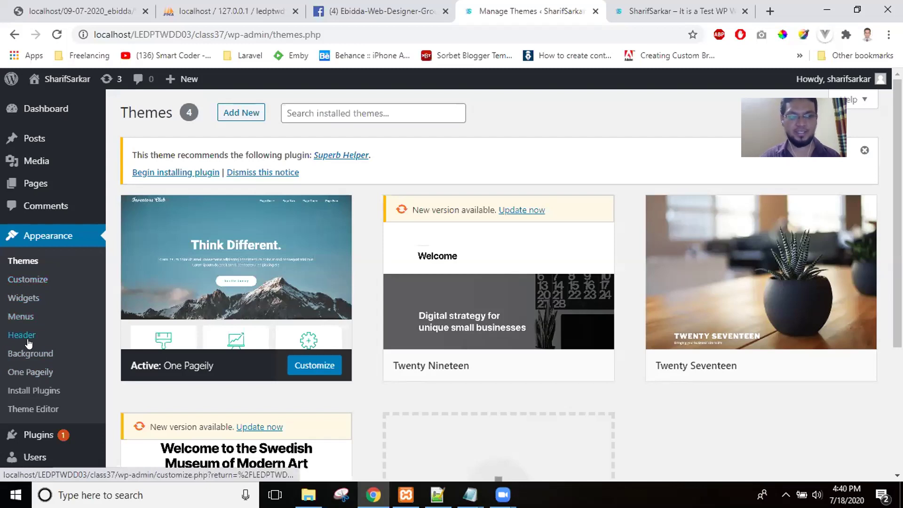
pyautogui.click(46, 373)
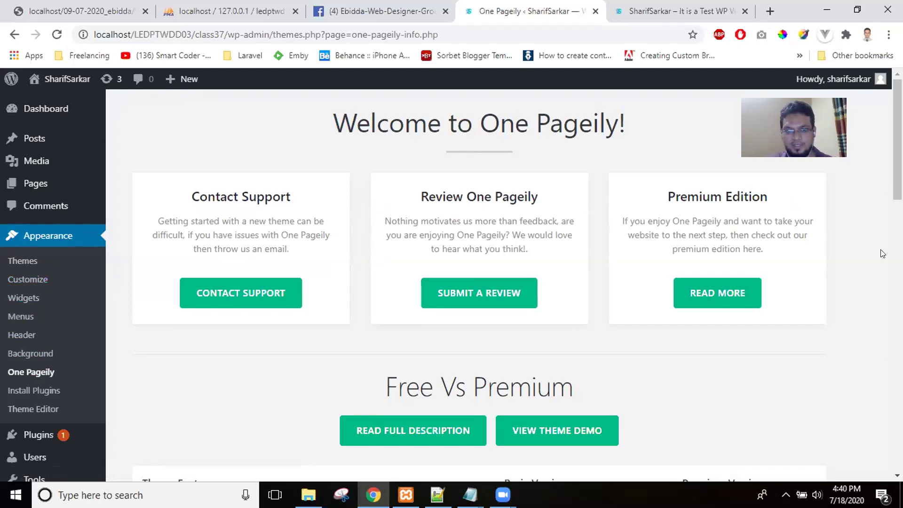
pyautogui.scroll(-1, 498, 280)
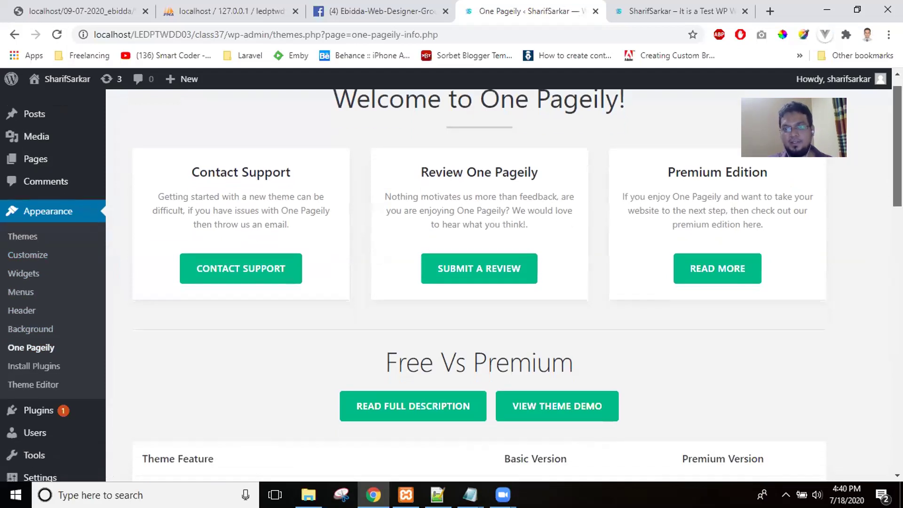
pyautogui.scroll(1, 499, 281)
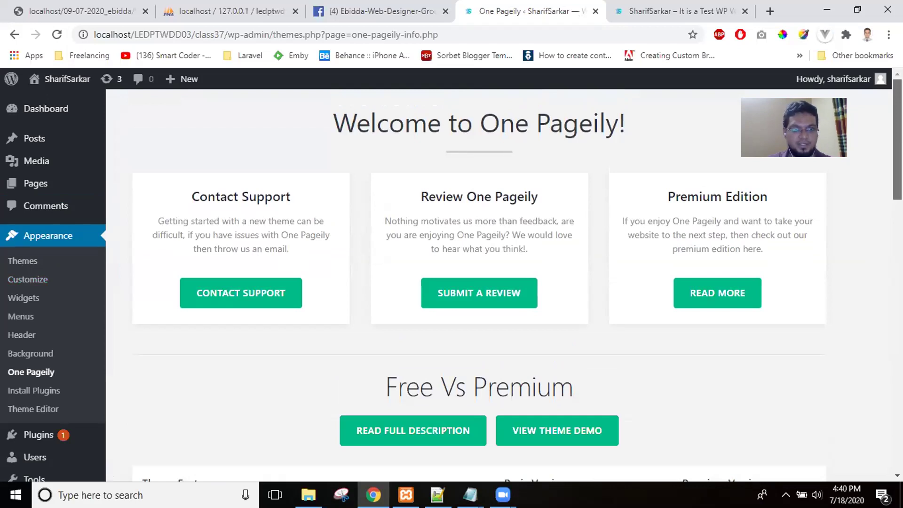
pyautogui.scroll(-3, 499, 281)
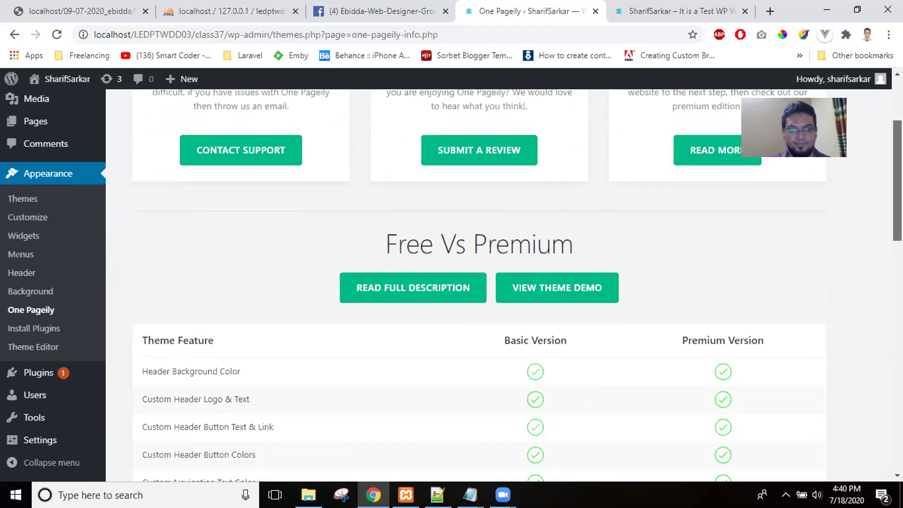
pyautogui.scroll(-1, 480, 282)
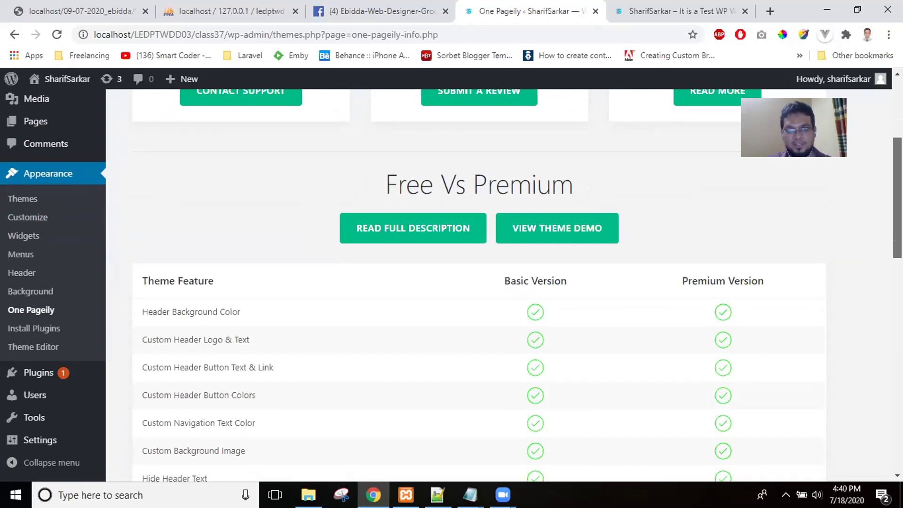
pyautogui.scroll(-2, 480, 282)
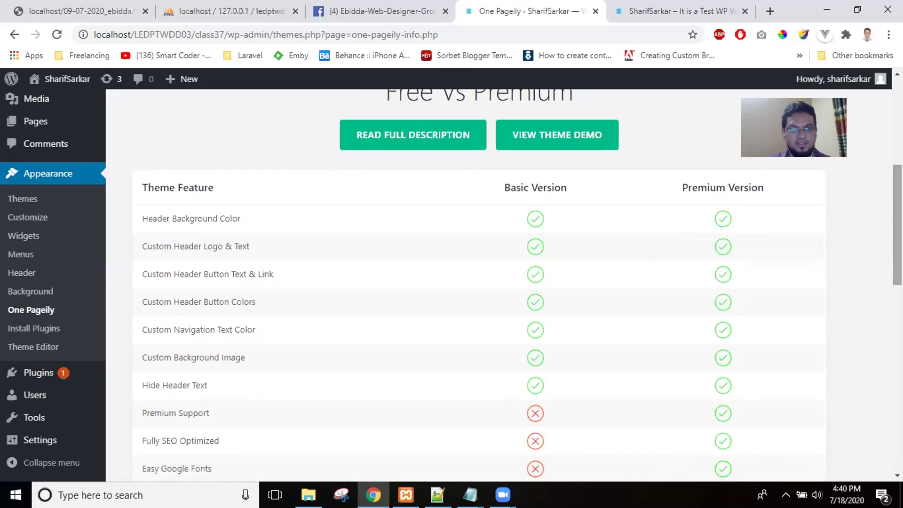
pyautogui.scroll(-2, 517, 286)
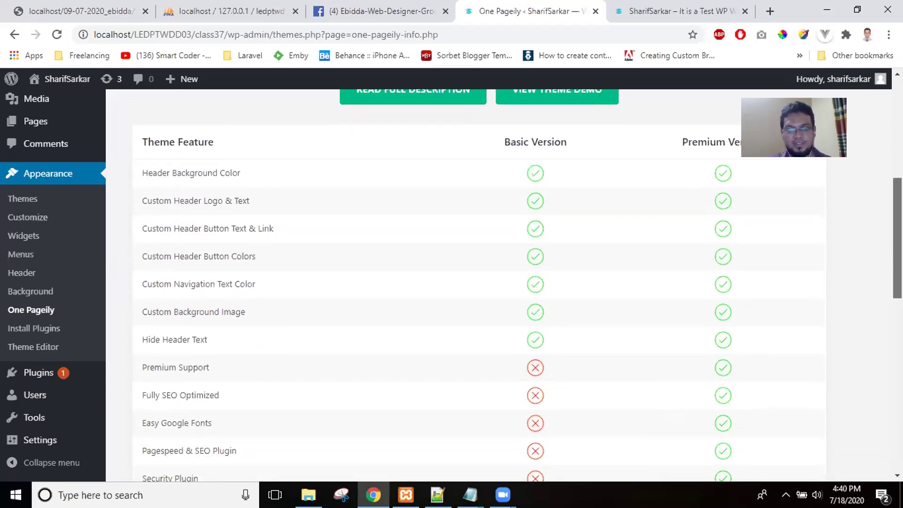
pyautogui.scroll(-2, 480, 283)
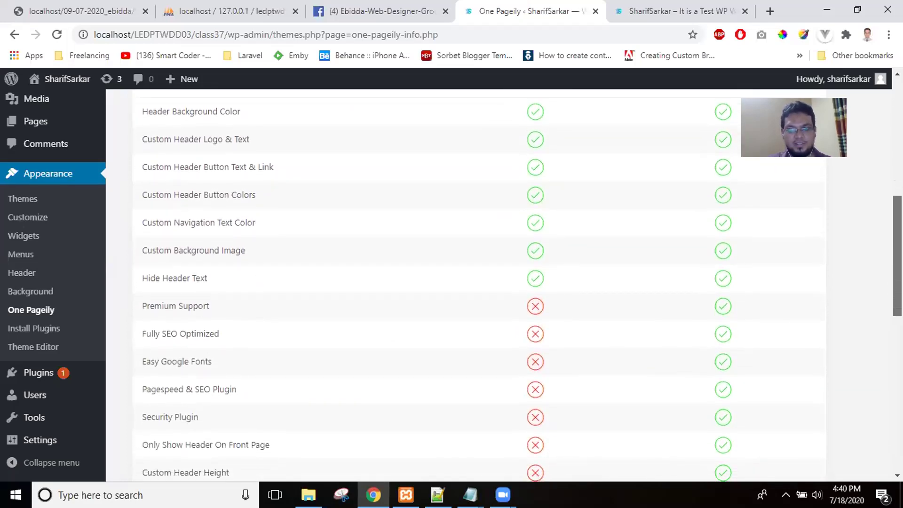
pyautogui.scroll(-2, 479, 282)
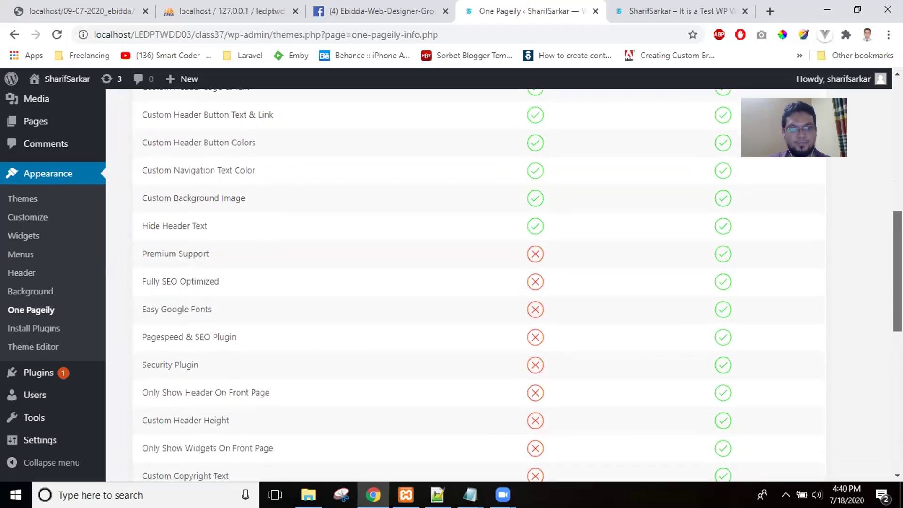
pyautogui.scroll(-2, 479, 286)
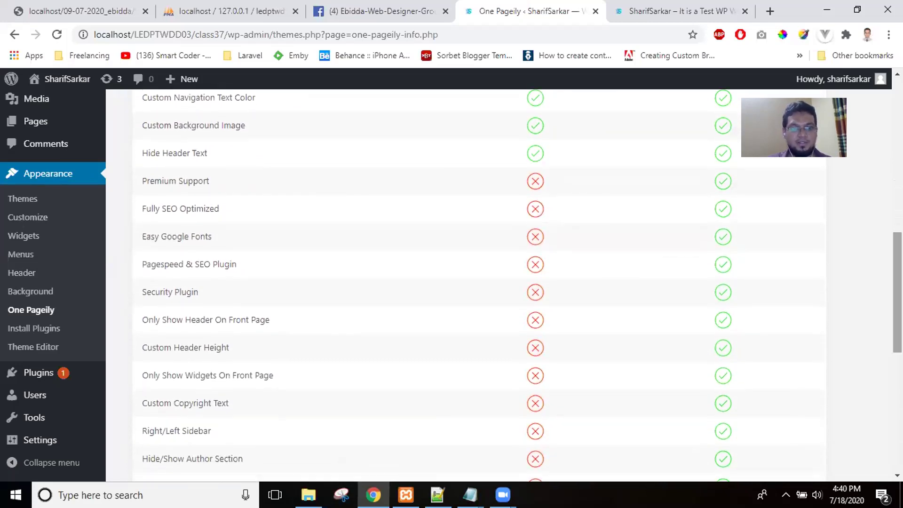
pyautogui.scroll(-2, 480, 286)
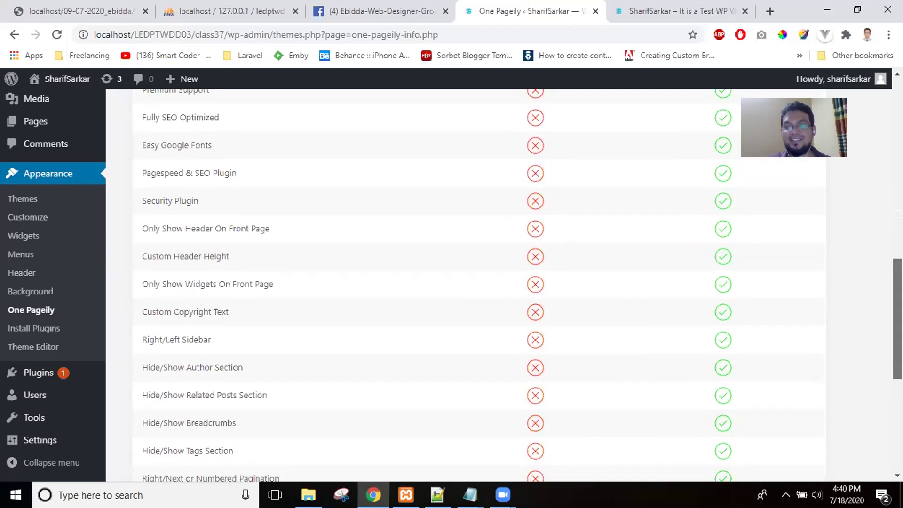
pyautogui.scroll(-4, 479, 286)
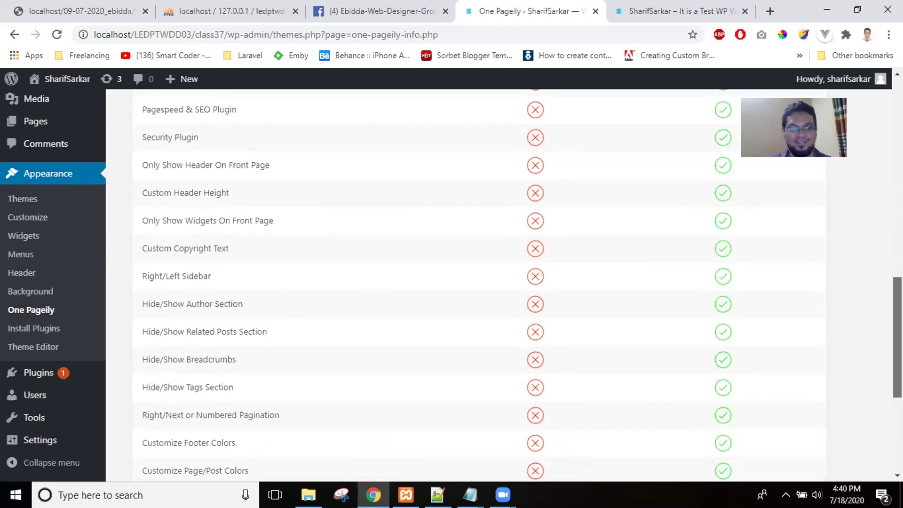
pyautogui.scroll(-2, 479, 286)
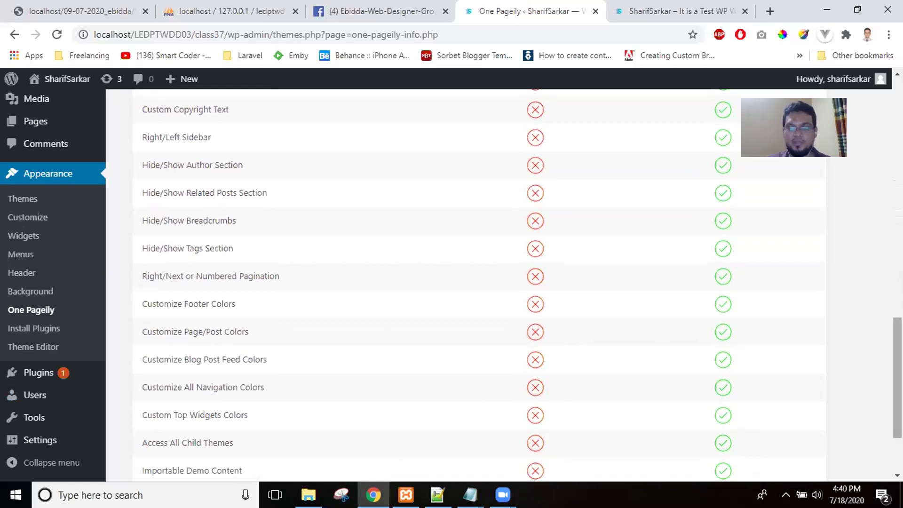
pyautogui.moveTo(898, 376); pyautogui.dragTo(897, 207)
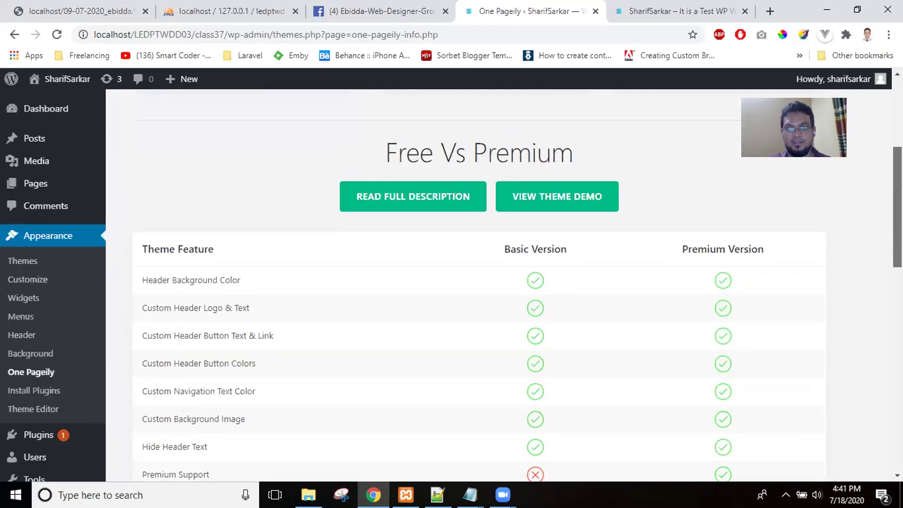
# Open the One Pageily live demo in a new tab and scroll through its homepage.
pyautogui.click(560, 198)
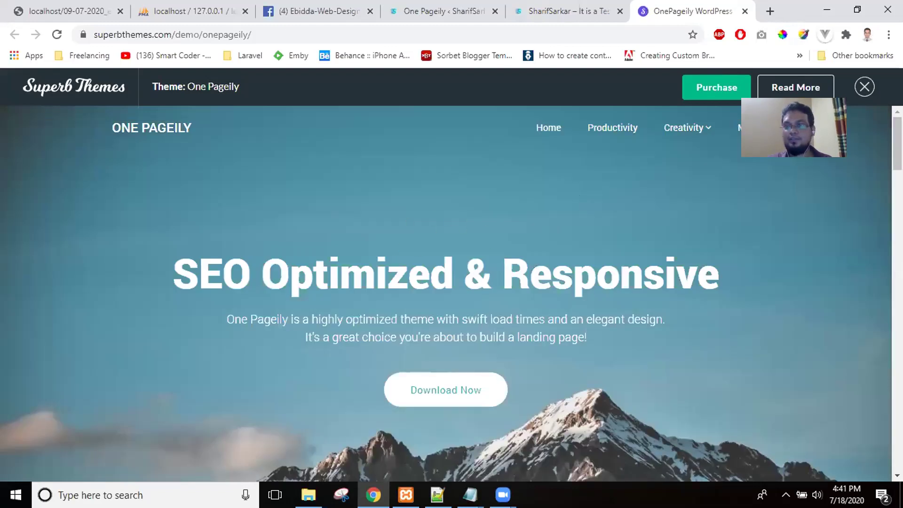
pyautogui.scroll(-2, 446, 294)
pyautogui.scroll(-6, 446, 294)
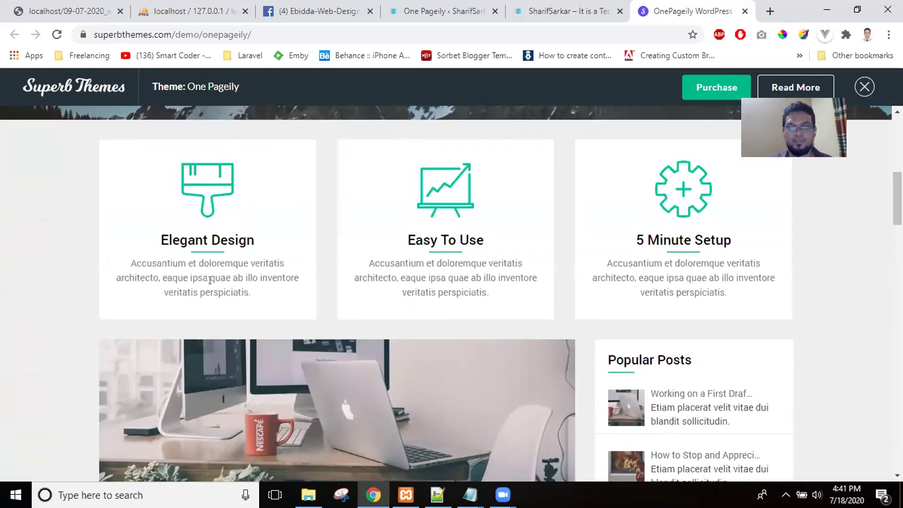
pyautogui.scroll(-3, 210, 280)
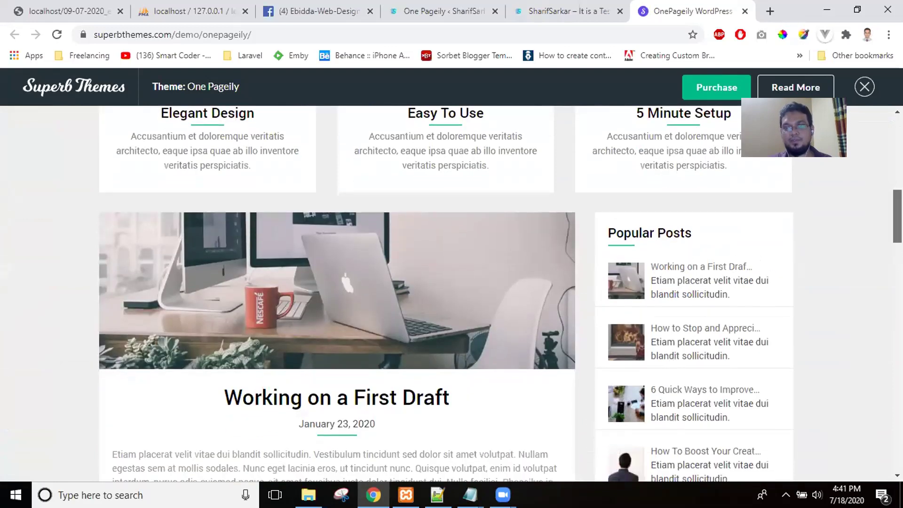
pyautogui.scroll(1, 662, 297)
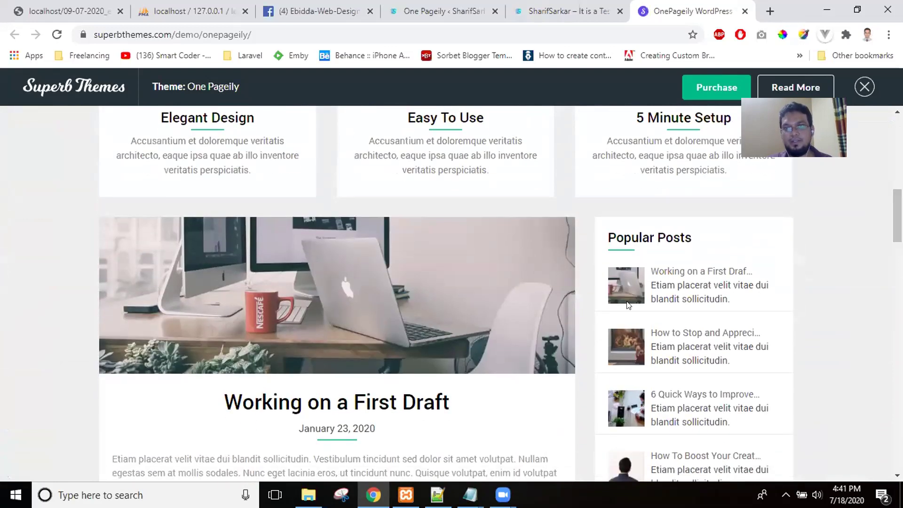
# View the 'Working on a First Draft' post, return, and browse the demo homepage back to the top.
pyautogui.click(557, 287)
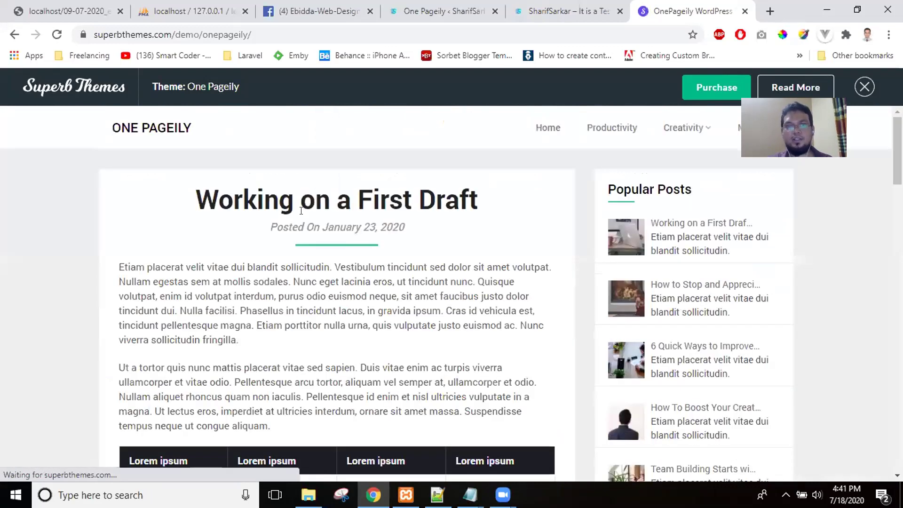
pyautogui.click(14, 34)
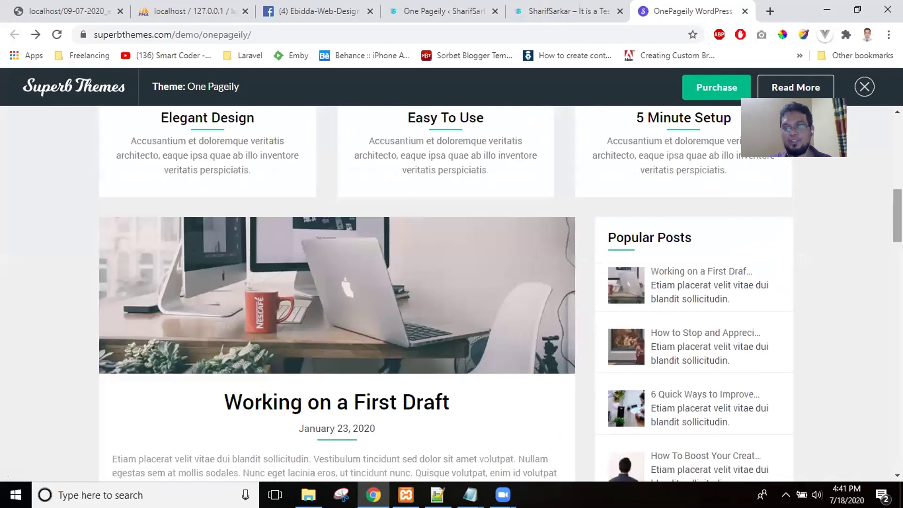
pyautogui.scroll(-2, 410, 187)
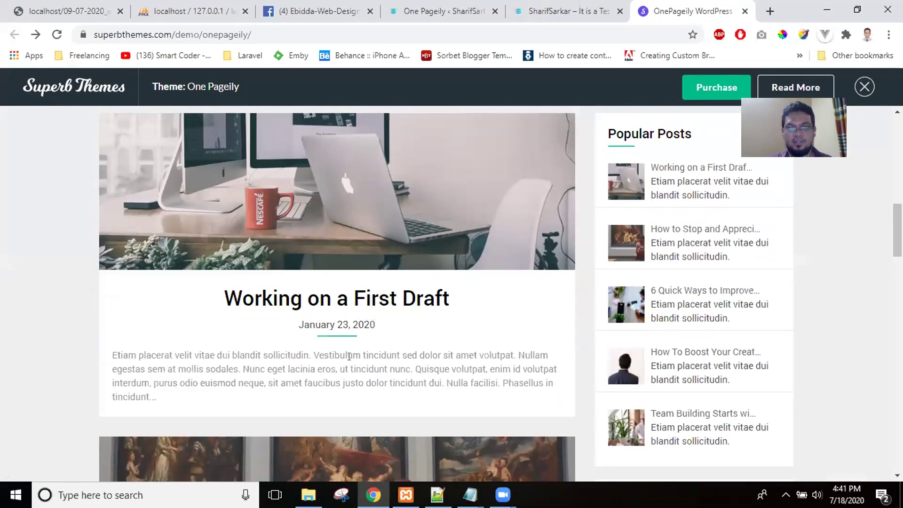
pyautogui.scroll(-6, 337, 294)
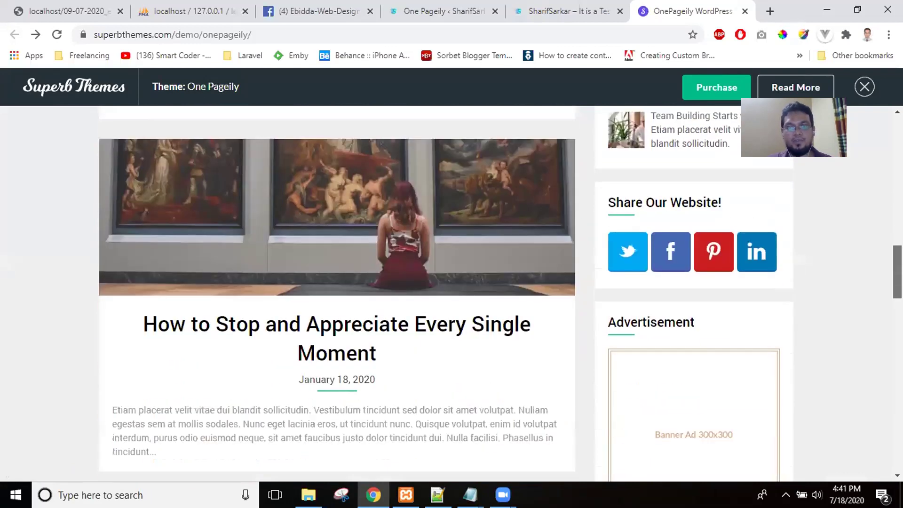
pyautogui.scroll(1, 337, 294)
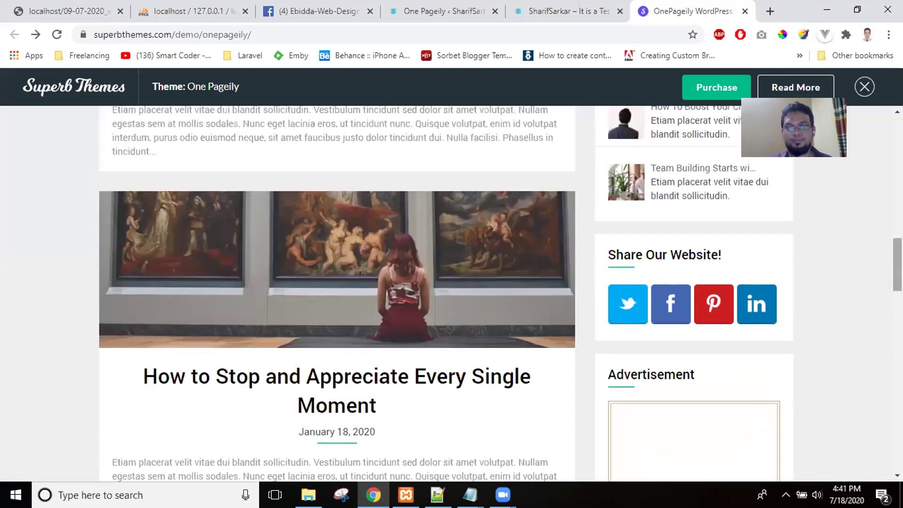
pyautogui.scroll(-10, 337, 294)
pyautogui.scroll(-15, 337, 294)
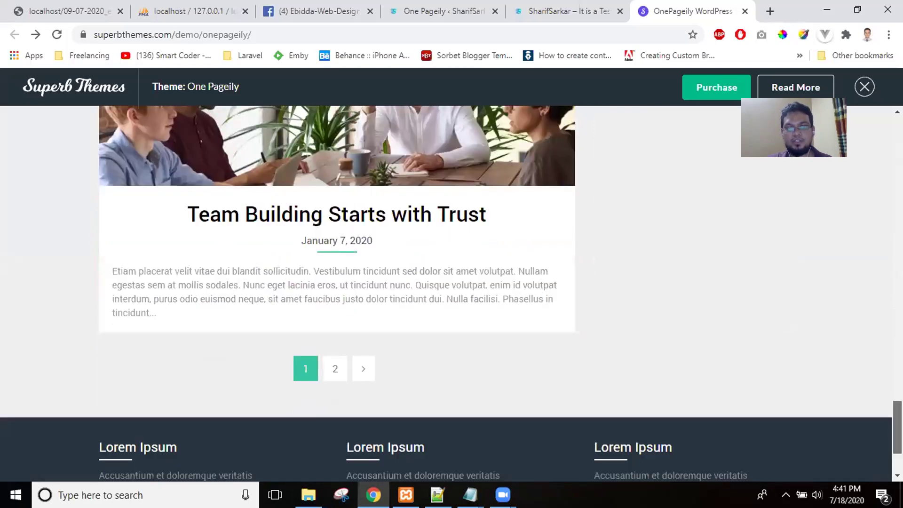
pyautogui.scroll(-2, 337, 294)
pyautogui.scroll(3, 337, 294)
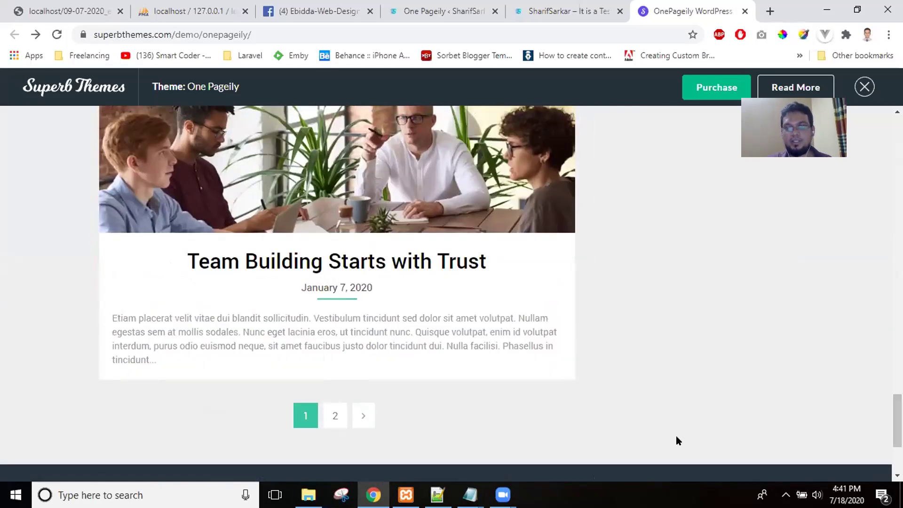
pyautogui.scroll(-3, 337, 294)
pyautogui.scroll(15, 337, 294)
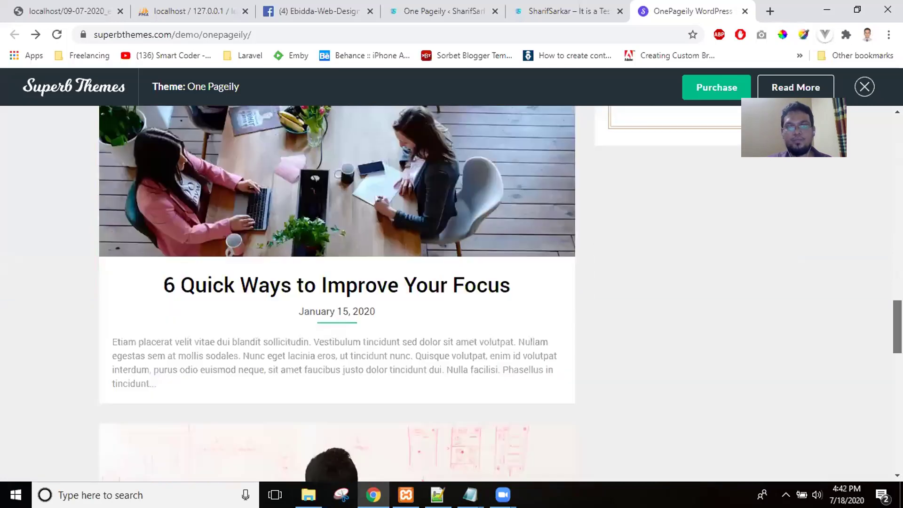
pyautogui.scroll(-1, 840, 360)
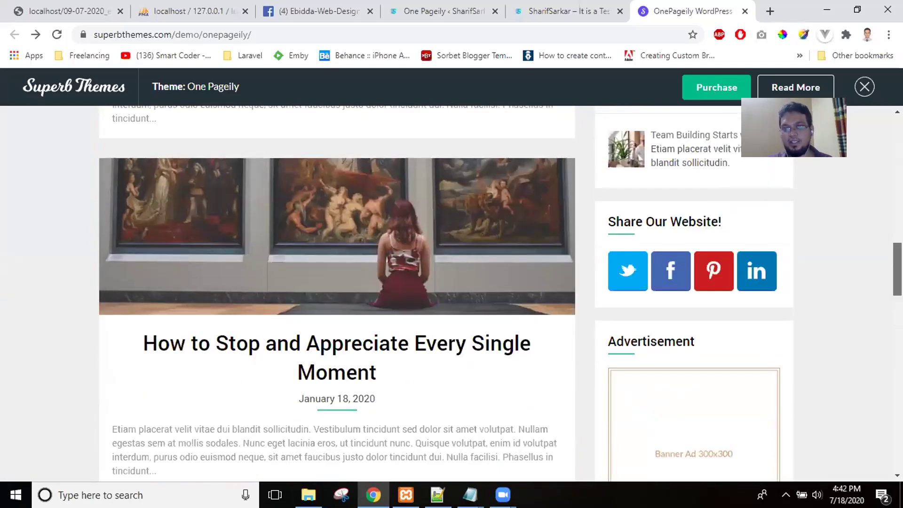
pyautogui.scroll(2, 898, 263)
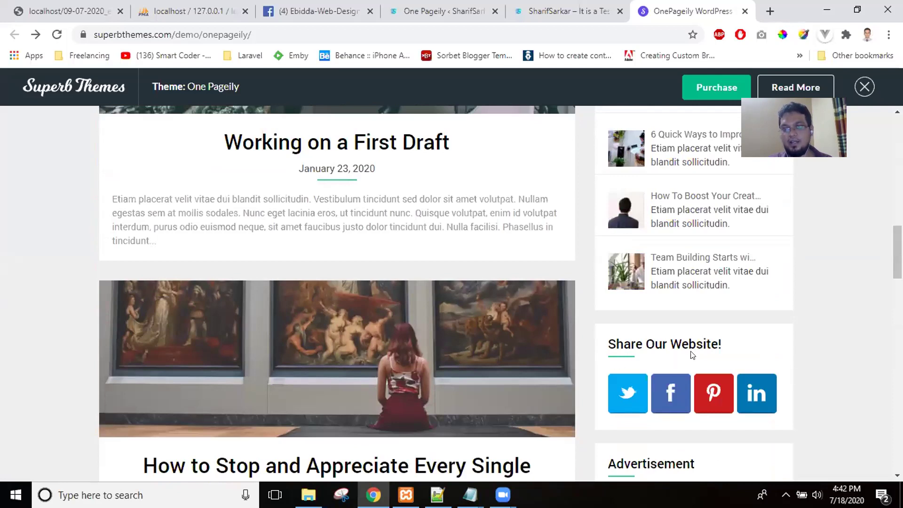
pyautogui.scroll(5, 898, 252)
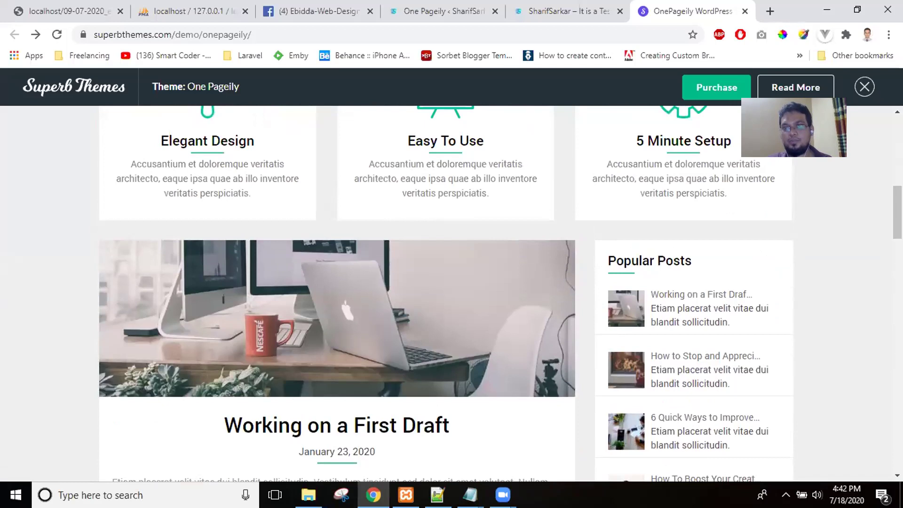
pyautogui.scroll(10, 898, 212)
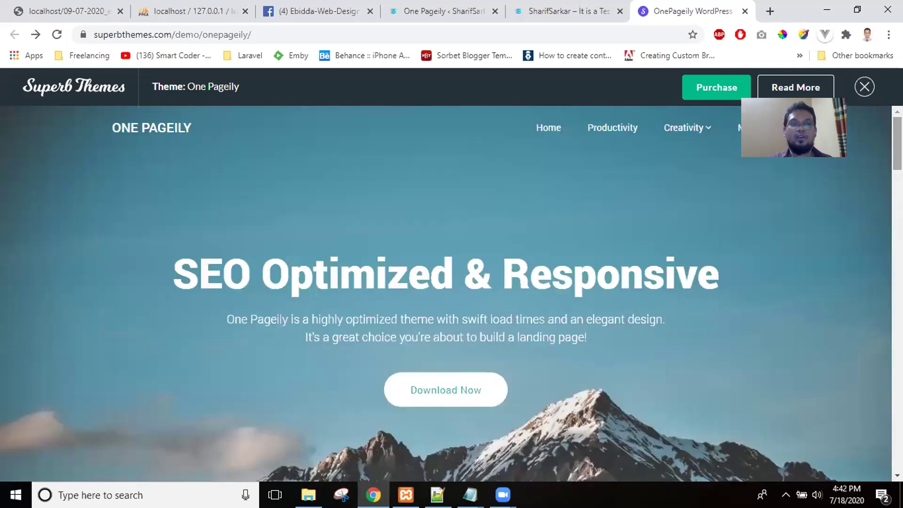
# Glance at the local site tab, then return to the admin tab and open Appearance > Themes.
pyautogui.click(573, 21)
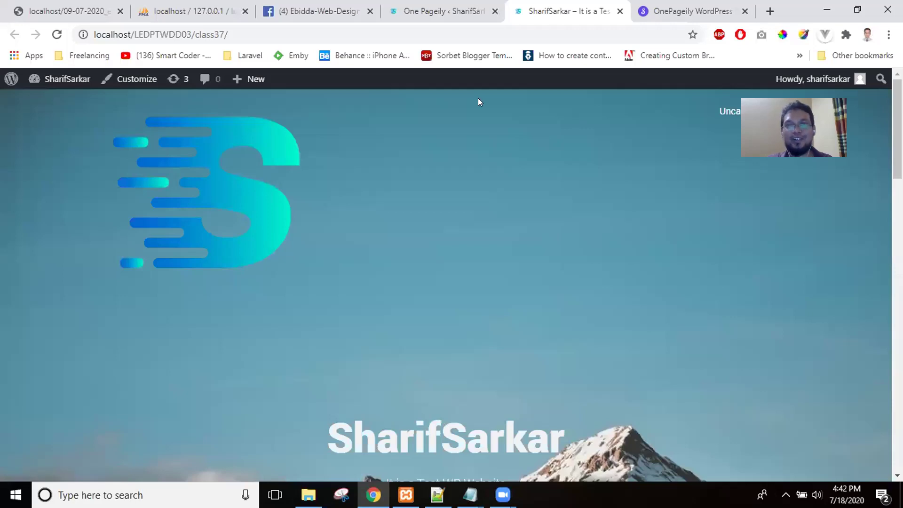
pyautogui.click(466, 21)
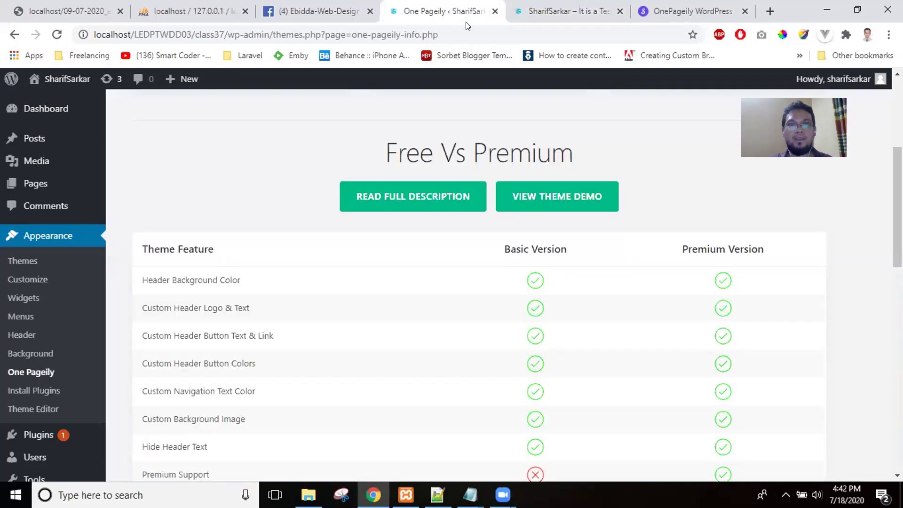
pyautogui.click(29, 271)
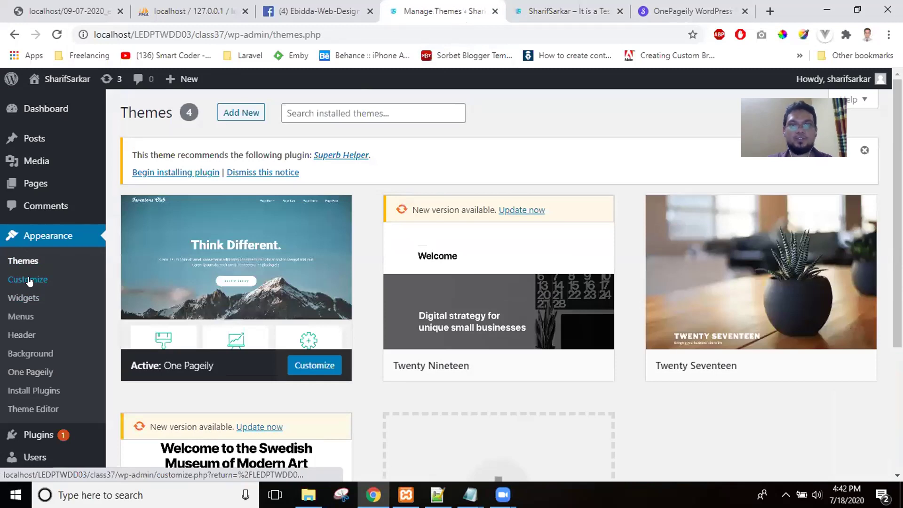
# Remove the logo in Site Identity, publish the change, and reload the Customizer.
pyautogui.click(30, 281)
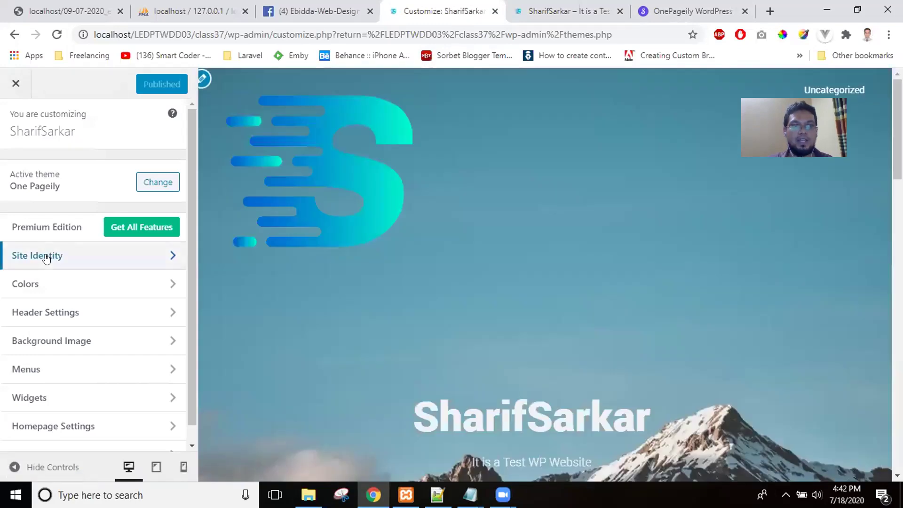
pyautogui.click(45, 257)
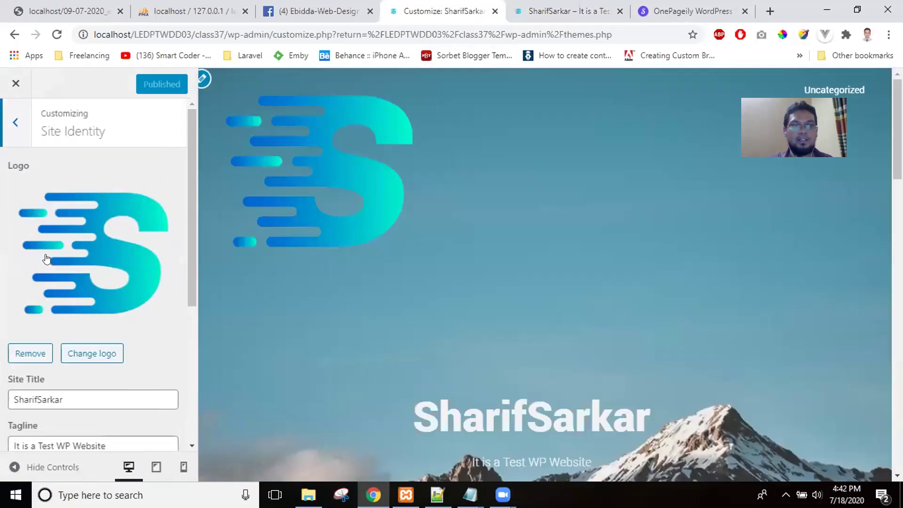
pyautogui.click(28, 353)
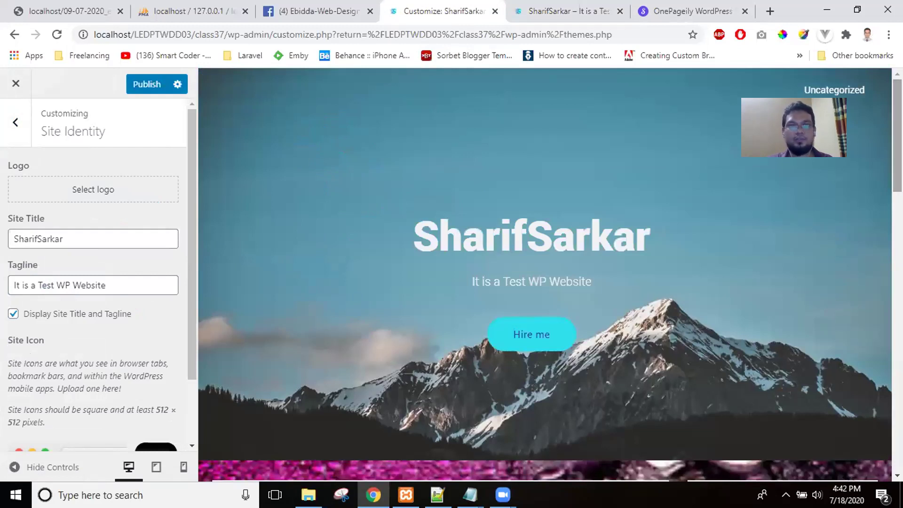
pyautogui.scroll(-2, 545, 274)
pyautogui.scroll(2, 545, 274)
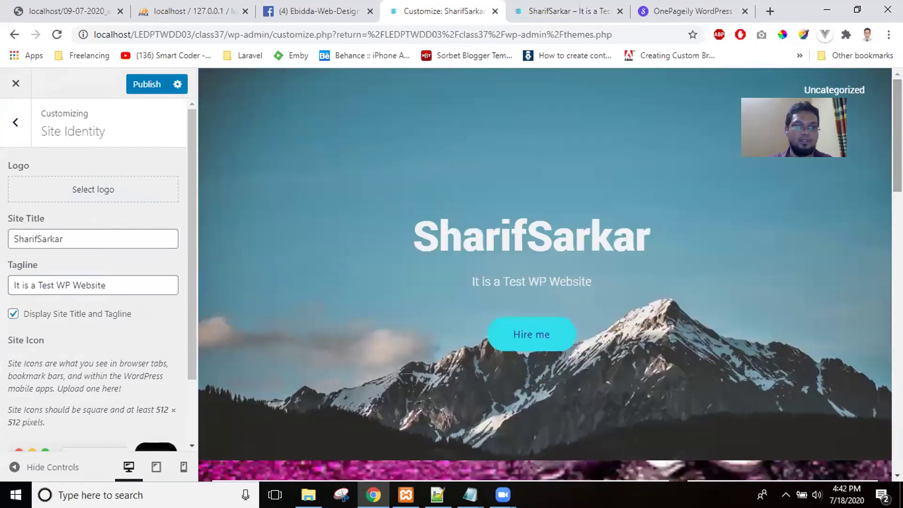
pyautogui.click(146, 84)
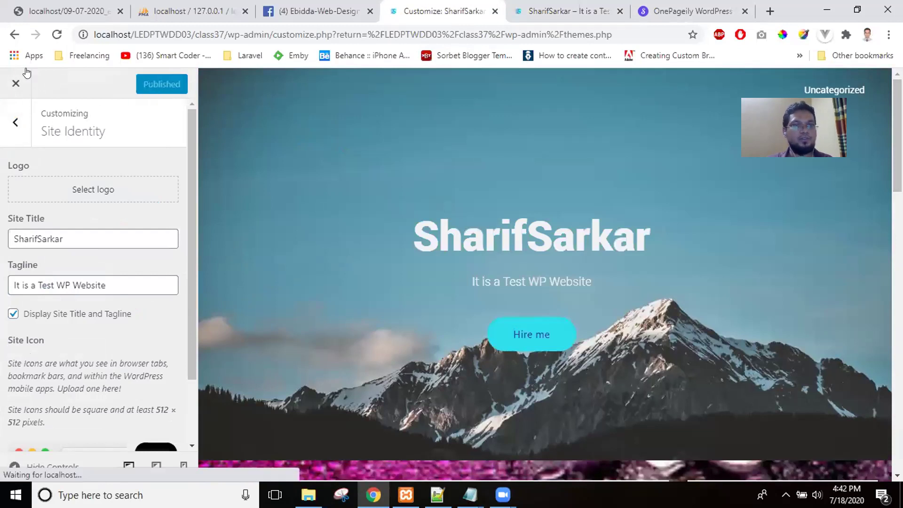
pyautogui.click(52, 35)
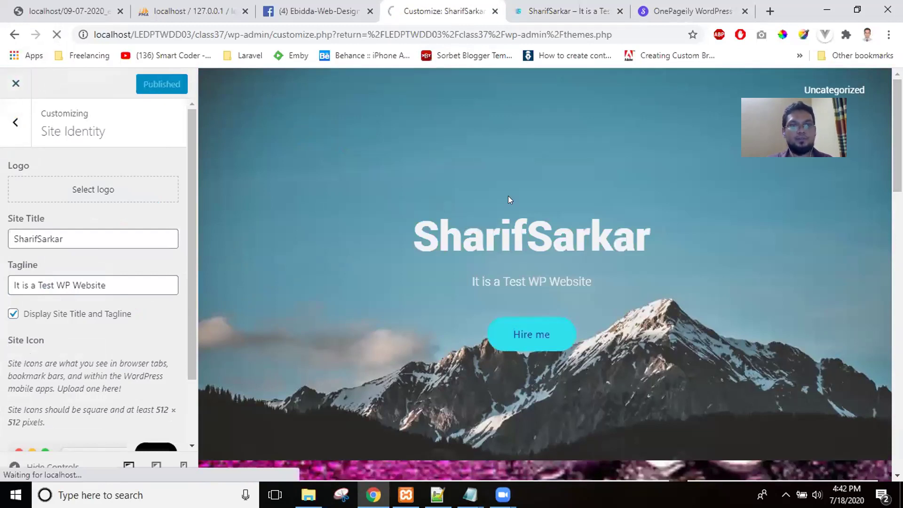
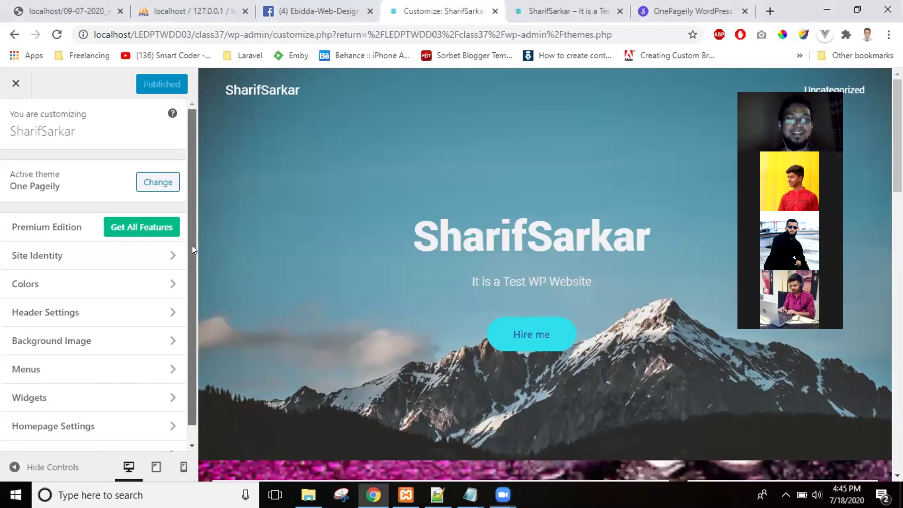
# Review the published One Pageily Customizer sidebar, then exit the Customizer.
pyautogui.moveTo(192, 237); pyautogui.dragTo(202, 333)
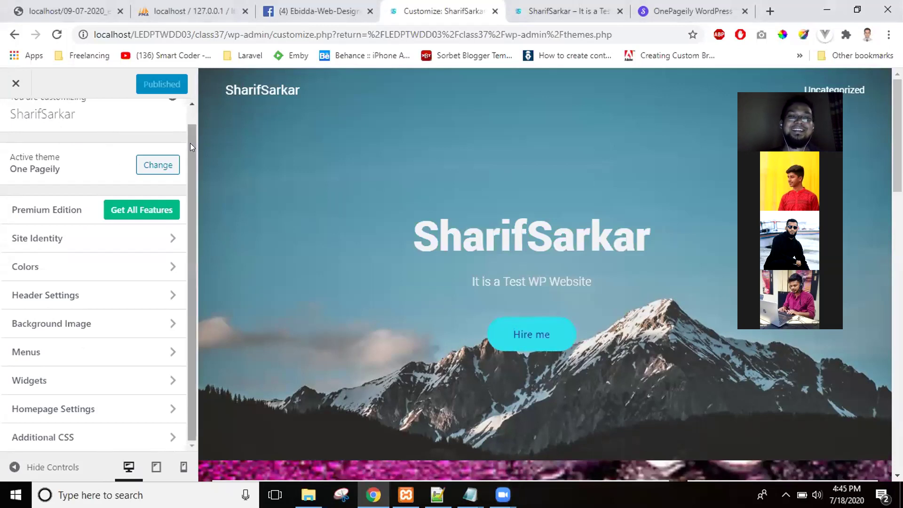
pyautogui.moveTo(190, 143); pyautogui.dragTo(191, 100)
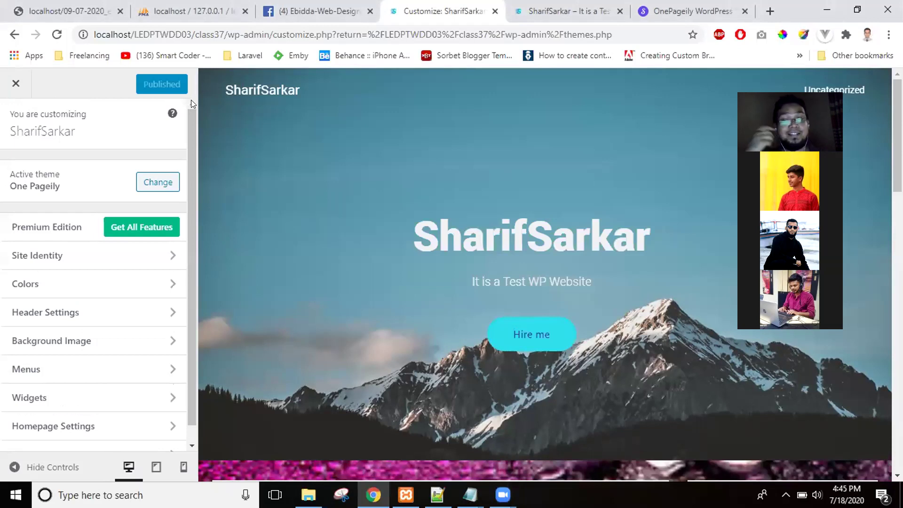
pyautogui.click(15, 87)
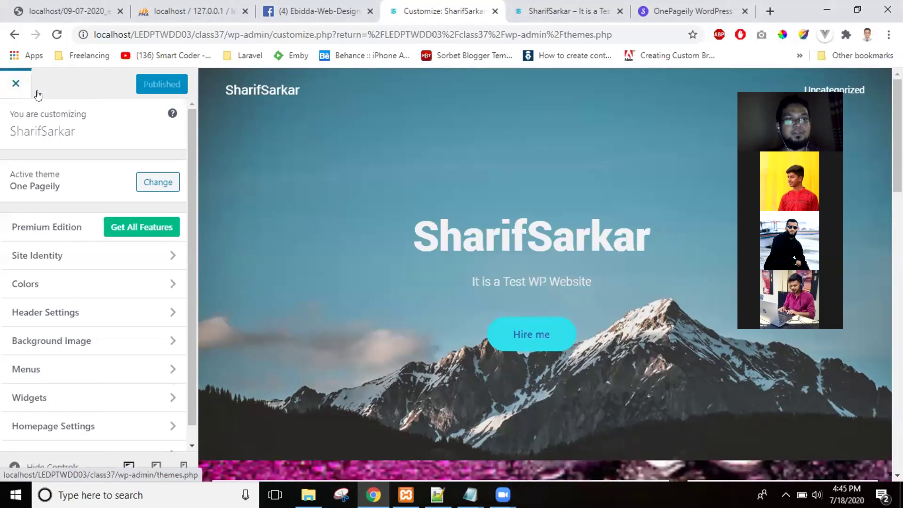
# Reload the SharifSarkar front page, then bring up the One Pageily demo tab.
pyautogui.click(591, 20)
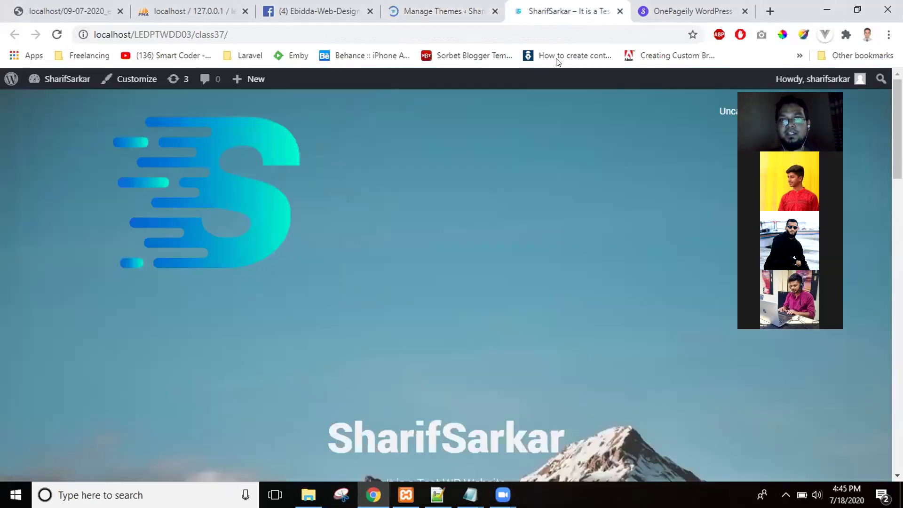
pyautogui.click(58, 34)
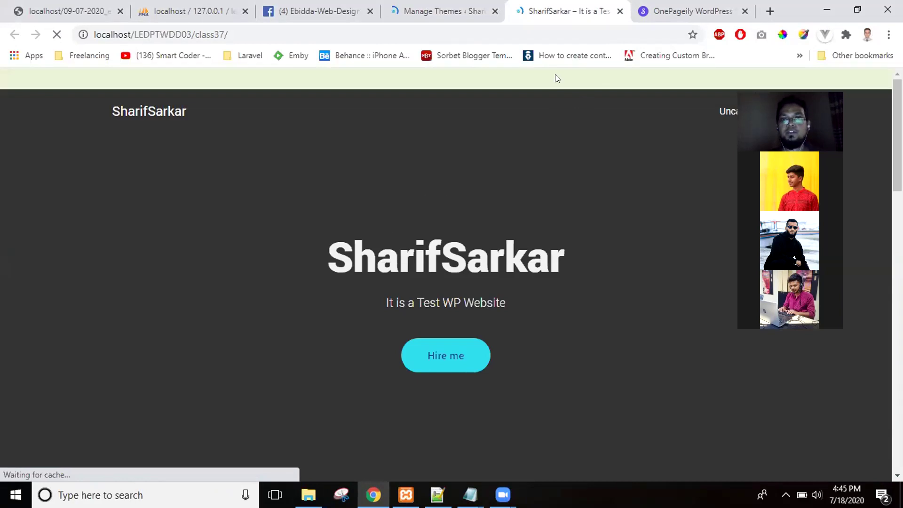
pyautogui.hotkey('ctrl', 'Tab')
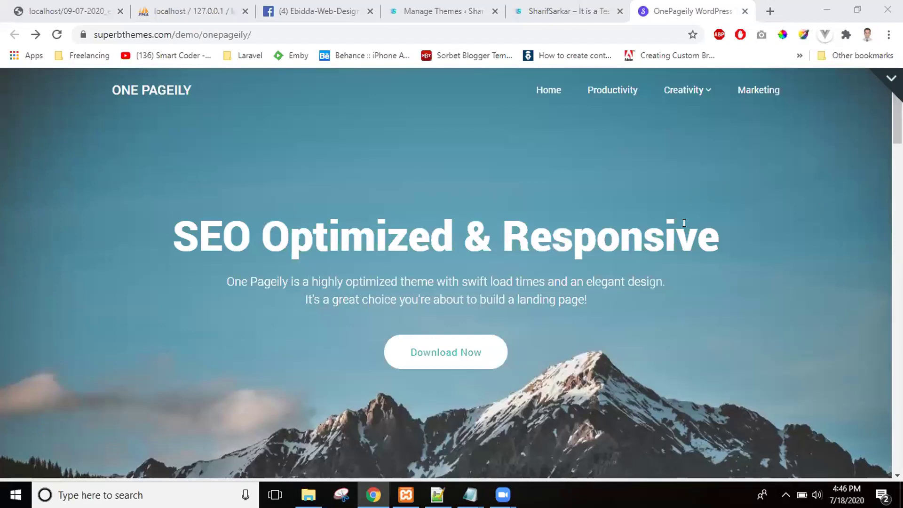
# Compare the One Pageily demo's hero heading with the own site's hero, then return to Themes.
pyautogui.click(898, 120)
pyautogui.moveTo(898, 120); pyautogui.dragTo(898, 175)
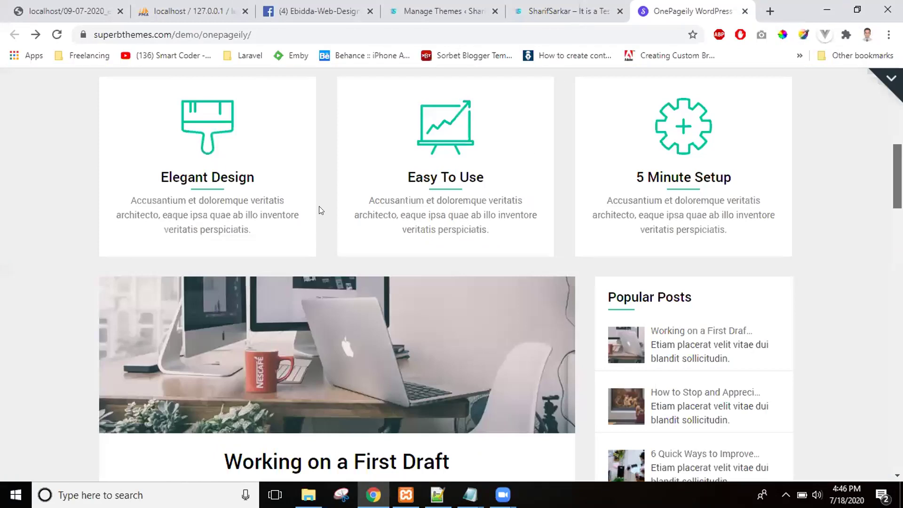
pyautogui.hotkey('ctrl', 'shift', 'Tab')
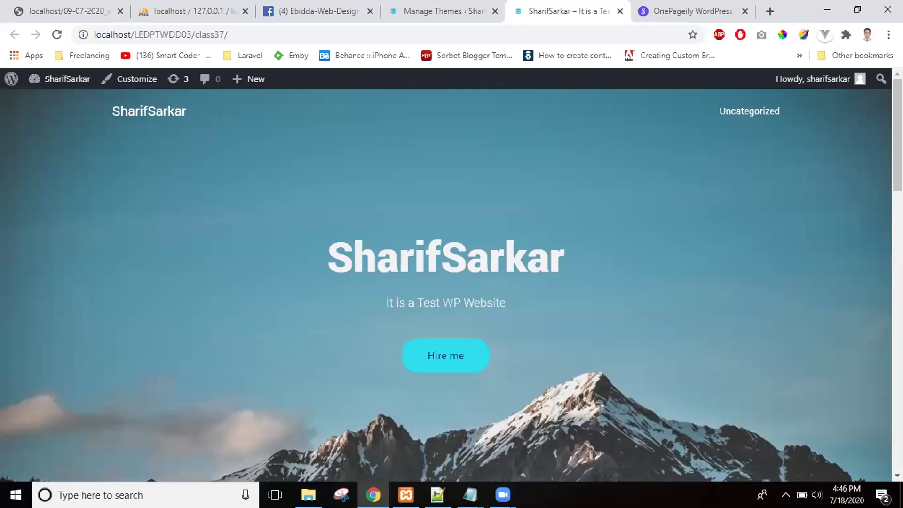
pyautogui.moveTo(897, 121); pyautogui.dragTo(898, 173)
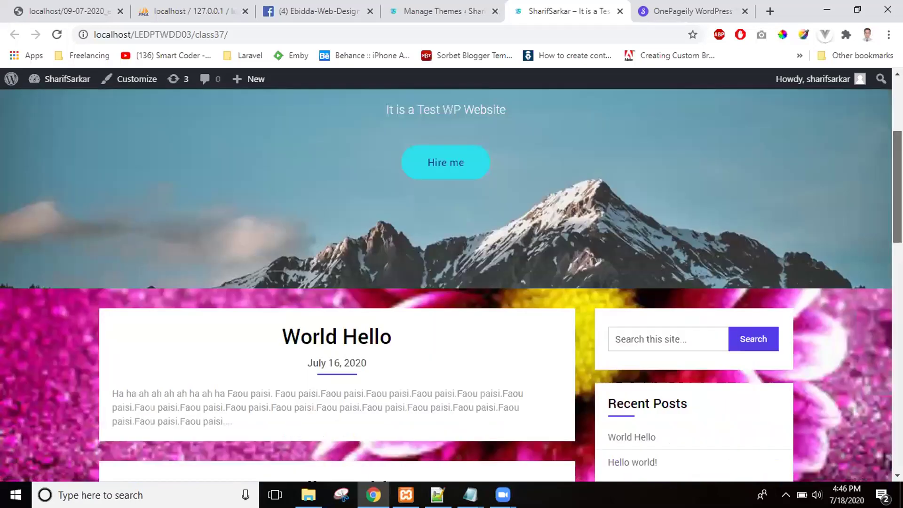
pyautogui.scroll(4, 598, 243)
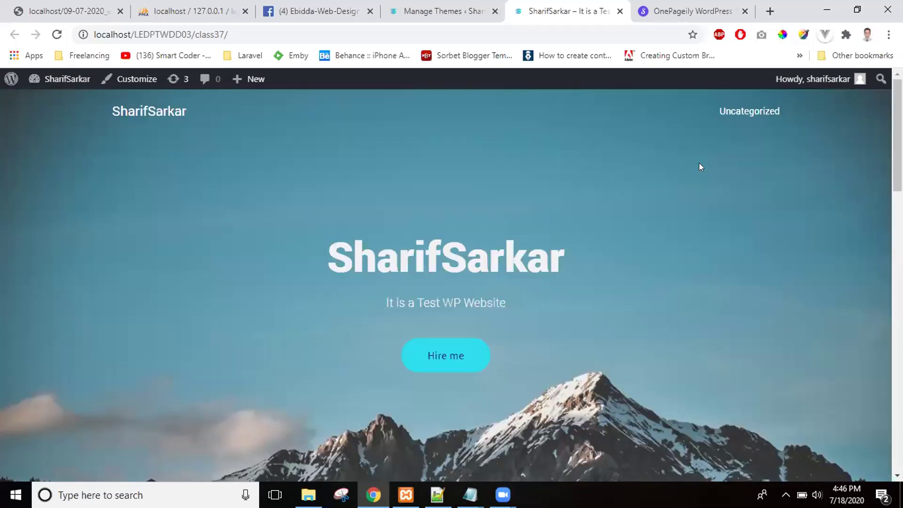
pyautogui.click(684, 17)
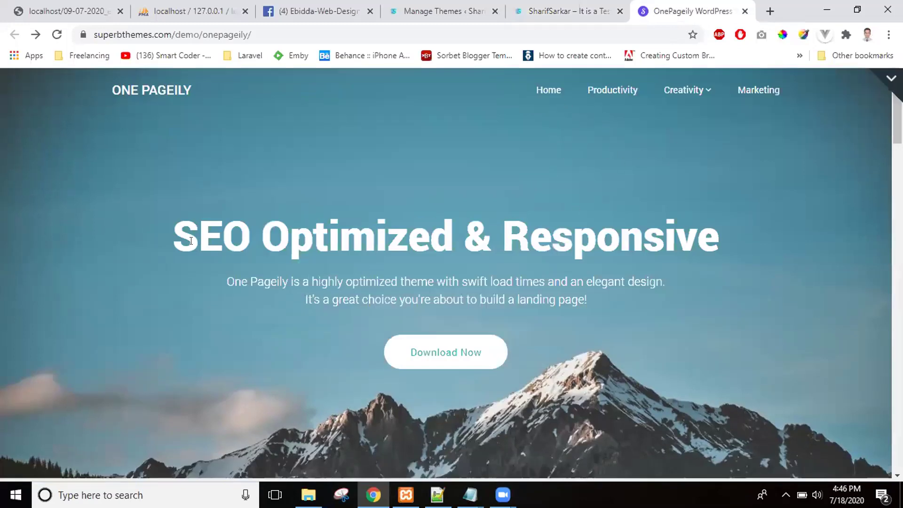
pyautogui.moveTo(176, 240); pyautogui.dragTo(355, 253)
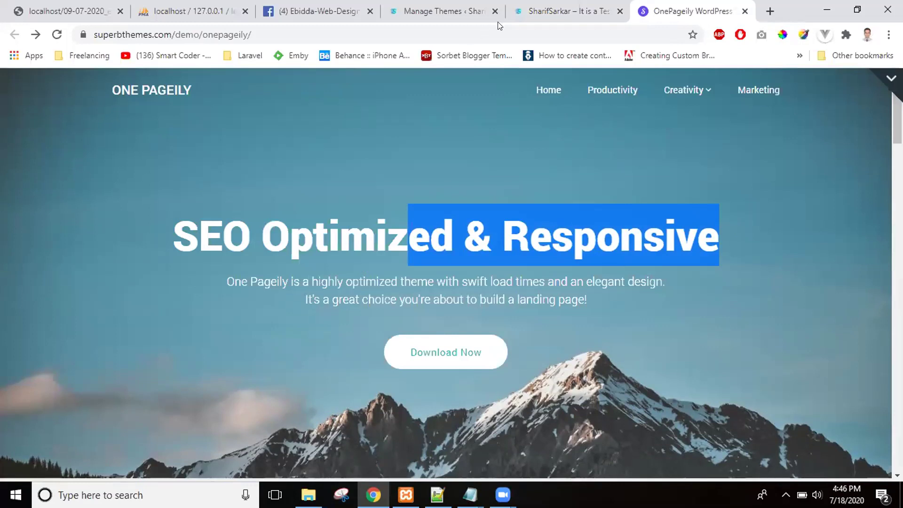
pyautogui.click(472, 12)
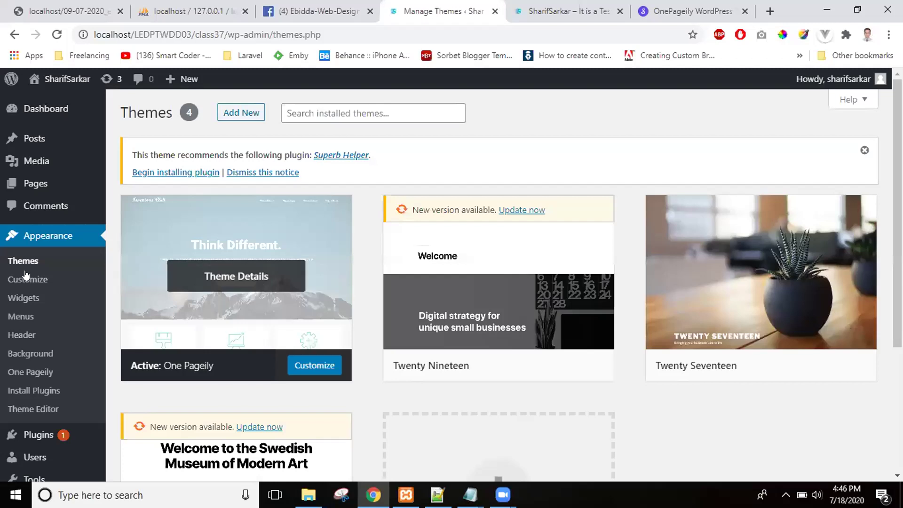
# Open Site Identity in the One Pageily Customizer, checking the demo's logo text and hero heading.
pyautogui.click(27, 279)
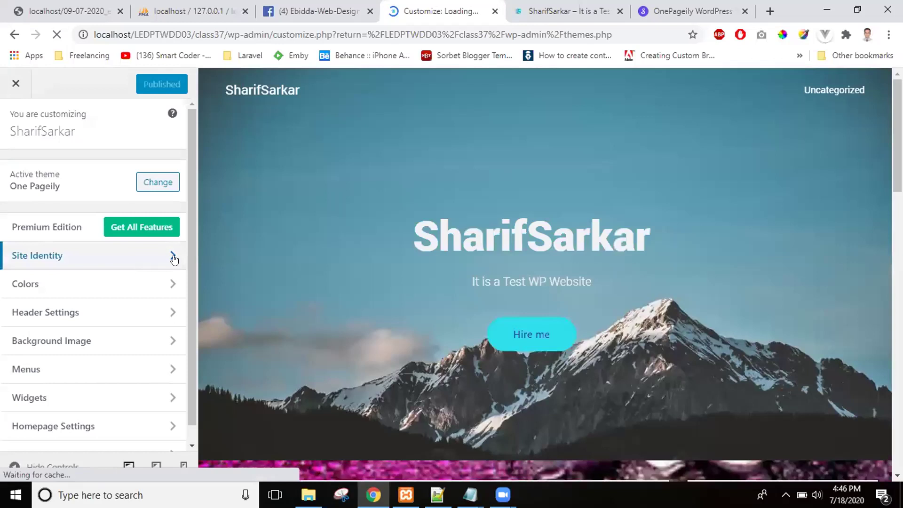
pyautogui.click(174, 255)
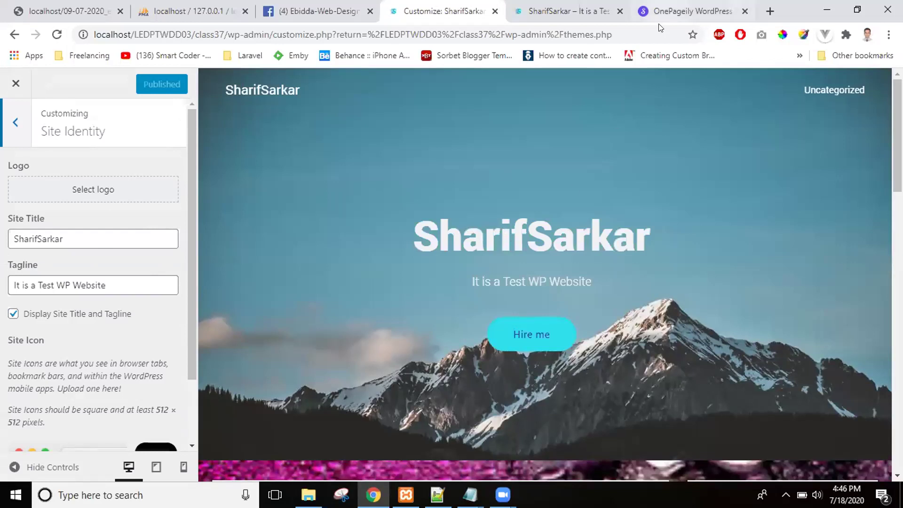
pyautogui.click(668, 12)
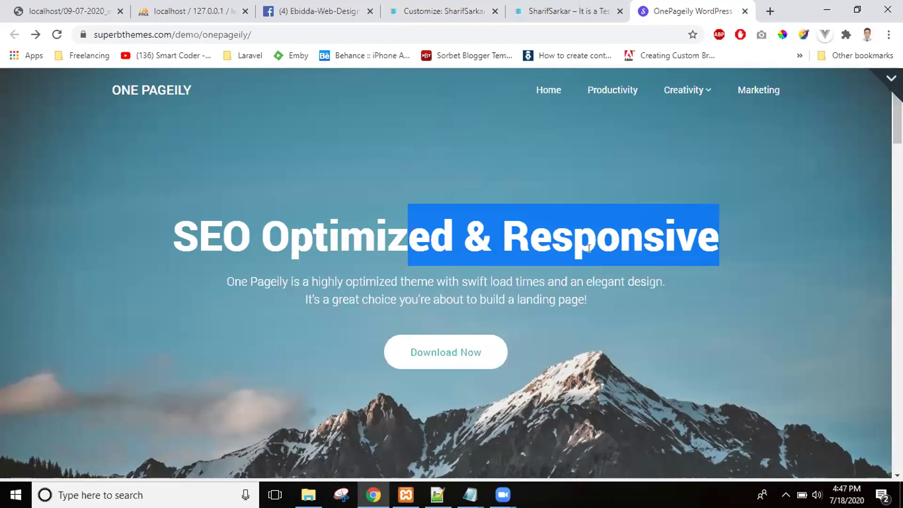
pyautogui.moveTo(210, 95)
pyautogui.mouseDown()
pyautogui.moveTo(146, 84)
pyautogui.moveTo(213, 90)
pyautogui.mouseUp()
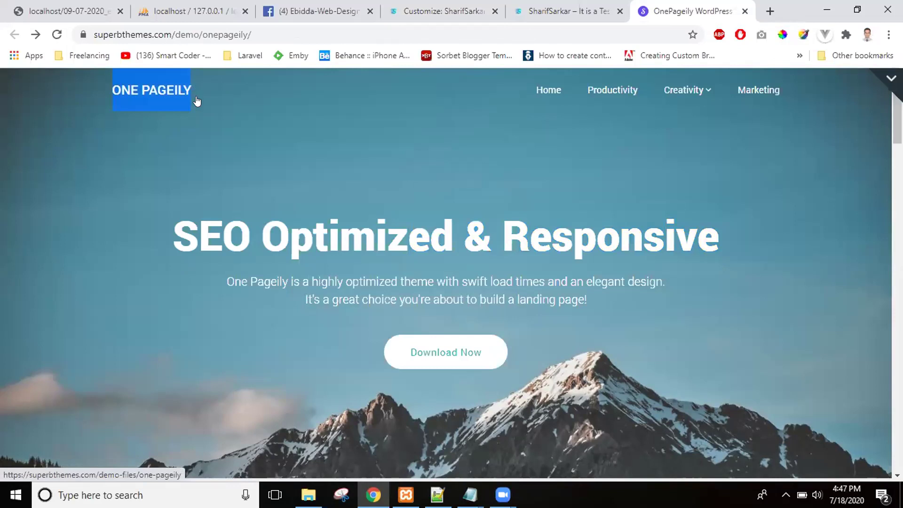
pyautogui.moveTo(270, 226); pyautogui.dragTo(621, 237)
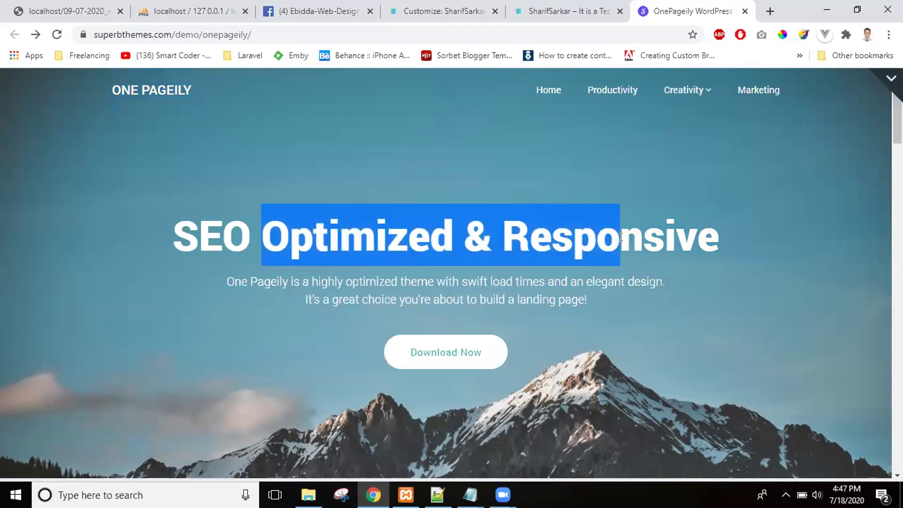
pyautogui.click(581, 22)
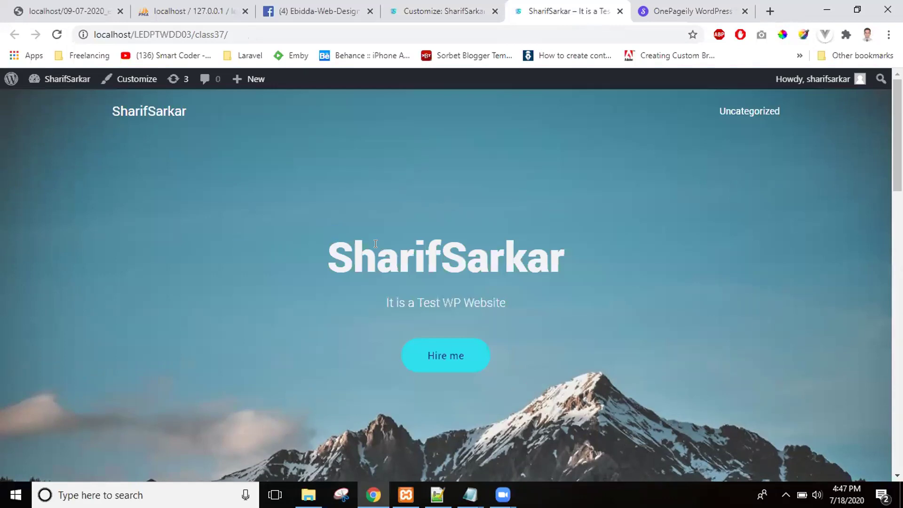
pyautogui.click(479, 20)
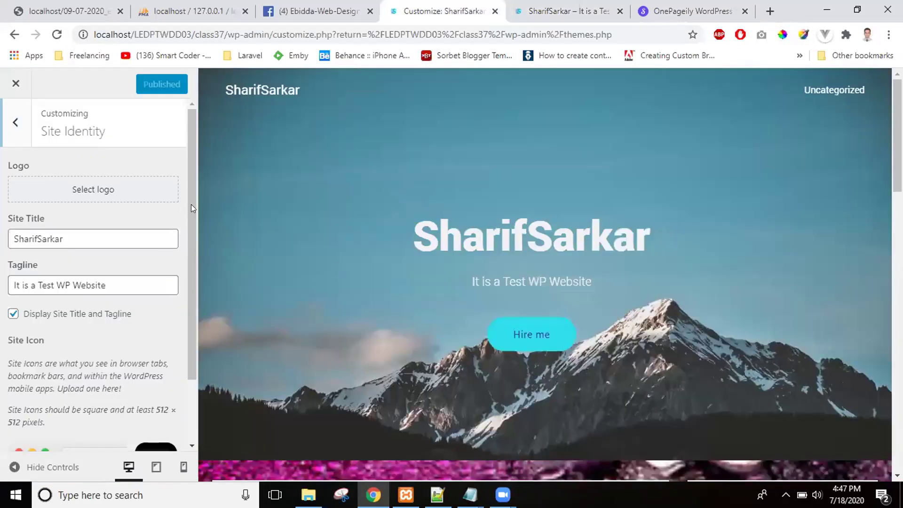
# Change the site title to 'Full Stack Web Developer'.
pyautogui.doubleClick(122, 240)
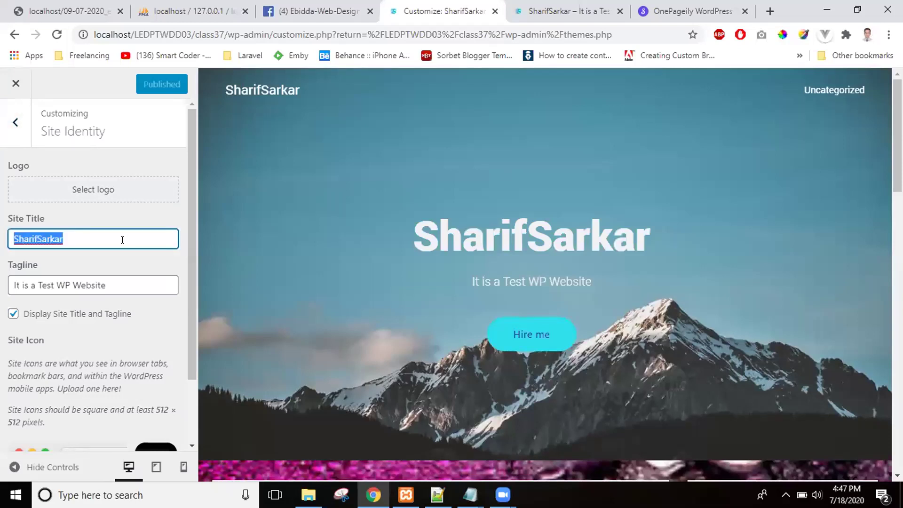
pyautogui.write('Fu')
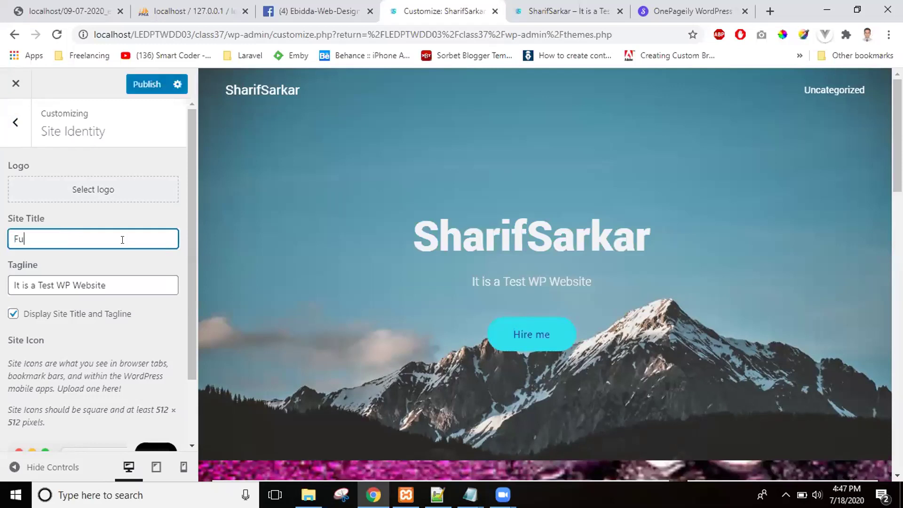
pyautogui.write('ll Stack Web Developer')
# Keep Display Site Title and Tagline enabled, publish, and reload the Customizer.
pyautogui.click(9, 316)
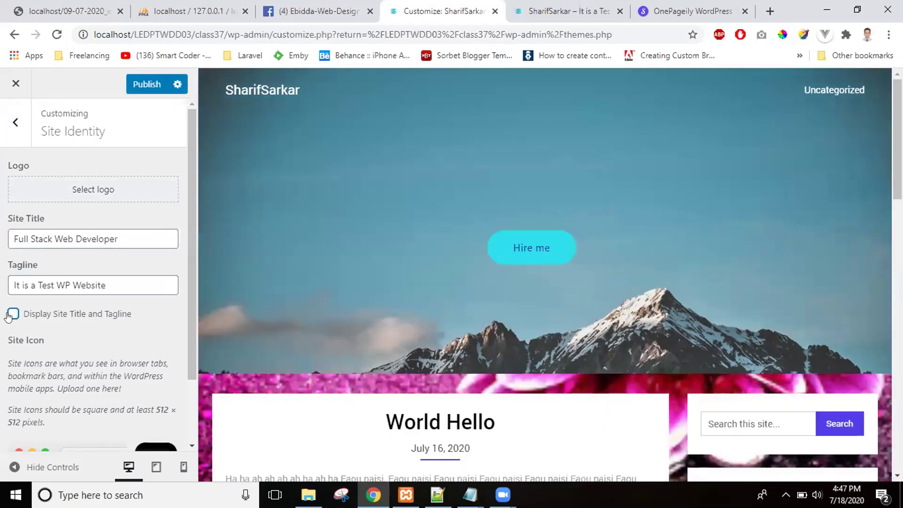
pyautogui.click(9, 316)
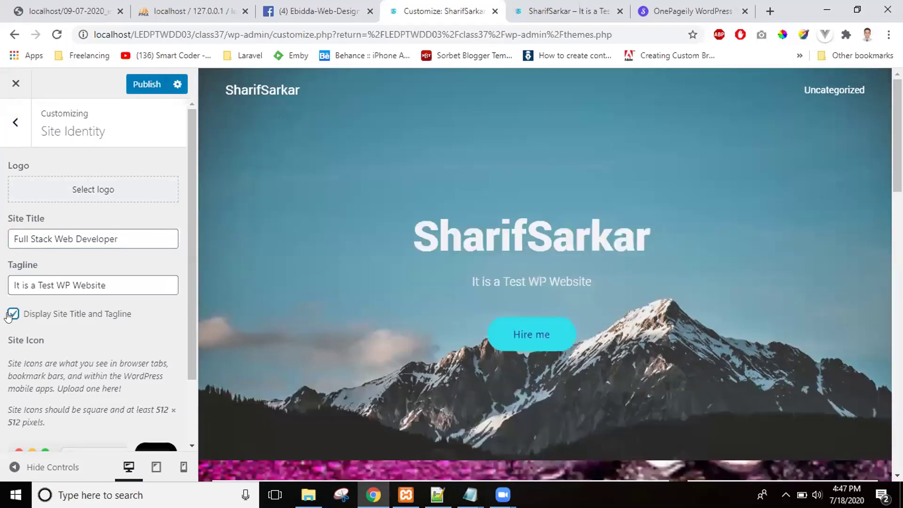
pyautogui.click(150, 86)
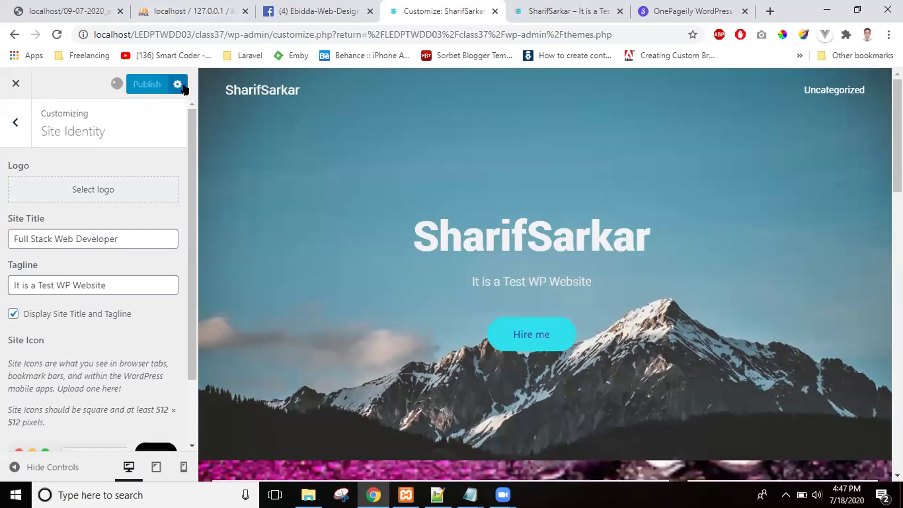
pyautogui.click(56, 36)
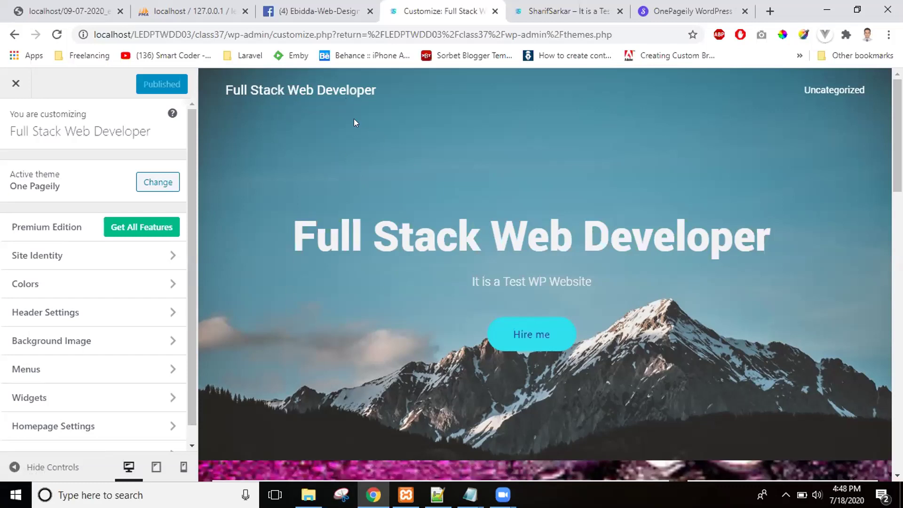
# Replace the tagline with 'I can develop responsive website' in Site Identity.
pyautogui.click(161, 254)
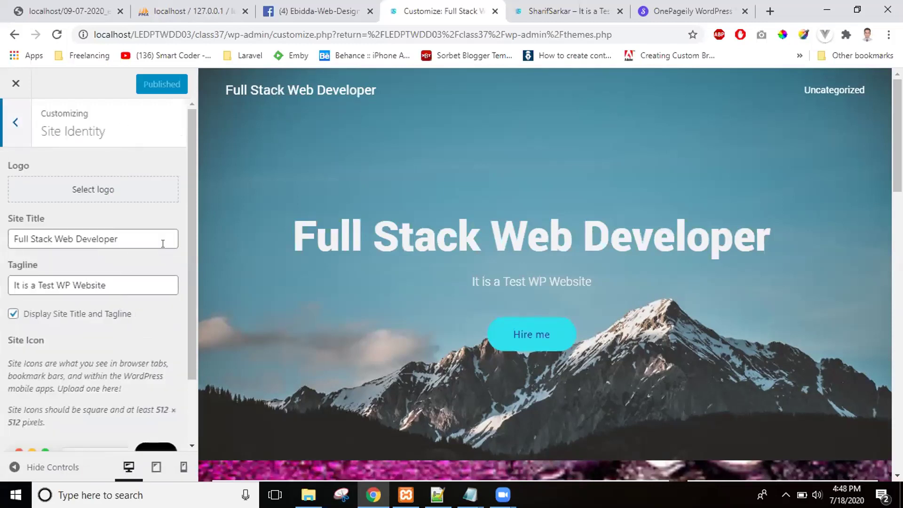
pyautogui.tripleClick(112, 284)
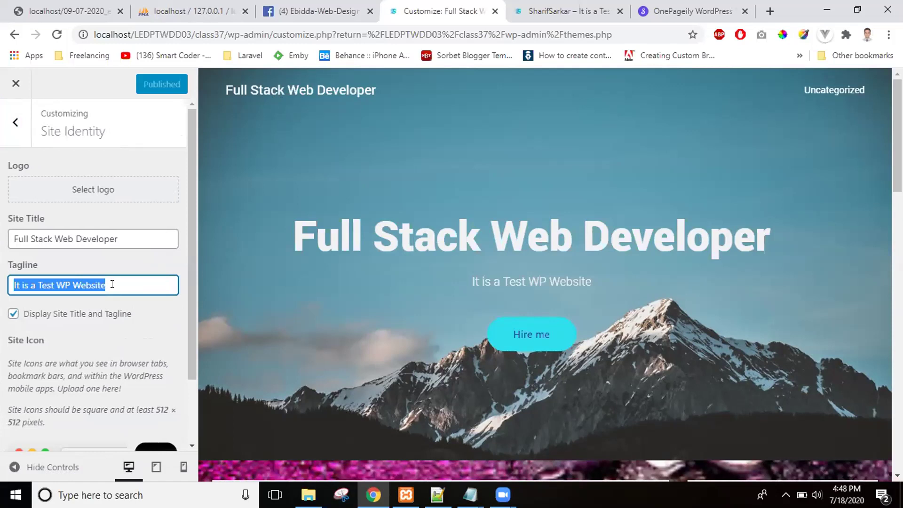
pyautogui.write('I ')
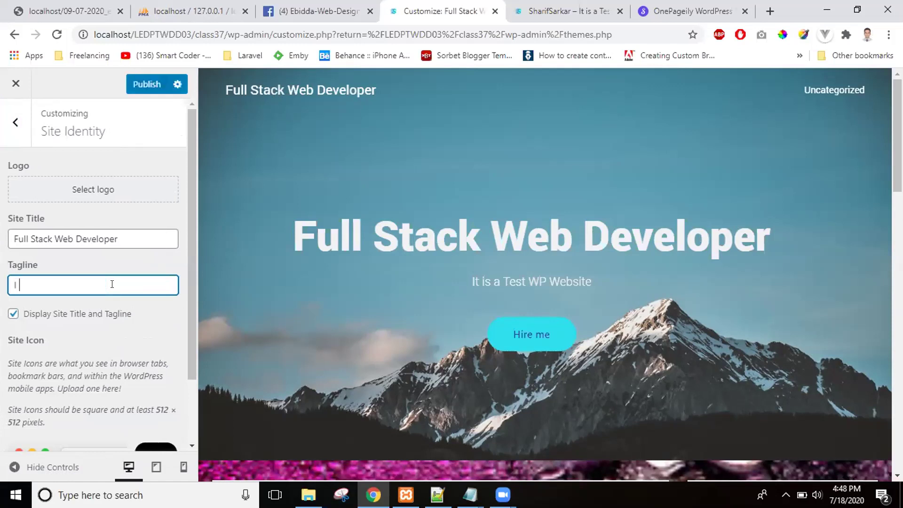
pyautogui.write('can suppoert')
pyautogui.press('BackSpace')
pyautogui.press('BackSpace')
pyautogui.press('BackSpace')
pyautogui.press('BackSpace')
pyautogui.write('rt all responsive')
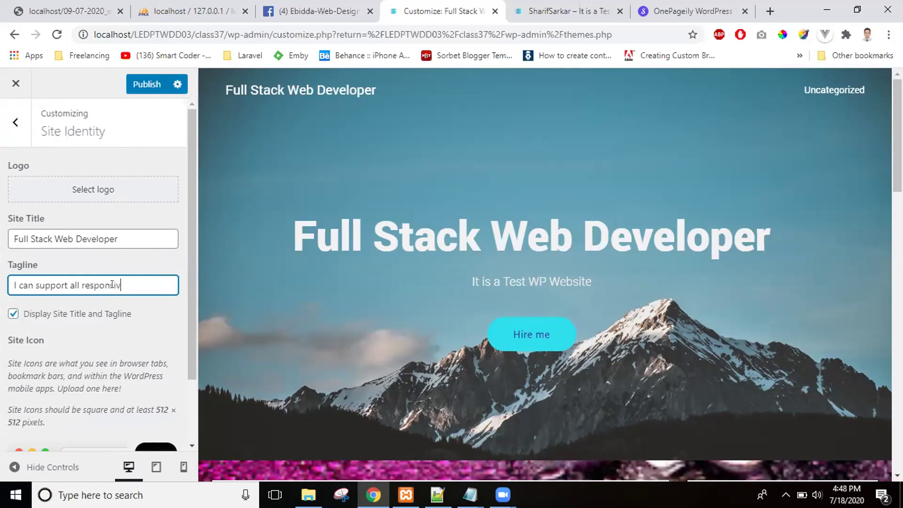
pyautogui.doubleClick(48, 285)
pyautogui.write('develop all responsive ')
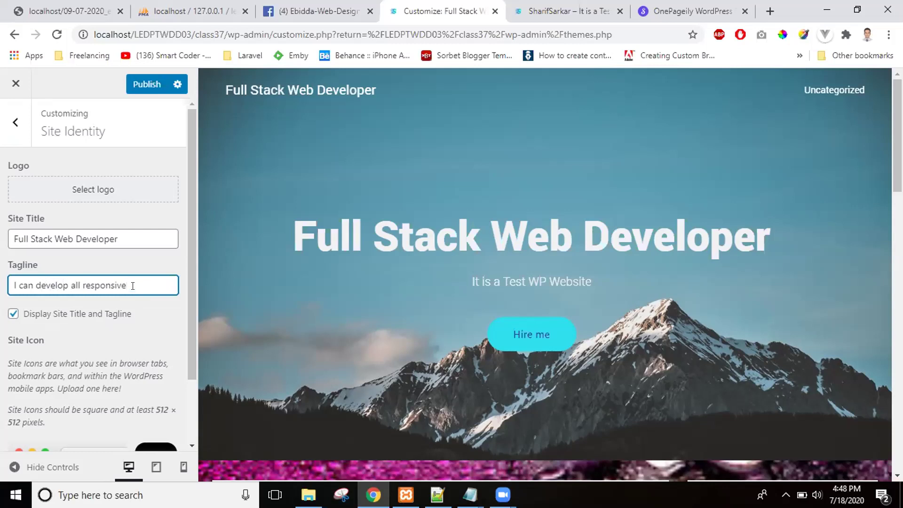
pyautogui.write('website')
pyautogui.moveTo(71, 285); pyautogui.dragTo(78, 285)
pyautogui.press('BackSpace')
# Extend the tagline with 'with Bootstrap & Tailwind CSS.'.
pyautogui.click(166, 284)
pyautogui.write('with boots')
pyautogui.press('BackSpace')
pyautogui.press('BackSpace')
pyautogui.press('BackSpace')
pyautogui.press('BackSpace')
pyautogui.write('ootstrap')
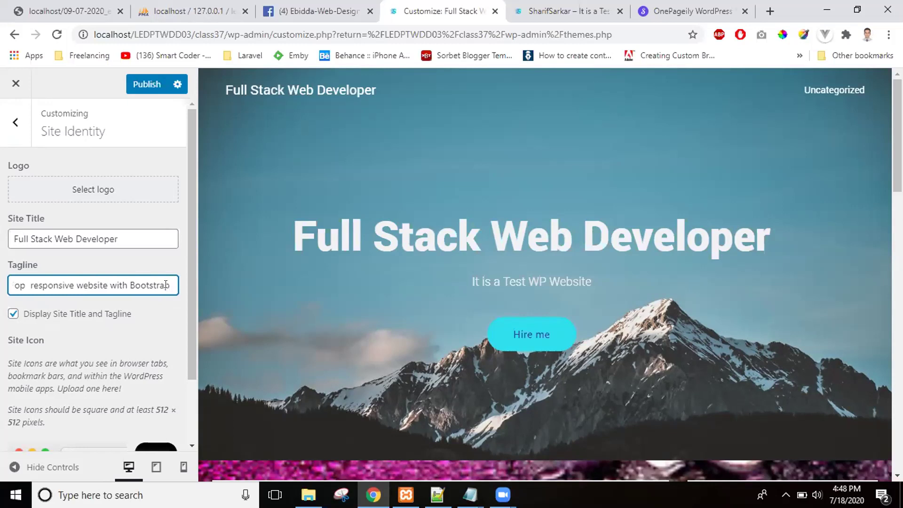
pyautogui.write(' & Ta')
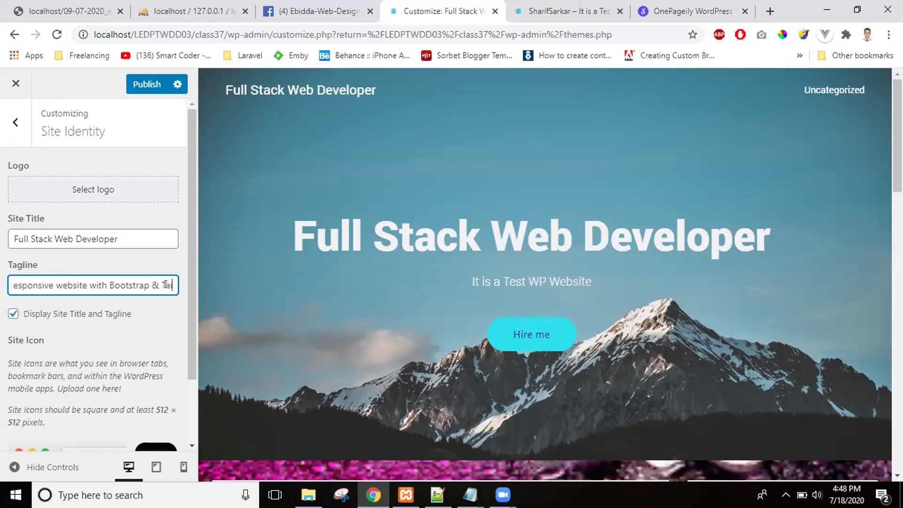
pyautogui.write('ilwind CSS,')
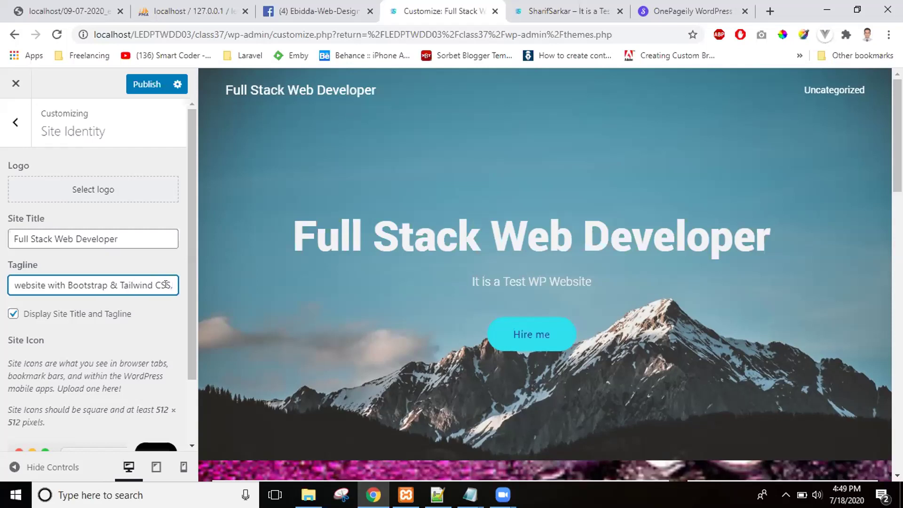
pyautogui.press('BackSpace')
pyautogui.write('.')
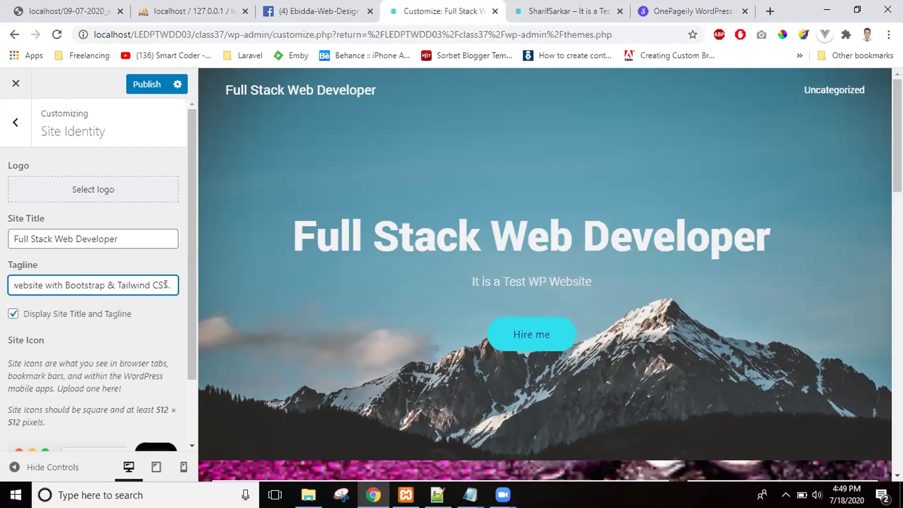
pyautogui.write(' F')
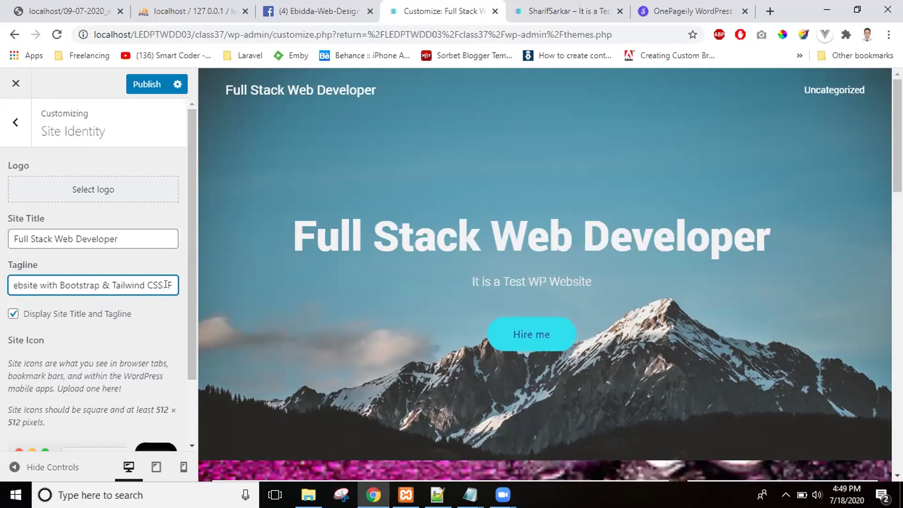
pyautogui.write('u')
# Finish the tagline with 'Also have good knowledge on PHP, OOP PHP, Wordpress & Laravel'.
pyautogui.press('BackSpace')
pyautogui.press('BackSpace')
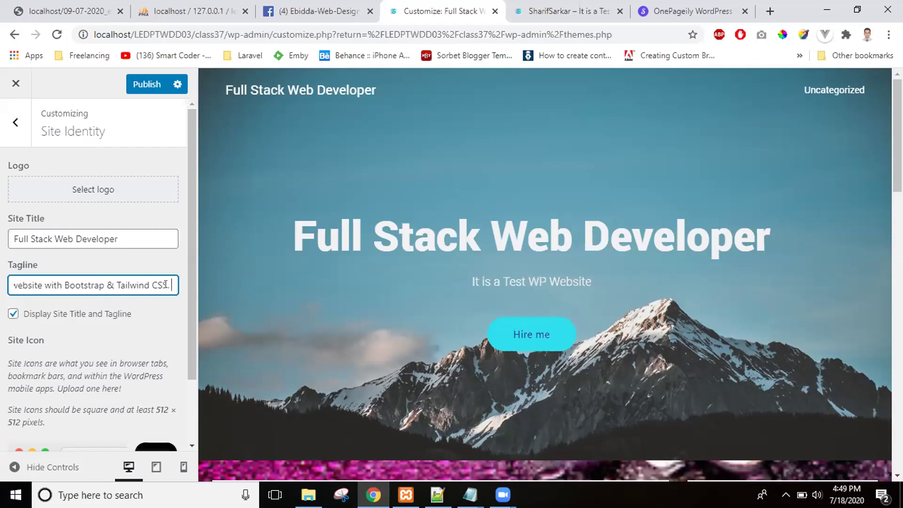
pyautogui.write('Also la')
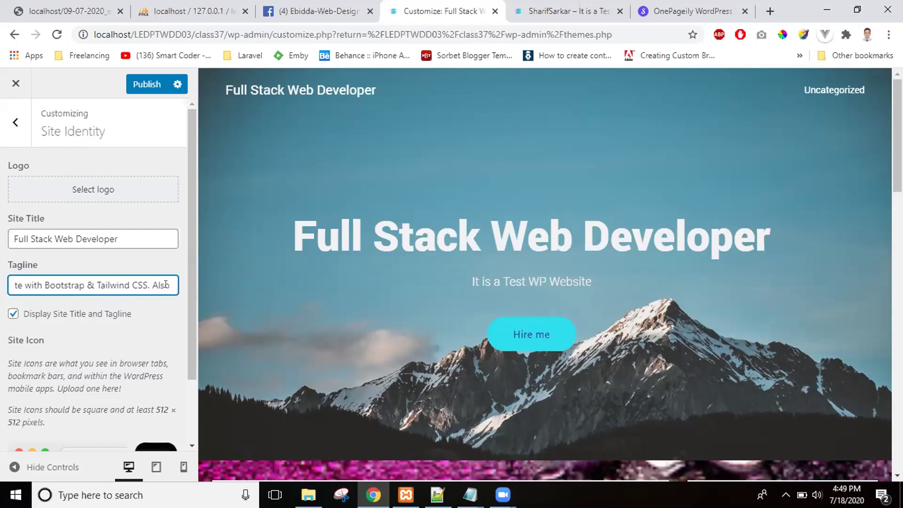
pyautogui.write('ve ')
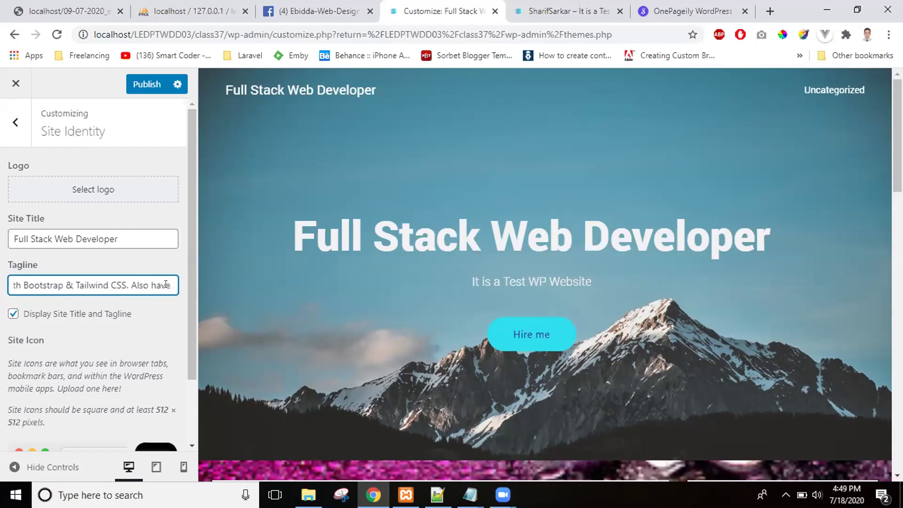
pyautogui.write('good know')
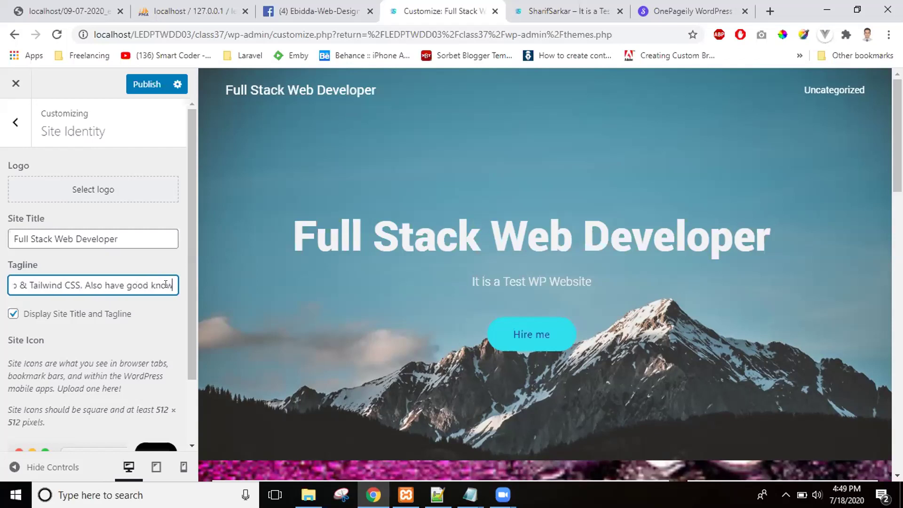
pyautogui.write('ledge')
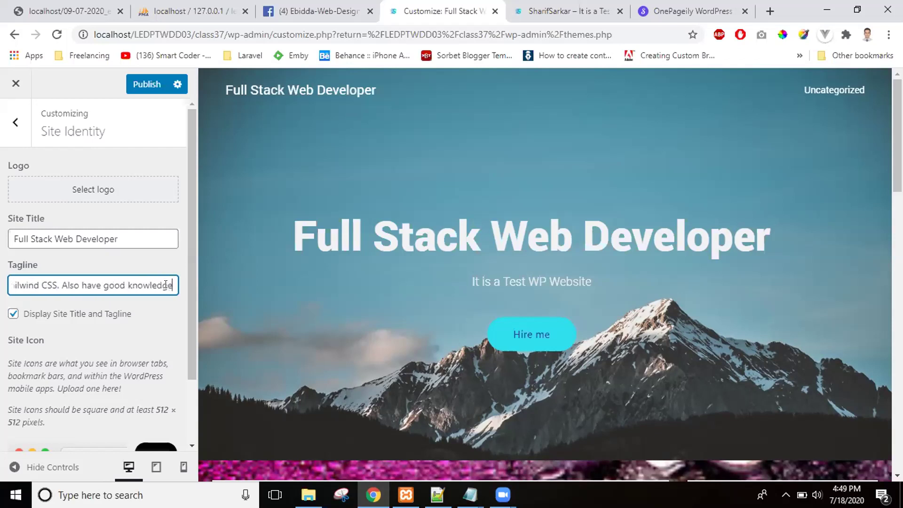
pyautogui.write(' an php OO')
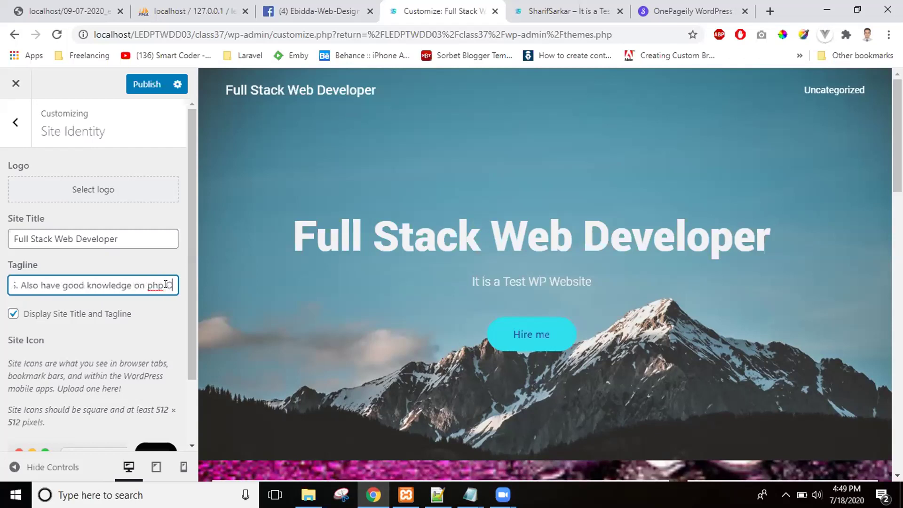
pyautogui.press('BackSpace')
pyautogui.press('BackSpace')
pyautogui.press('BackSpace')
pyautogui.press('BackSpace')
pyautogui.press('BackSpace')
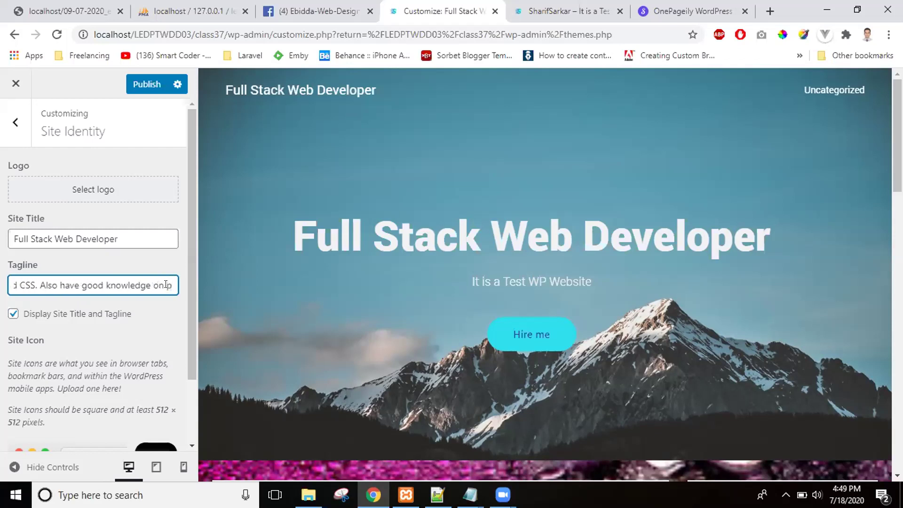
pyautogui.press('BackSpace')
pyautogui.write('P')
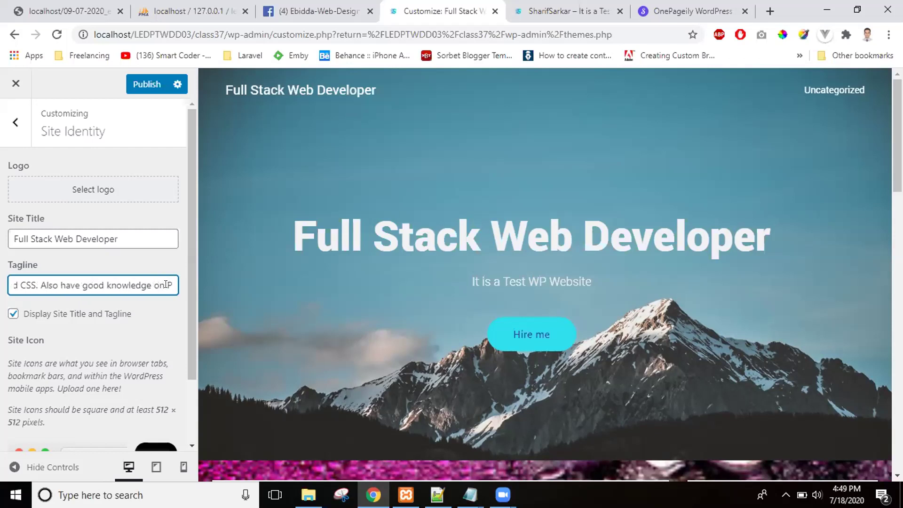
pyautogui.write('HP')
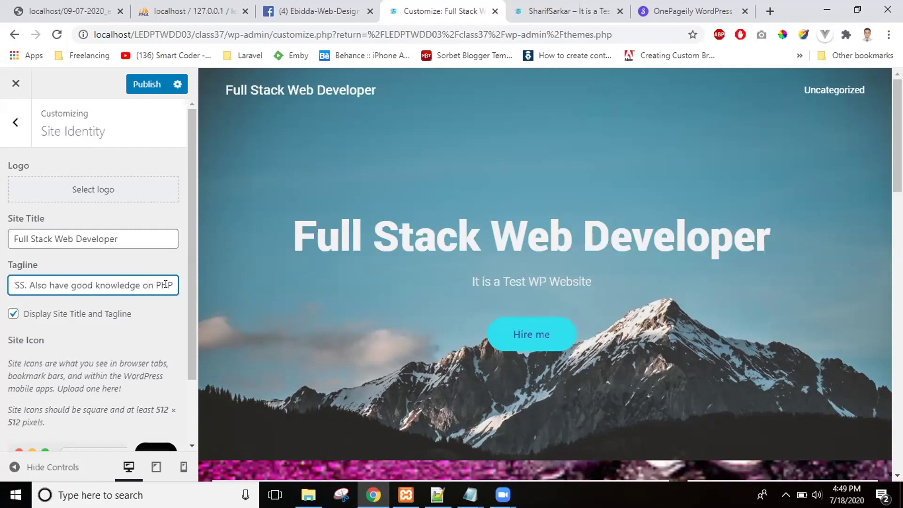
pyautogui.write('. ')
pyautogui.write('OOP')
pyautogui.write('HP')
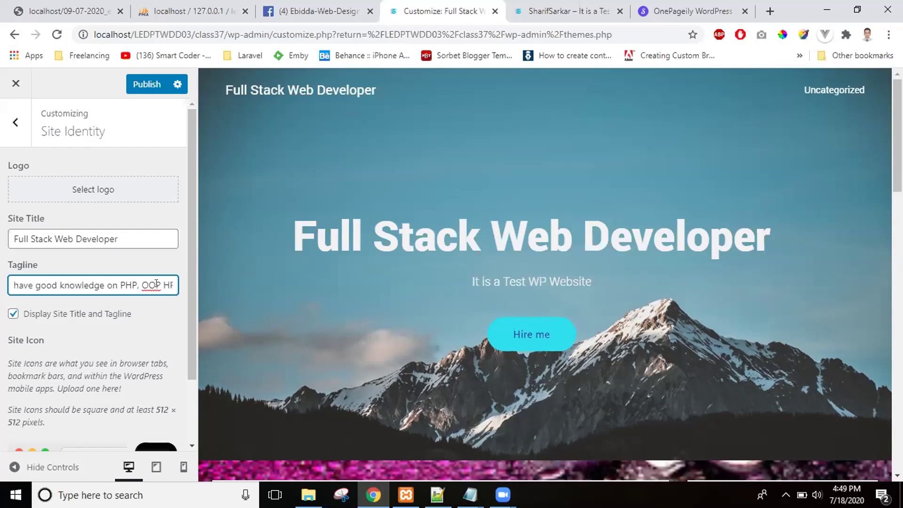
pyautogui.write('HP')
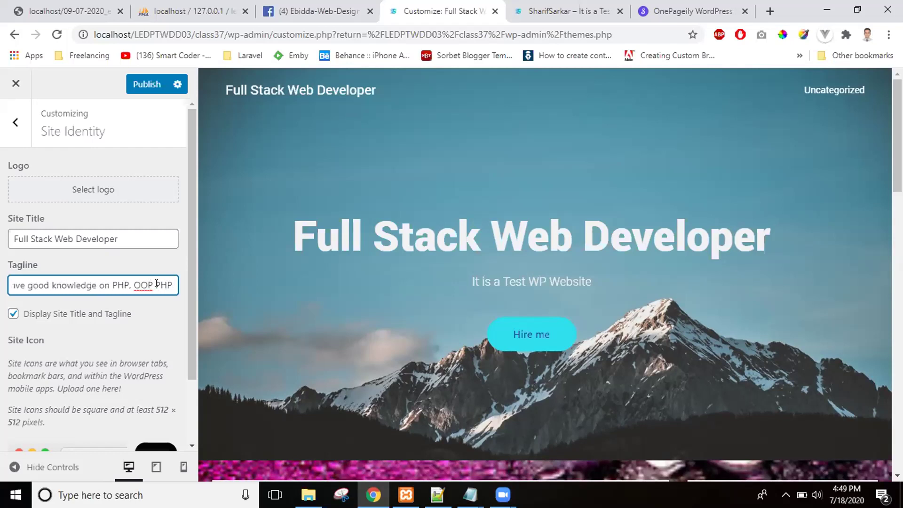
pyautogui.write(', ')
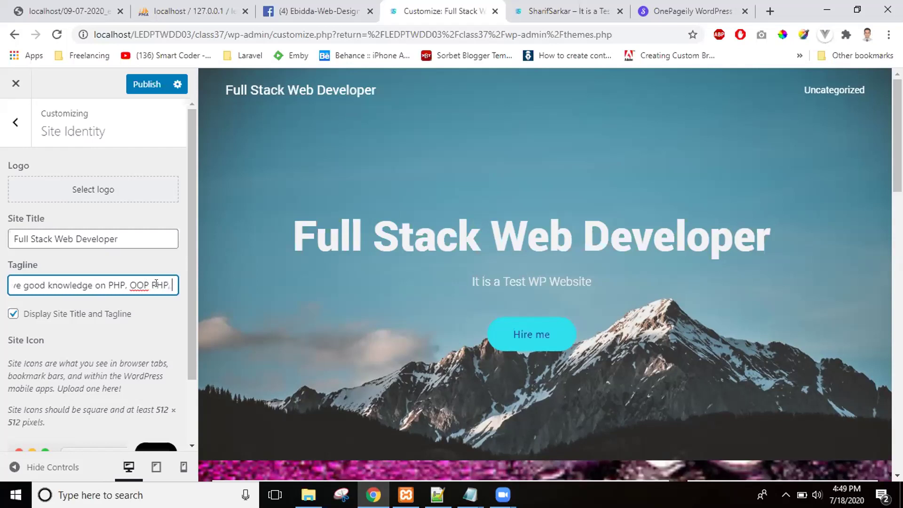
pyautogui.write('Wordpress ')
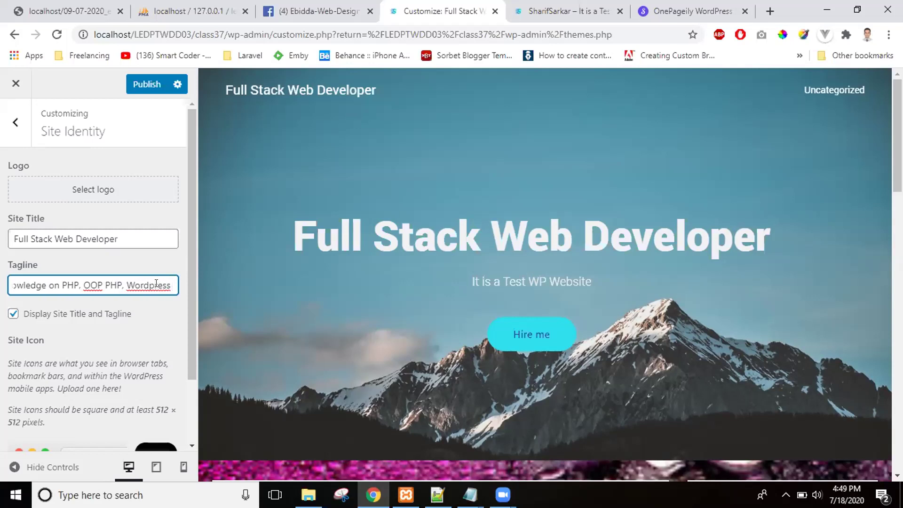
pyautogui.write('& Laravel')
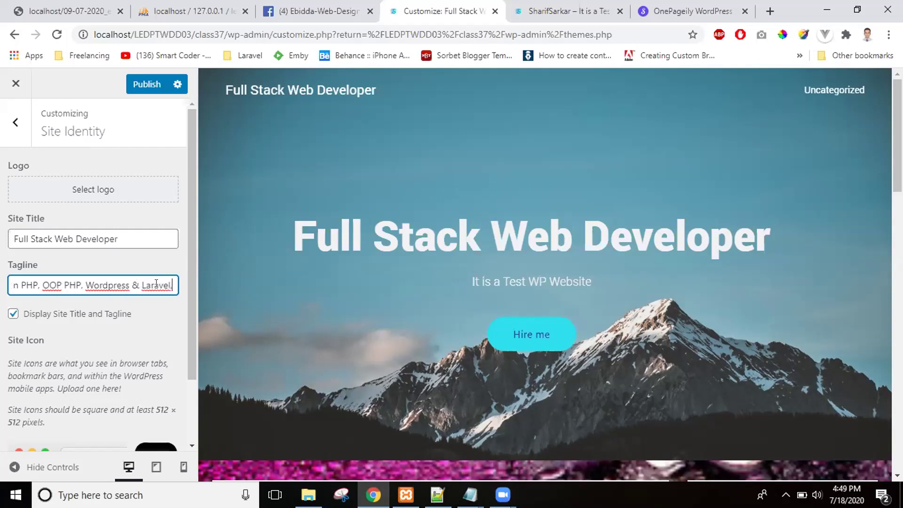
# Publish the skills tagline and reload the Customizer to refresh the hero preview.
pyautogui.click(136, 88)
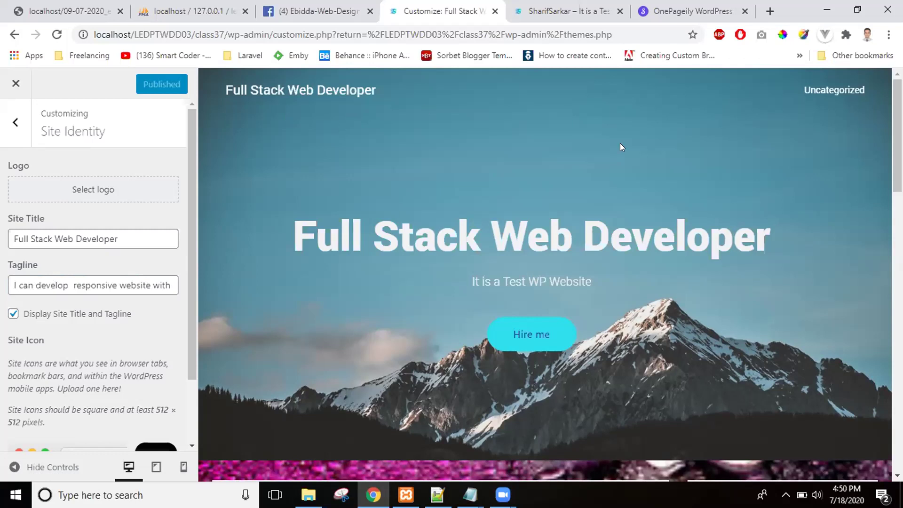
pyautogui.scroll(-5, 545, 276)
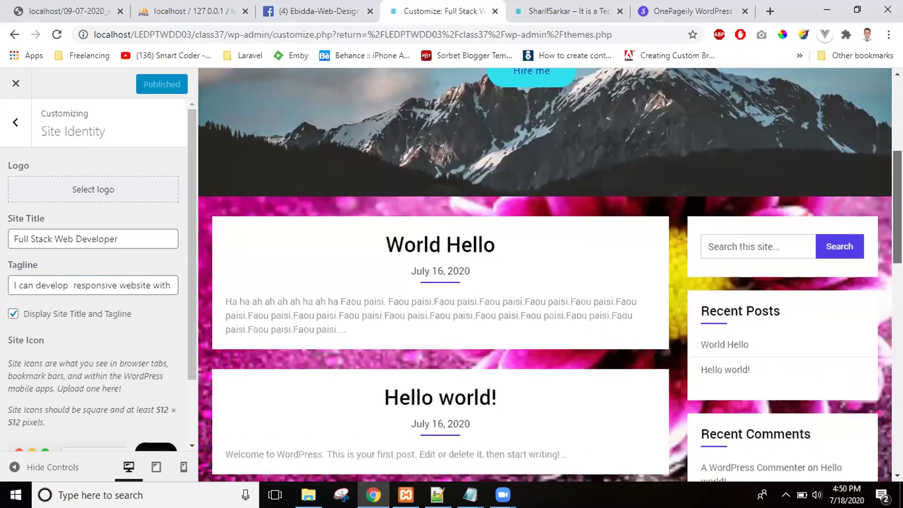
pyautogui.scroll(5, 545, 275)
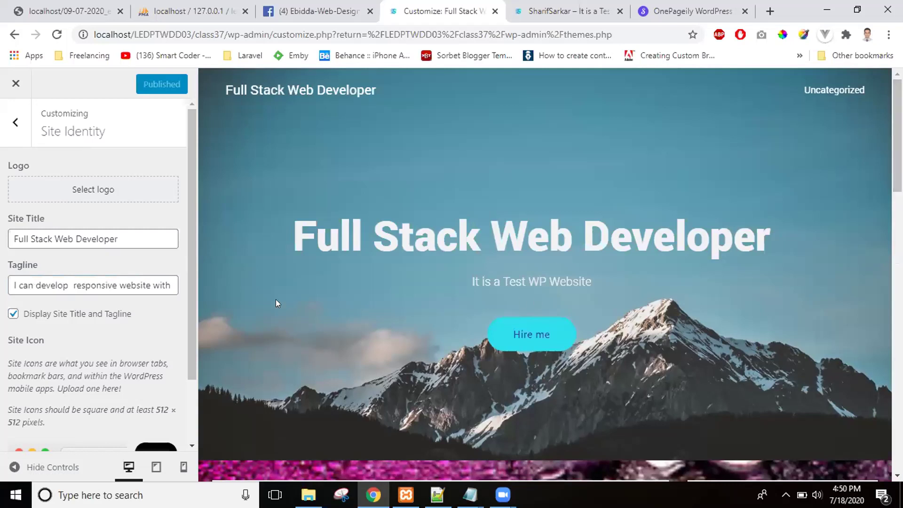
pyautogui.click(57, 34)
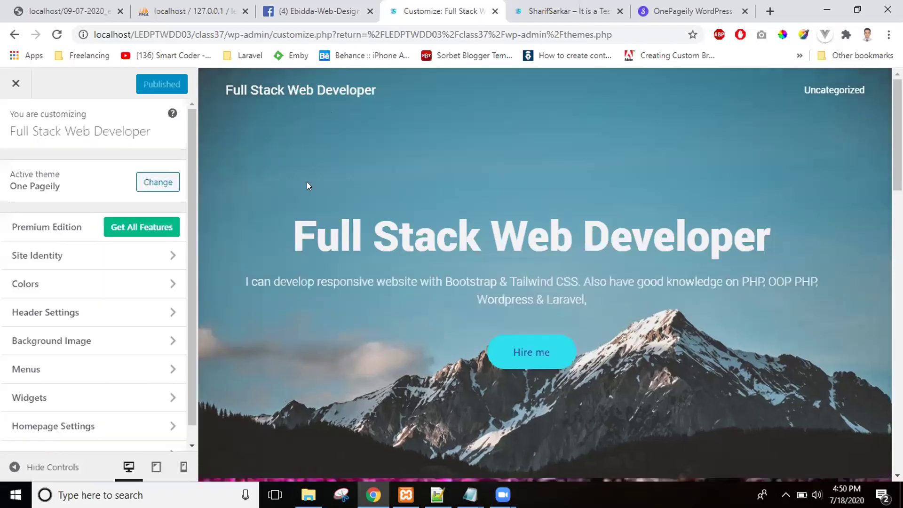
# Exit the Customizer to Themes and scroll through the site's front-page tab.
pyautogui.click(15, 86)
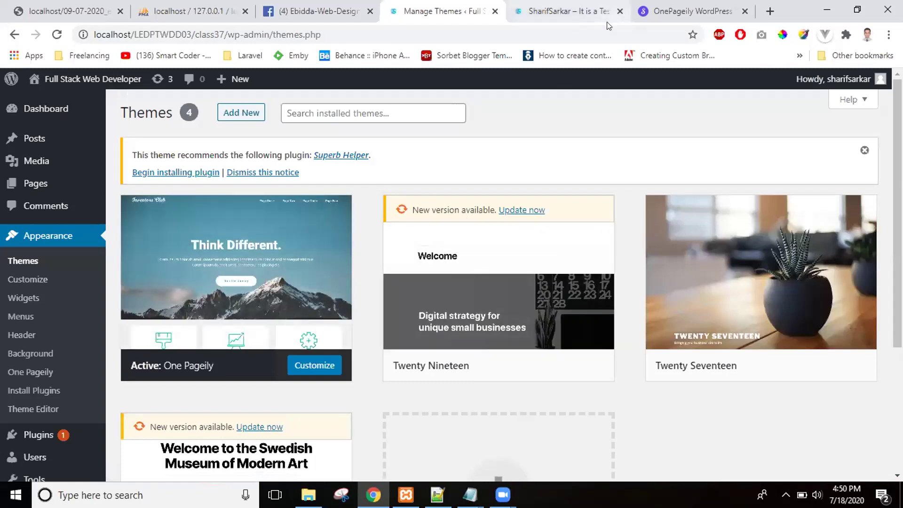
pyautogui.click(565, 11)
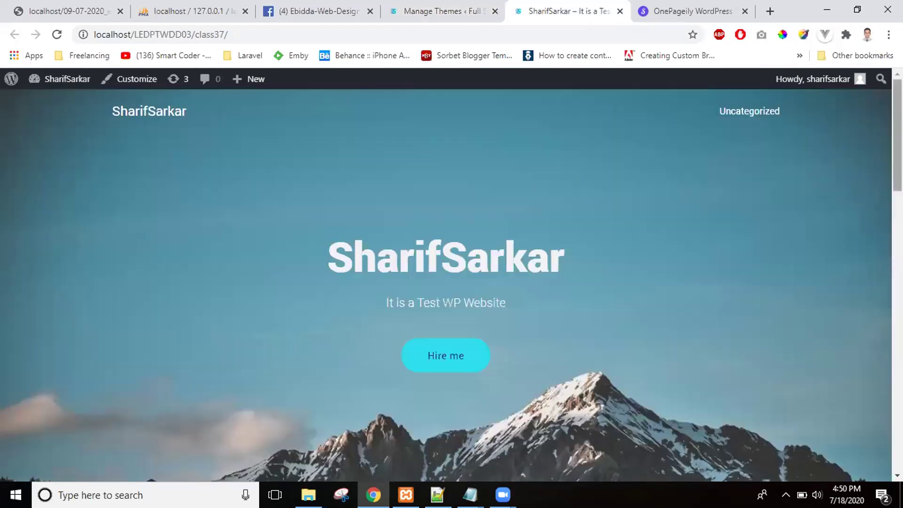
pyautogui.scroll(-14, 446, 282)
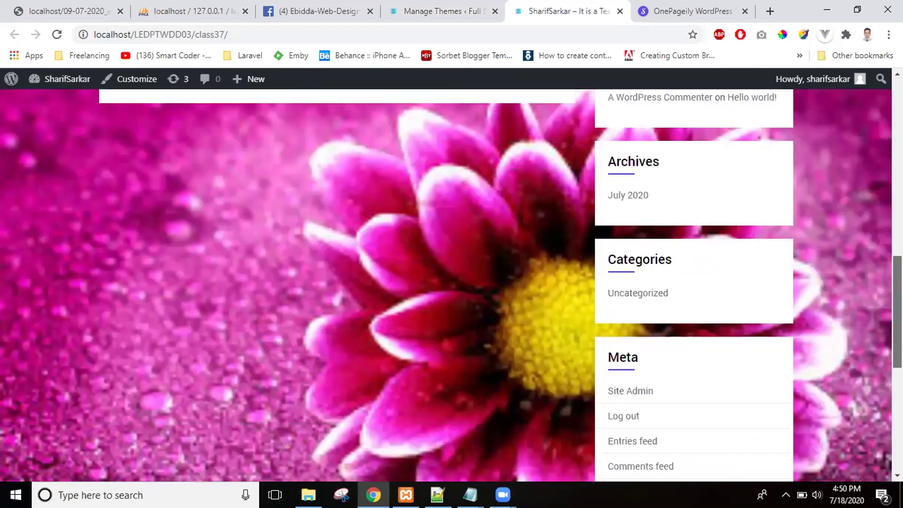
pyautogui.scroll(9, 446, 283)
pyautogui.scroll(5, 551, 125)
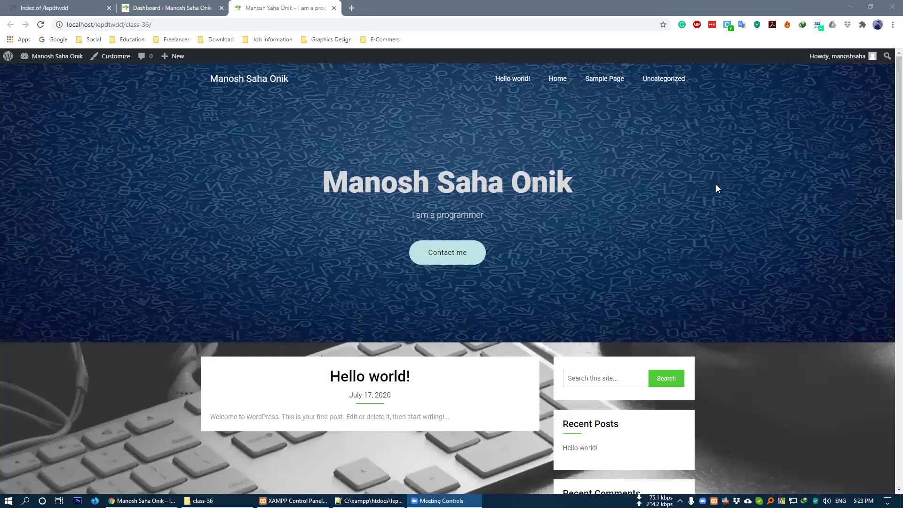
pyautogui.scroll(-3, 782, 236)
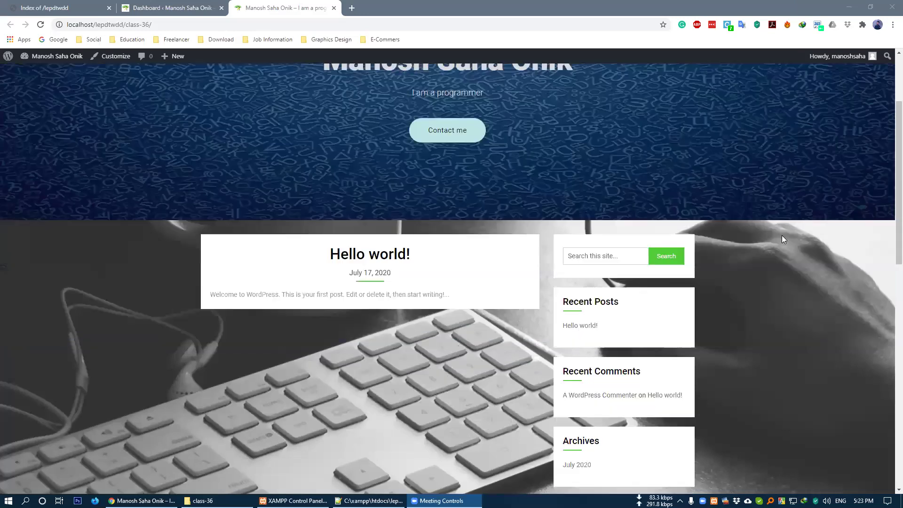
pyautogui.scroll(-2, 782, 236)
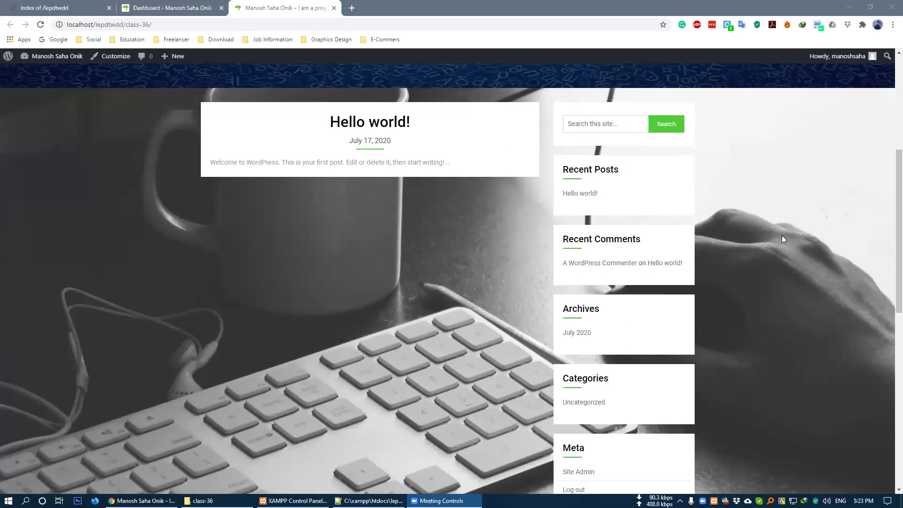
pyautogui.scroll(-2, 782, 239)
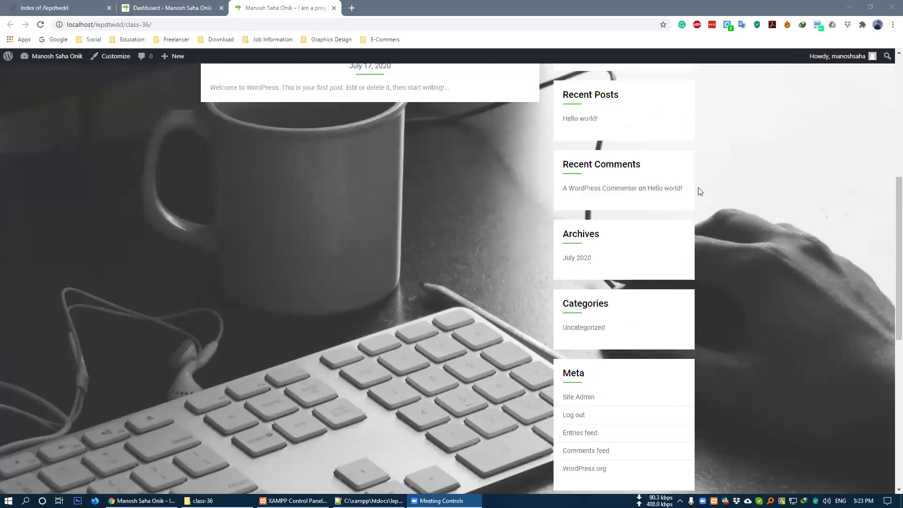
pyautogui.scroll(-2, 699, 191)
pyautogui.scroll(-3, 625, 85)
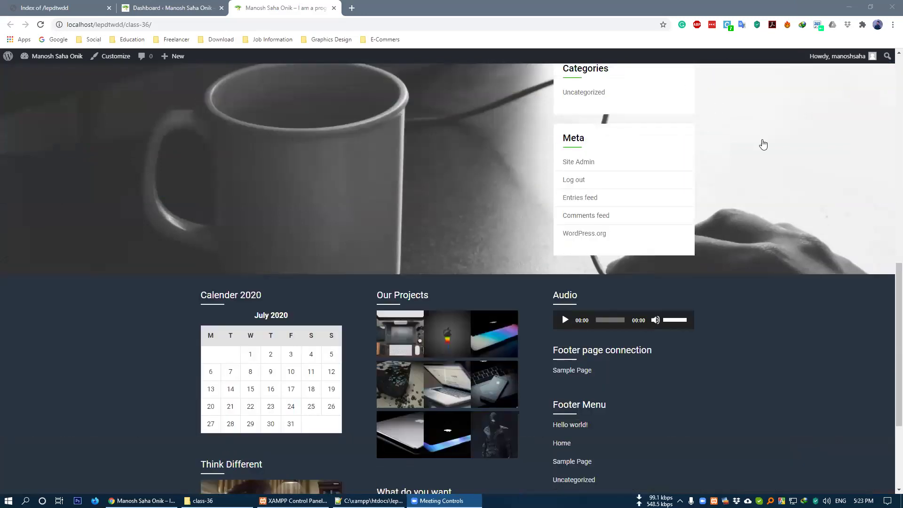
pyautogui.scroll(2, 766, 163)
pyautogui.press('Home')
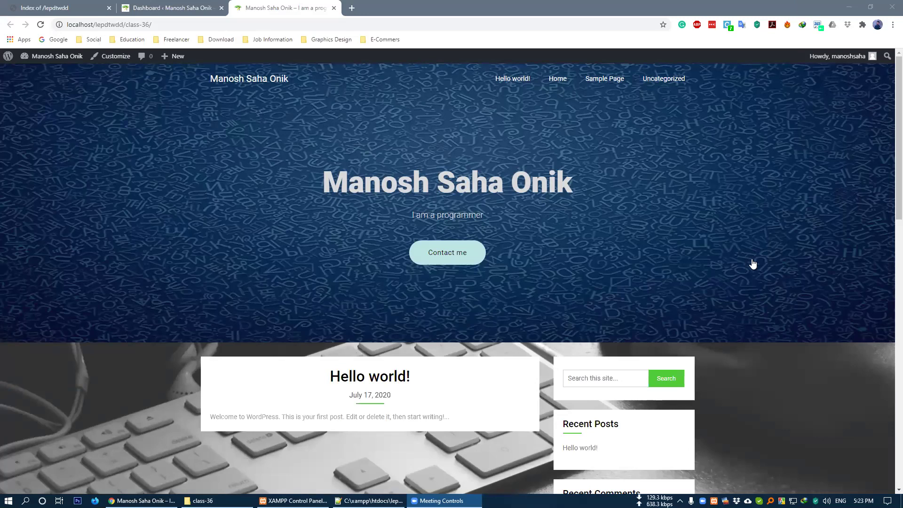
pyautogui.scroll(-6, 753, 264)
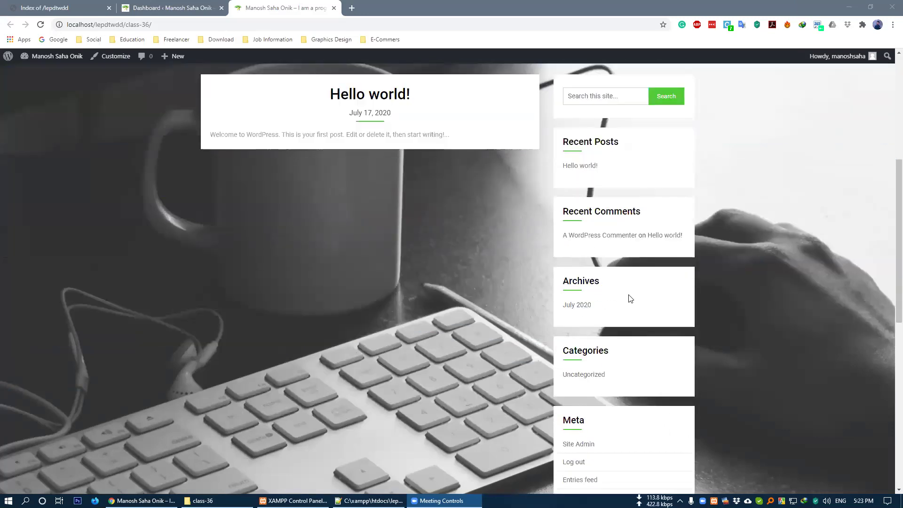
pyautogui.scroll(-10, 629, 280)
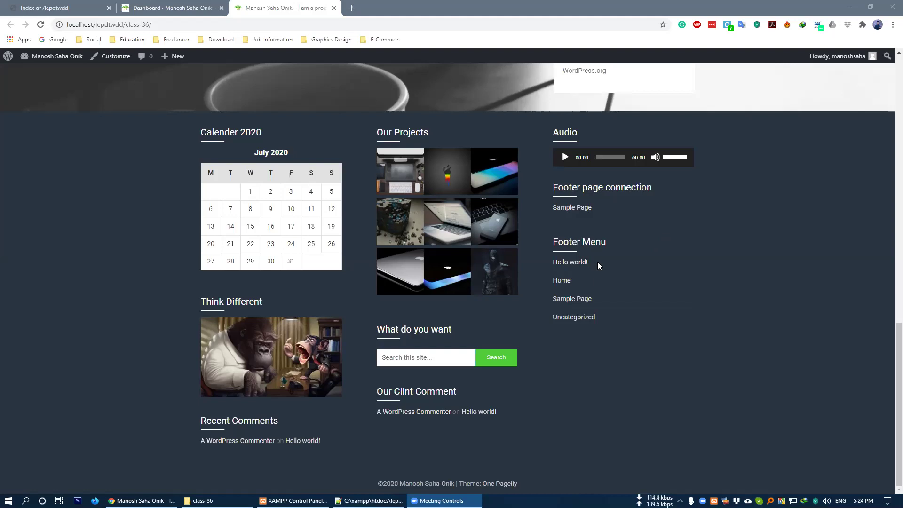
pyautogui.scroll(5, 598, 262)
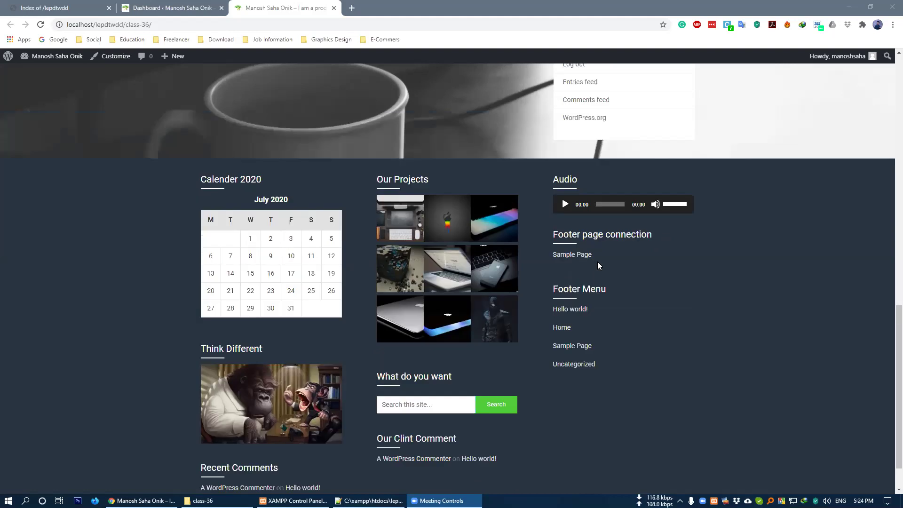
pyautogui.scroll(10, 598, 264)
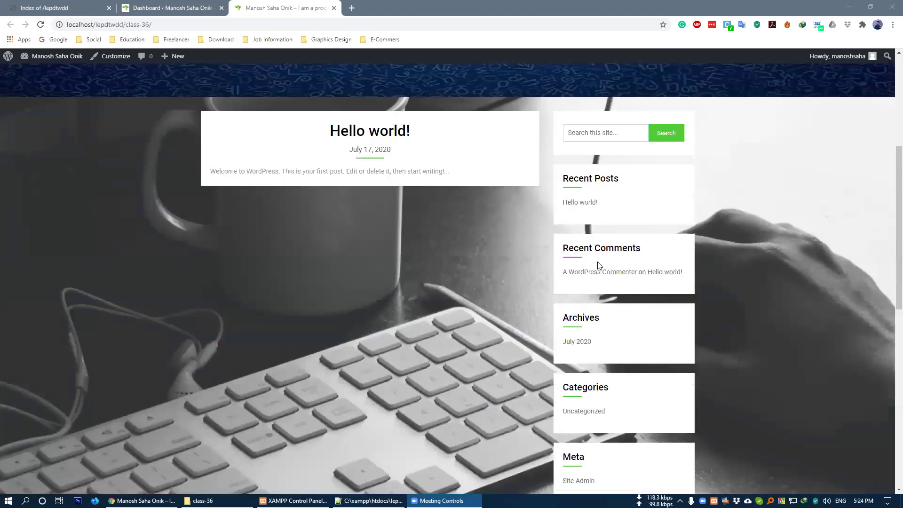
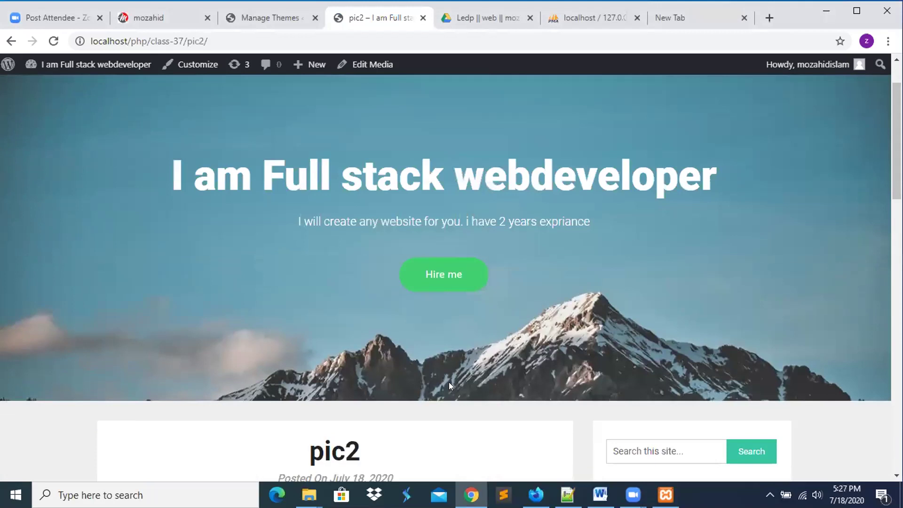
pyautogui.scroll(-4, 449, 382)
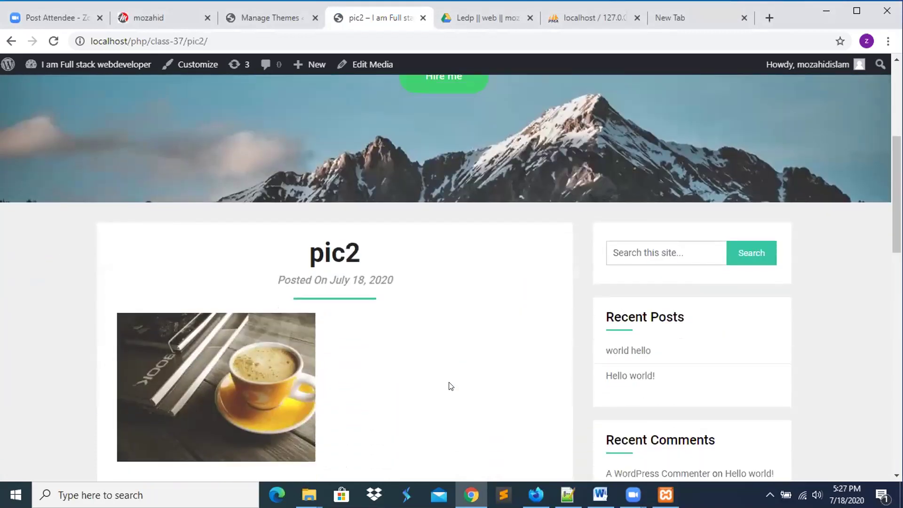
pyautogui.scroll(-5, 451, 386)
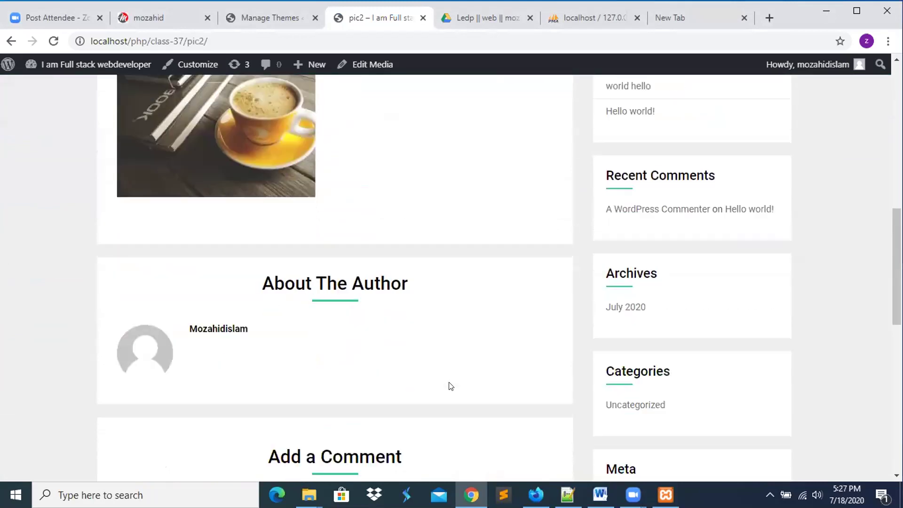
pyautogui.scroll(1, 451, 386)
pyautogui.scroll(15, 450, 386)
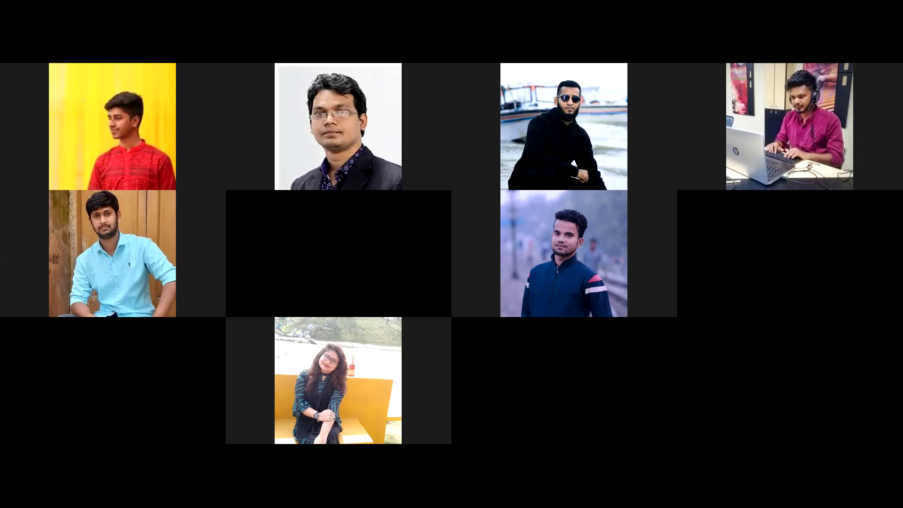
# Leave the participant gallery, close the chat and bring up the class37 File Explorer window.
pyautogui.press('Escape')
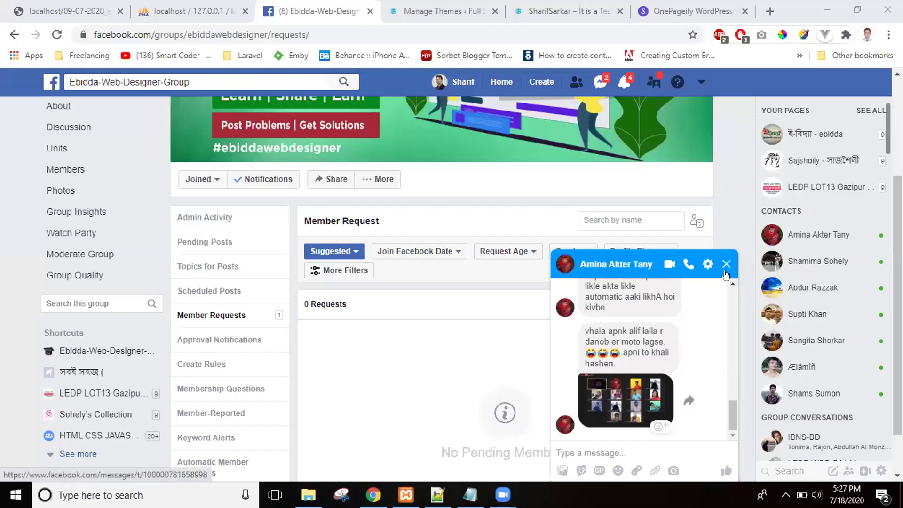
pyautogui.click(727, 265)
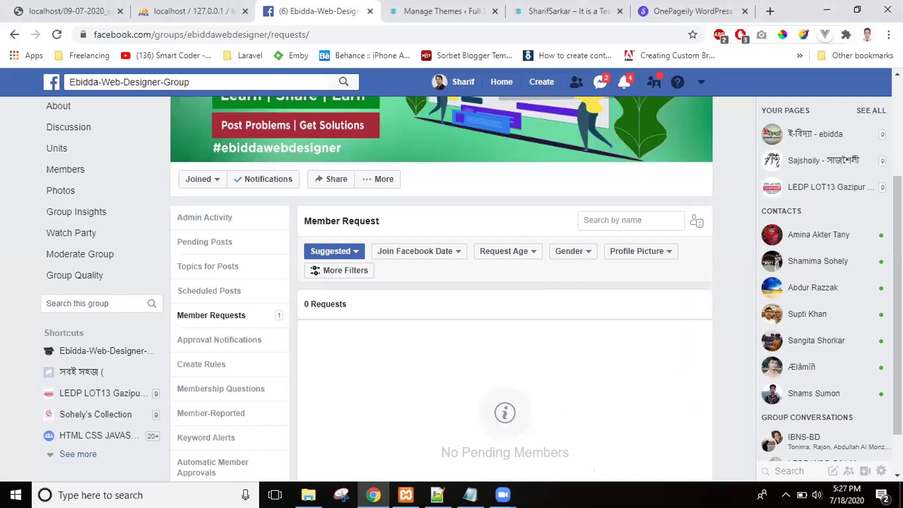
pyautogui.moveTo(308, 495)
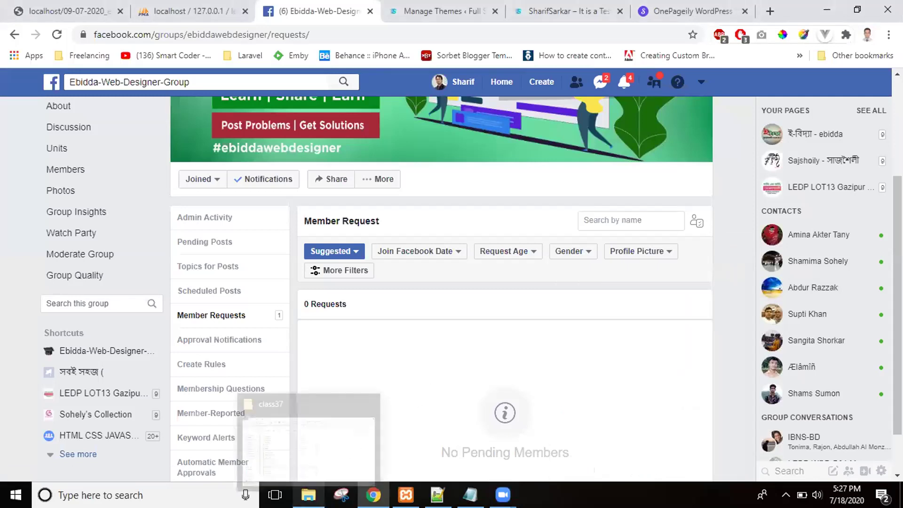
pyautogui.click(309, 495)
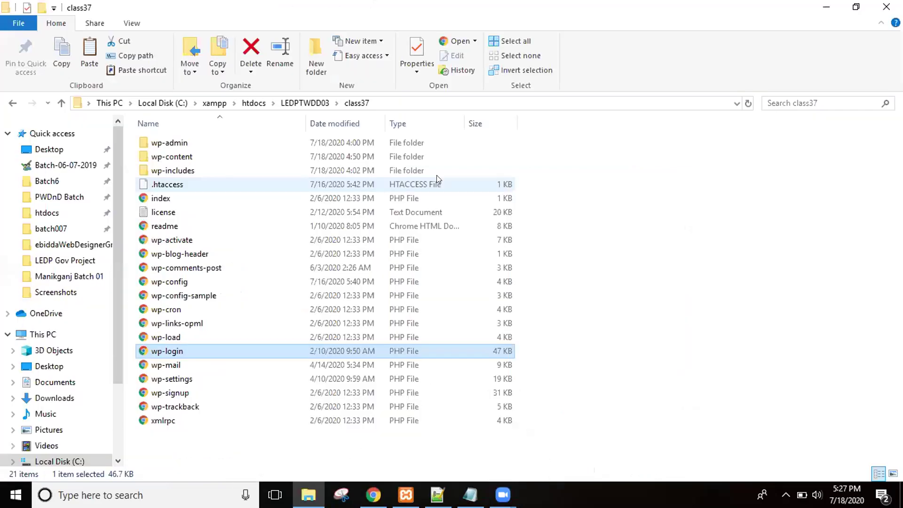
# Open the class37 folder from LEDPTWDD03, then return to the browser.
pyautogui.click(315, 104)
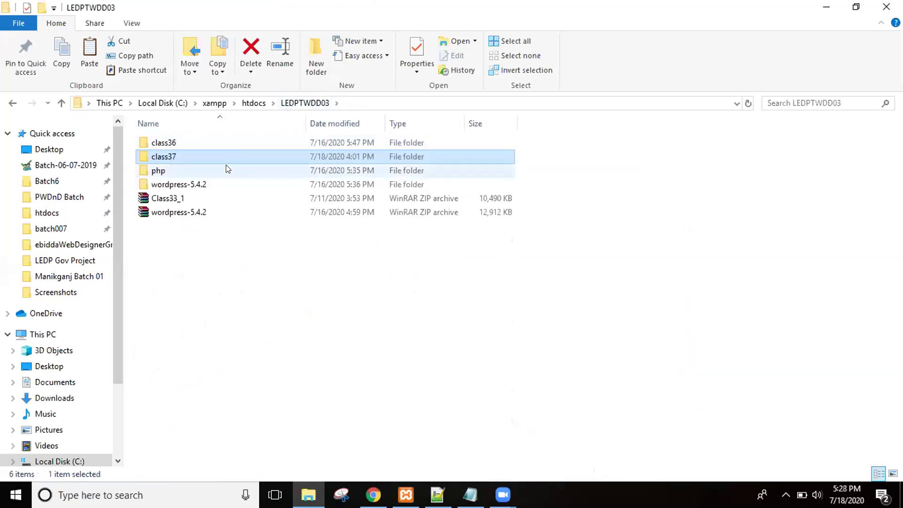
pyautogui.doubleClick(348, 151)
pyautogui.moveTo(374, 495)
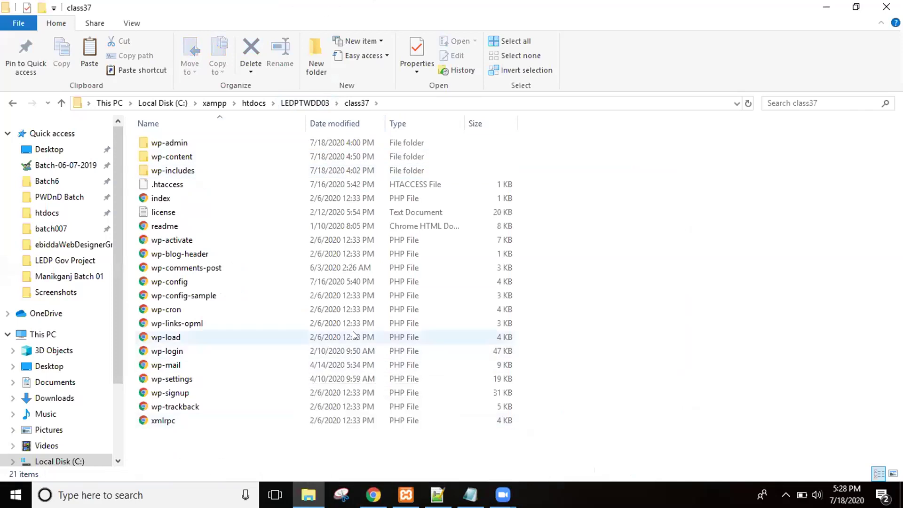
pyautogui.click(373, 494)
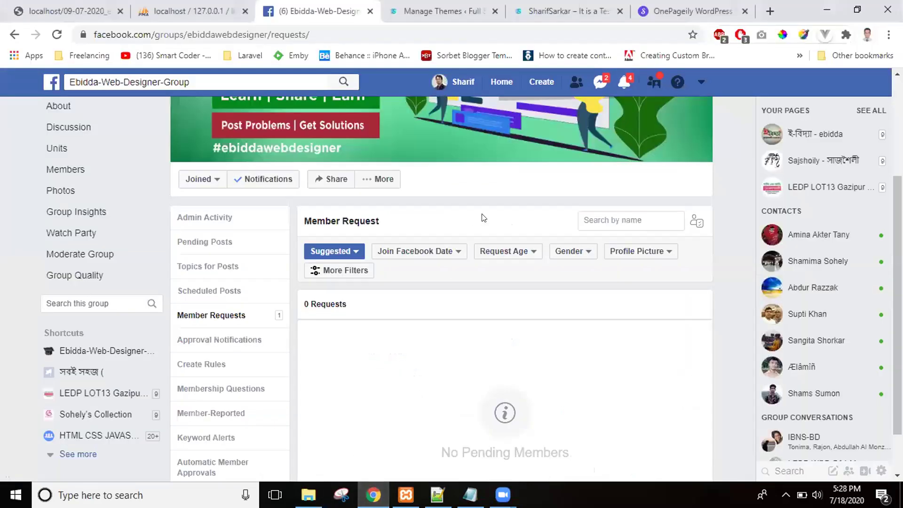
# Visit the theme's Install Plugins and Theme Editor pages, then show the installed Plugins list.
pyautogui.click(489, 18)
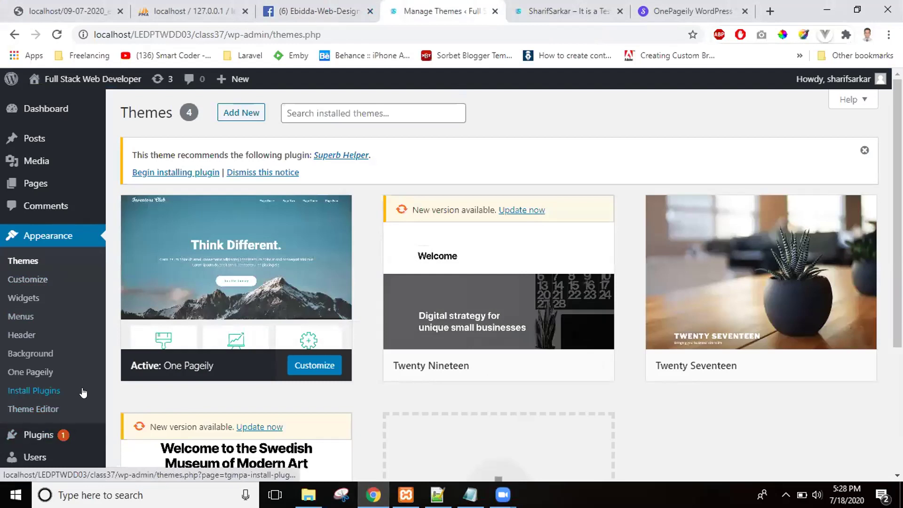
pyautogui.click(40, 395)
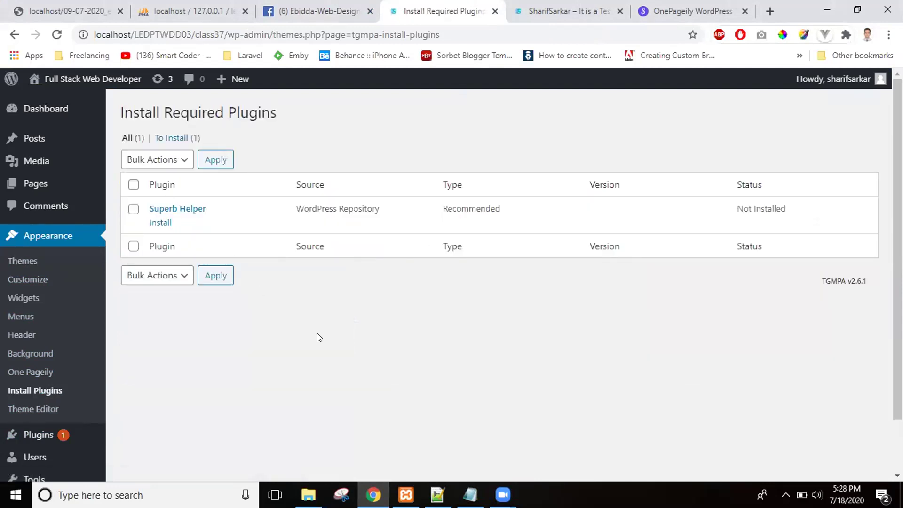
pyautogui.click(48, 411)
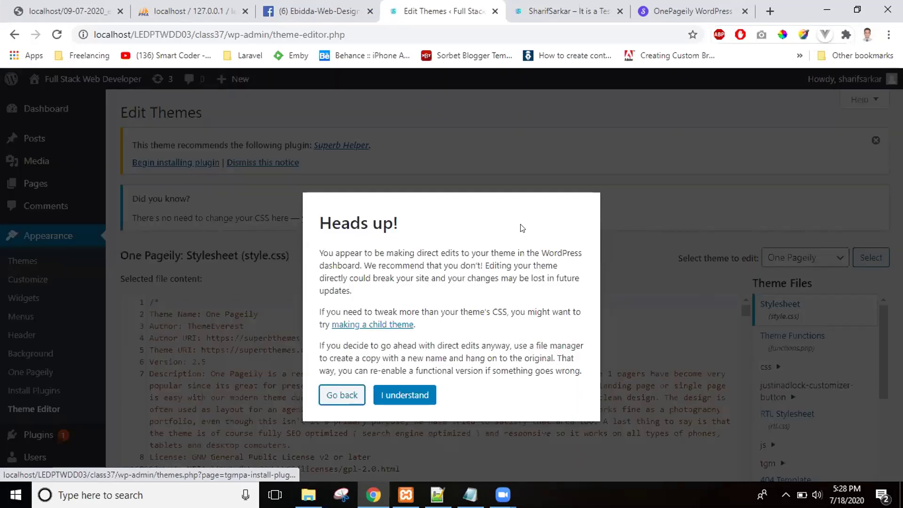
pyautogui.click(352, 398)
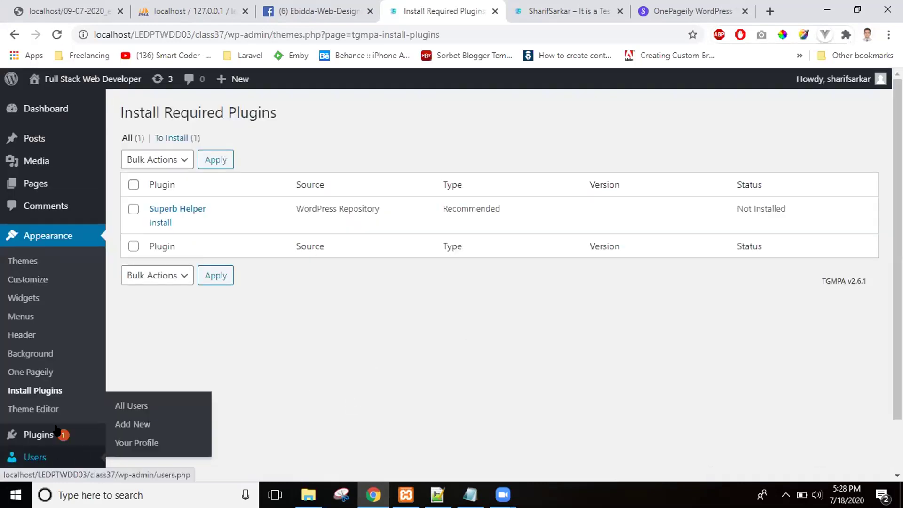
pyautogui.click(40, 432)
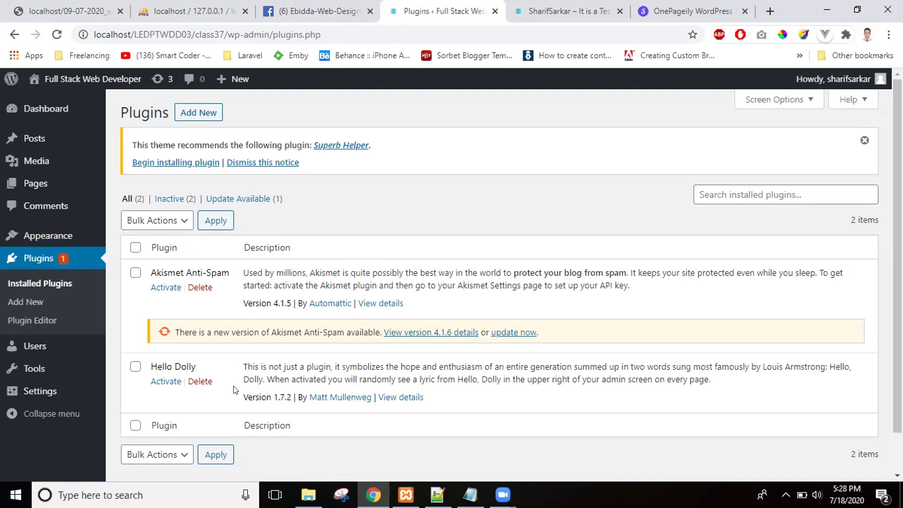
# On the Add Plugins page, search the plugin directory for 'contact form'.
pyautogui.click(205, 113)
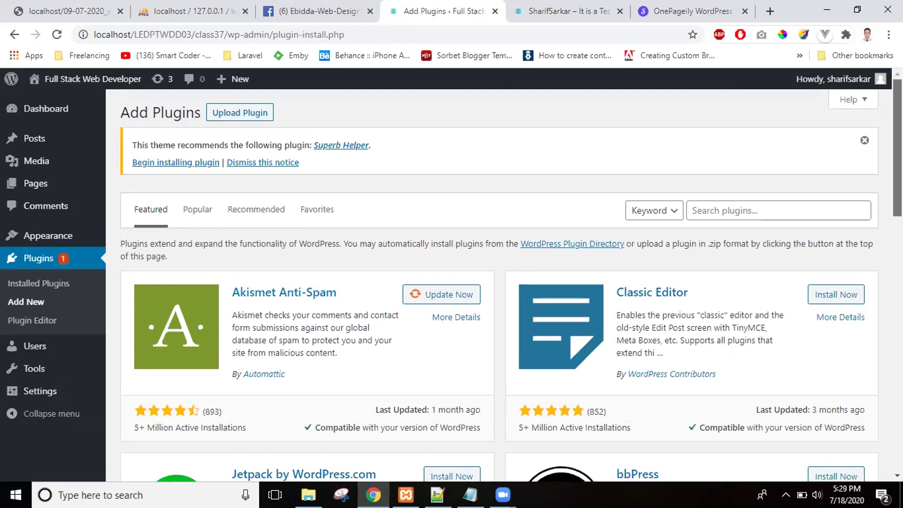
pyautogui.scroll(-2, 498, 282)
pyautogui.scroll(-4, 499, 282)
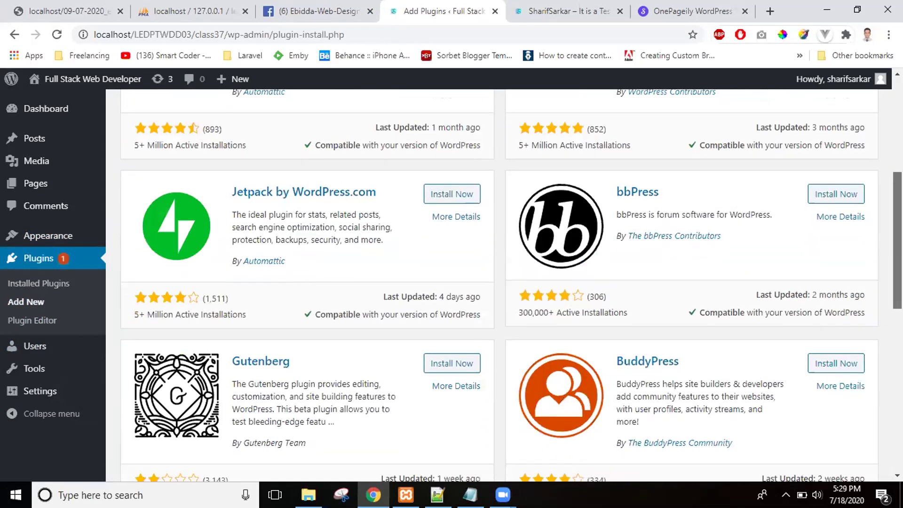
pyautogui.scroll(-2, 499, 282)
pyautogui.scroll(-4, 499, 282)
pyautogui.scroll(10, 499, 282)
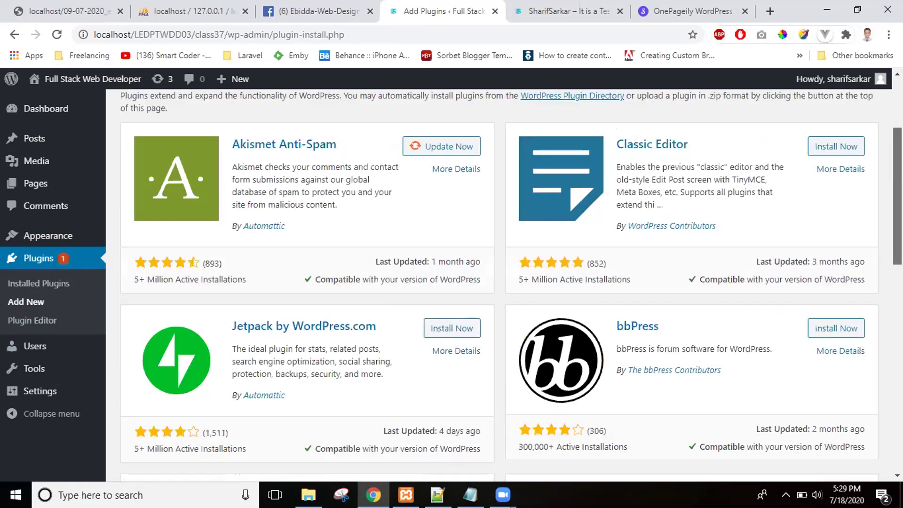
pyautogui.scroll(3, 748, 207)
pyautogui.click(738, 207)
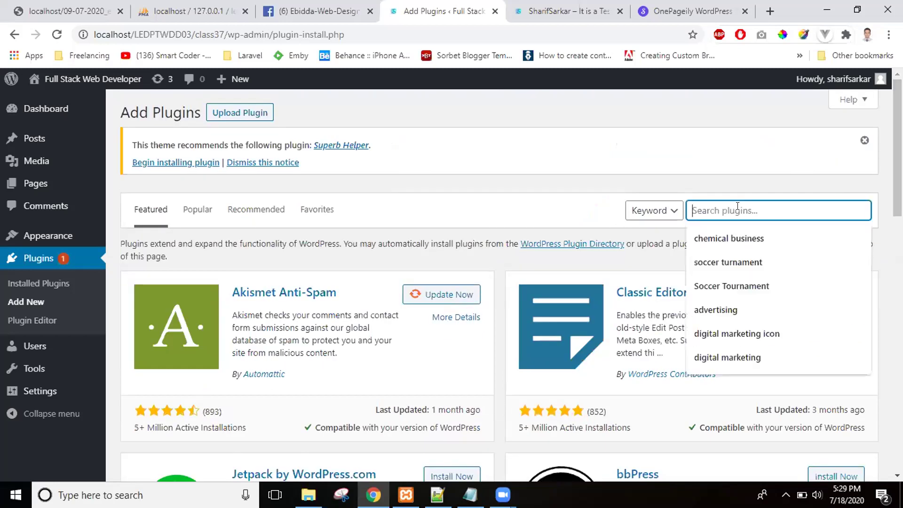
pyautogui.write('contact')
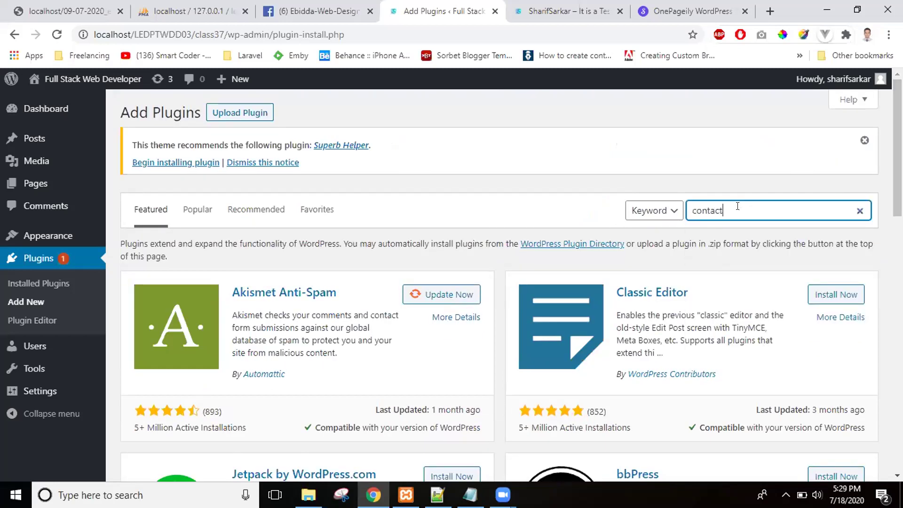
pyautogui.write(' form')
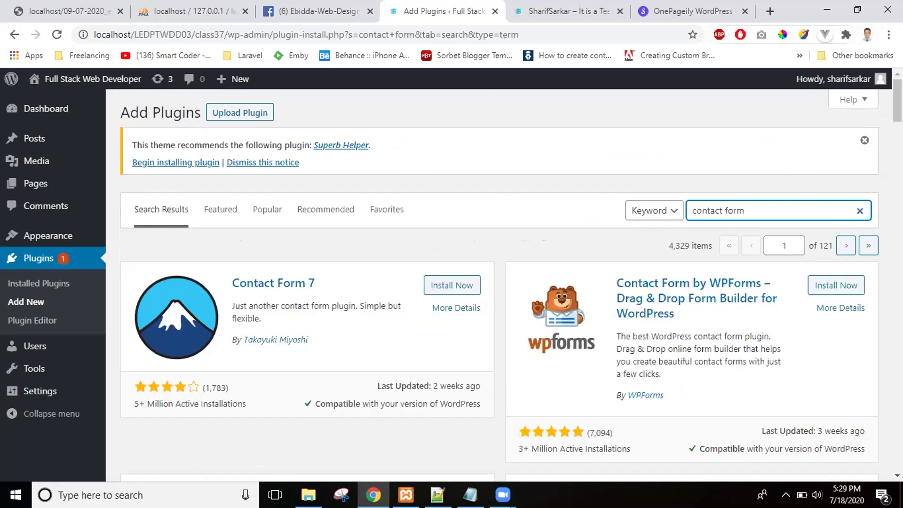
pyautogui.scroll(-2, 499, 282)
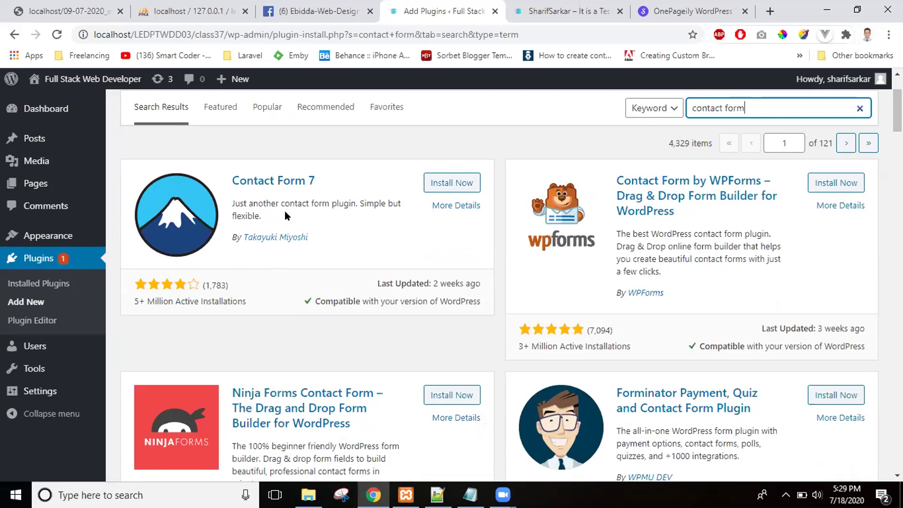
# View Contact Form 7 details, browsing its Installation, FAQ, Changelog and Screenshots sections.
pyautogui.click(300, 183)
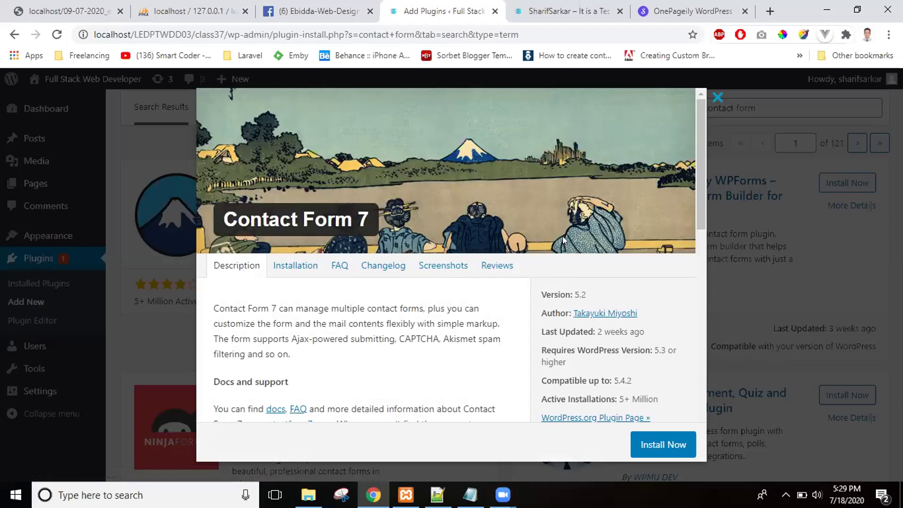
pyautogui.click(295, 265)
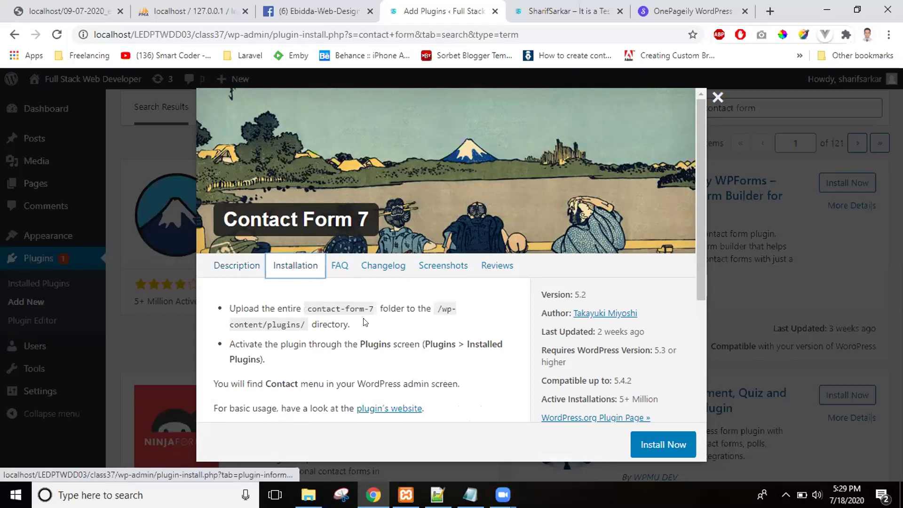
pyautogui.moveTo(700, 214); pyautogui.dragTo(720, 236)
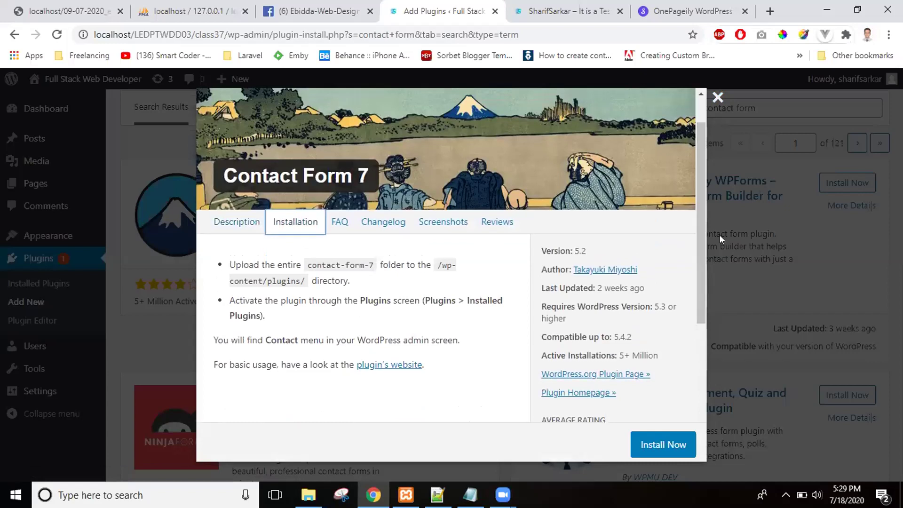
pyautogui.click(337, 228)
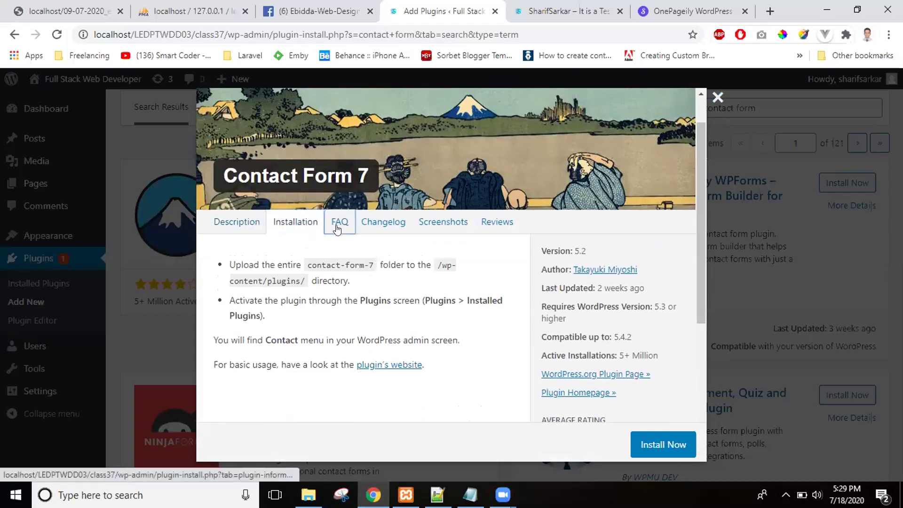
pyautogui.click(385, 221)
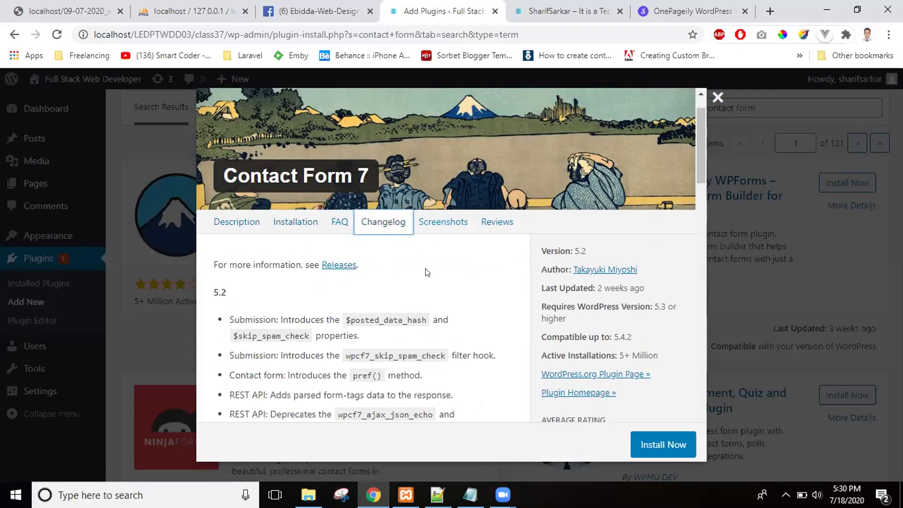
pyautogui.click(449, 223)
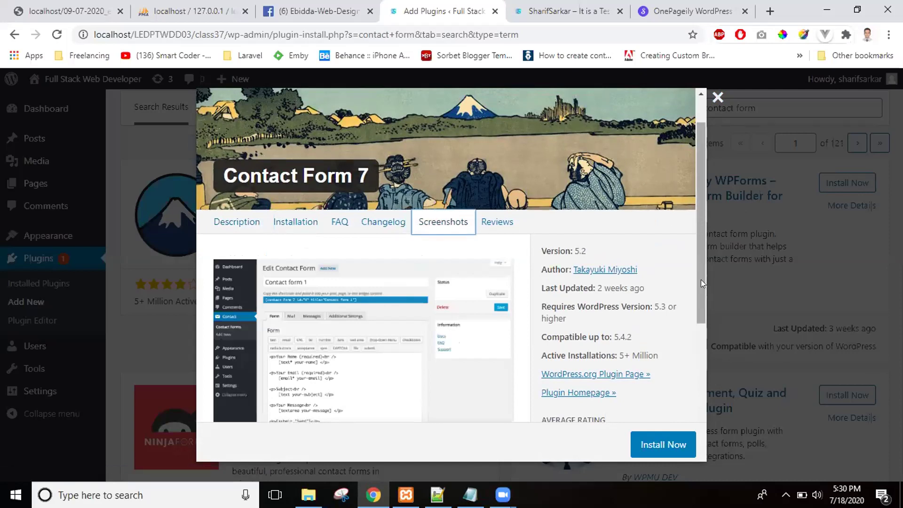
pyautogui.scroll(-3, 701, 281)
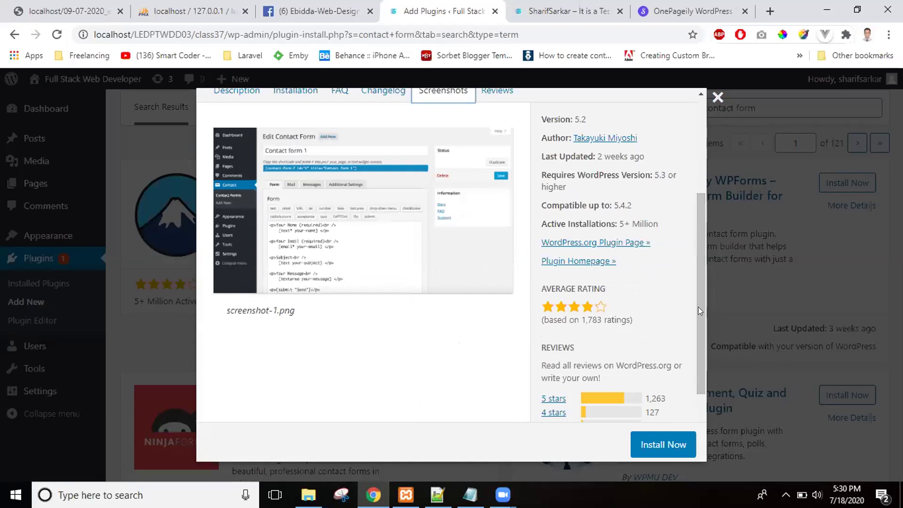
pyautogui.moveTo(696, 306)
pyautogui.mouseDown()
pyautogui.moveTo(694, 377)
pyautogui.moveTo(704, 311)
pyautogui.mouseUp()
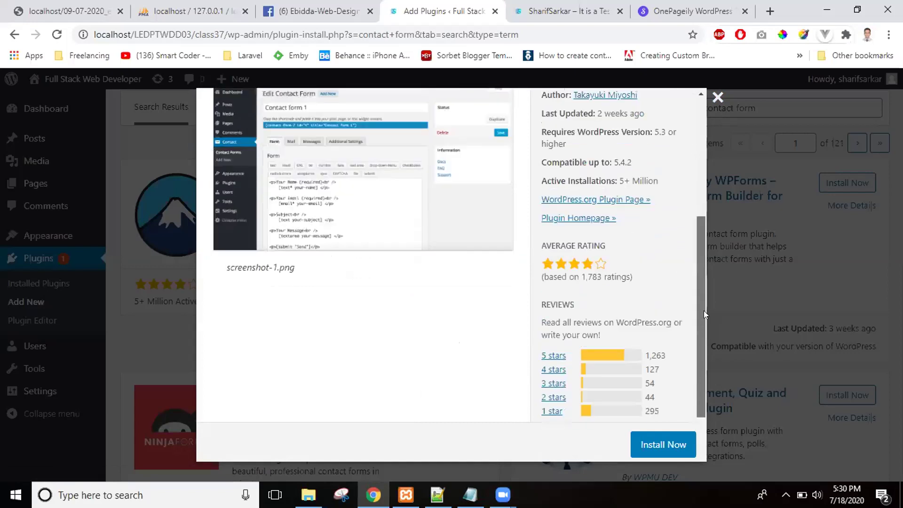
pyautogui.scroll(2, 704, 311)
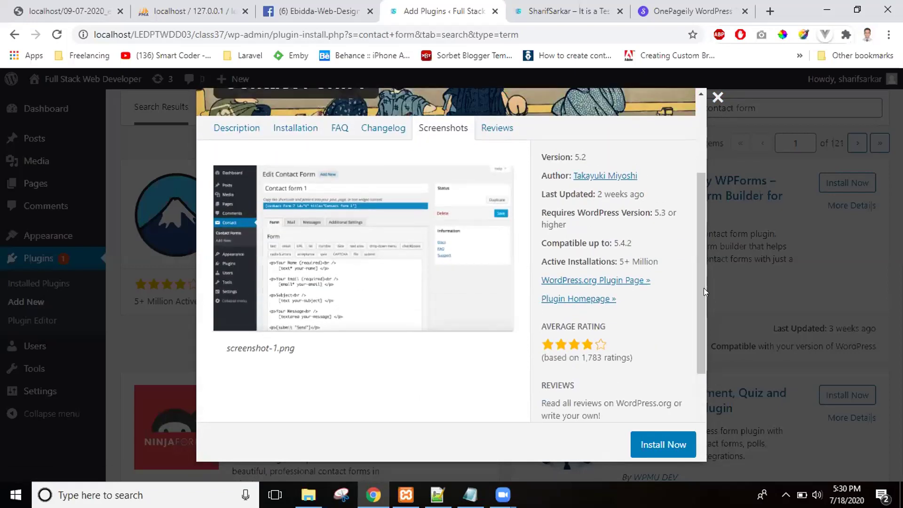
pyautogui.moveTo(698, 288); pyautogui.dragTo(699, 284)
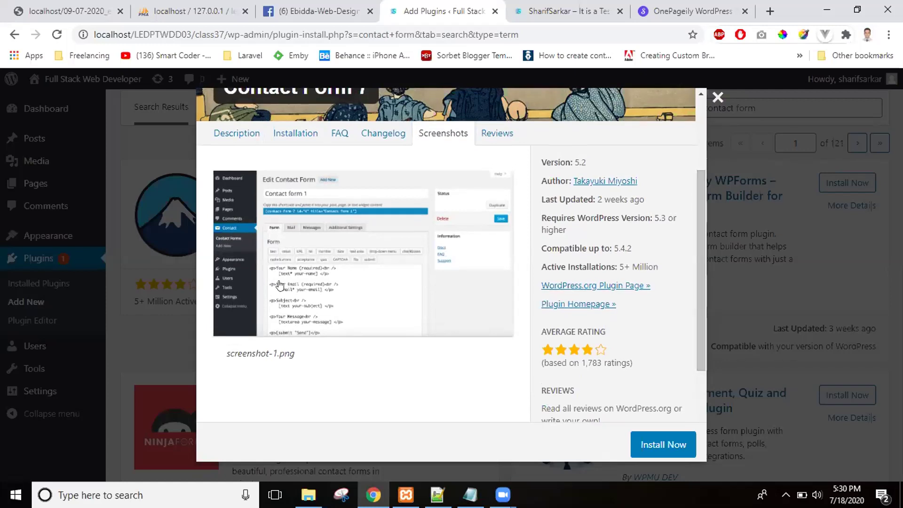
# View a screenshot full-size, then open the Plugin Homepage in a new tab and switch to it.
pyautogui.click(344, 250)
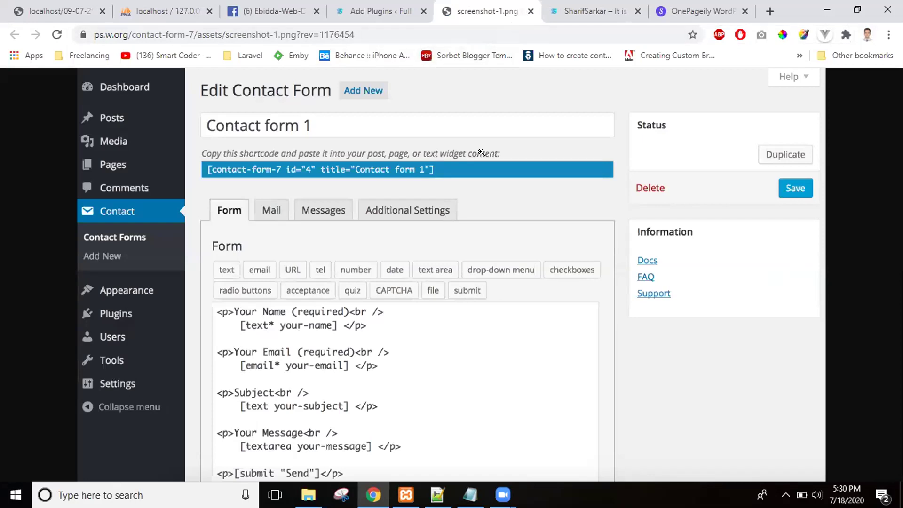
pyautogui.click(530, 11)
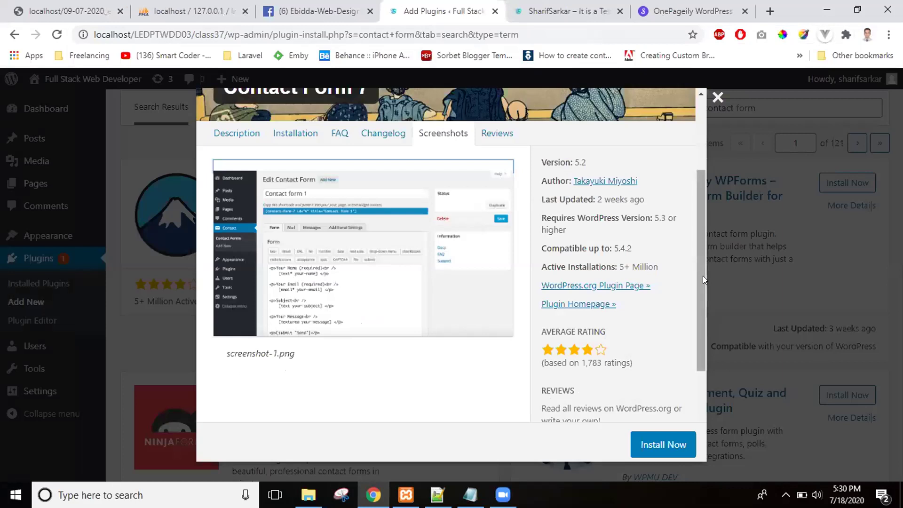
pyautogui.moveTo(699, 277); pyautogui.dragTo(698, 321)
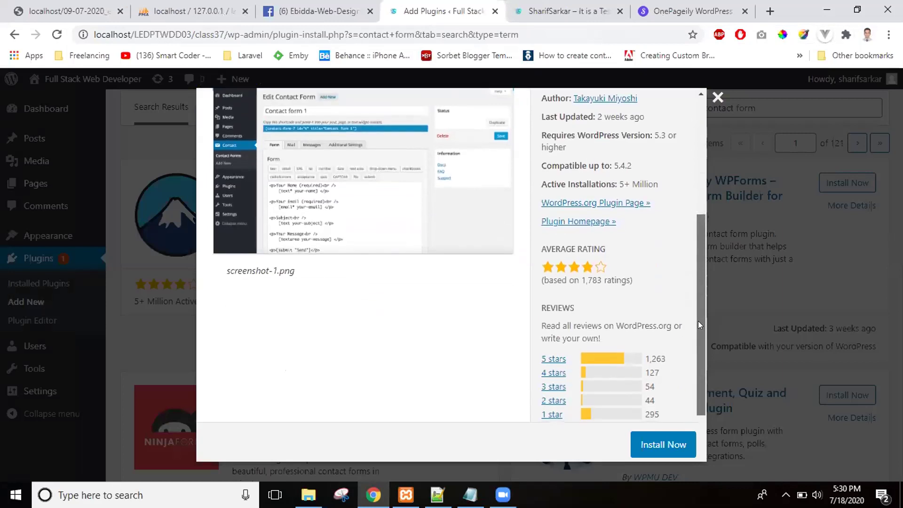
pyautogui.rightClick(585, 226)
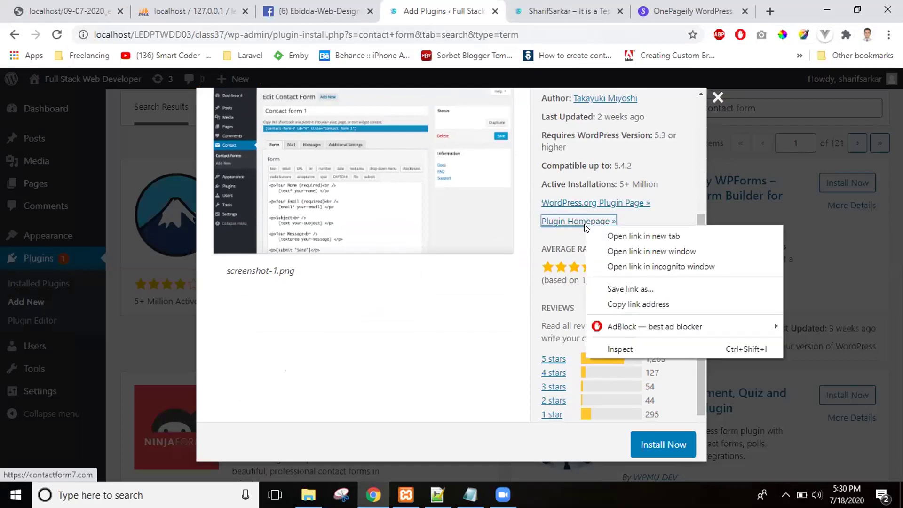
pyautogui.click(626, 232)
pyautogui.click(498, 7)
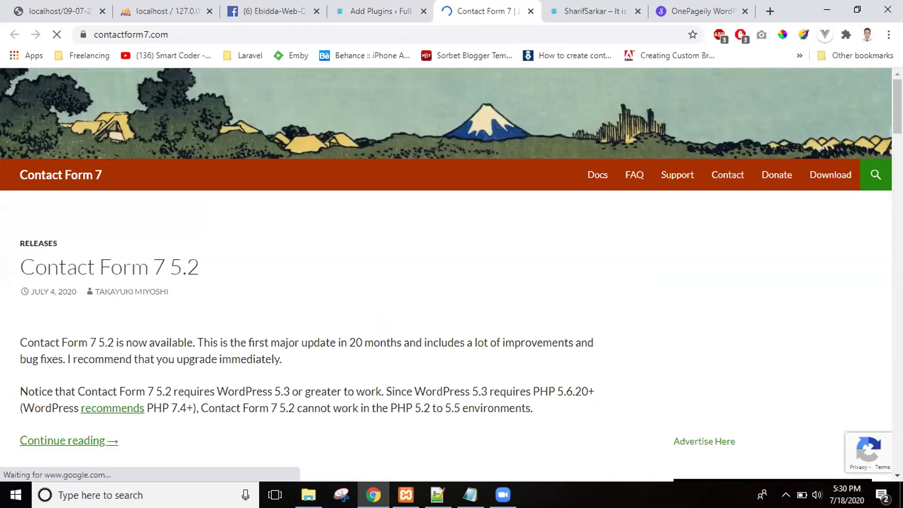
# Scroll the Contact Form 7 homepage, open Docs and look through the documentation list.
pyautogui.scroll(-6, 452, 273)
pyautogui.scroll(-10, 452, 272)
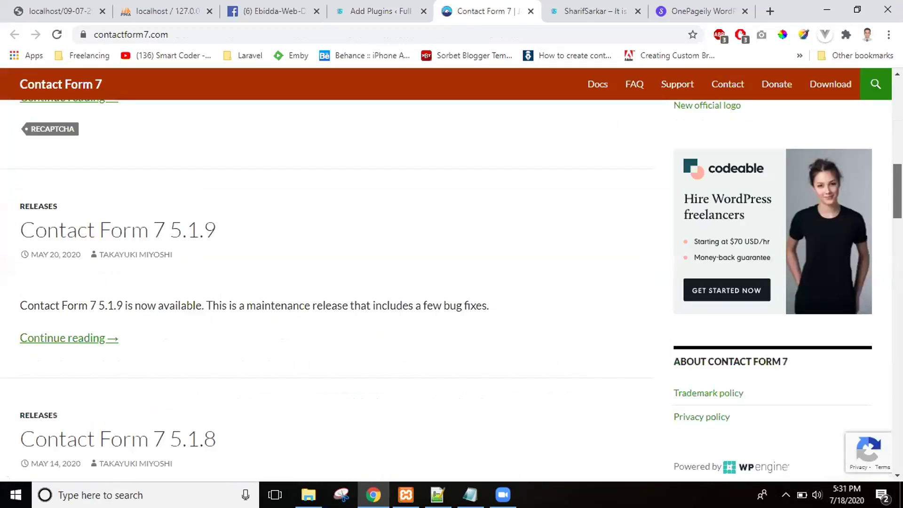
pyautogui.scroll(5, 452, 273)
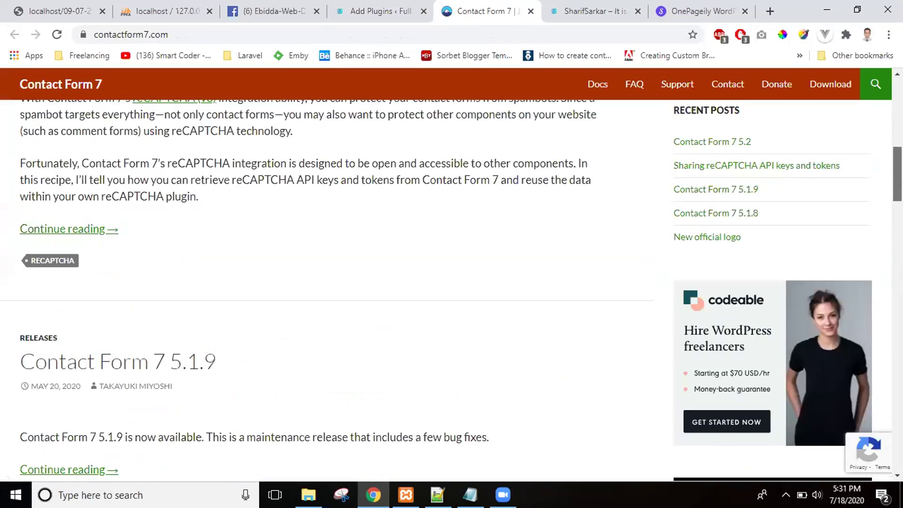
pyautogui.scroll(12, 451, 273)
pyautogui.scroll(1, 452, 273)
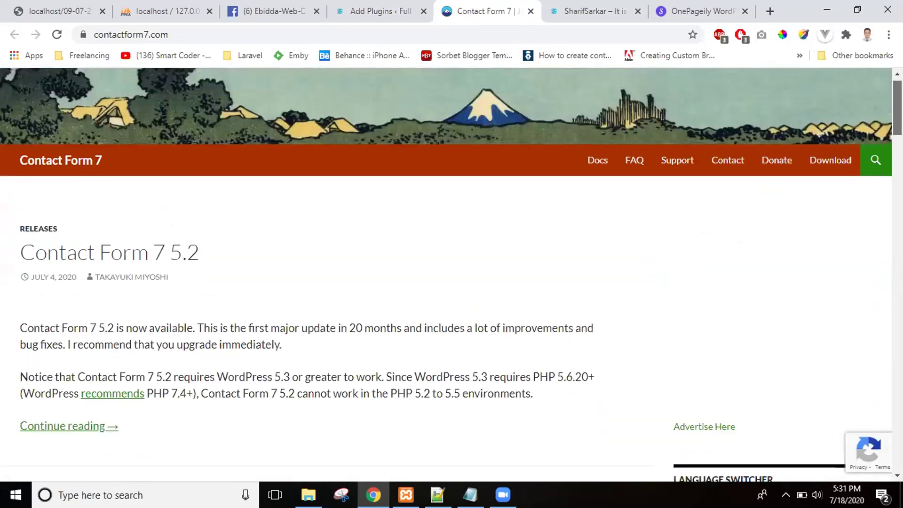
pyautogui.scroll(1, 452, 273)
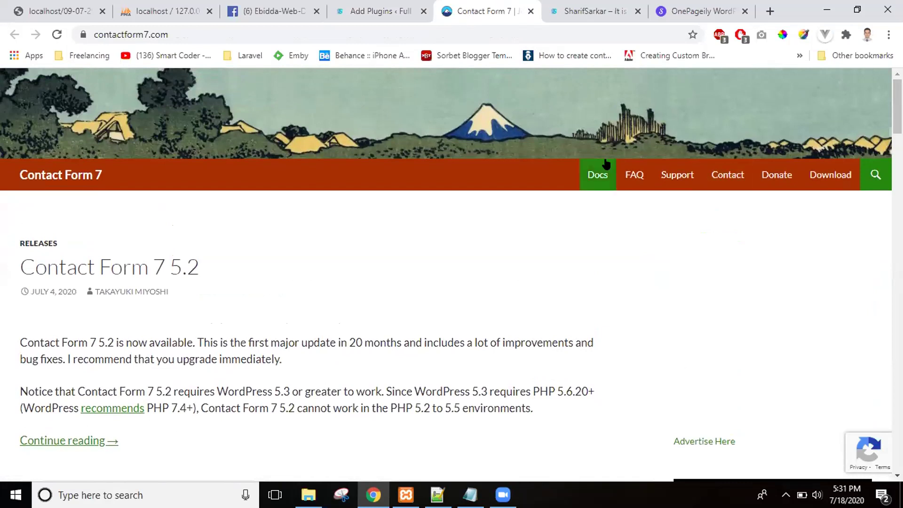
pyautogui.click(598, 175)
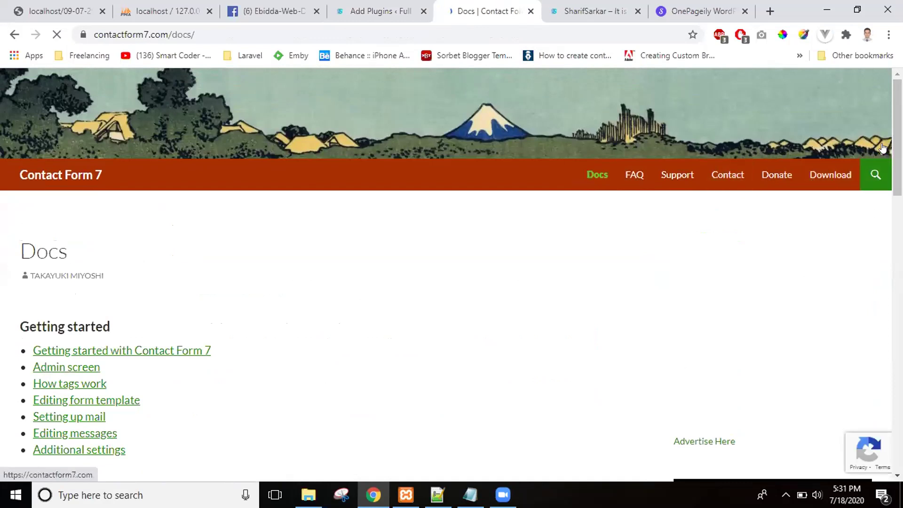
pyautogui.scroll(-1, 898, 141)
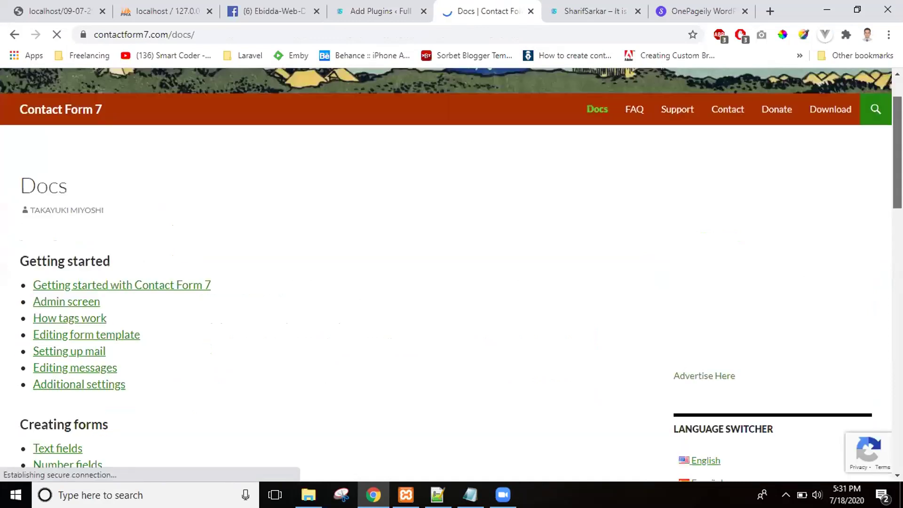
pyautogui.scroll(-2, 897, 188)
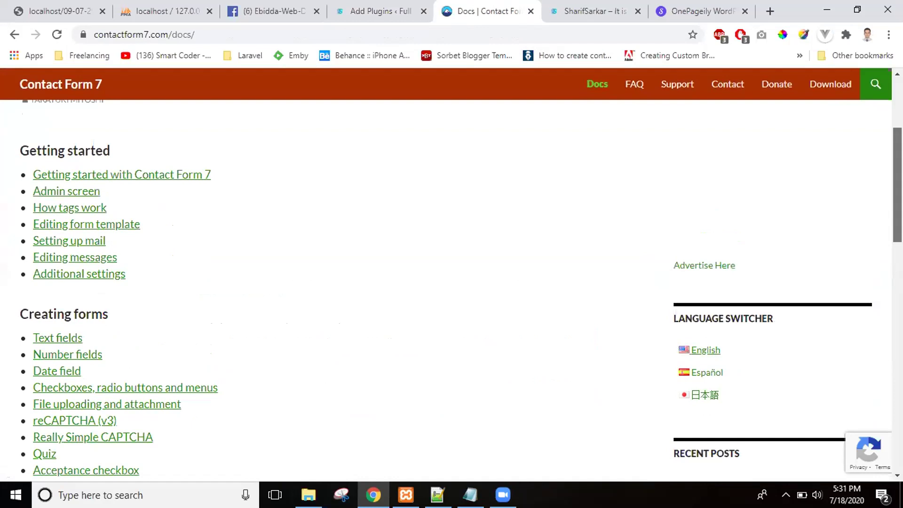
pyautogui.scroll(-3, 451, 290)
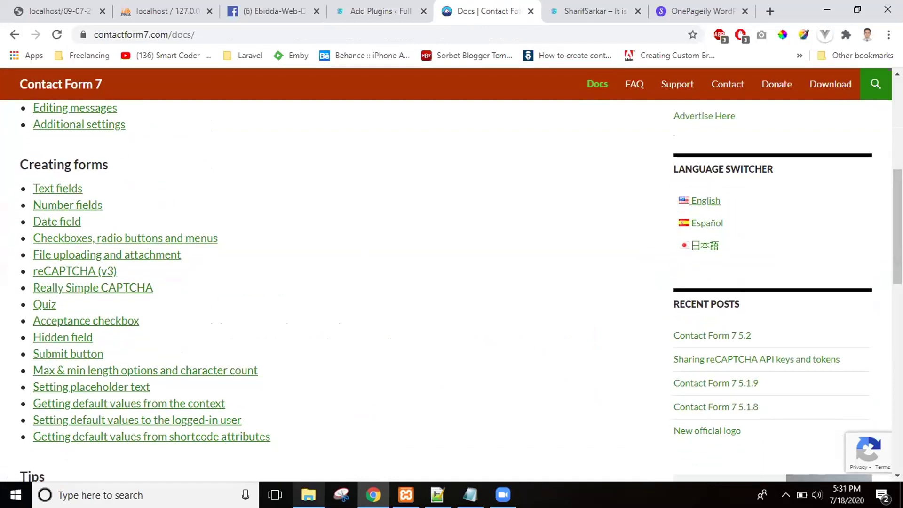
pyautogui.moveTo(308, 494)
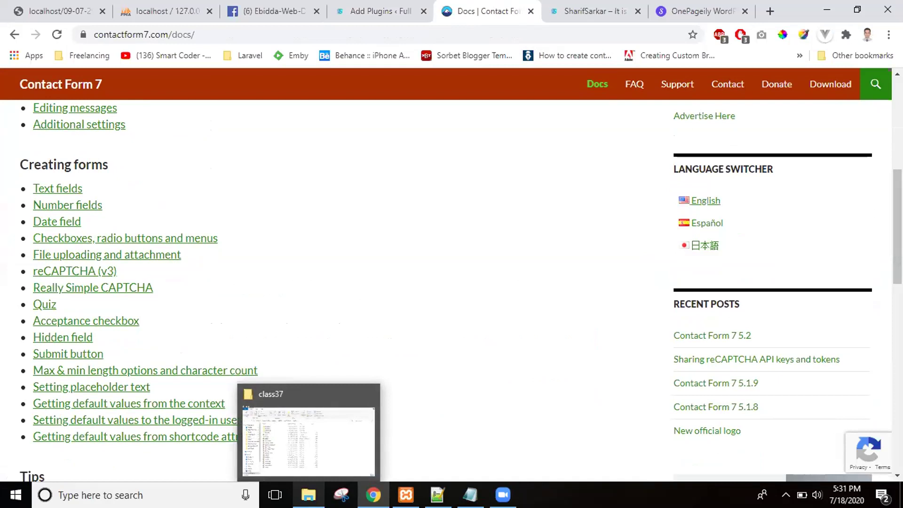
pyautogui.scroll(-3, 330, 283)
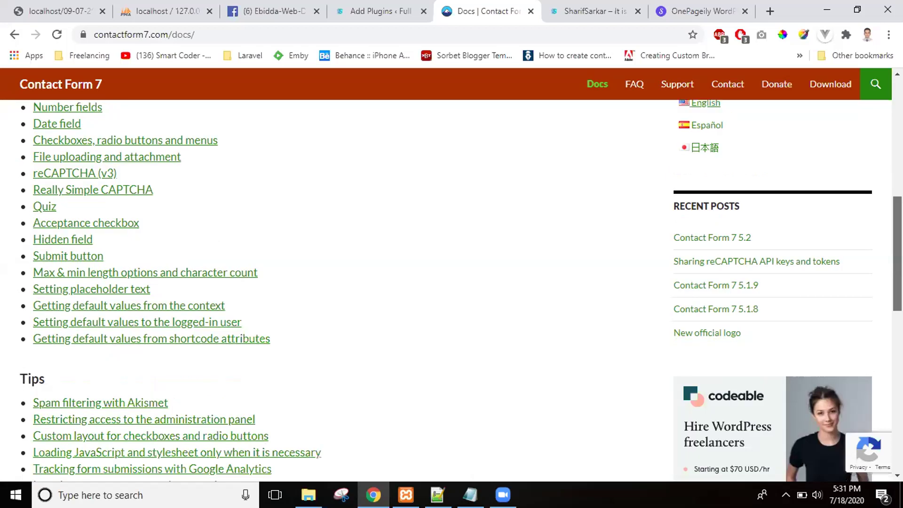
pyautogui.scroll(-5, 330, 283)
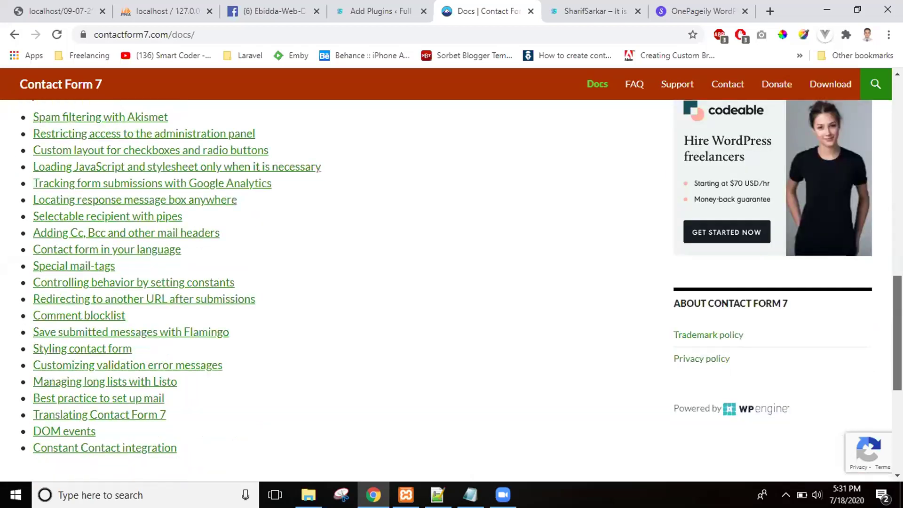
pyautogui.scroll(-5, 329, 282)
pyautogui.press('Home')
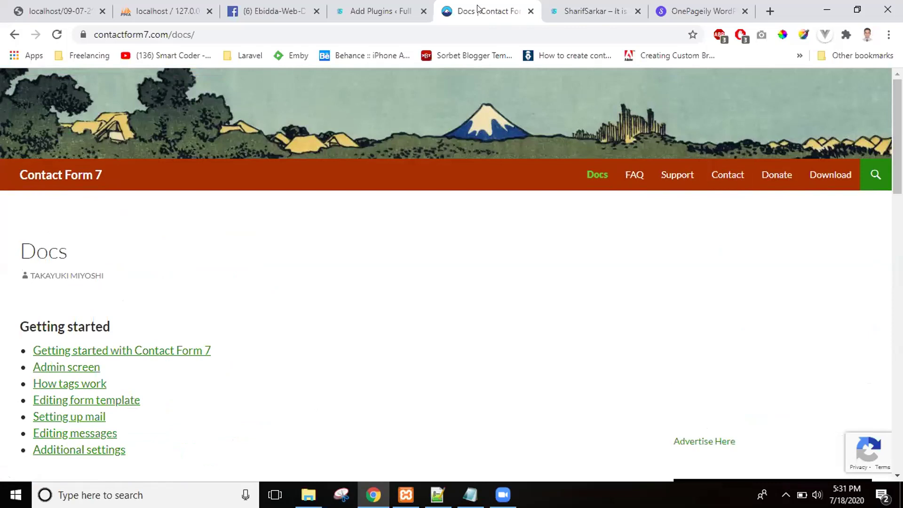
# Glance back at WordPress, then open the 'Getting started with Contact Form 7' guide.
pyautogui.click(373, 8)
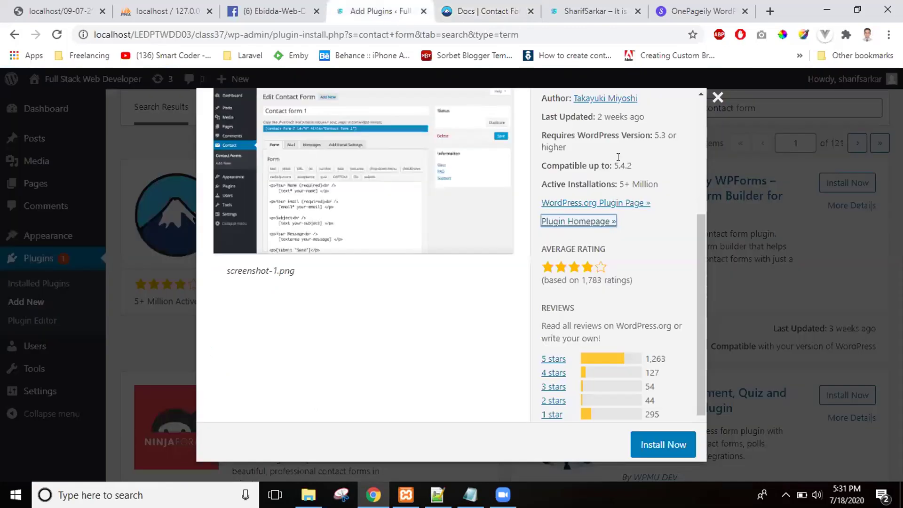
pyautogui.click(490, 10)
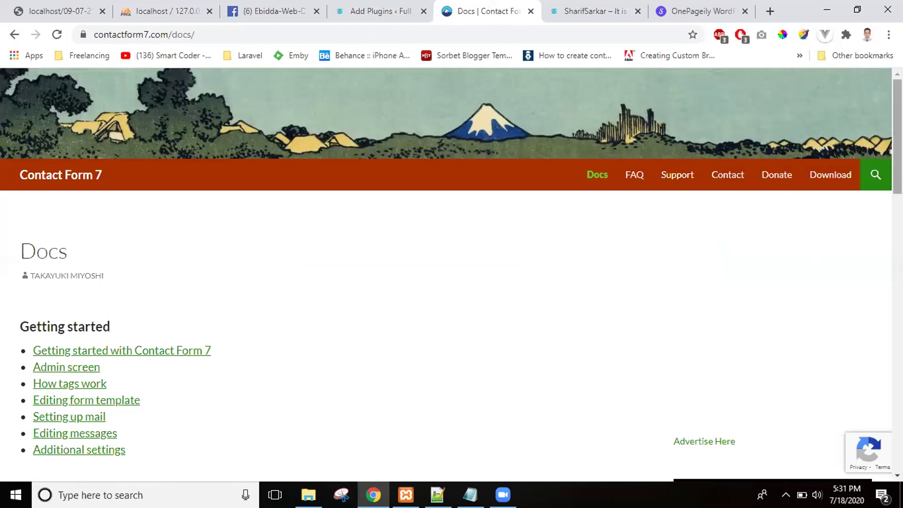
pyautogui.scroll(-2, 897, 169)
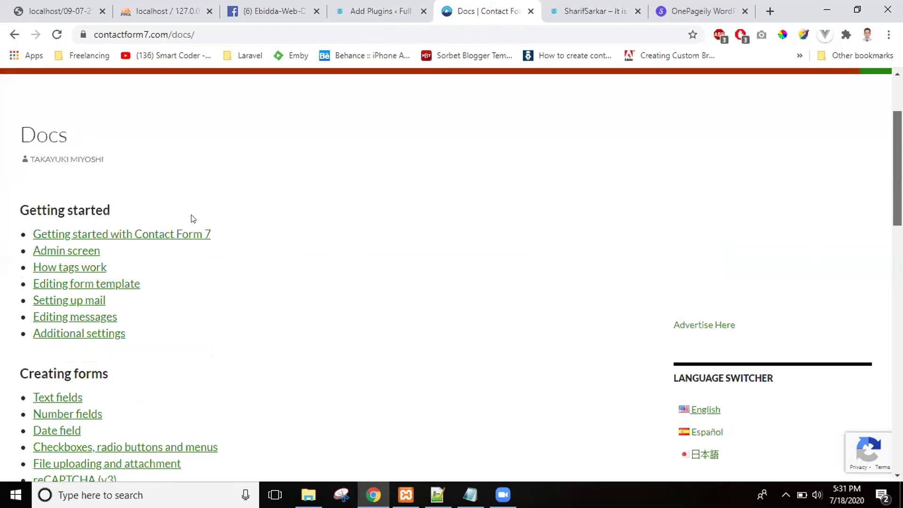
pyautogui.scroll(-1, 181, 200)
pyautogui.click(179, 197)
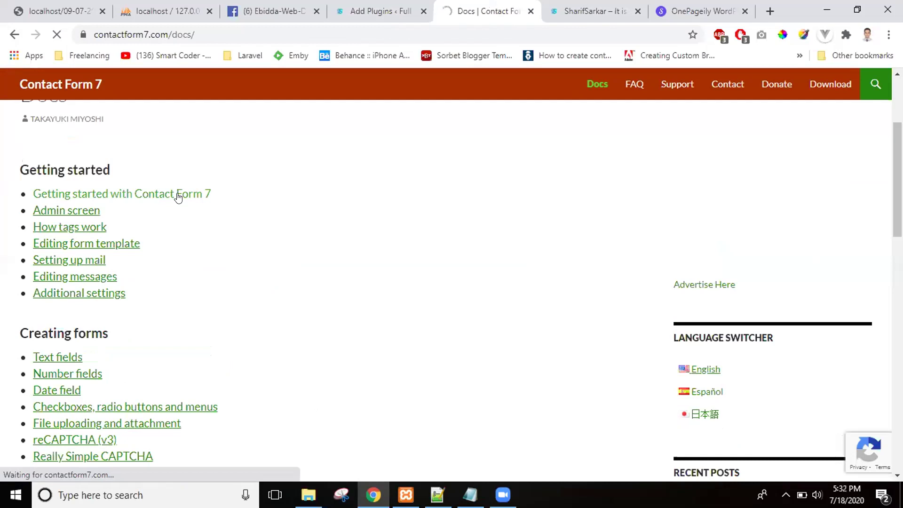
pyautogui.click(178, 198)
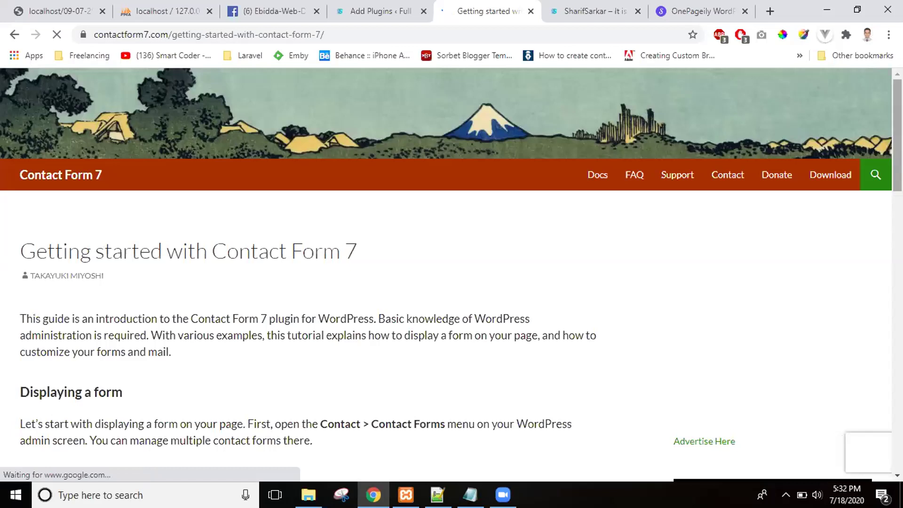
# Scroll through the Getting started guide down to its See also links.
pyautogui.scroll(-3, 447, 283)
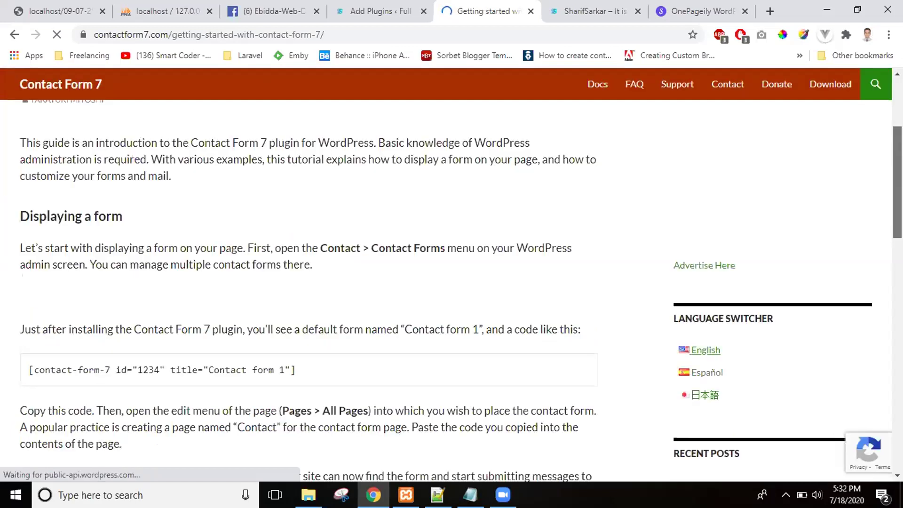
pyautogui.scroll(-1, 447, 282)
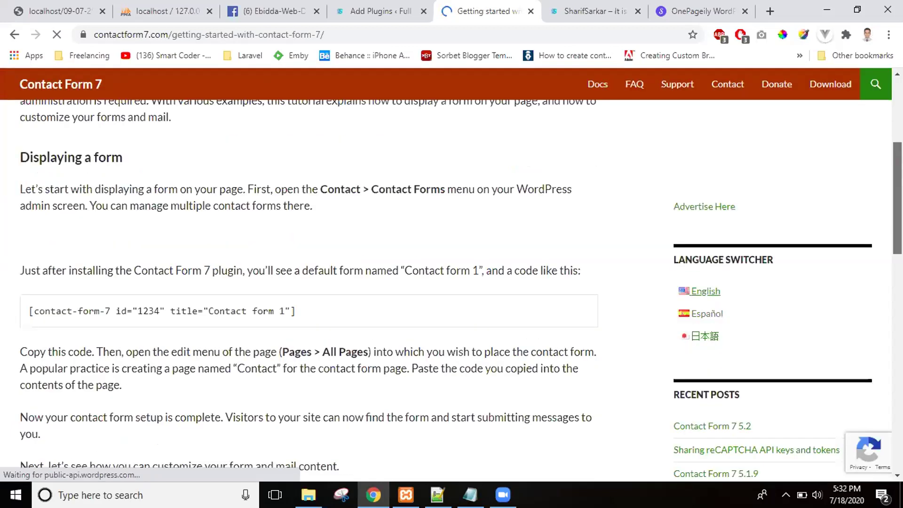
pyautogui.scroll(-1, 447, 282)
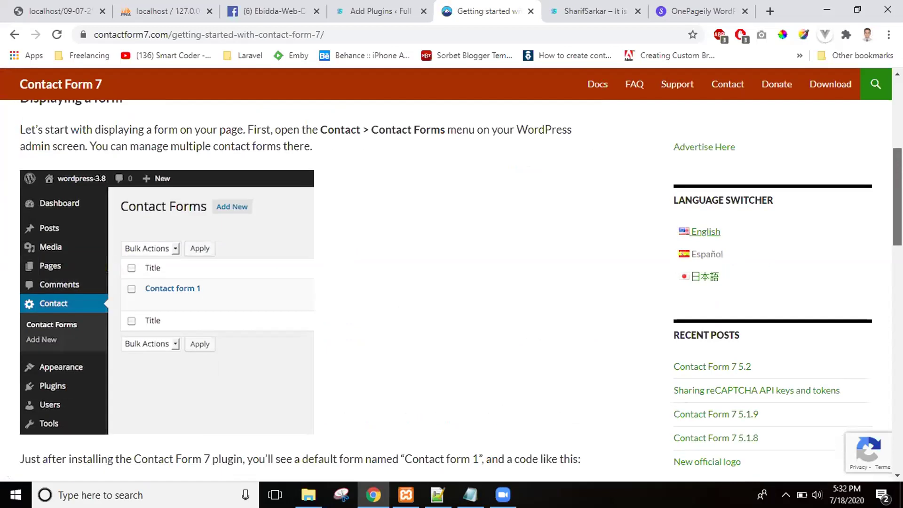
pyautogui.scroll(-2, 447, 282)
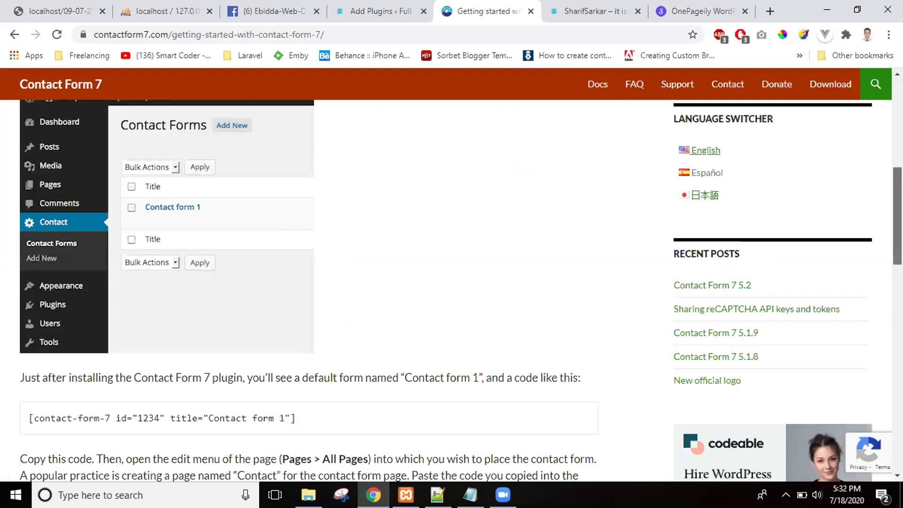
pyautogui.scroll(-6, 447, 282)
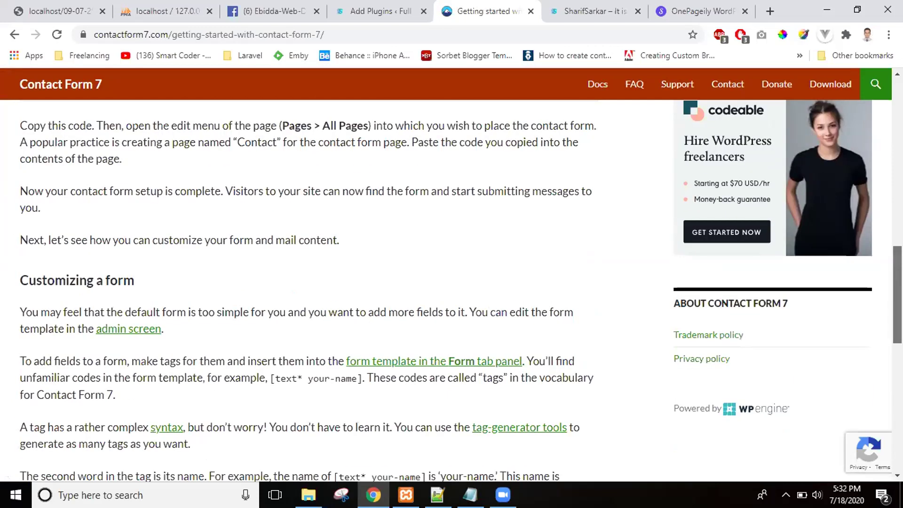
pyautogui.scroll(-3, 447, 282)
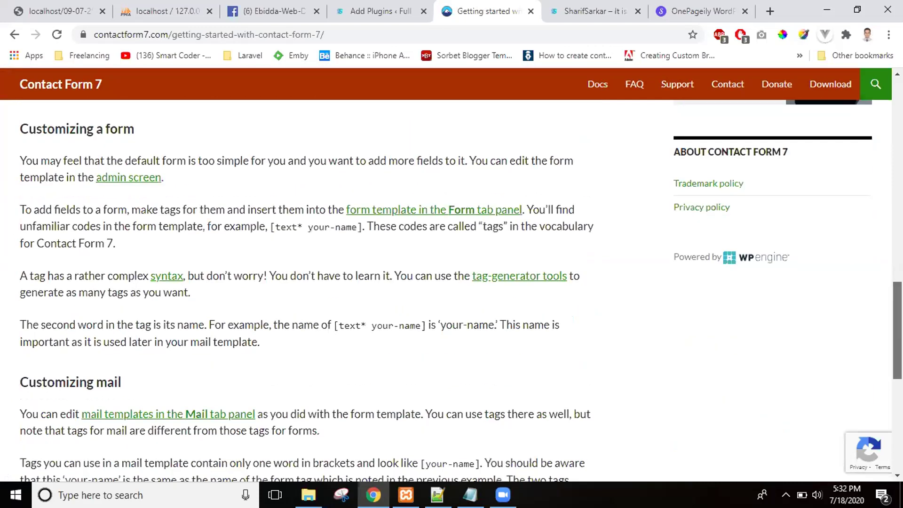
pyautogui.scroll(-2, 447, 283)
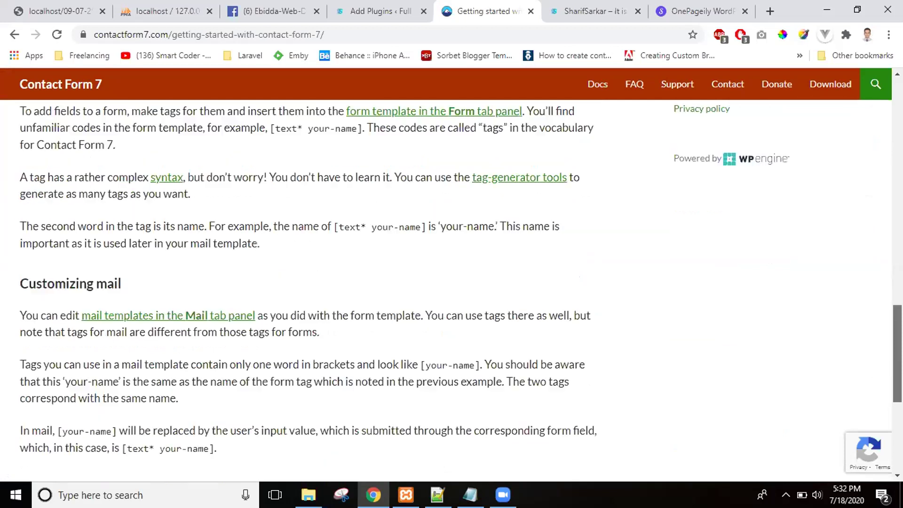
pyautogui.scroll(-2, 447, 282)
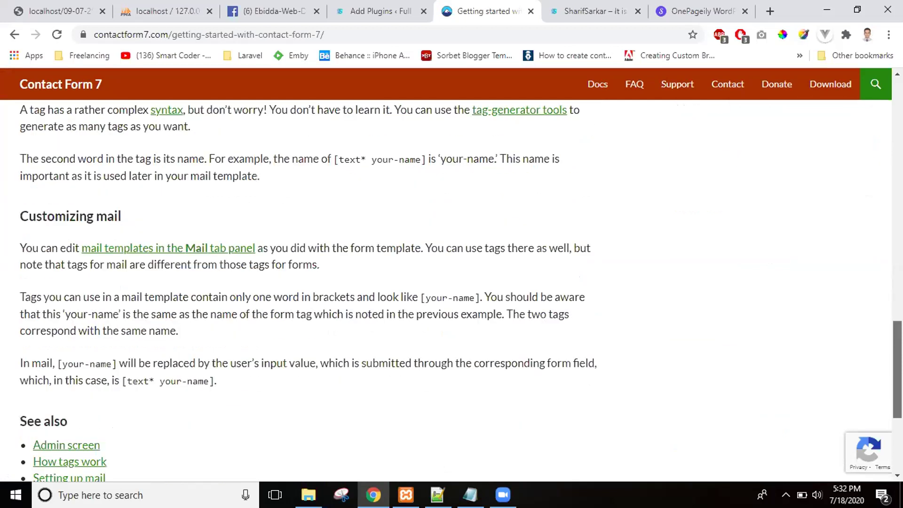
pyautogui.scroll(-1, 447, 283)
pyautogui.scroll(-1, 447, 282)
pyautogui.scroll(-1, 447, 282)
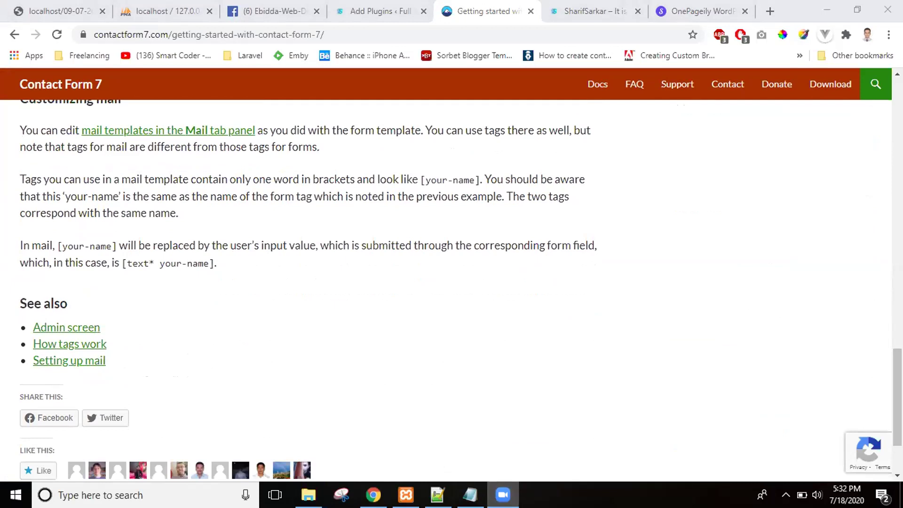
pyautogui.click(492, 392)
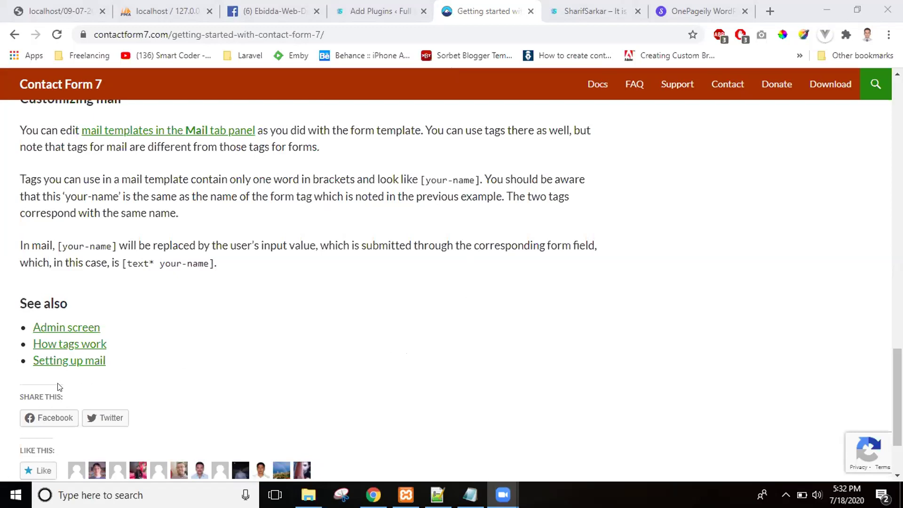
# Open the 'Admin screen' documentation page and skim it.
pyautogui.click(79, 328)
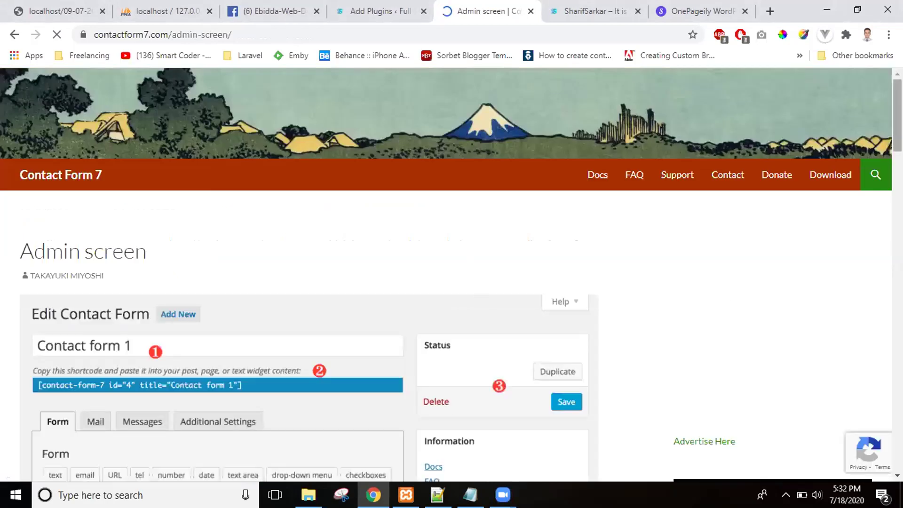
pyautogui.scroll(-4, 446, 275)
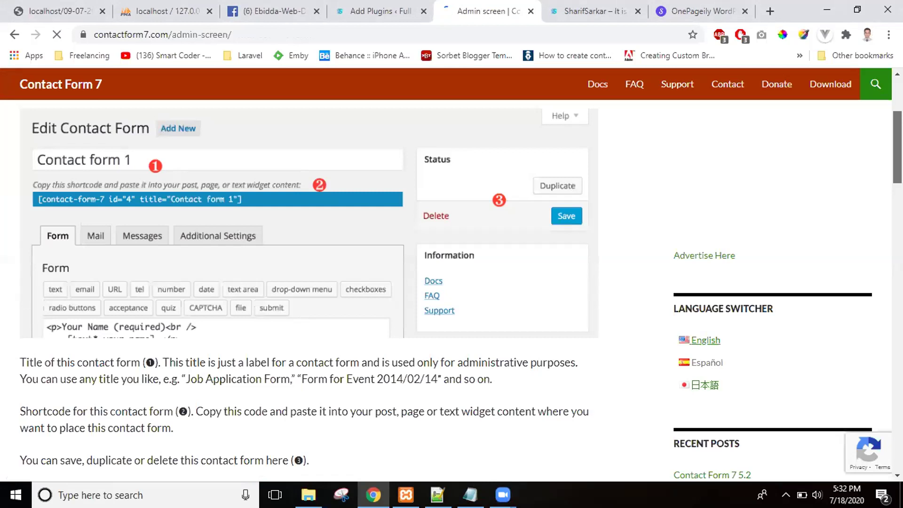
pyautogui.scroll(4, 733, 153)
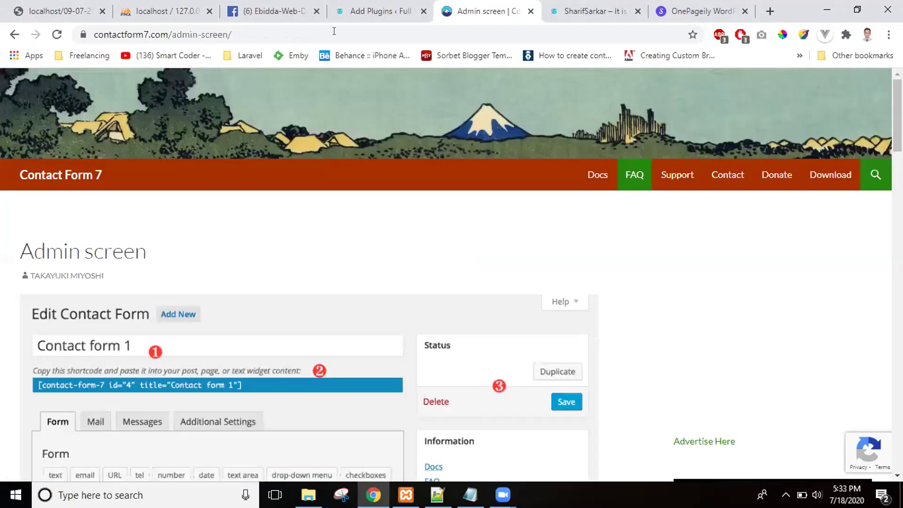
pyautogui.click(379, 11)
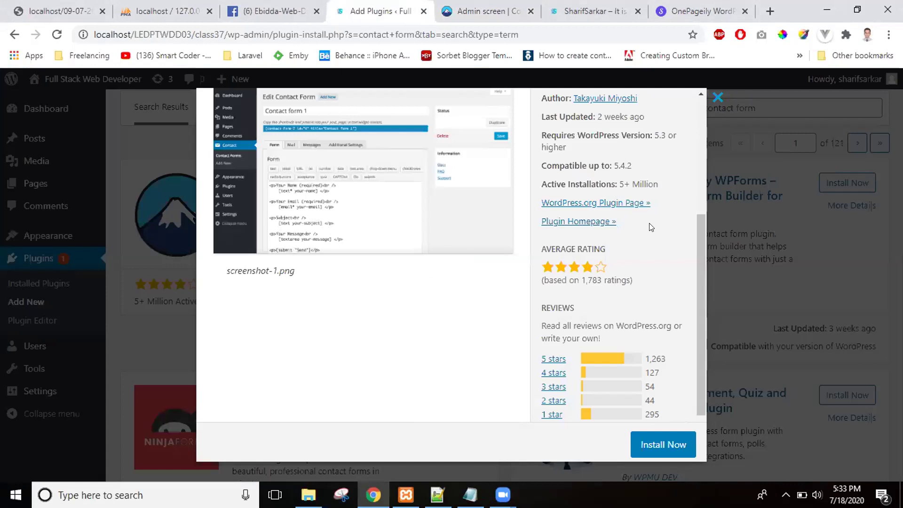
# Close the Contact Form 7 popup and view WPForms details, browsing Installation, Changelog and Screenshots.
pyautogui.press('Escape')
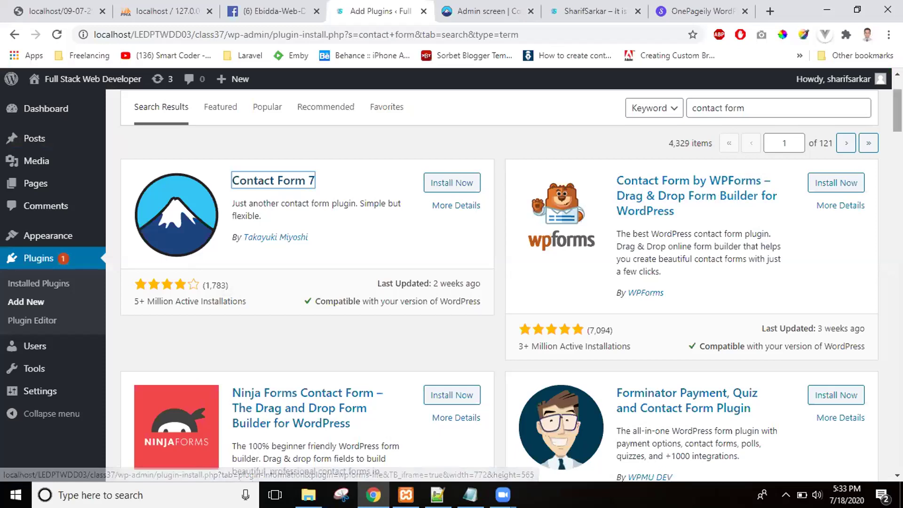
pyautogui.scroll(-3, 511, 286)
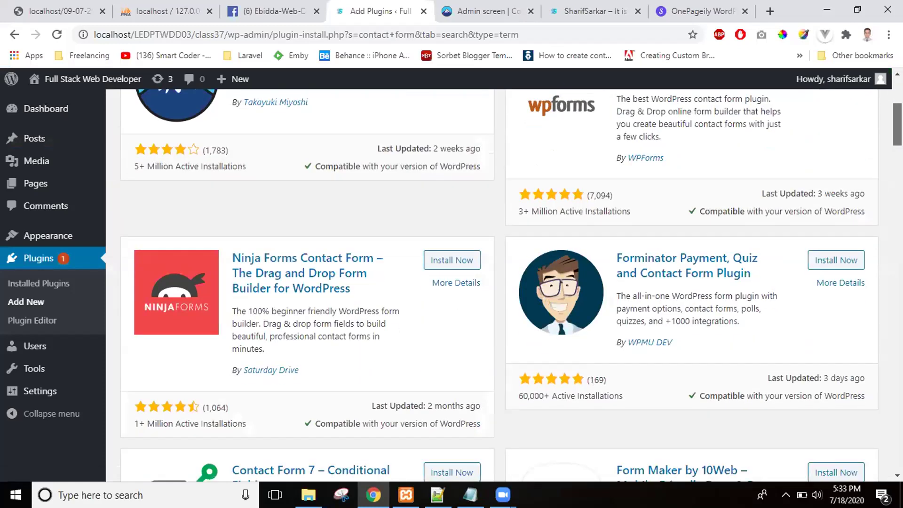
pyautogui.scroll(-2, 500, 286)
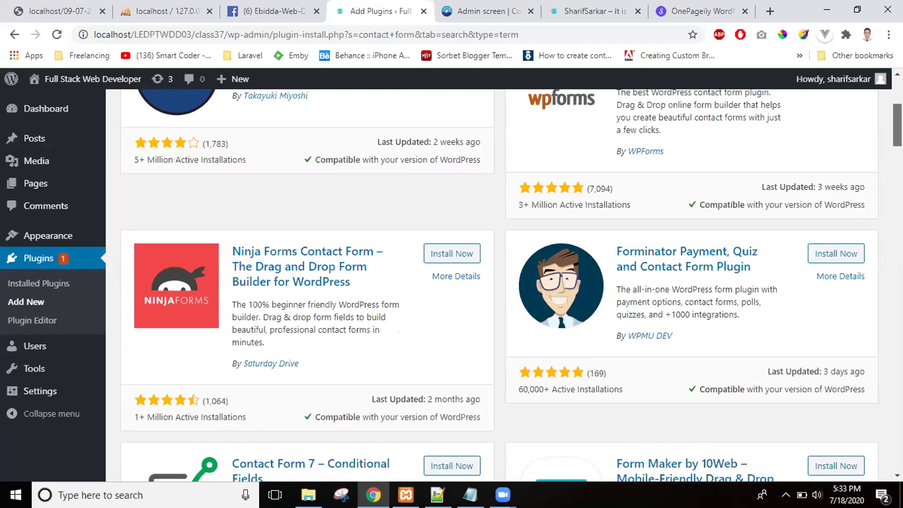
pyautogui.scroll(-2, 500, 286)
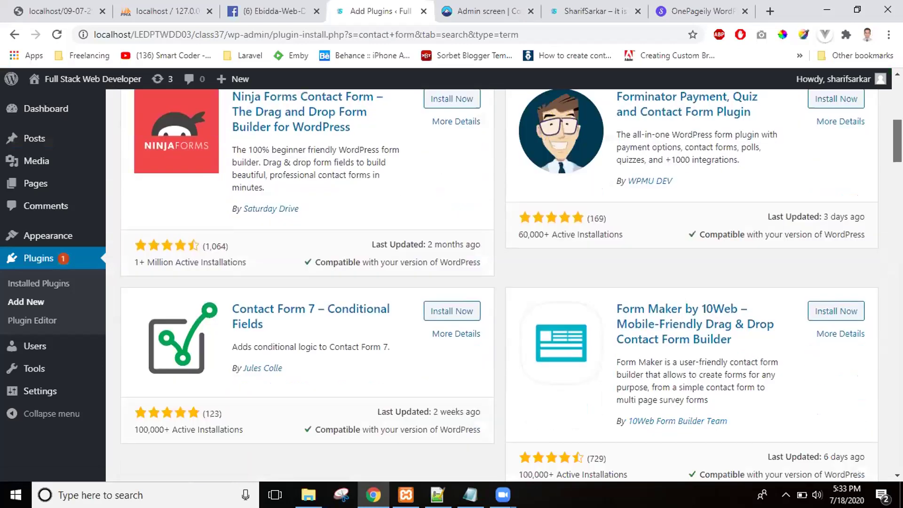
pyautogui.scroll(8, 500, 285)
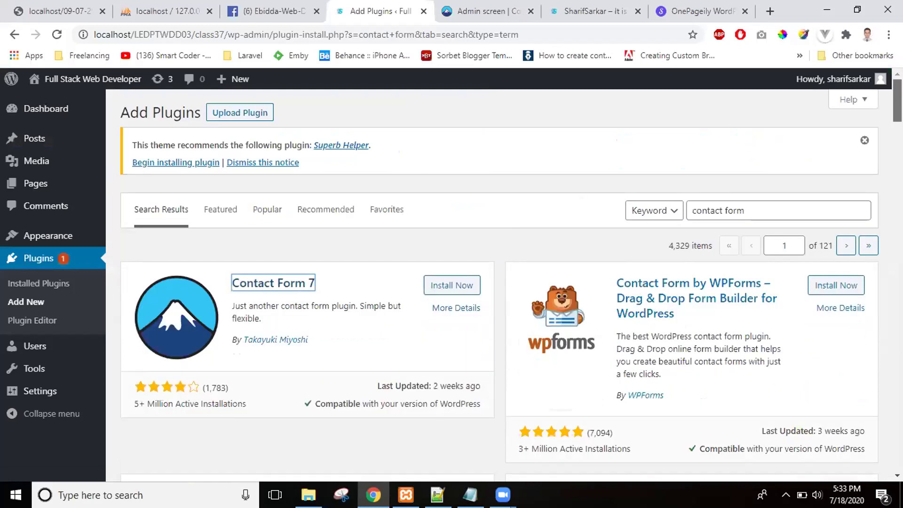
pyautogui.scroll(-2, 500, 286)
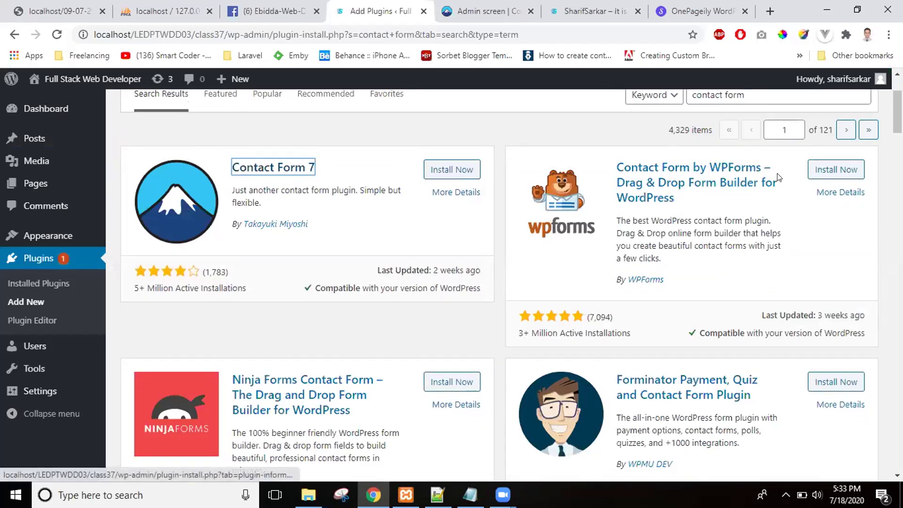
pyautogui.click(844, 194)
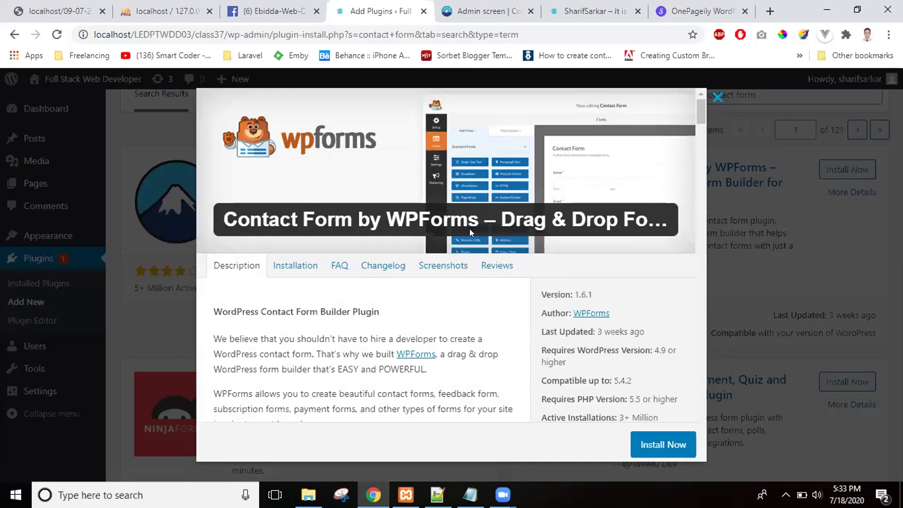
pyautogui.click(303, 273)
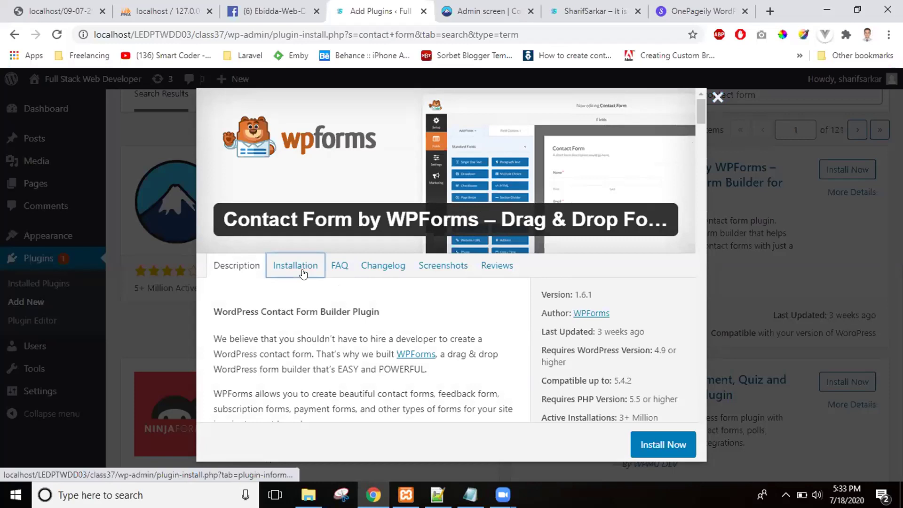
pyautogui.click(386, 271)
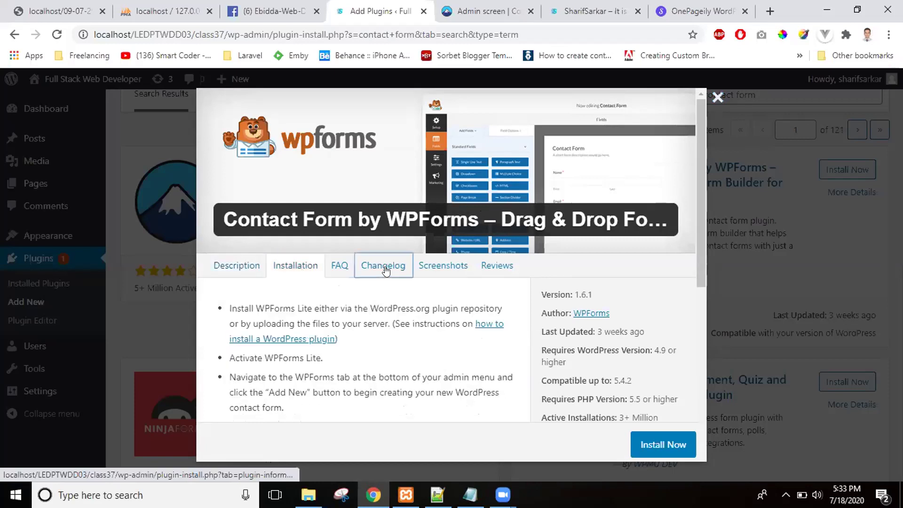
pyautogui.click(438, 266)
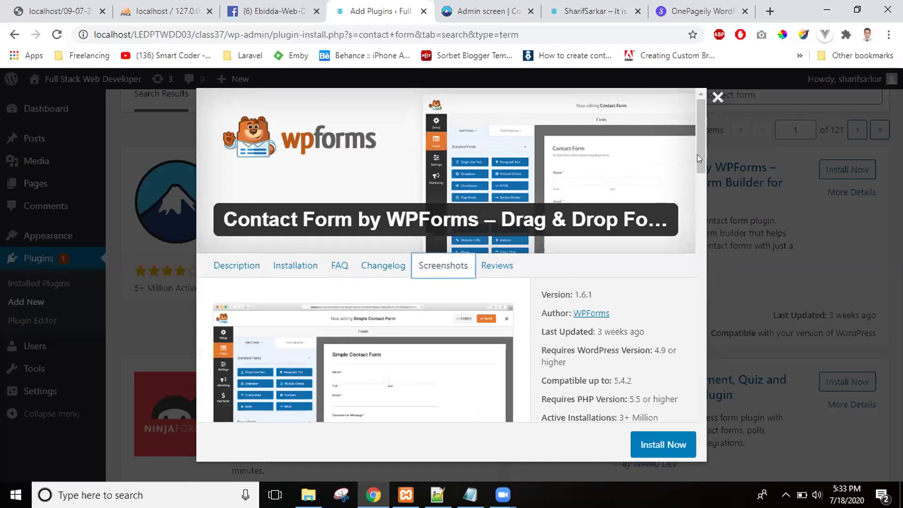
pyautogui.moveTo(700, 153); pyautogui.dragTo(703, 198)
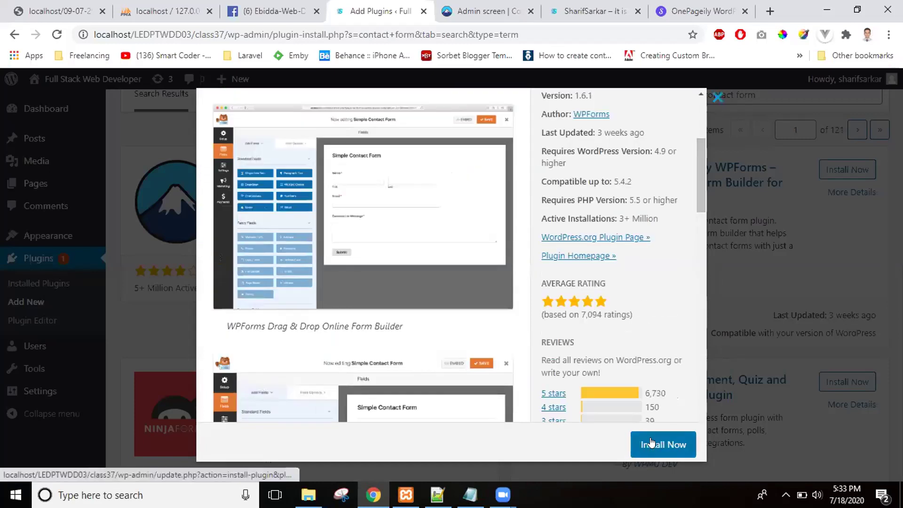
# Install the WPForms contact form plugin, which ends with 'Update Failed!'.
pyautogui.click(634, 444)
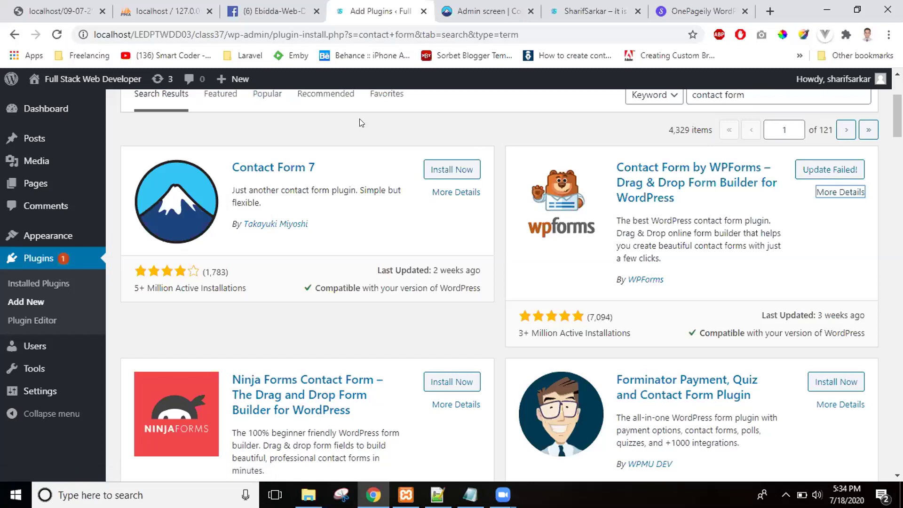
pyautogui.moveTo(27, 343)
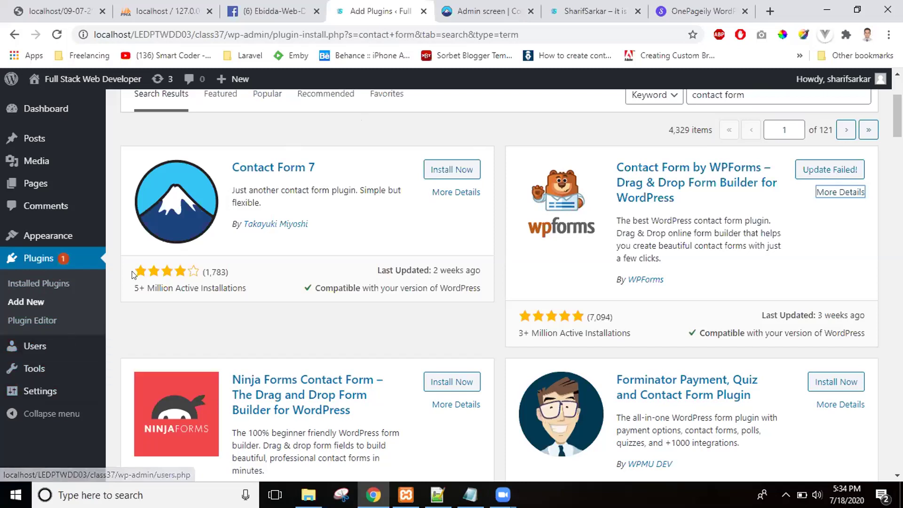
# Create a new page titled 'home'.
pyautogui.click(29, 187)
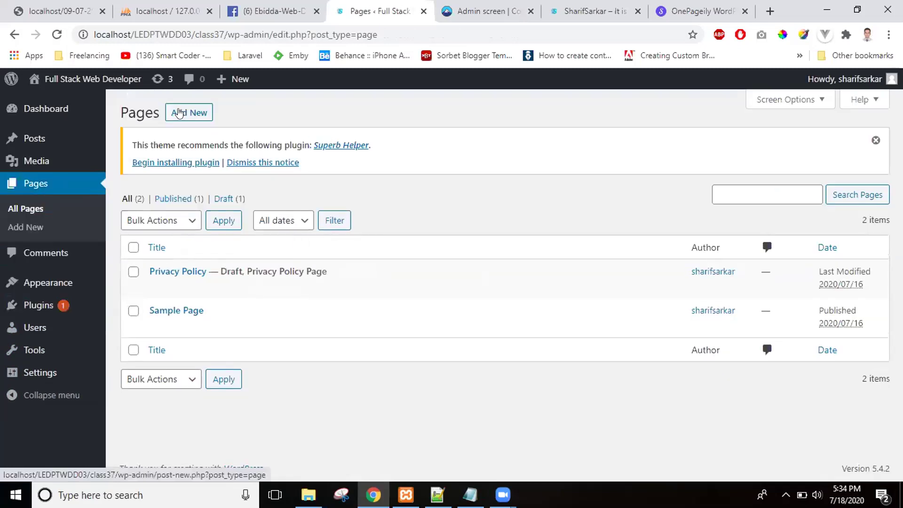
pyautogui.click(195, 113)
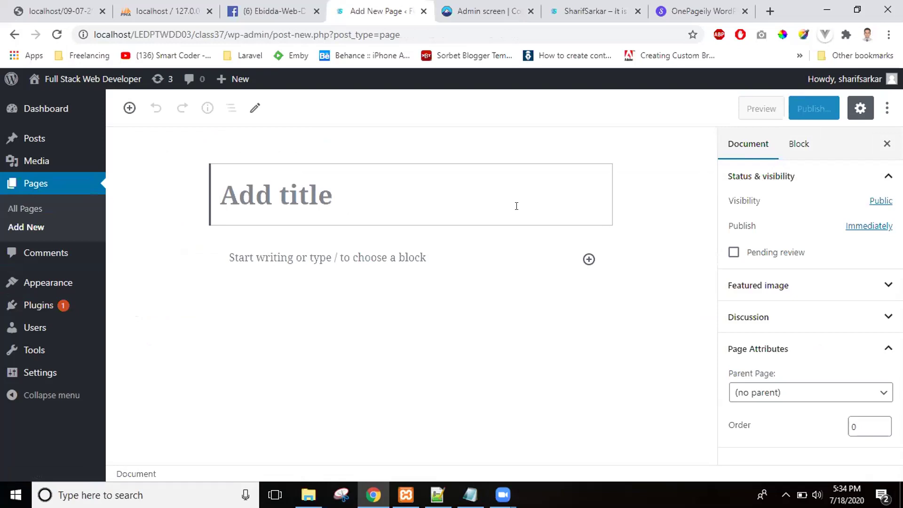
pyautogui.write('home')
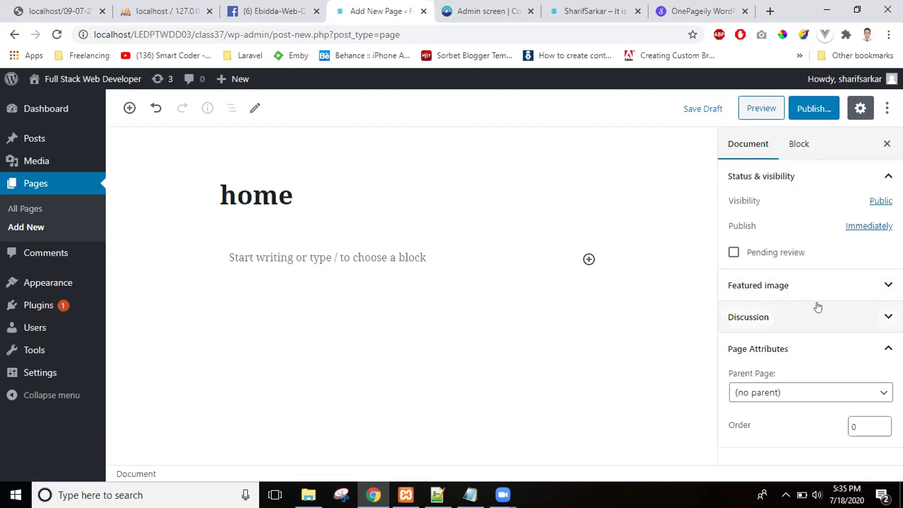
# Toggle the Featured Image, Discussion and Page Attributes panels, leaving Page Attributes expanded.
pyautogui.click(886, 284)
pyautogui.click(886, 284)
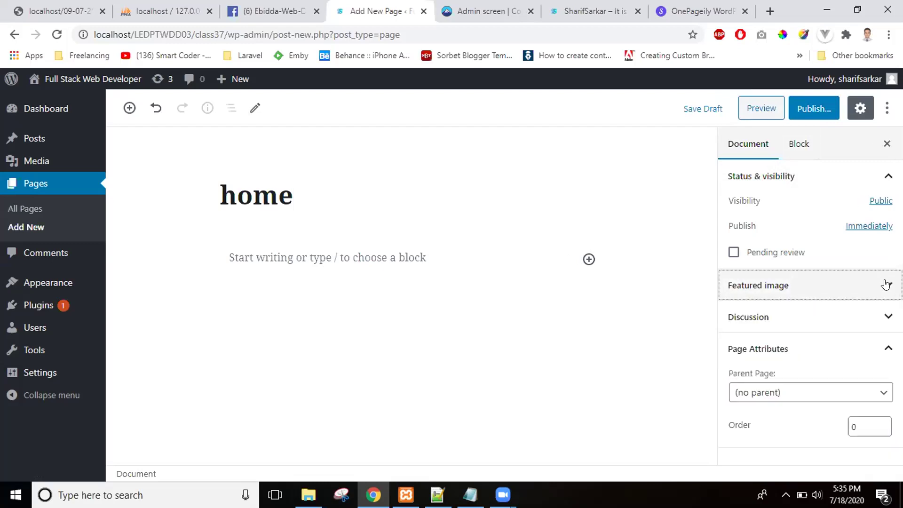
pyautogui.click(877, 317)
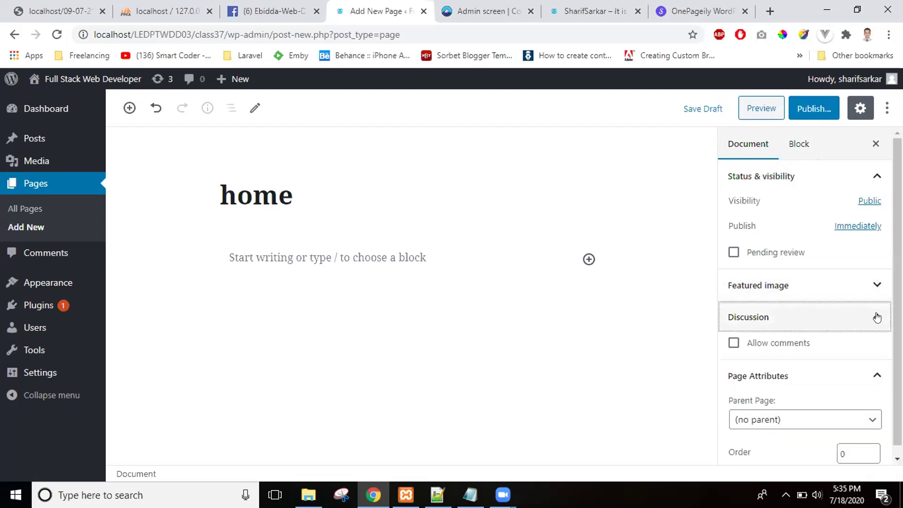
pyautogui.click(877, 317)
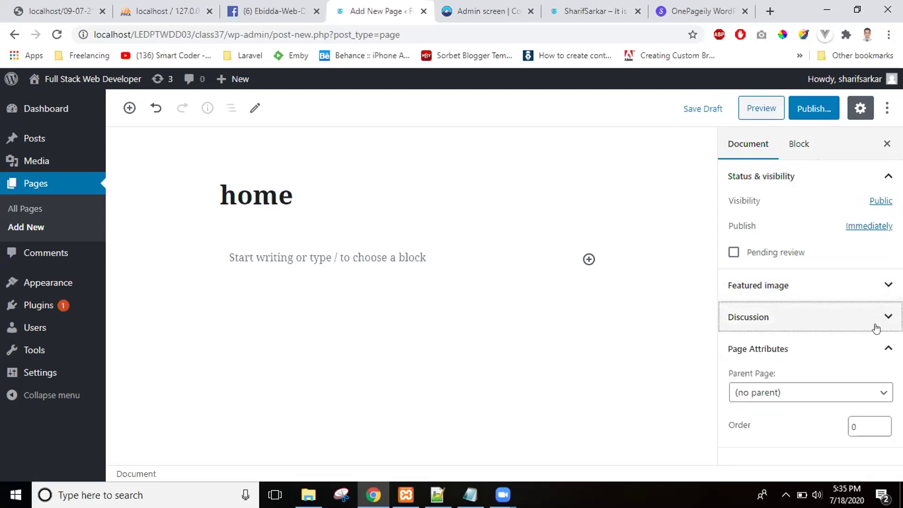
pyautogui.click(884, 350)
pyautogui.click(883, 349)
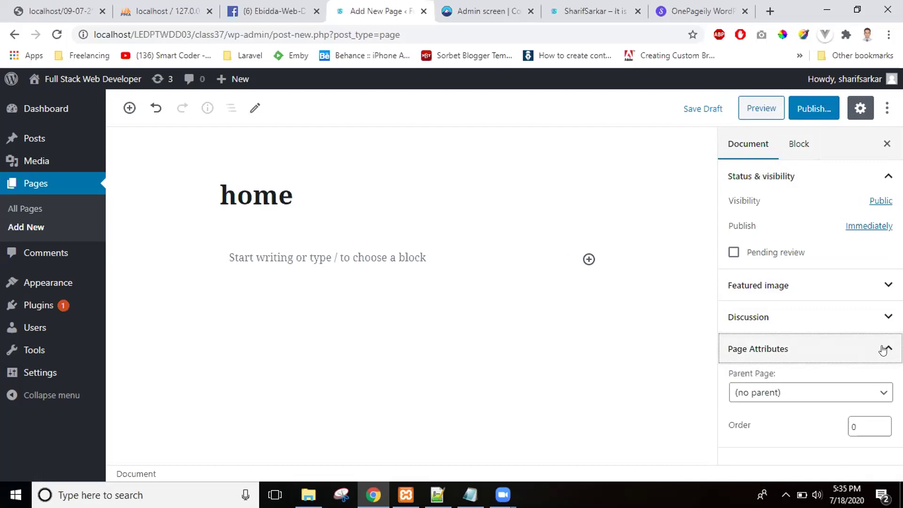
# Turn Fullscreen, Spotlight and Top toolbar modes on and back off in the options menu.
pyautogui.click(883, 109)
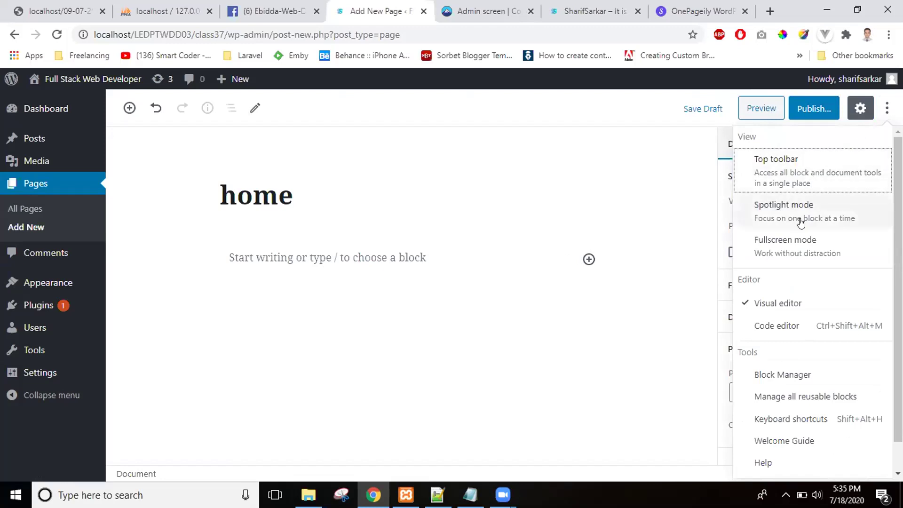
pyautogui.click(799, 253)
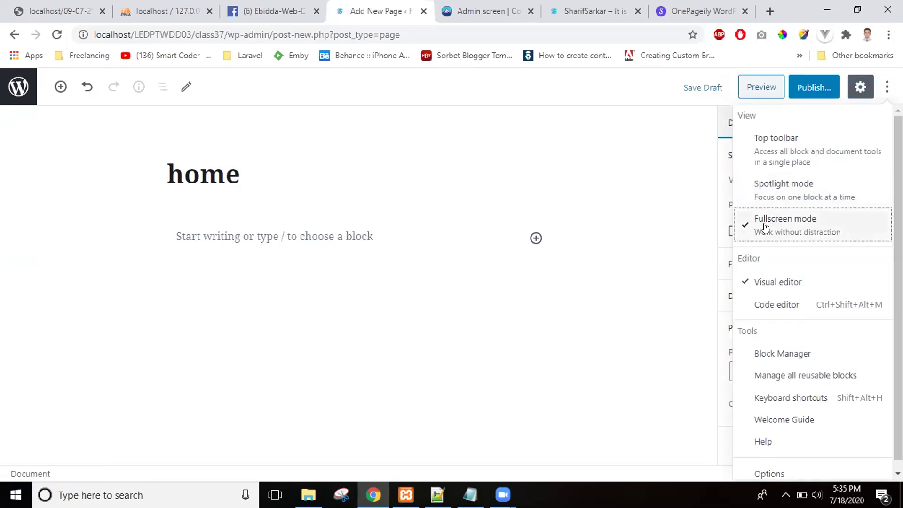
pyautogui.click(765, 227)
pyautogui.click(790, 216)
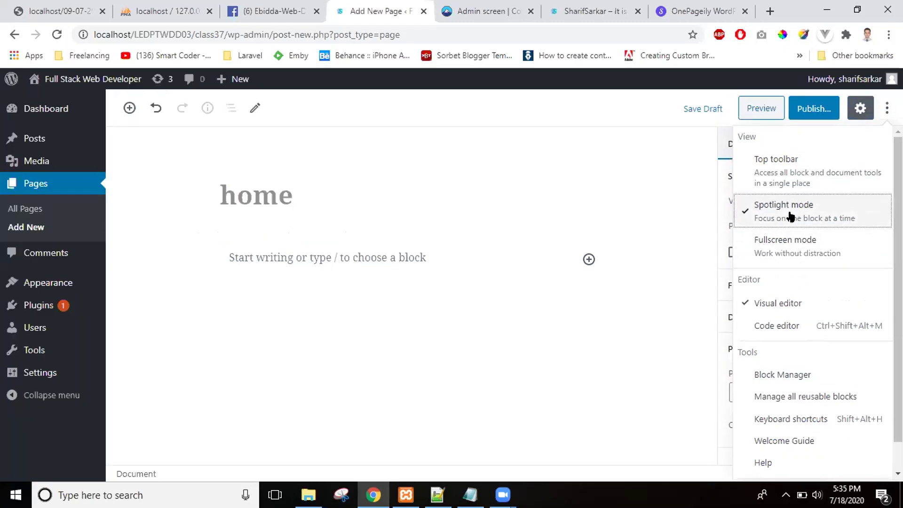
pyautogui.click(791, 217)
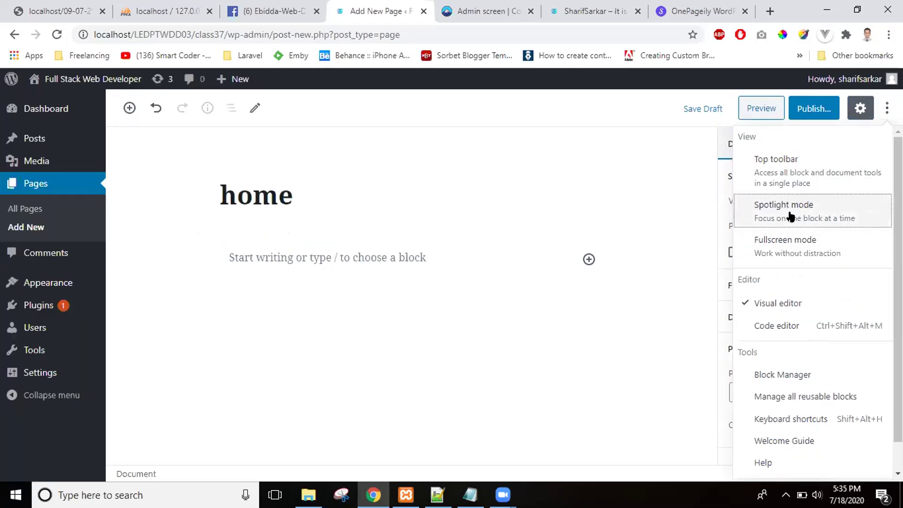
pyautogui.click(815, 176)
pyautogui.click(814, 176)
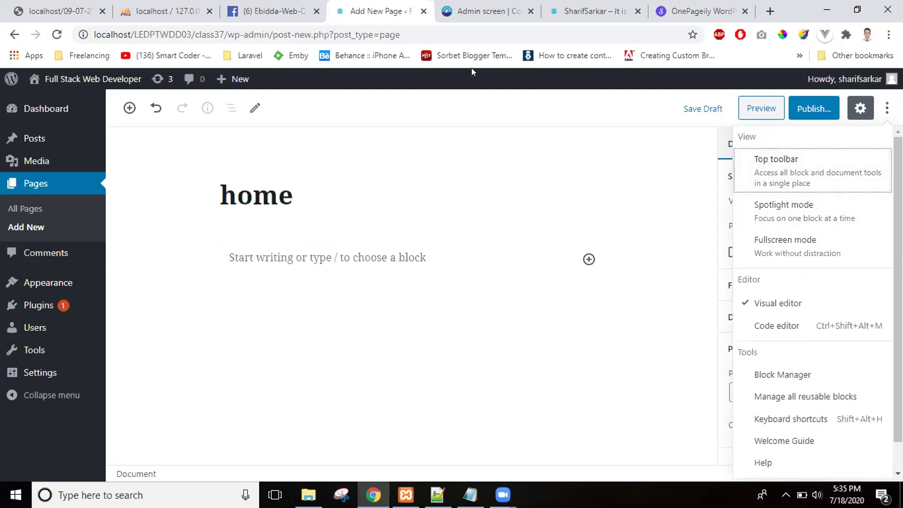
# Toggle Spotlight mode once more, then switch the page to the Code editor.
pyautogui.click(772, 227)
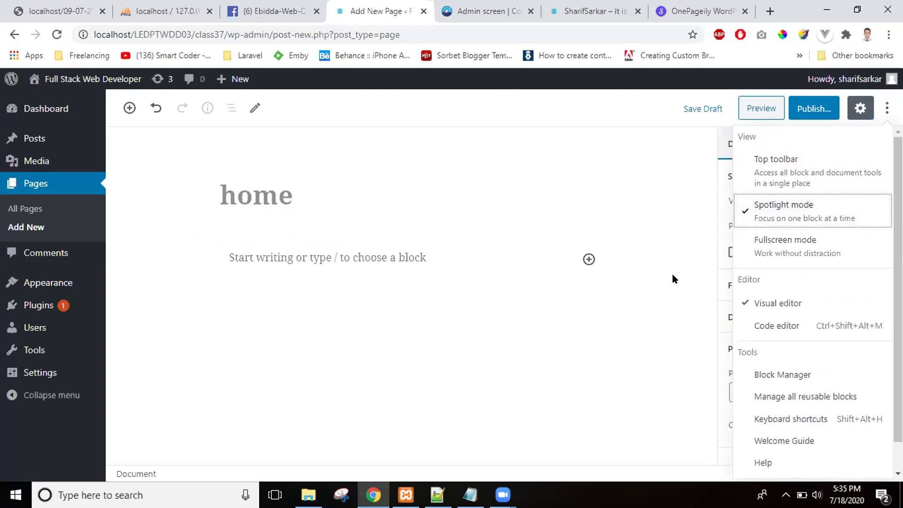
pyautogui.click(853, 222)
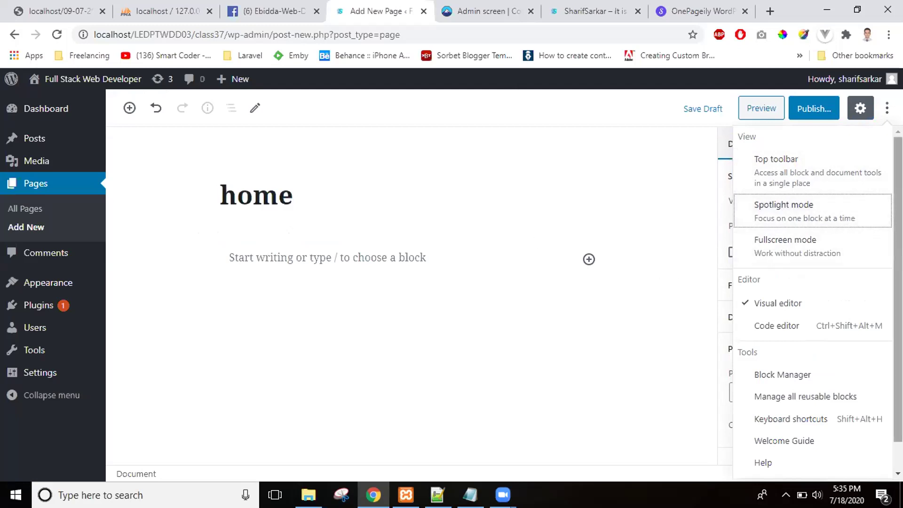
pyautogui.scroll(-1, 817, 276)
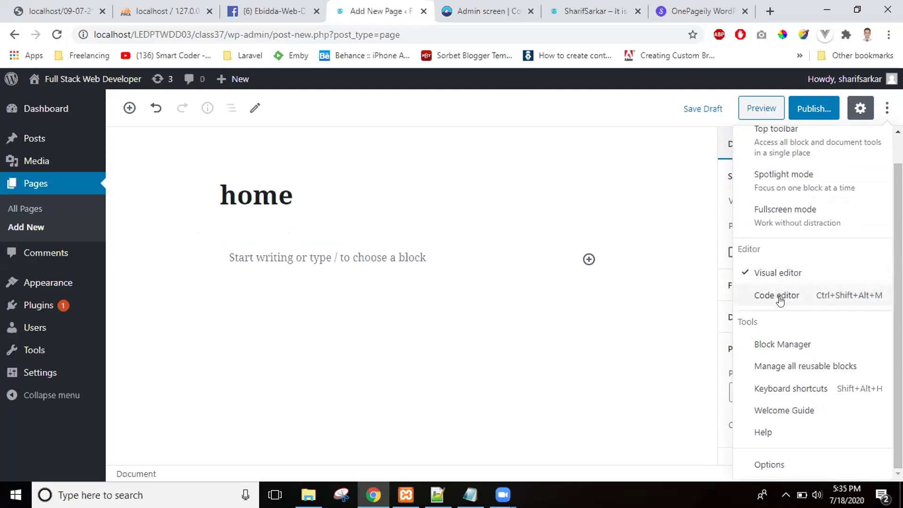
pyautogui.click(745, 297)
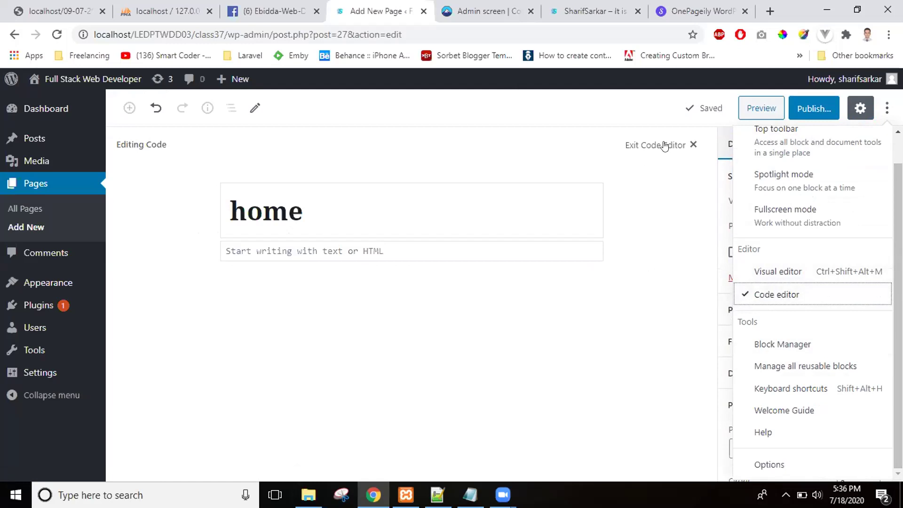
# Return to the visual editor and close the options menu and the Settings sidebar.
pyautogui.click(744, 275)
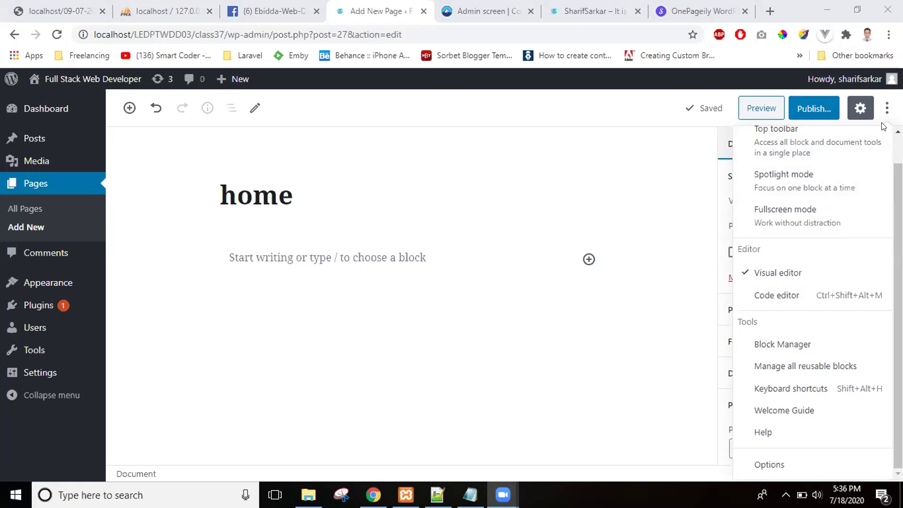
pyautogui.click(860, 108)
pyautogui.click(860, 108)
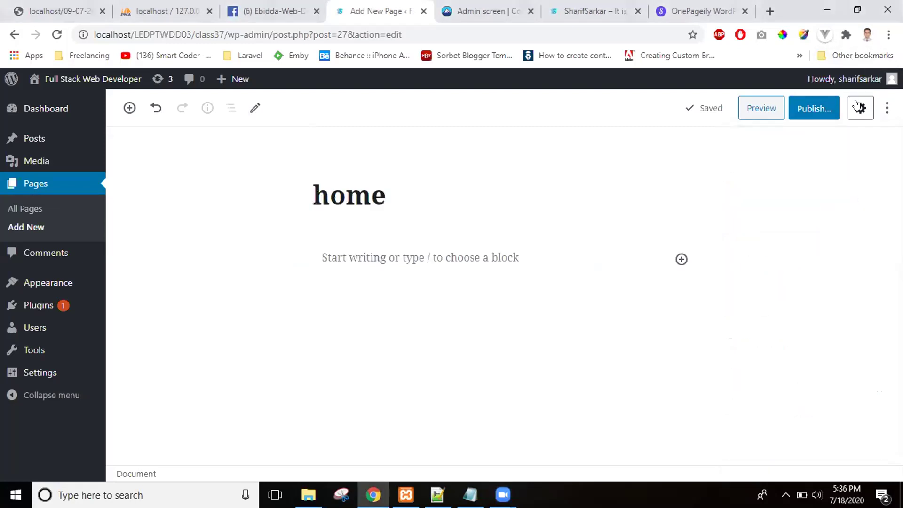
pyautogui.click(886, 107)
# Reopen the document settings and keep Parent Page set to (no parent).
pyautogui.click(886, 107)
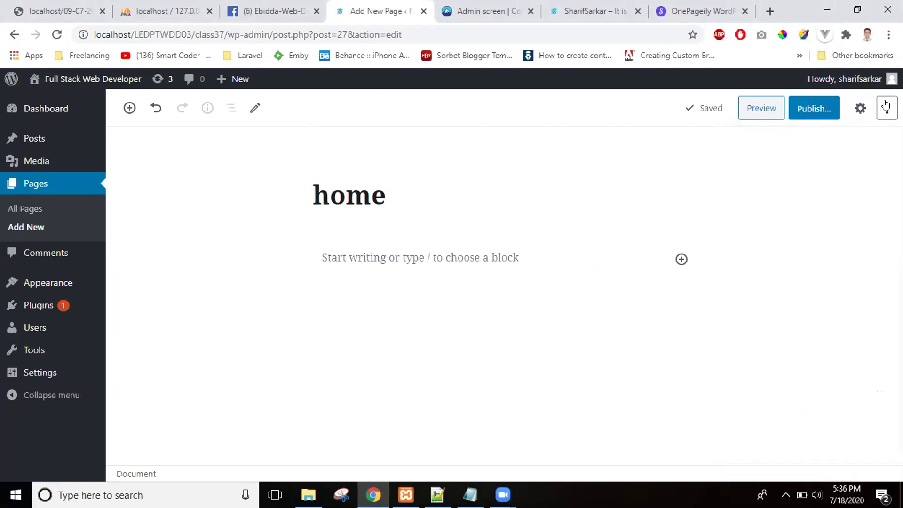
pyautogui.click(861, 108)
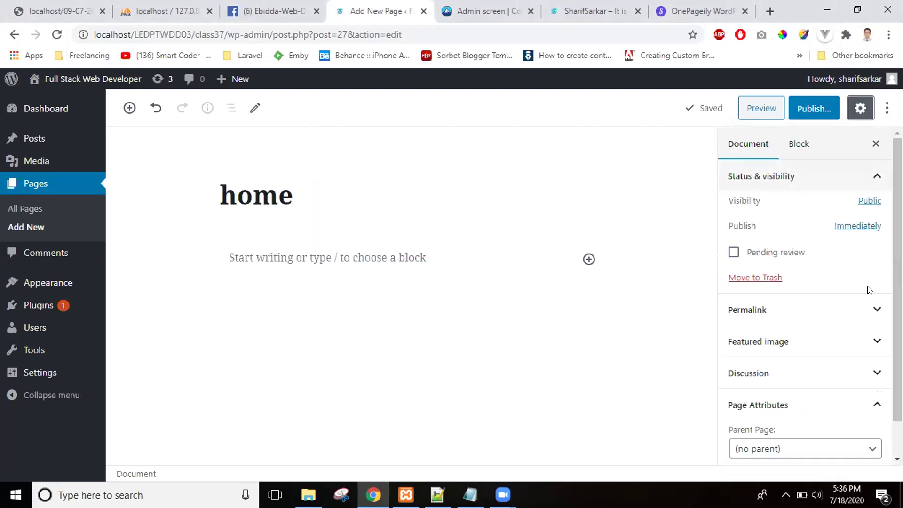
pyautogui.scroll(-2, 778, 407)
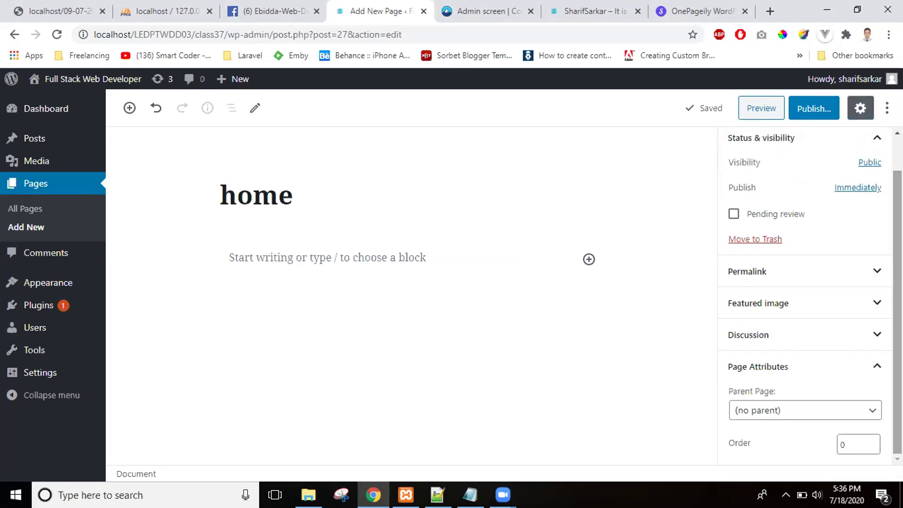
pyautogui.click(871, 407)
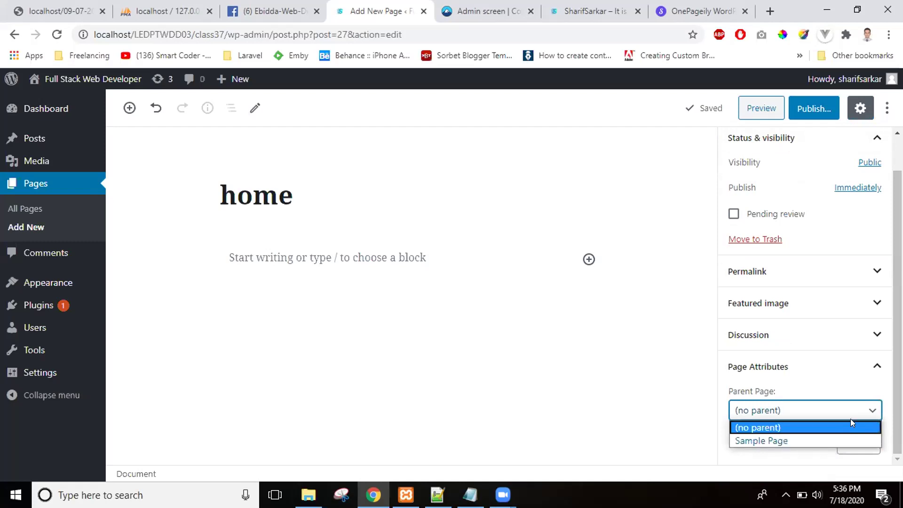
pyautogui.click(851, 419)
pyautogui.click(898, 395)
pyautogui.scroll(1, 804, 291)
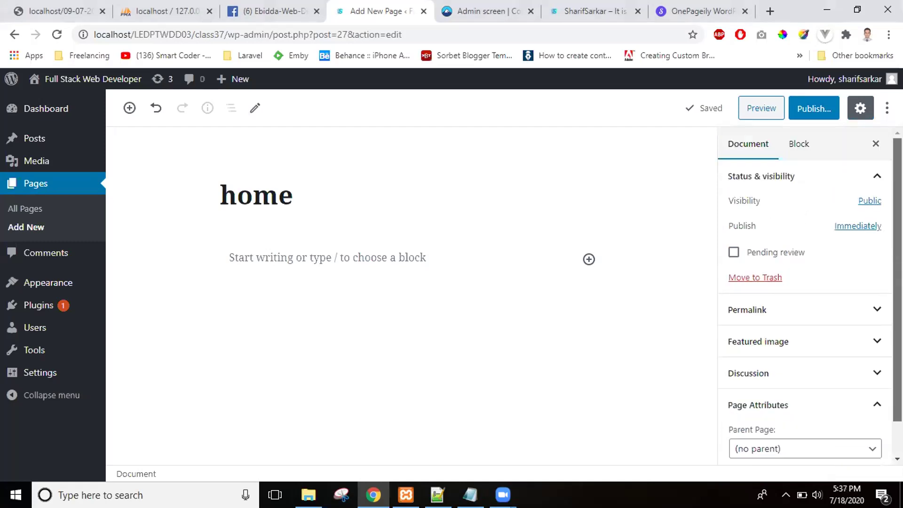
# Switch between the Block and Document tabs, then hide and reshow the settings sidebar.
pyautogui.click(795, 141)
pyautogui.click(761, 144)
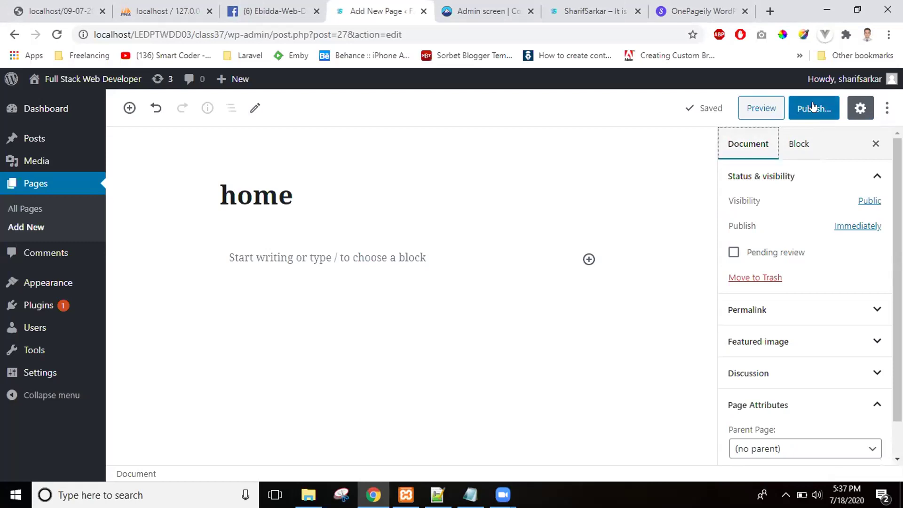
pyautogui.click(858, 113)
pyautogui.click(857, 114)
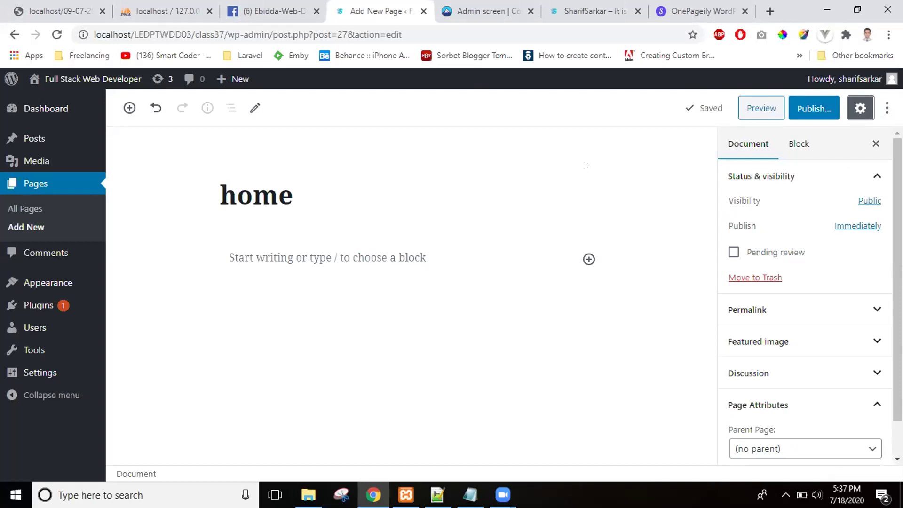
# Open the block inserter and expand the Common Blocks, Layout Elements, Widgets and Embeds categories.
pyautogui.click(588, 259)
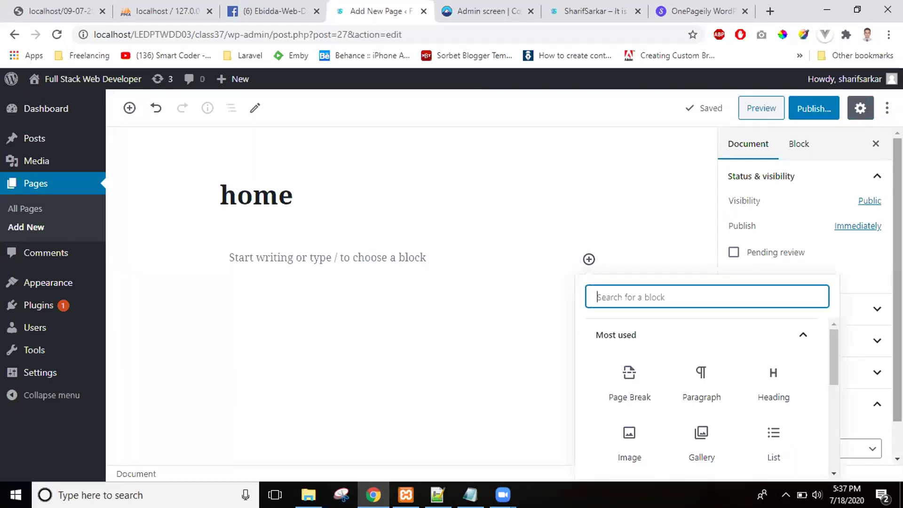
pyautogui.press('Escape')
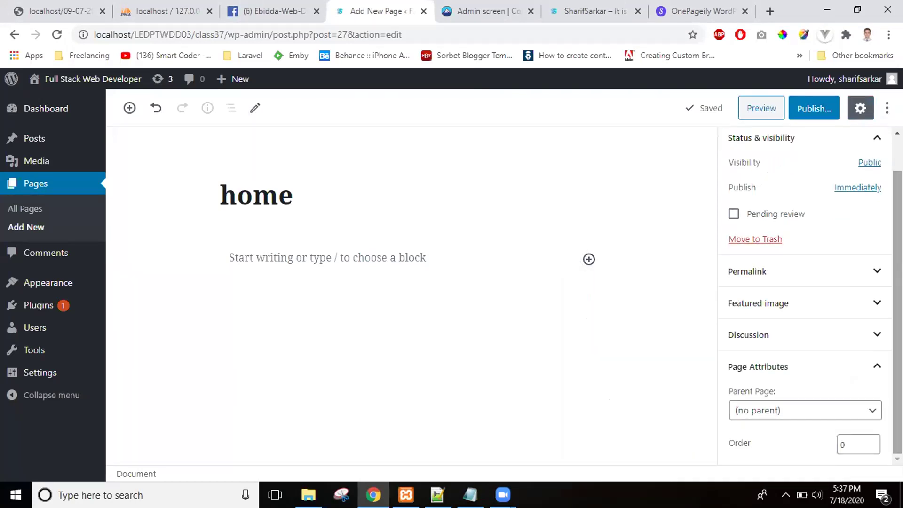
pyautogui.click(588, 259)
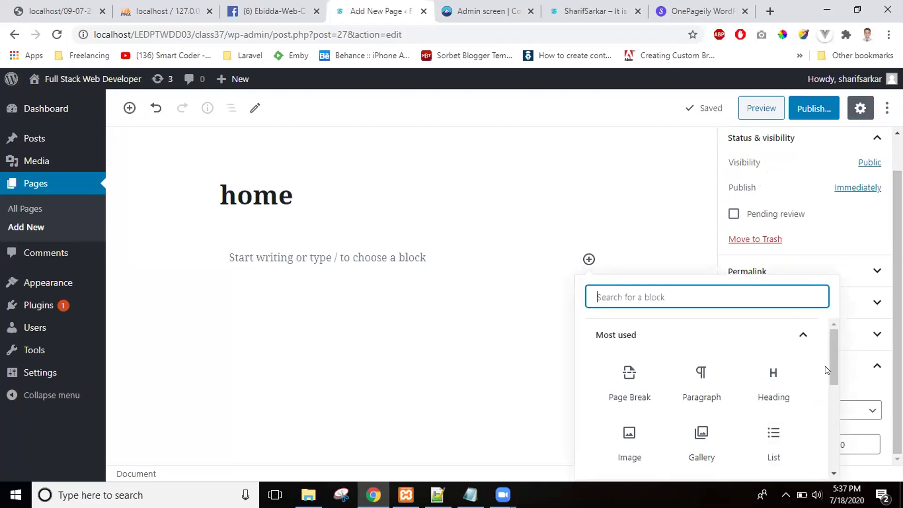
pyautogui.moveTo(835, 368); pyautogui.dragTo(837, 420)
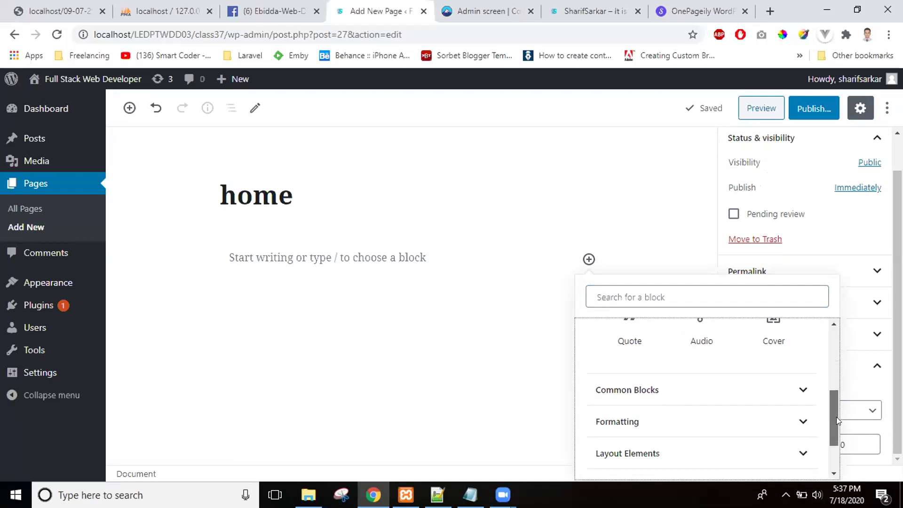
pyautogui.click(798, 391)
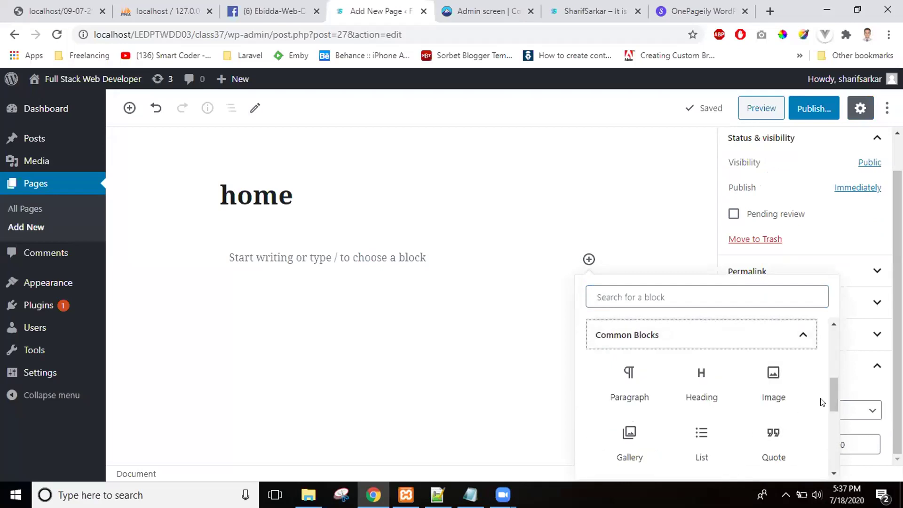
pyautogui.moveTo(829, 392); pyautogui.dragTo(830, 438)
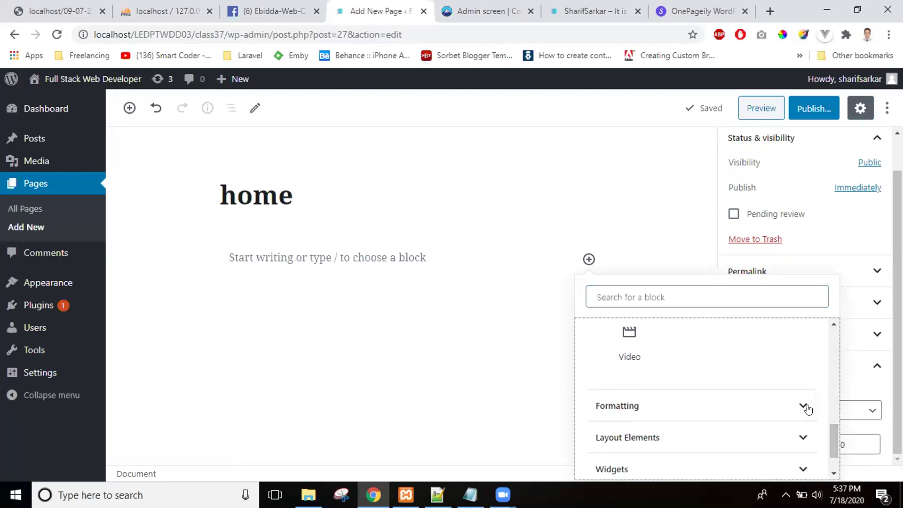
pyautogui.click(800, 438)
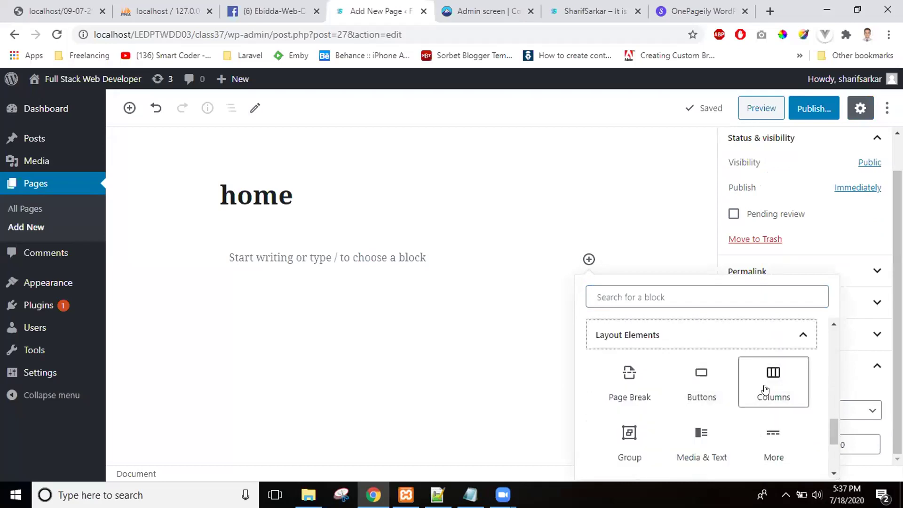
pyautogui.moveTo(830, 427); pyautogui.dragTo(831, 450)
pyautogui.click(802, 423)
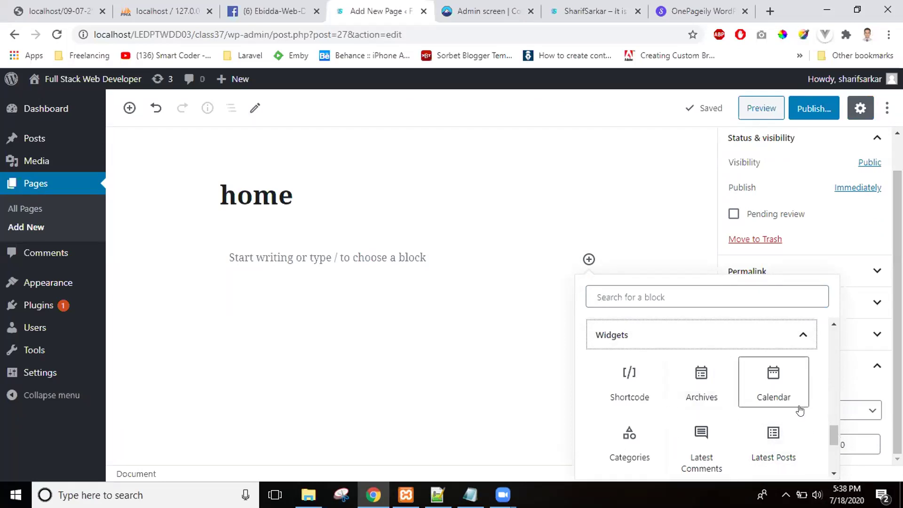
pyautogui.moveTo(829, 430); pyautogui.dragTo(832, 459)
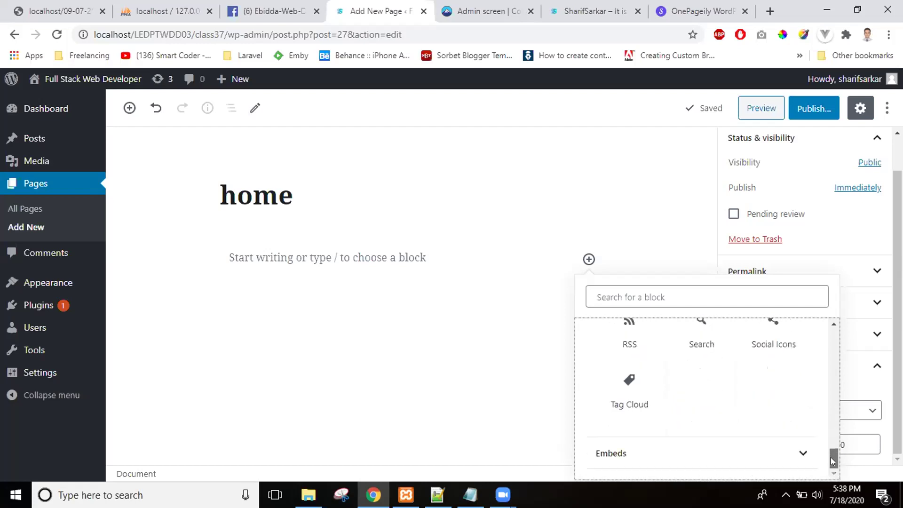
pyautogui.click(802, 454)
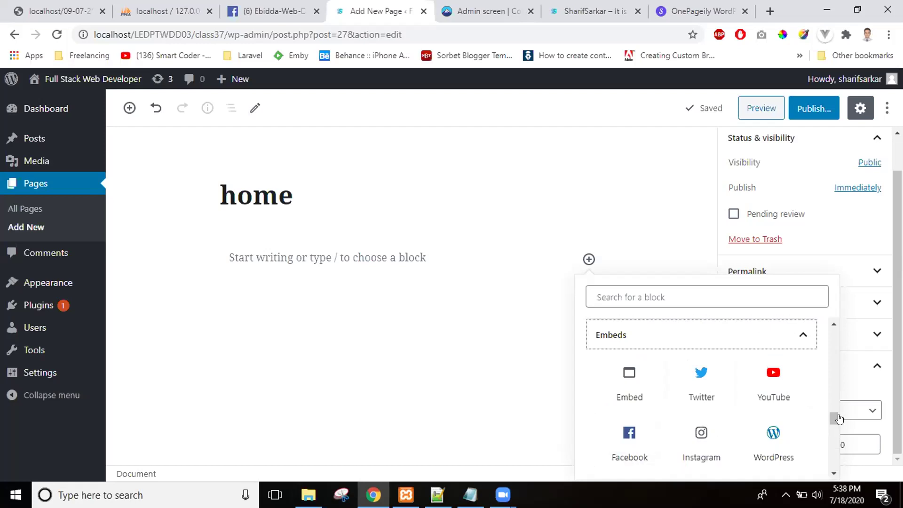
# Collapse Most used, scroll to Layout Elements and insert a Columns block into the page.
pyautogui.scroll(-3, 828, 424)
pyautogui.moveTo(831, 429); pyautogui.dragTo(841, 335)
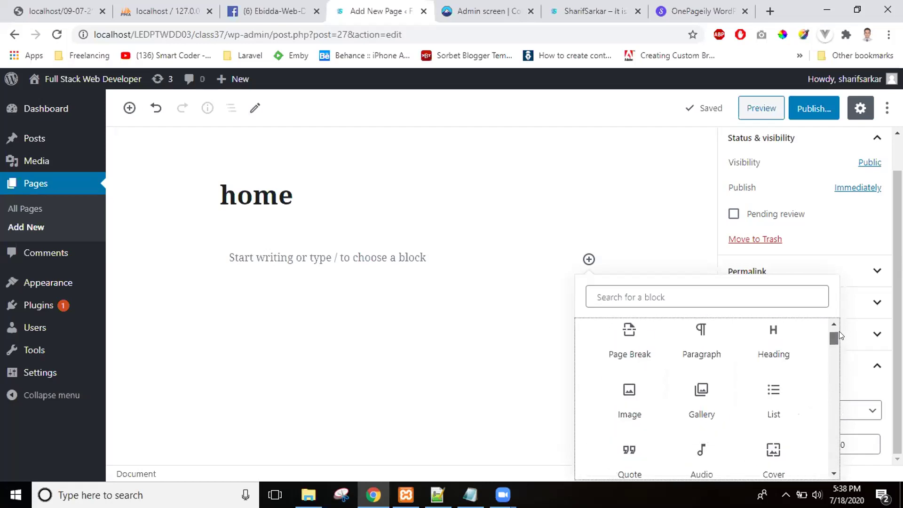
pyautogui.scroll(1, 820, 335)
pyautogui.click(800, 337)
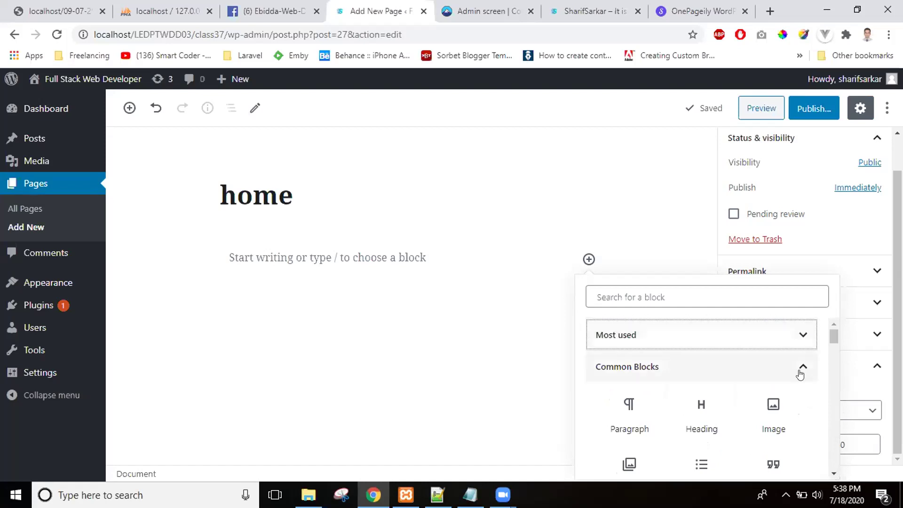
pyautogui.moveTo(829, 332); pyautogui.dragTo(830, 353)
pyautogui.scroll(-2, 831, 352)
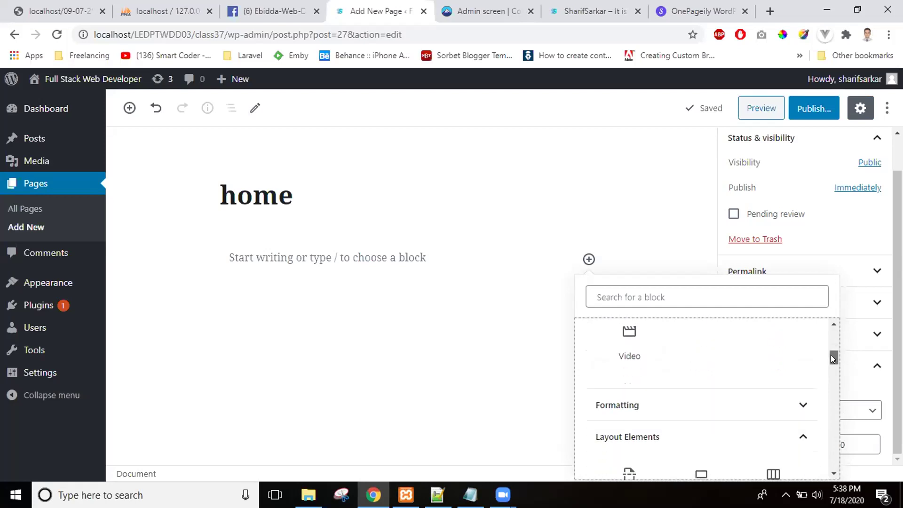
pyautogui.scroll(-1, 831, 357)
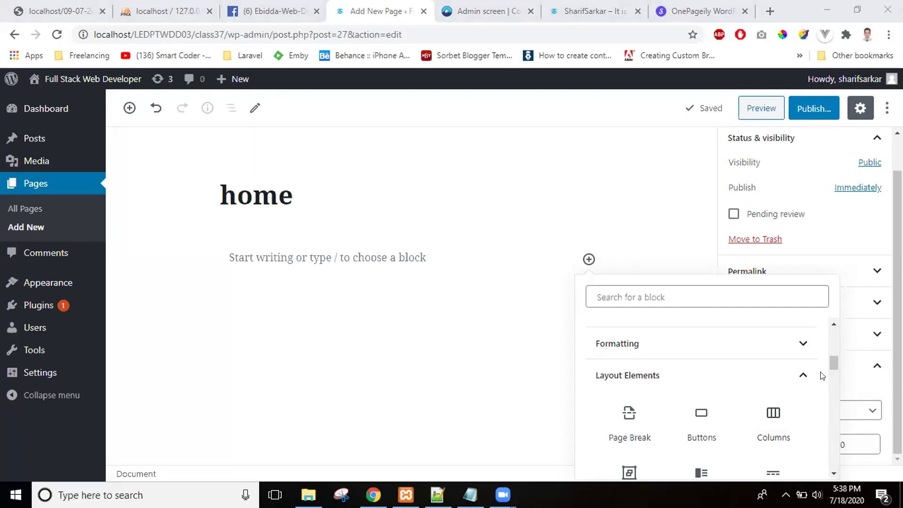
pyautogui.moveTo(831, 361); pyautogui.dragTo(792, 365)
pyautogui.click(769, 363)
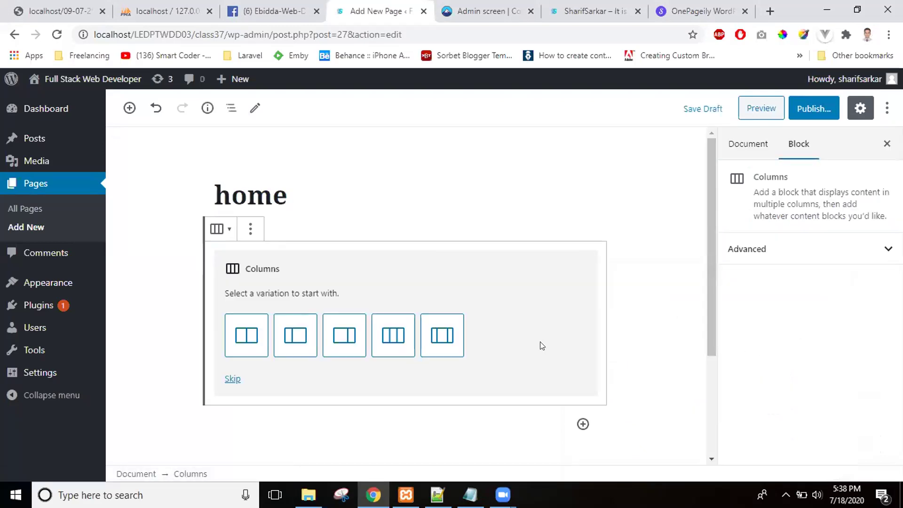
# Give the new Columns block the 'Three columns; equal split' layout.
pyautogui.click(250, 229)
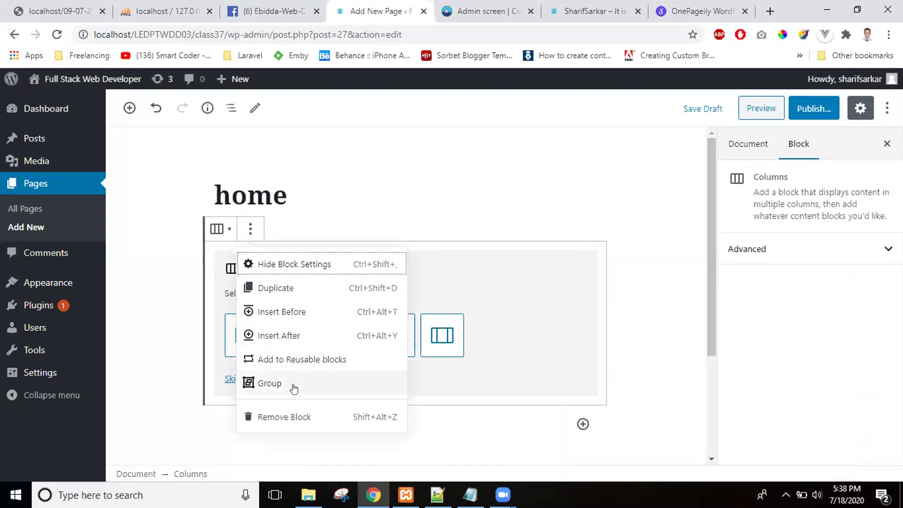
pyautogui.click(524, 243)
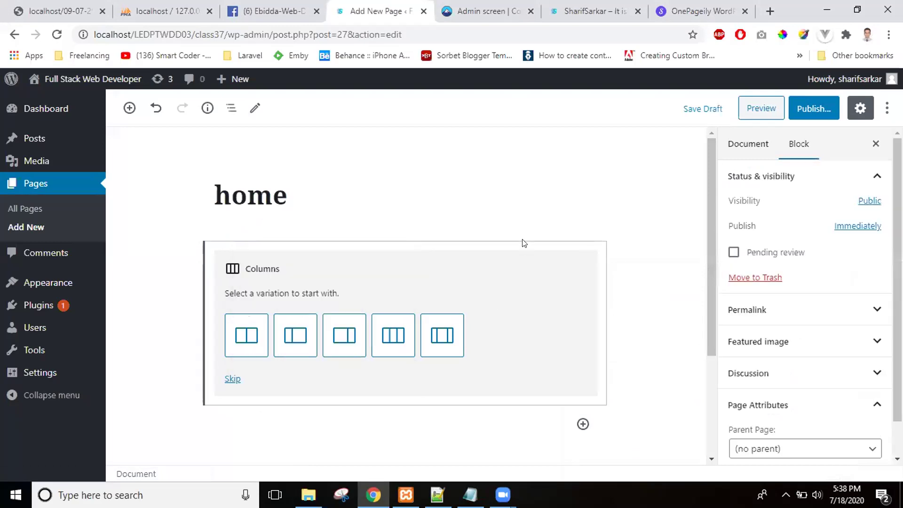
pyautogui.click(244, 275)
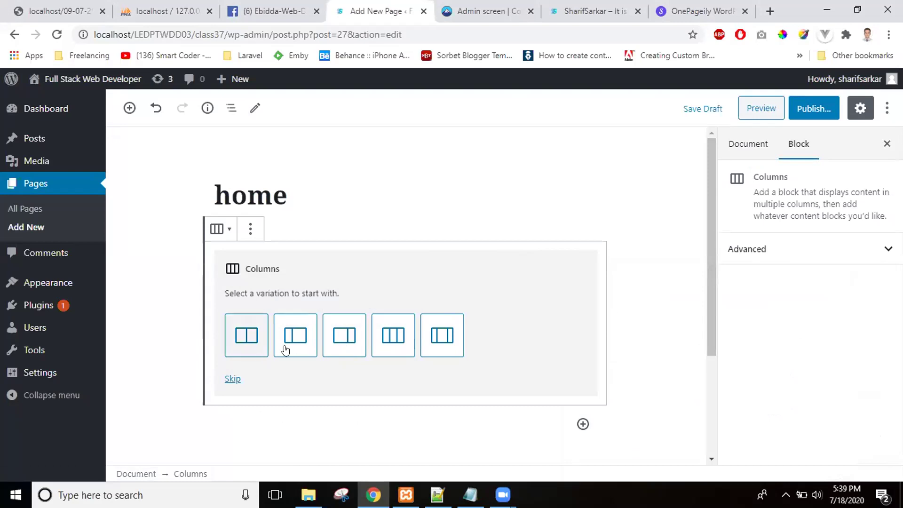
pyautogui.click(394, 338)
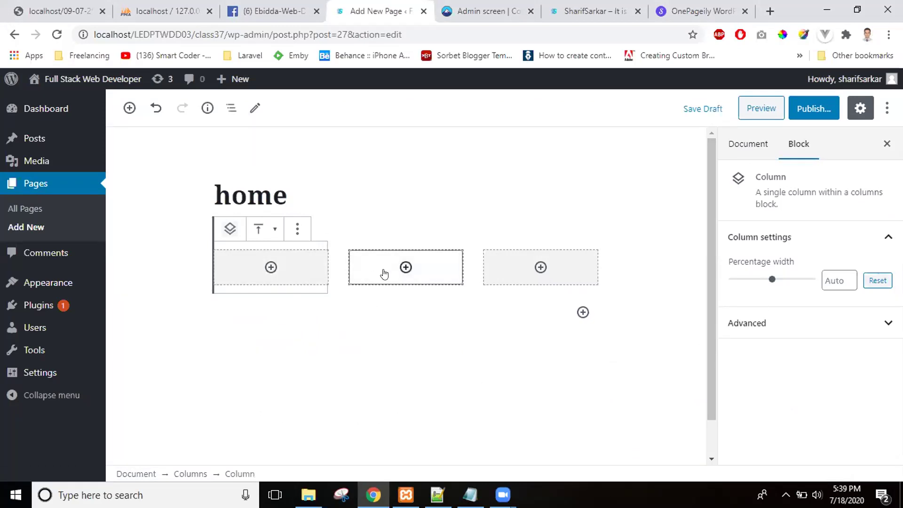
# Add a List block to the first column, then delete the empty list.
pyautogui.click(271, 268)
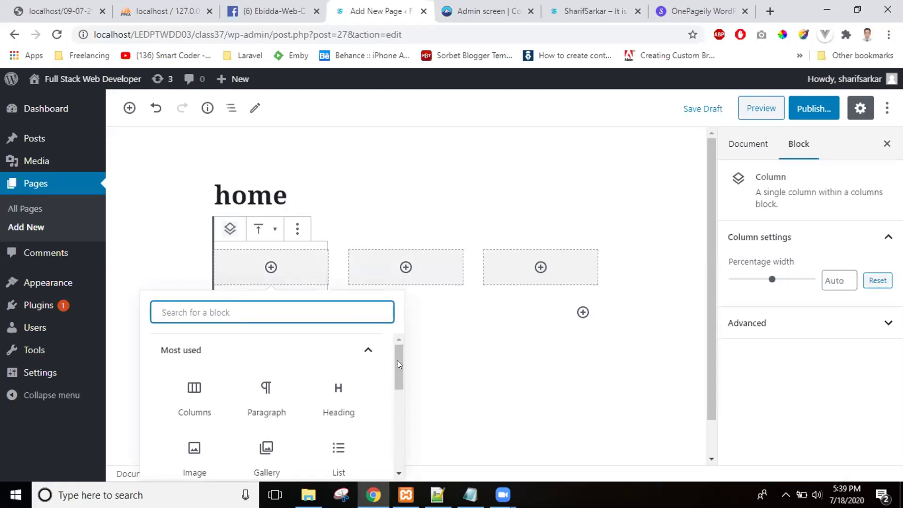
pyautogui.moveTo(397, 361); pyautogui.dragTo(397, 386)
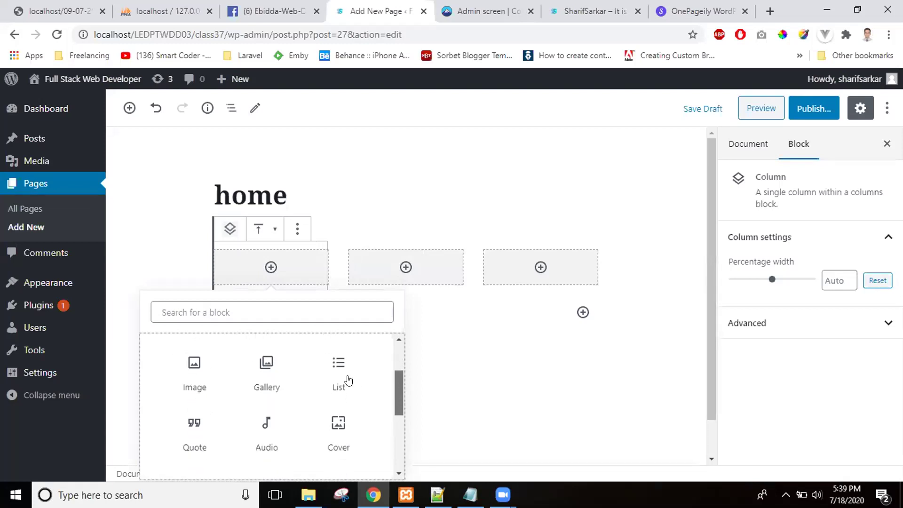
pyautogui.click(336, 367)
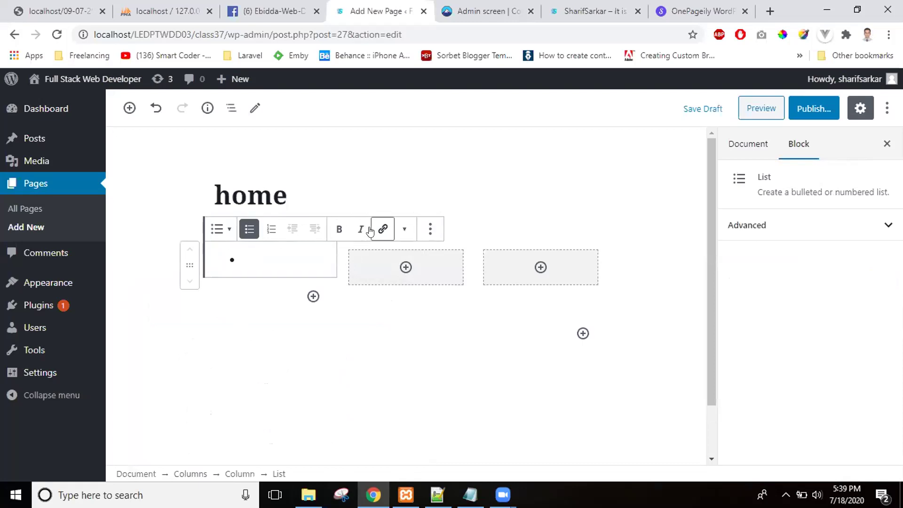
pyautogui.click(430, 230)
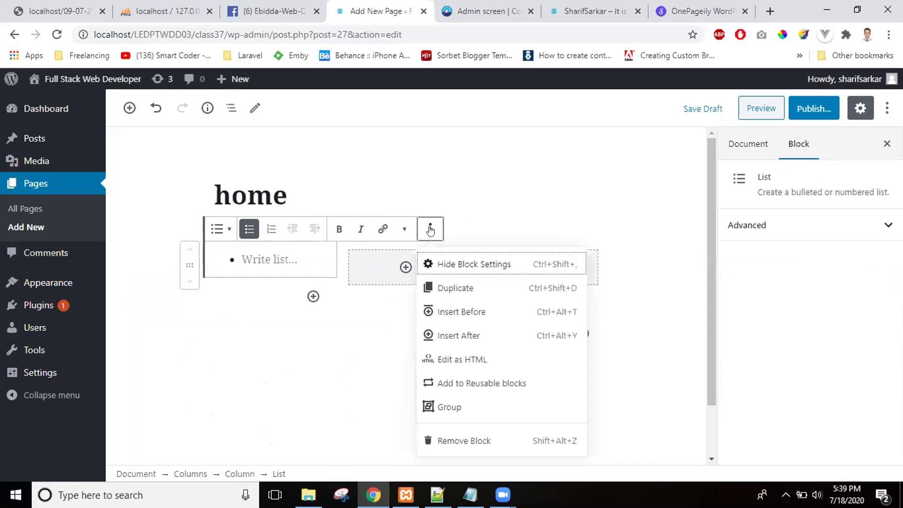
pyautogui.click(430, 230)
pyautogui.click(274, 259)
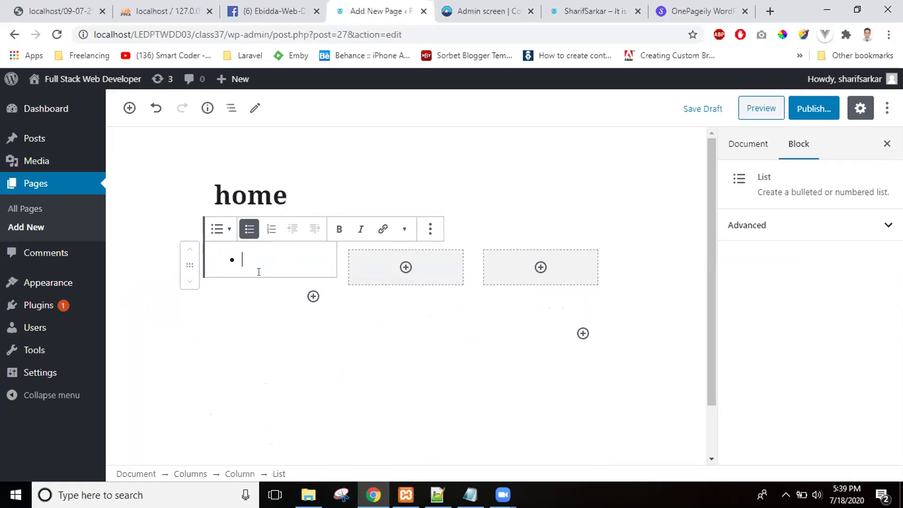
pyautogui.press('BackSpace')
# Reopen the block choices for the first column.
pyautogui.click(272, 268)
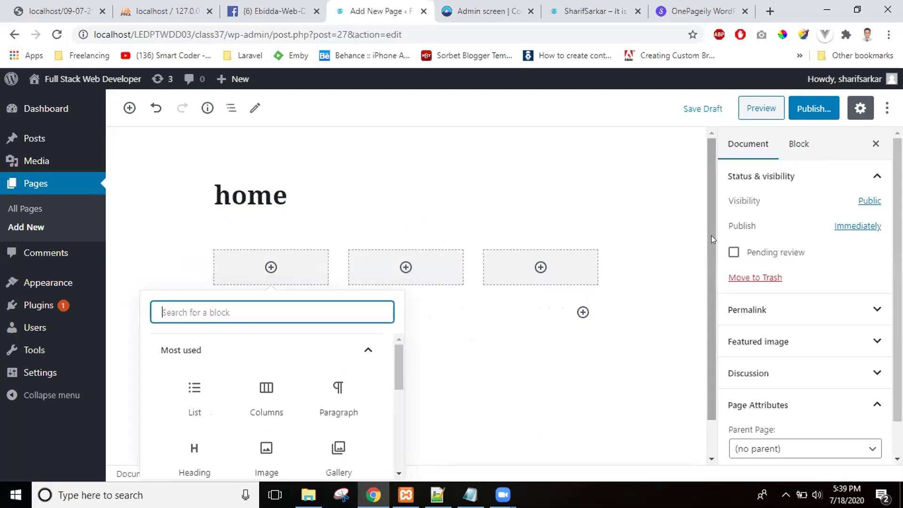
pyautogui.moveTo(711, 235); pyautogui.dragTo(711, 291)
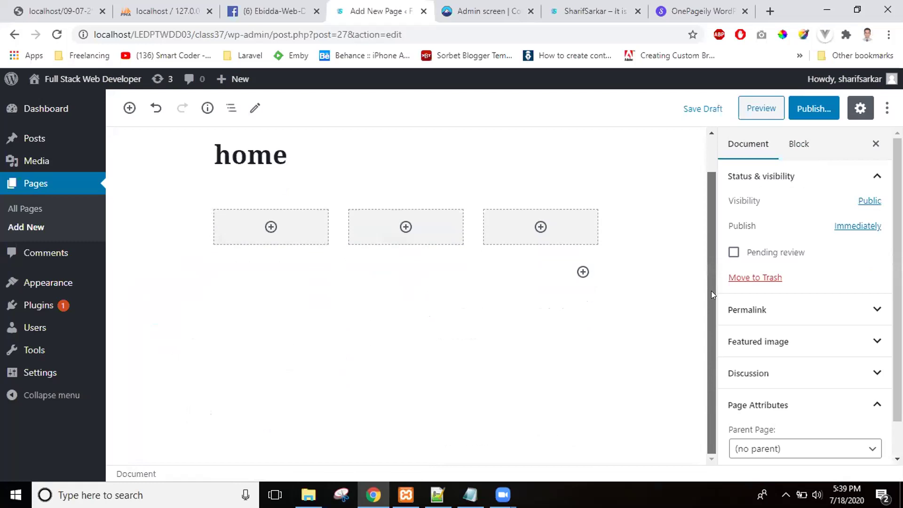
pyautogui.click(272, 227)
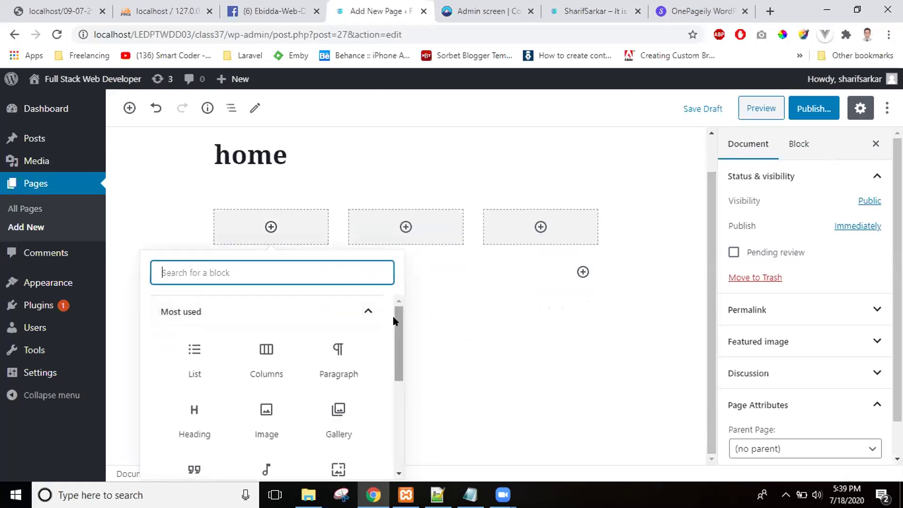
# Expand Common Blocks, Formatting and Layout Elements in the first column's inserter to reach Media & Text.
pyautogui.moveTo(395, 317); pyautogui.dragTo(396, 396)
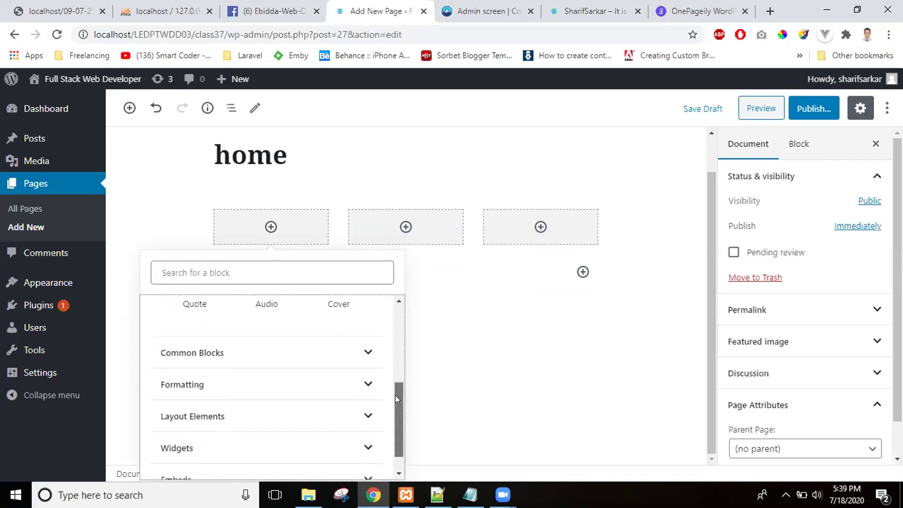
pyautogui.click(360, 349)
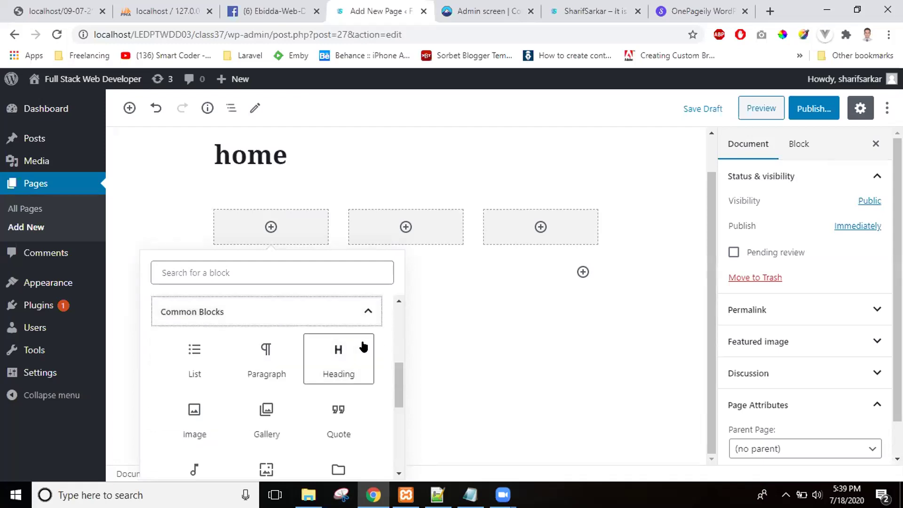
pyautogui.moveTo(394, 376)
pyautogui.mouseDown()
pyautogui.moveTo(395, 413)
pyautogui.moveTo(396, 378)
pyautogui.moveTo(396, 392)
pyautogui.mouseUp()
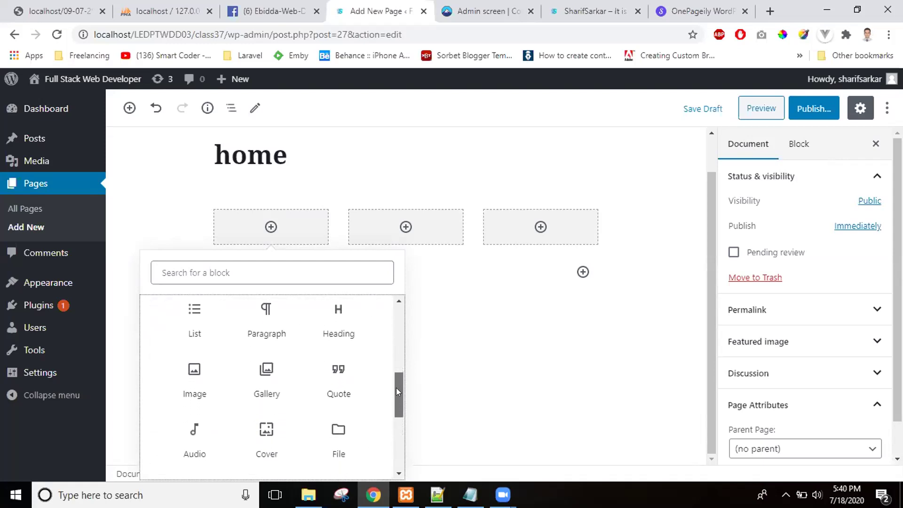
pyautogui.moveTo(396, 388); pyautogui.dragTo(395, 434)
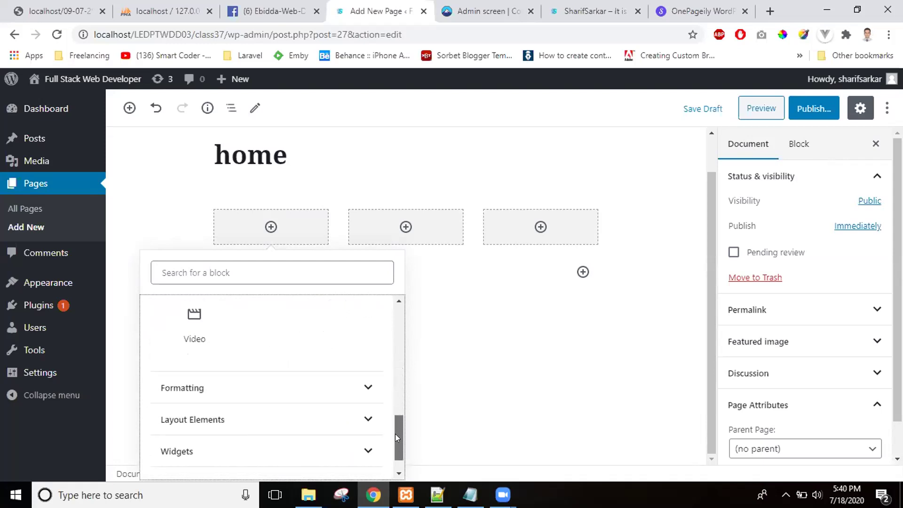
pyautogui.click(359, 387)
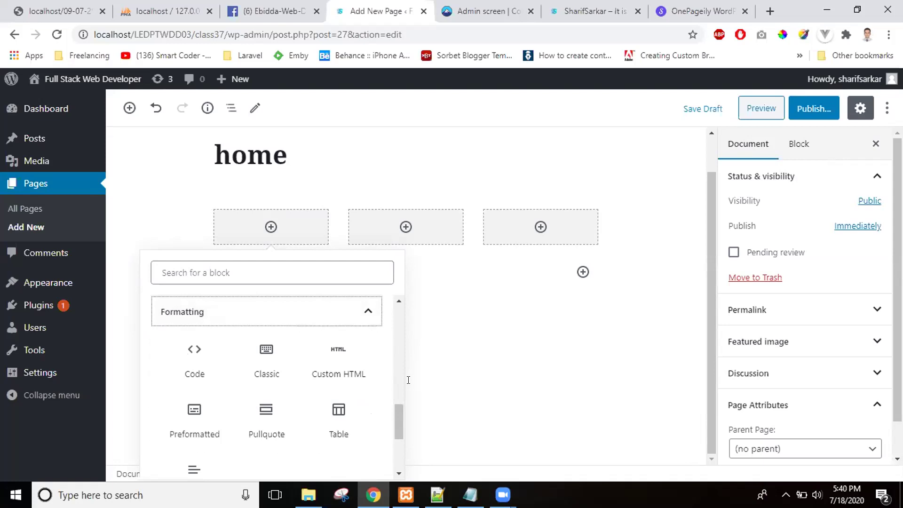
pyautogui.moveTo(395, 405); pyautogui.dragTo(396, 445)
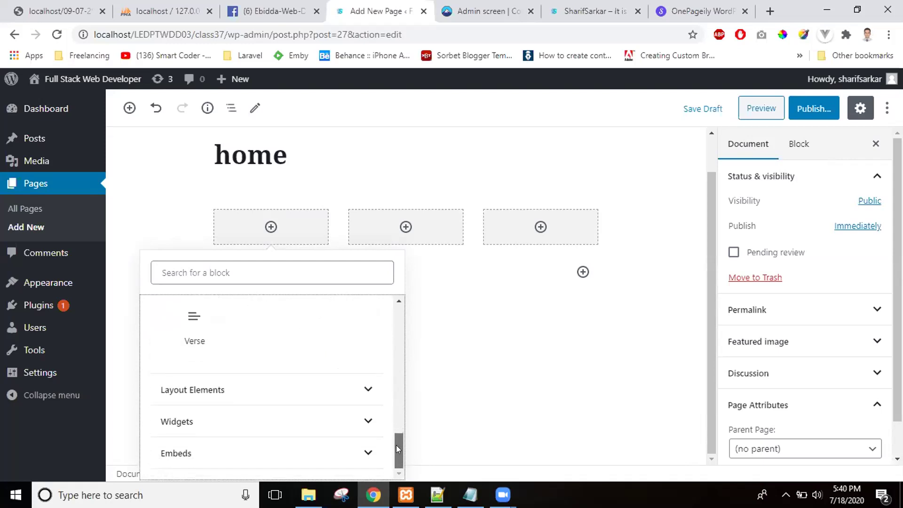
pyautogui.click(368, 395)
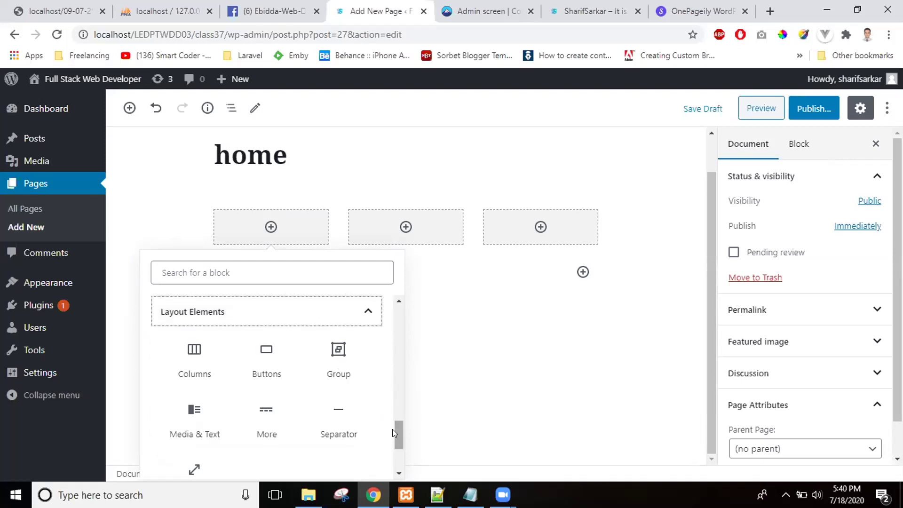
pyautogui.moveTo(394, 430); pyautogui.dragTo(394, 441)
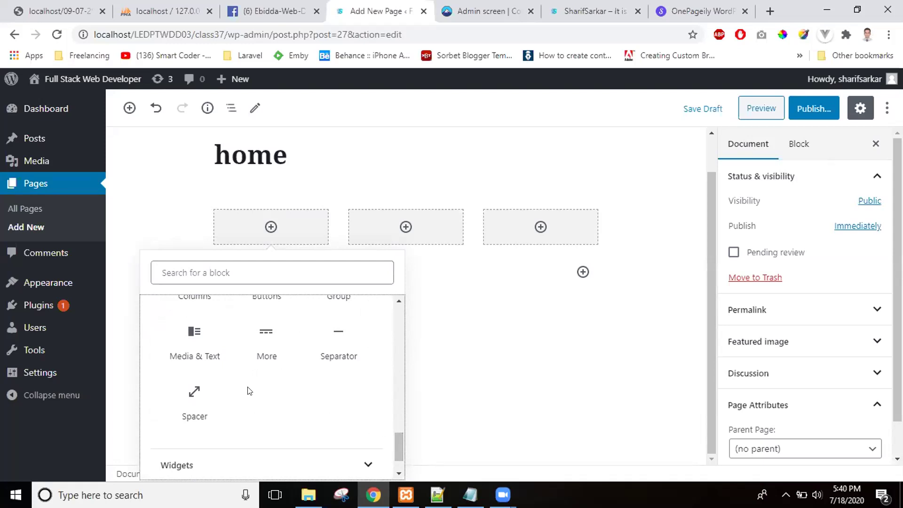
# Add a Media & Text block to the first column and type Hello as its text.
pyautogui.click(197, 360)
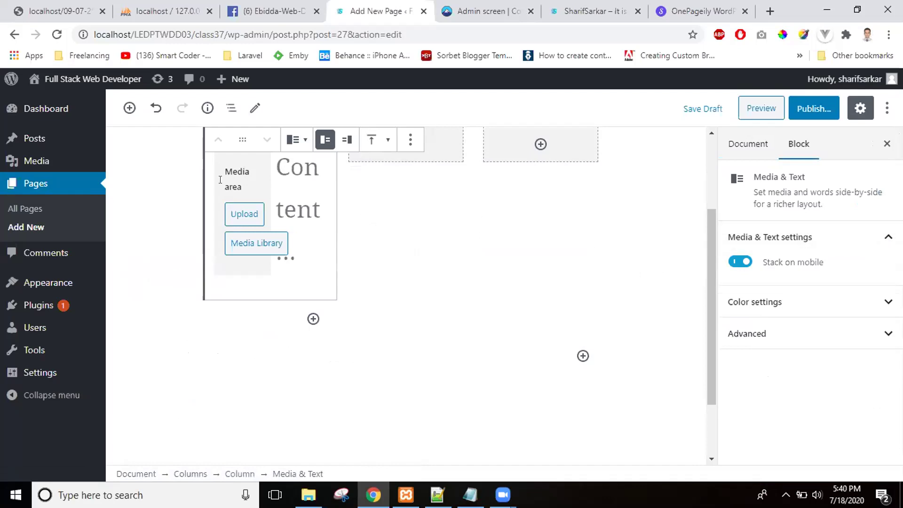
pyautogui.click(297, 207)
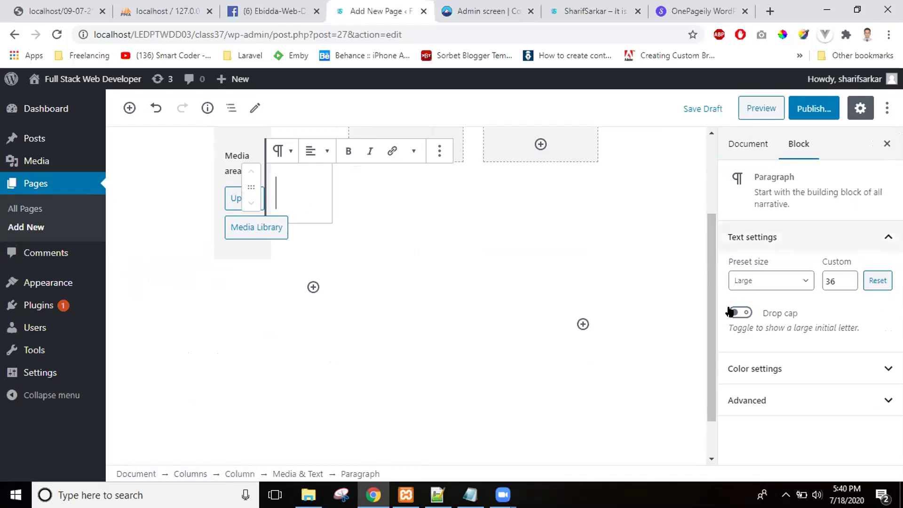
pyautogui.moveTo(711, 292); pyautogui.dragTo(713, 242)
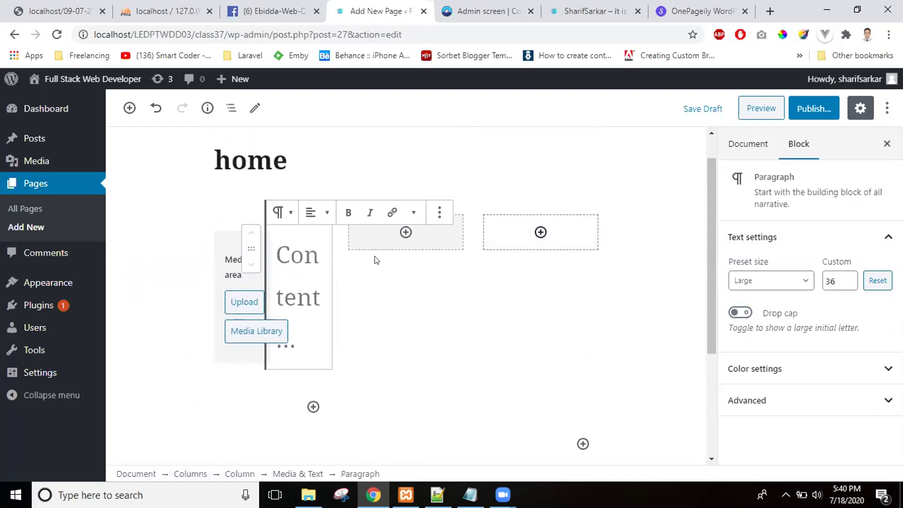
pyautogui.click(296, 254)
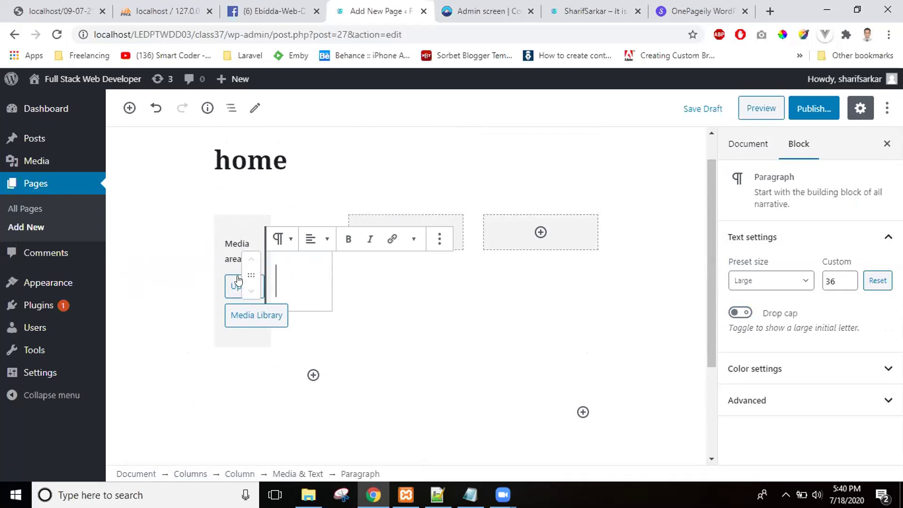
pyautogui.moveTo(243, 274); pyautogui.dragTo(306, 283)
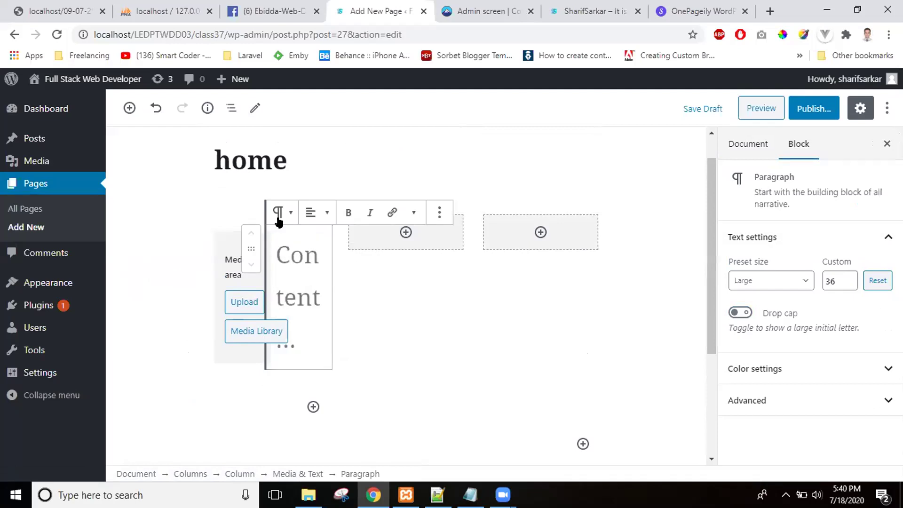
pyautogui.click(296, 259)
pyautogui.write('Hello')
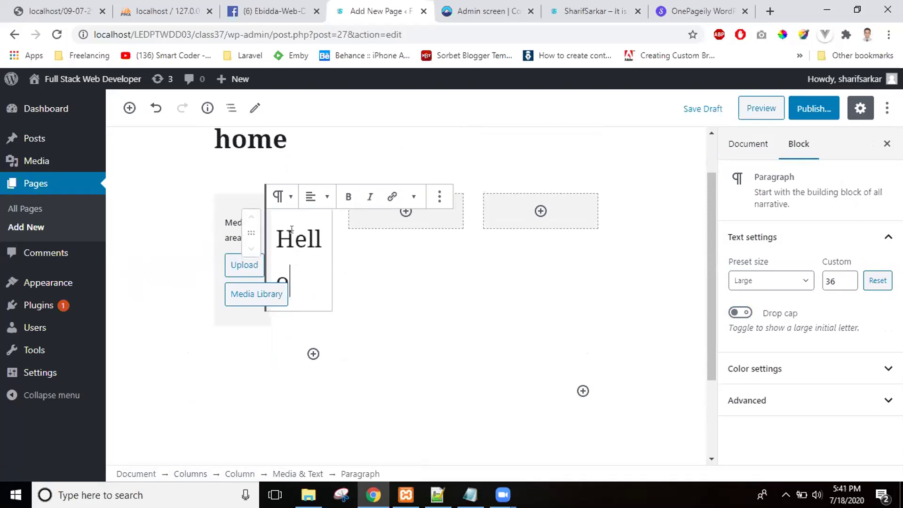
# Make Hello bold, then start uploading an image for the media area.
pyautogui.click(303, 217)
pyautogui.doubleClick(313, 250)
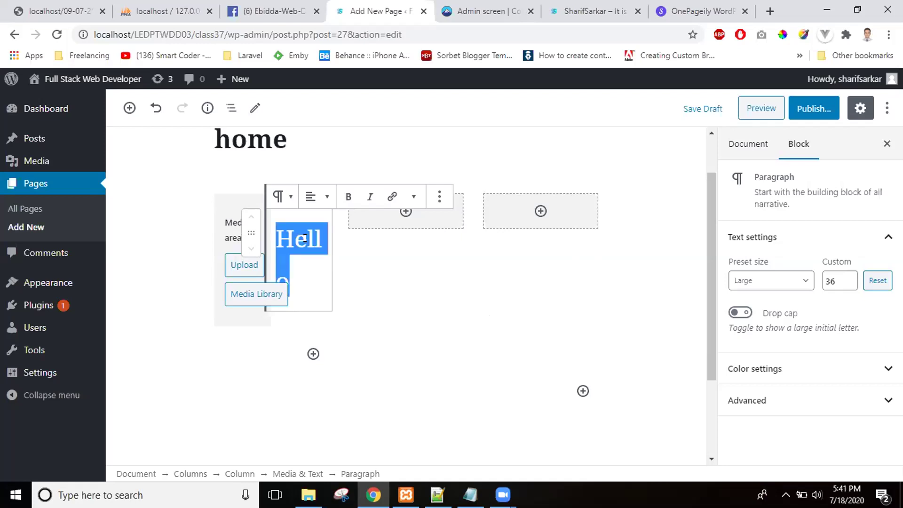
pyautogui.click(349, 197)
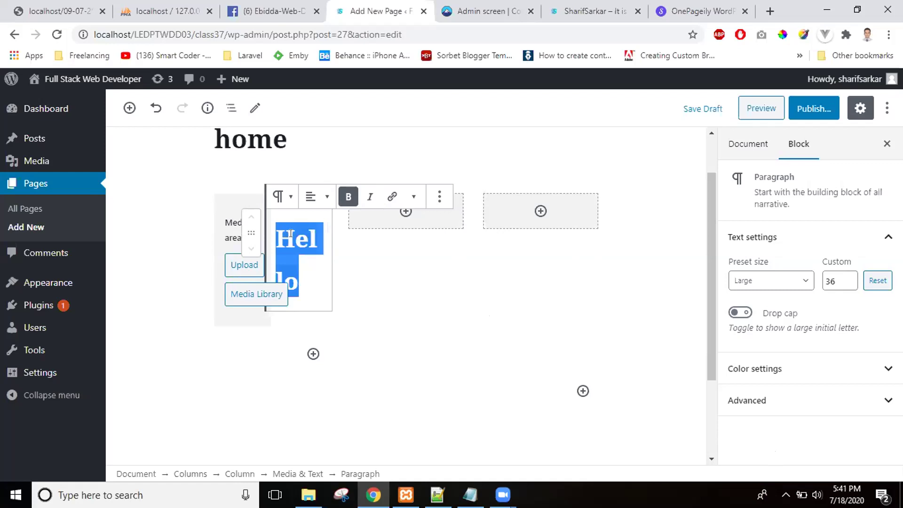
pyautogui.click(262, 228)
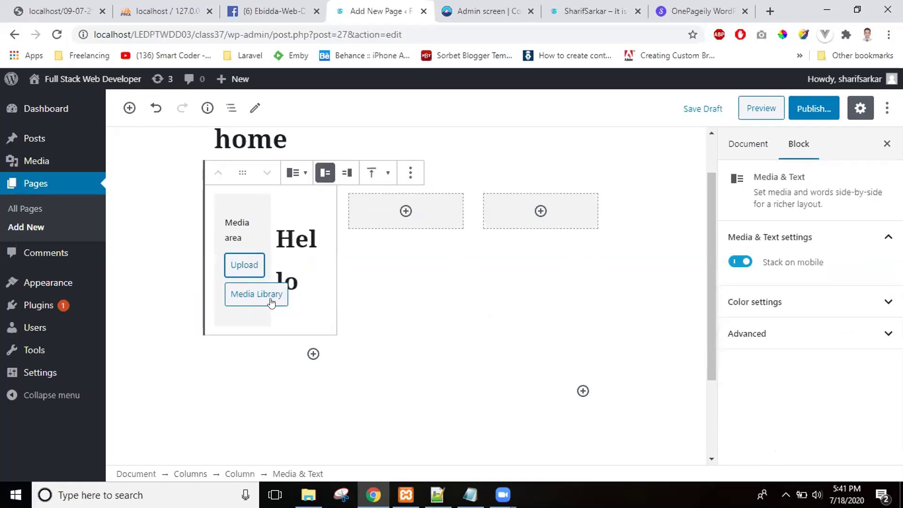
pyautogui.click(239, 267)
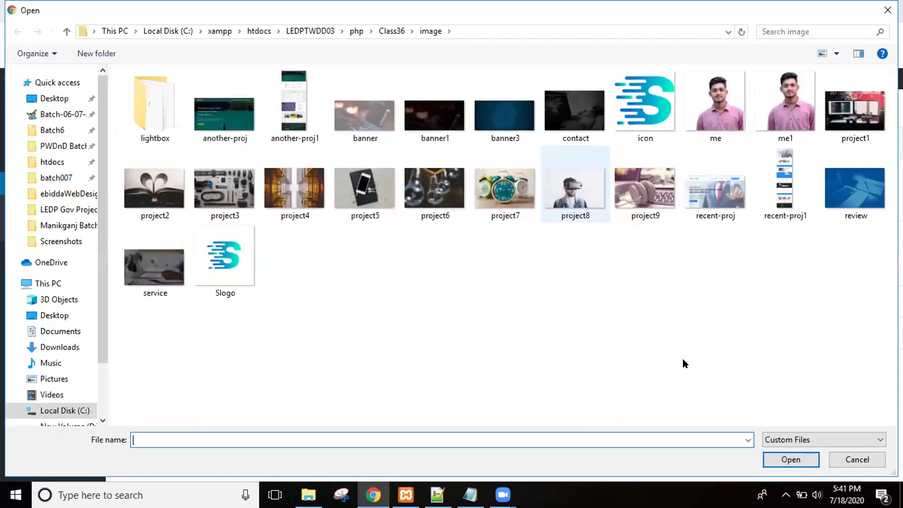
# Confirm project8 as the Media & Text image, then select the blocks and move to an empty column.
pyautogui.click(775, 458)
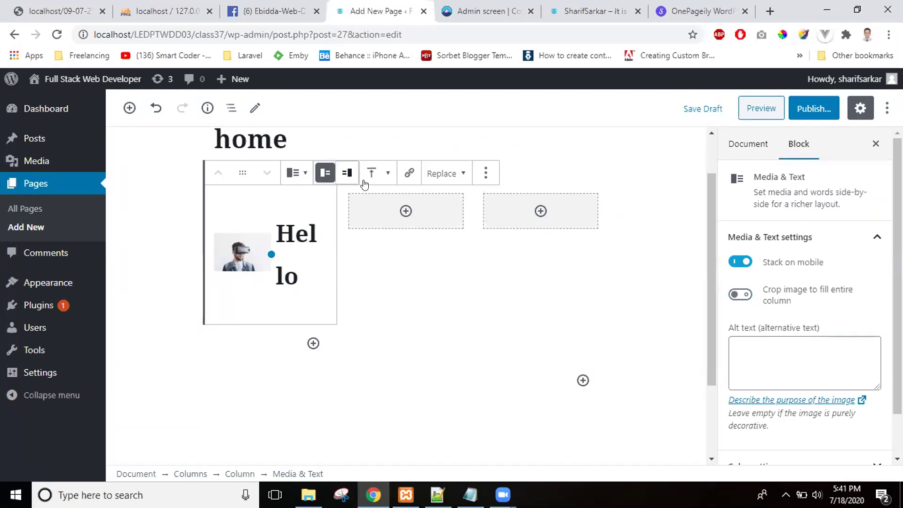
pyautogui.click(357, 272)
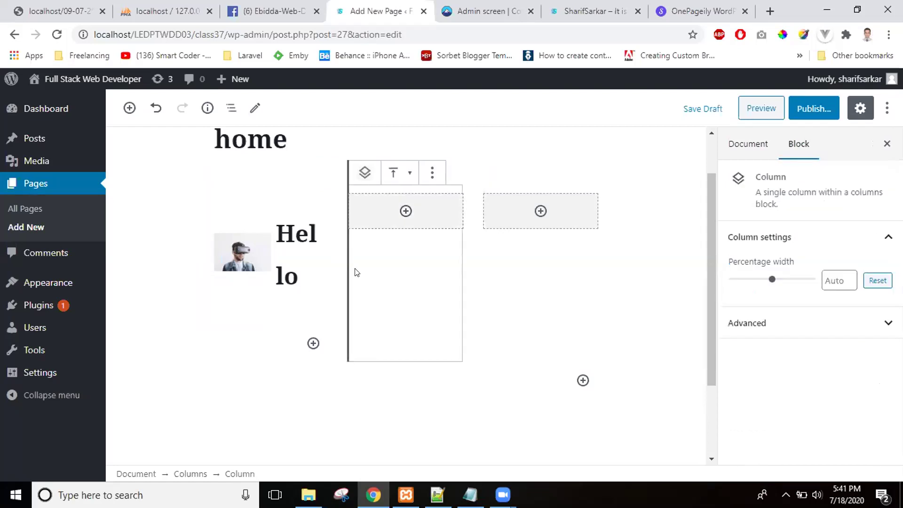
pyautogui.click(281, 241)
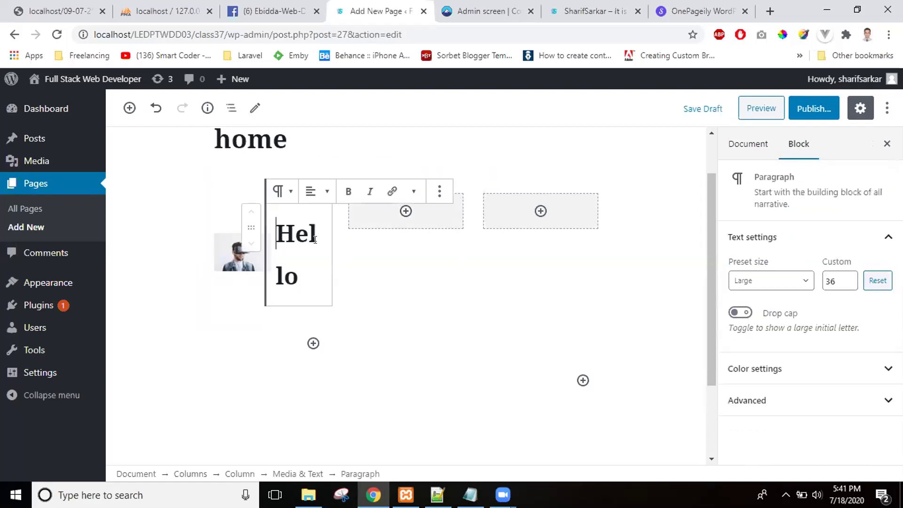
pyautogui.click(440, 252)
pyautogui.click(226, 196)
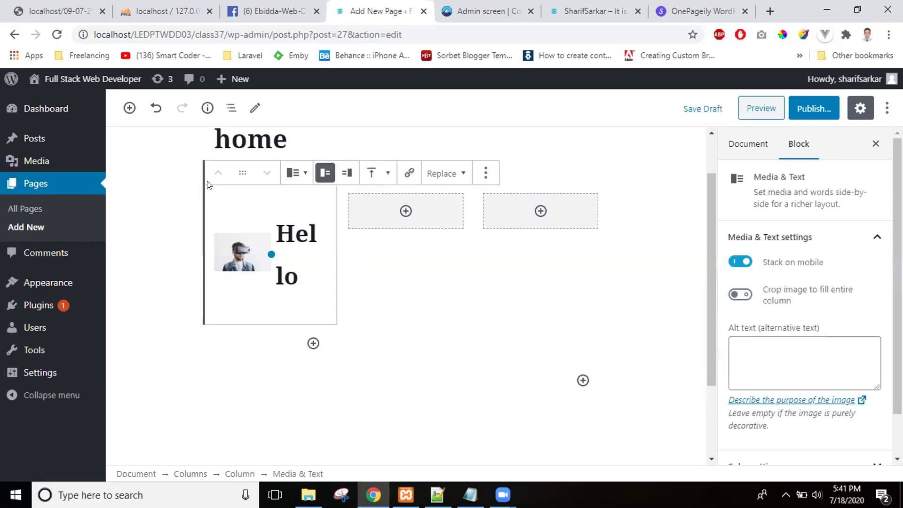
pyautogui.click(177, 195)
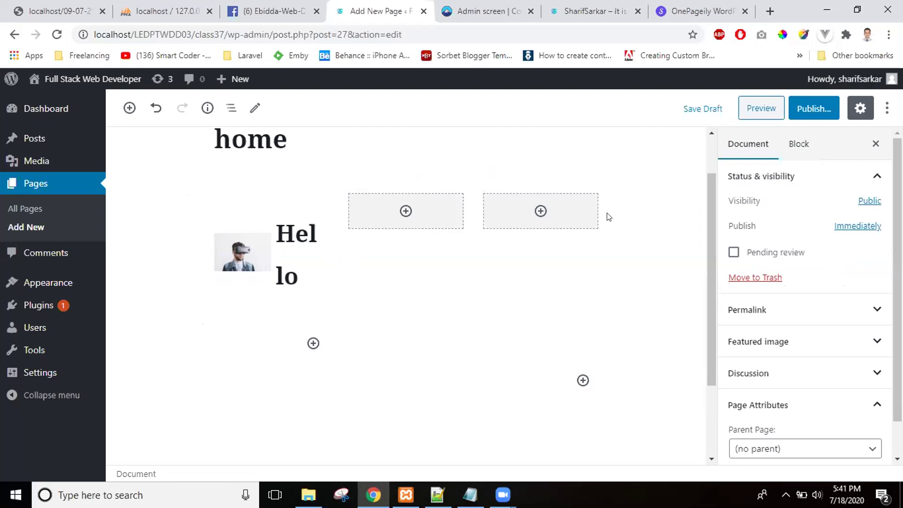
pyautogui.click(409, 334)
# Check the text size presets, then insert a Media & Text block into the empty second column.
pyautogui.click(295, 334)
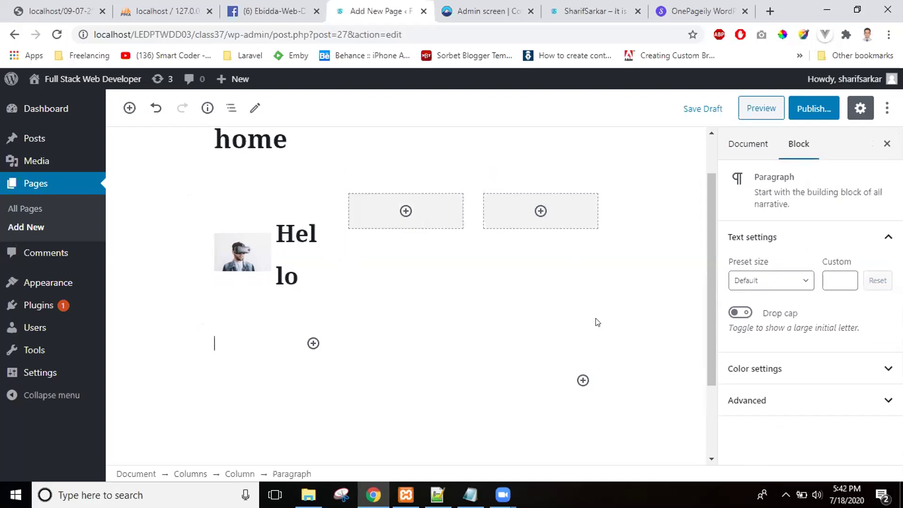
pyautogui.click(806, 282)
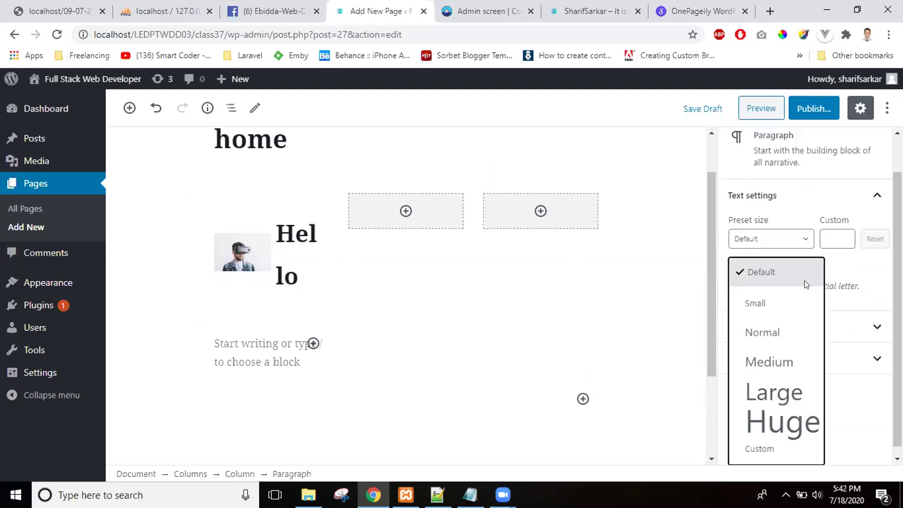
pyautogui.click(450, 332)
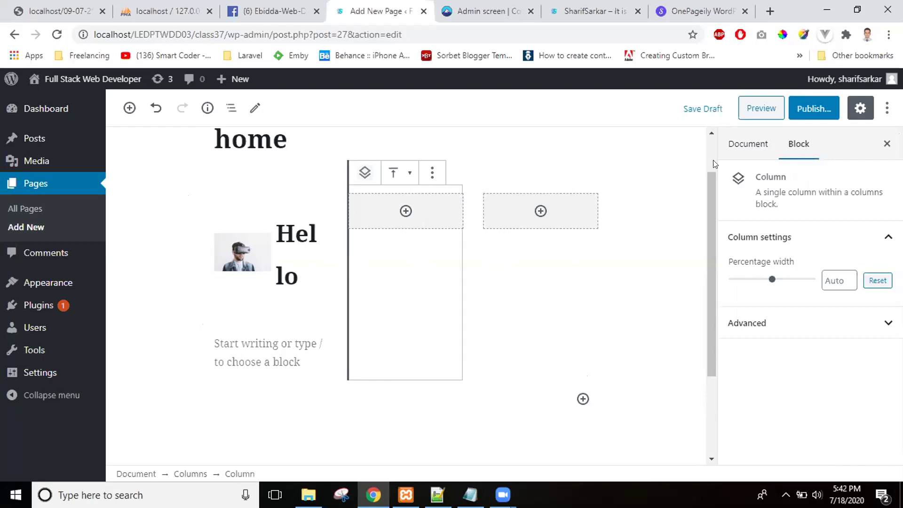
pyautogui.click(744, 150)
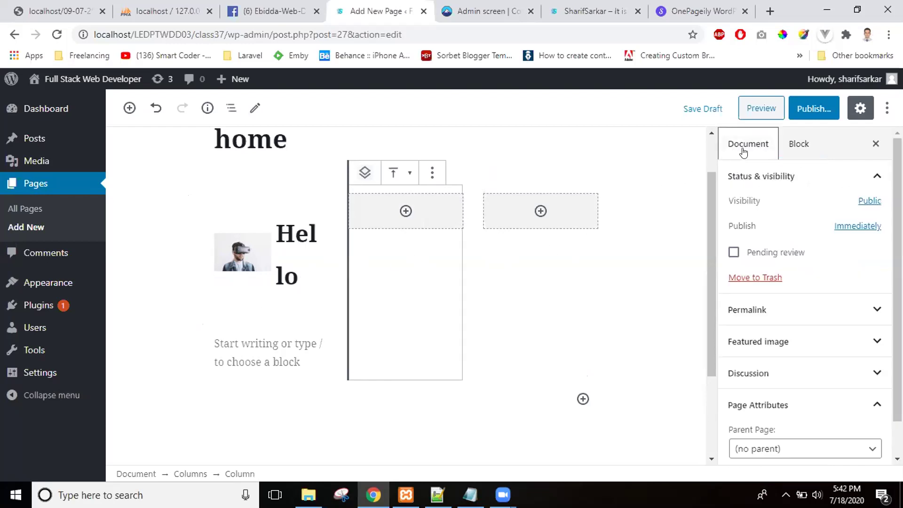
pyautogui.click(791, 145)
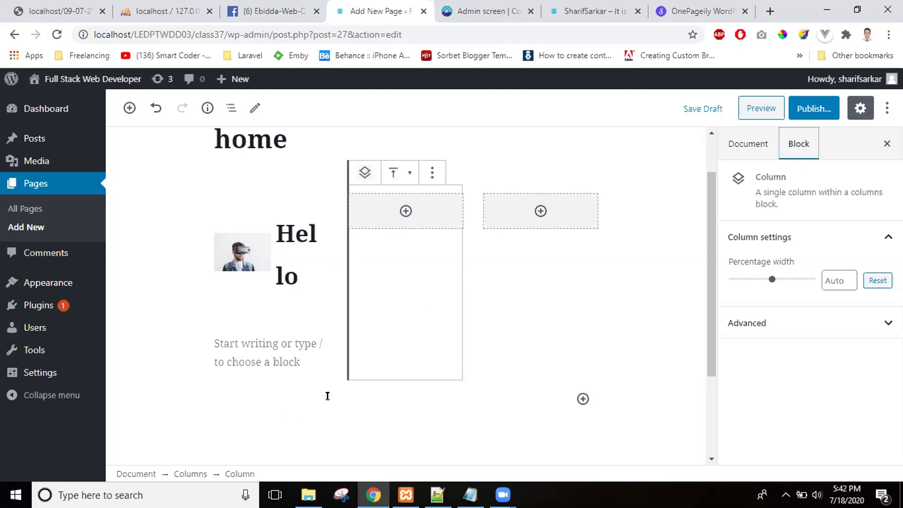
pyautogui.click(388, 212)
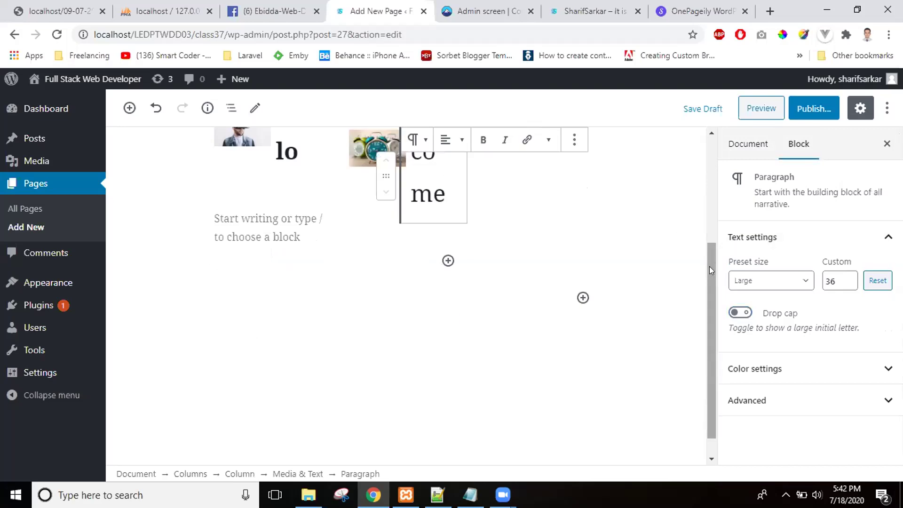
pyautogui.scroll(2, 538, 197)
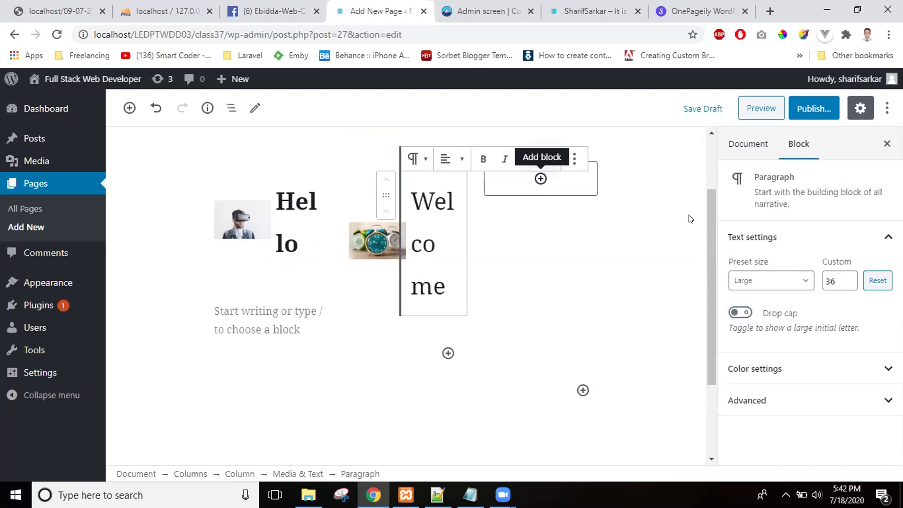
pyautogui.click(540, 179)
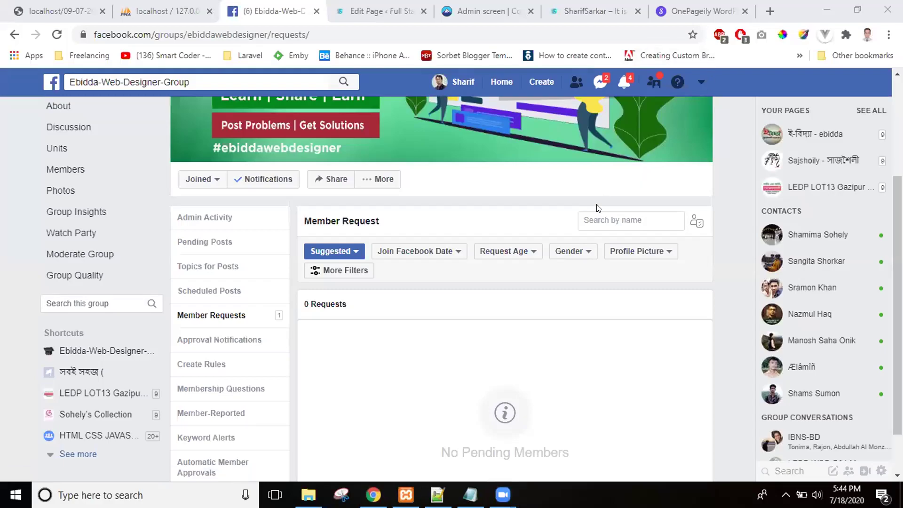
# Switch to the browser tab showing the home page preview.
pyautogui.click(588, 18)
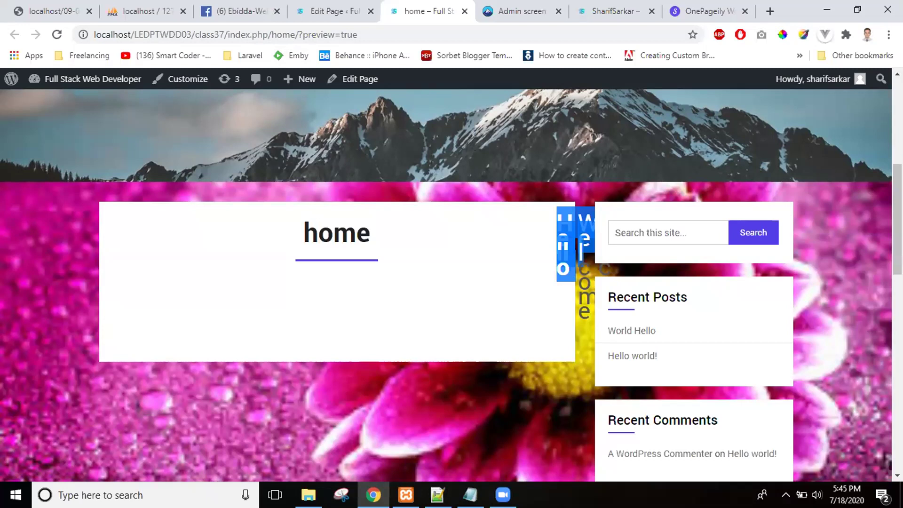
# Scroll the home page preview to the top and switch back to the Edit Page tab.
pyautogui.scroll(6, 585, 173)
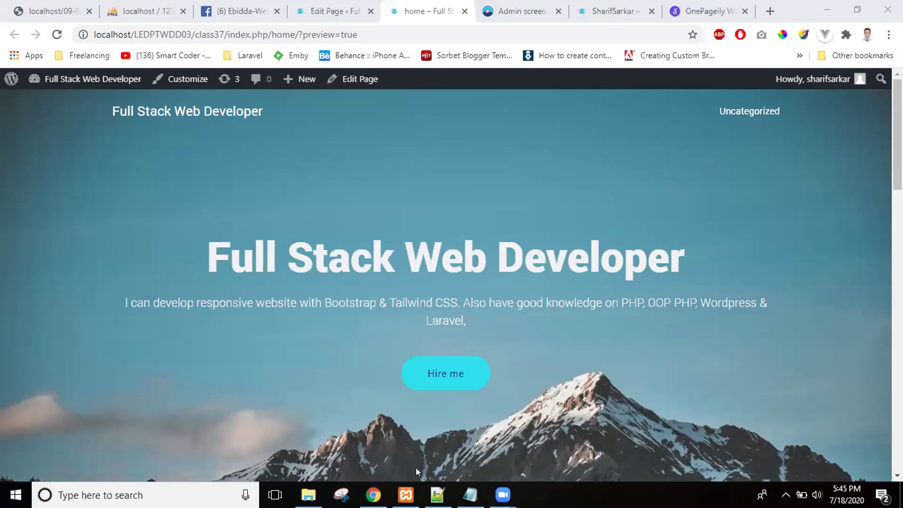
pyautogui.click(329, 11)
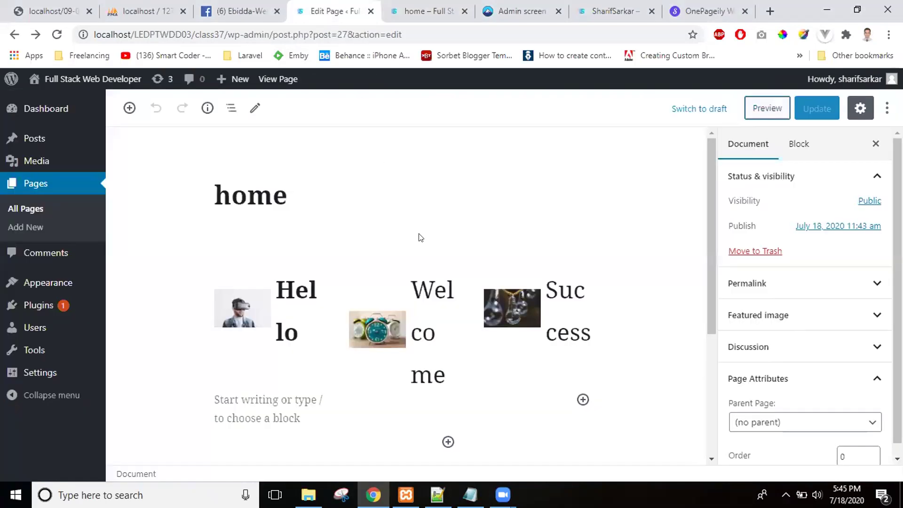
# Briefly view the block outline, then hide the Settings sidebar with Ctrl+Shift+comma.
pyautogui.click(230, 109)
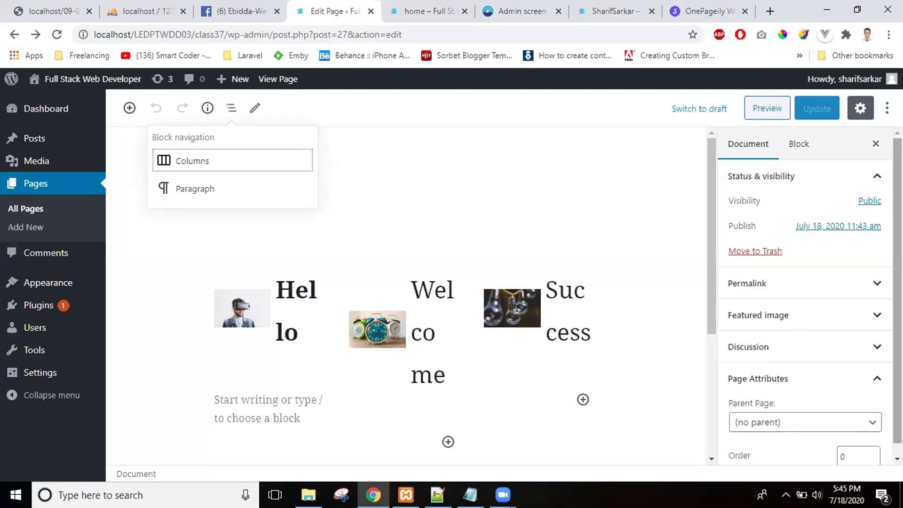
pyautogui.click(876, 166)
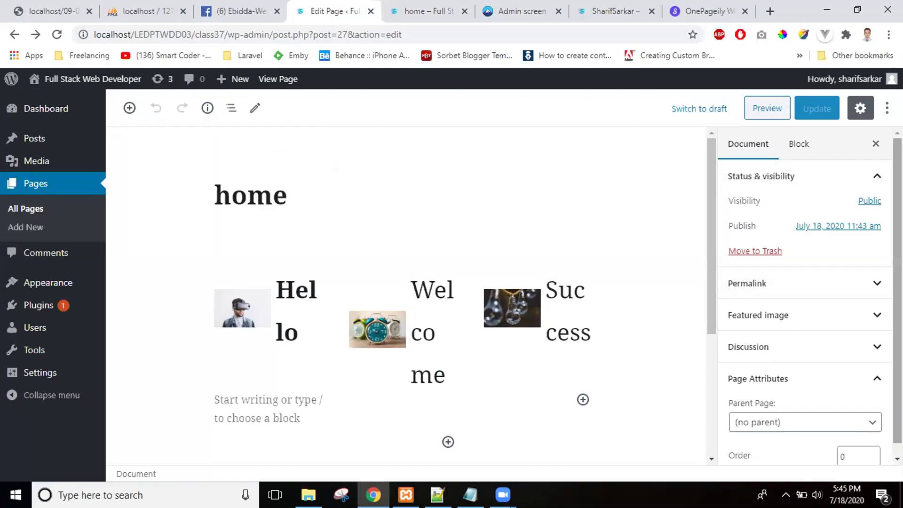
pyautogui.scroll(-1, 804, 297)
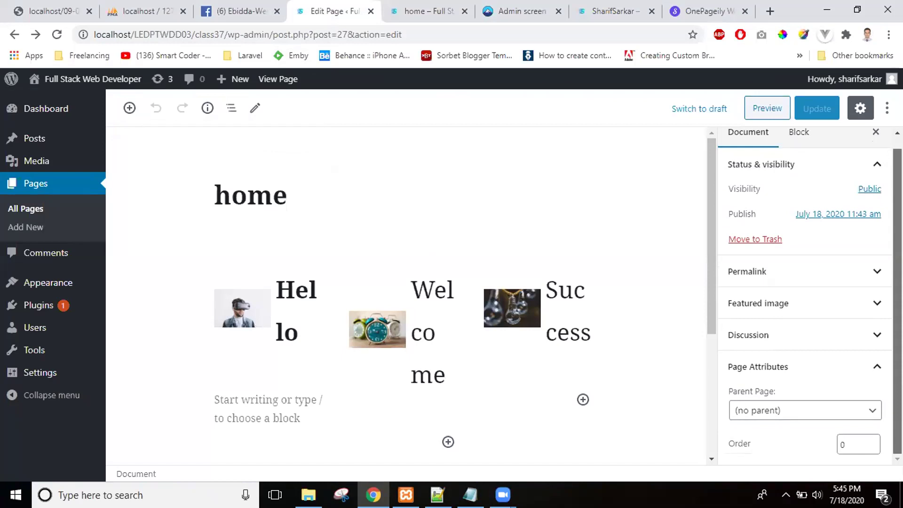
pyautogui.scroll(1, 805, 297)
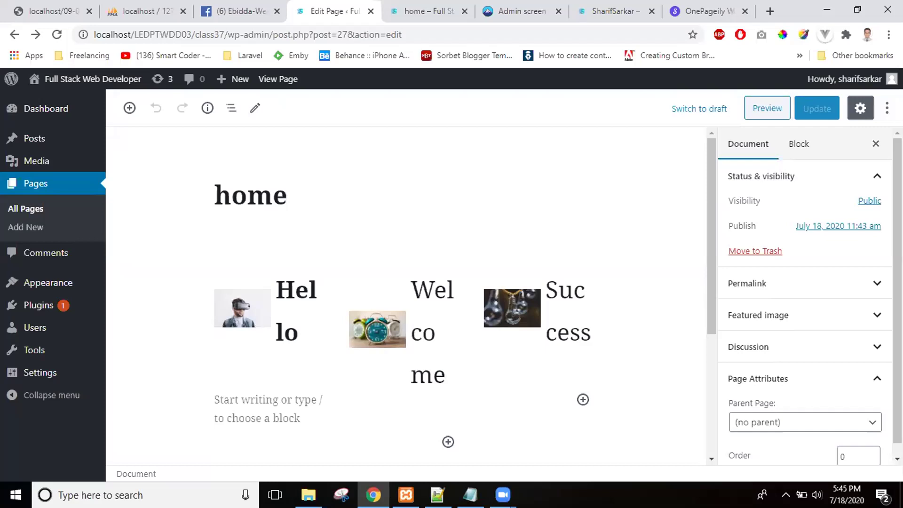
pyautogui.hotkey('ctrl', 'shift', ',')
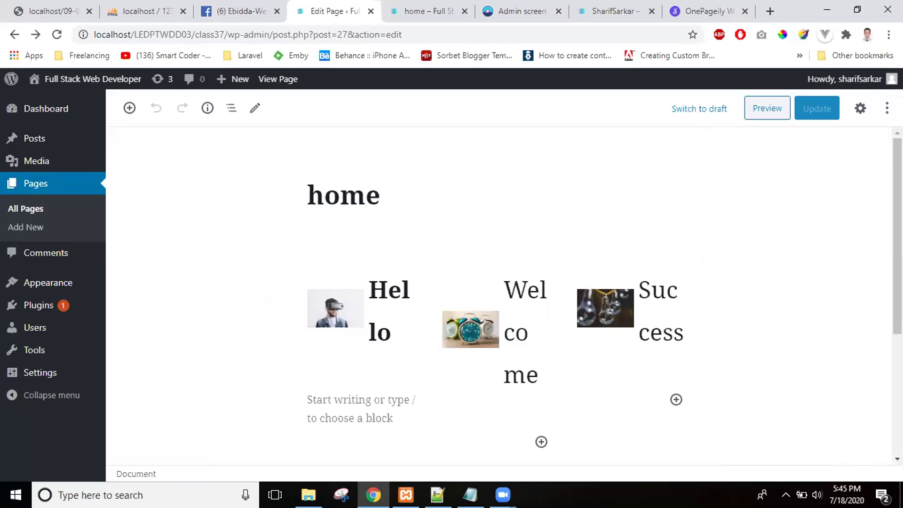
# Open the editor's Options preferences from the More tools & options menu.
pyautogui.click(887, 108)
pyautogui.scroll(-2, 813, 301)
pyautogui.click(768, 464)
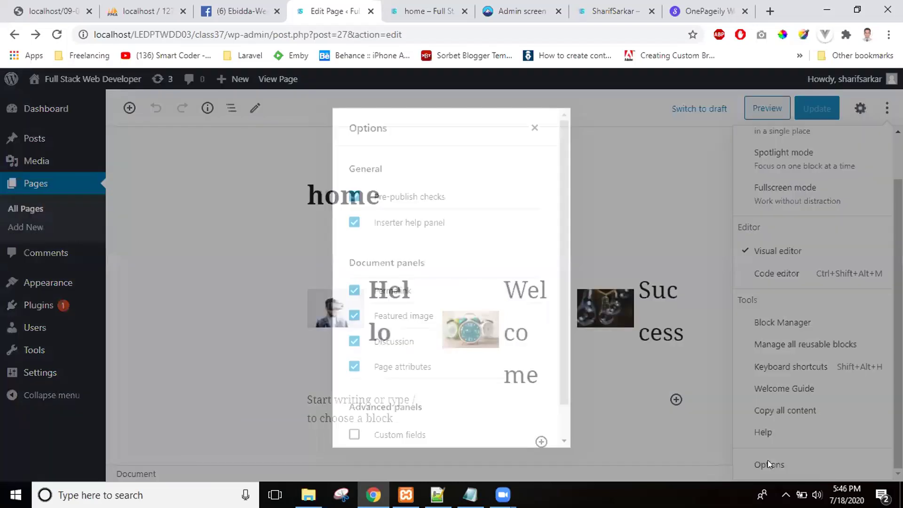